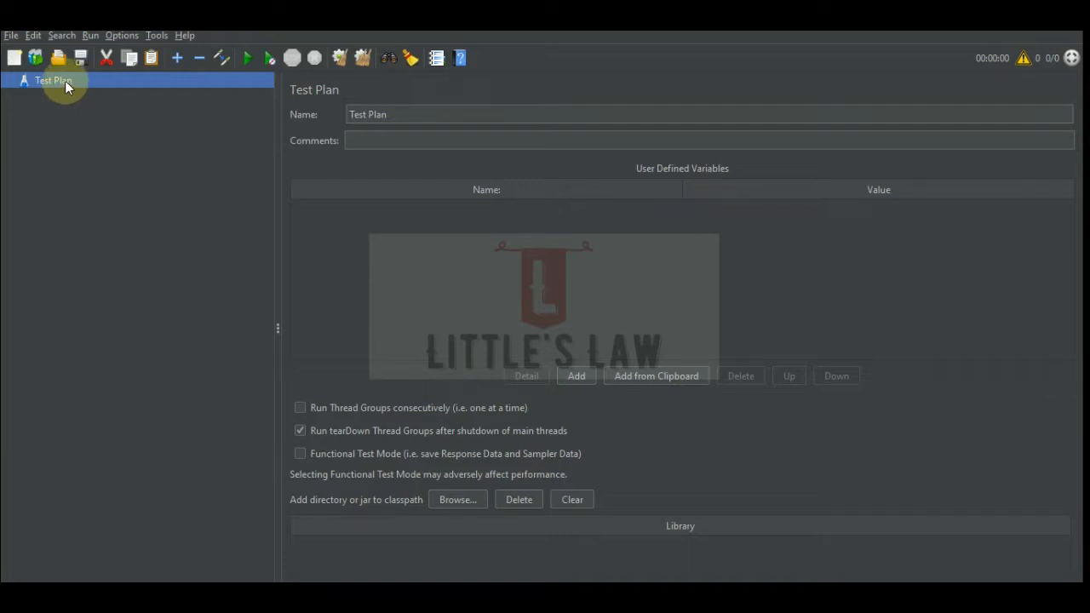
- Add a Thread Group to the Test Plan
right_click(65, 81)
mouse_move(109, 90)
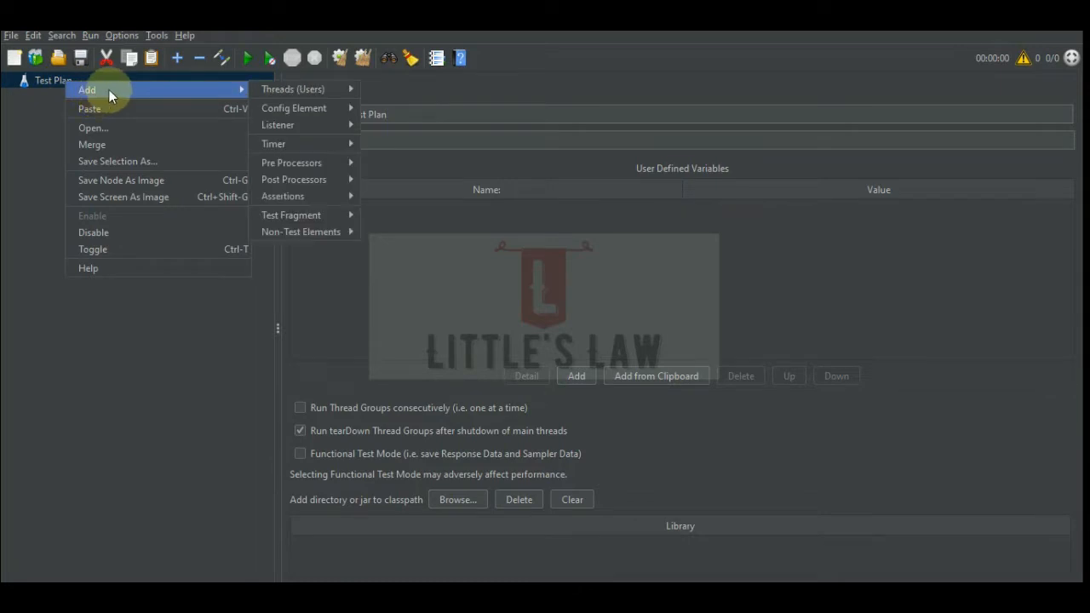
mouse_move(290, 87)
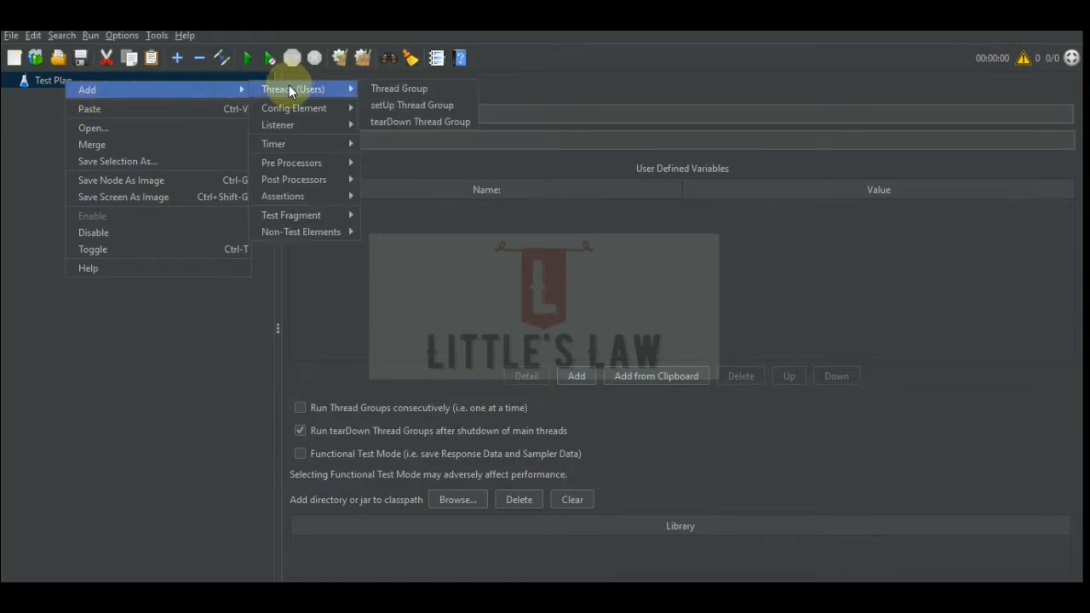
click(392, 88)
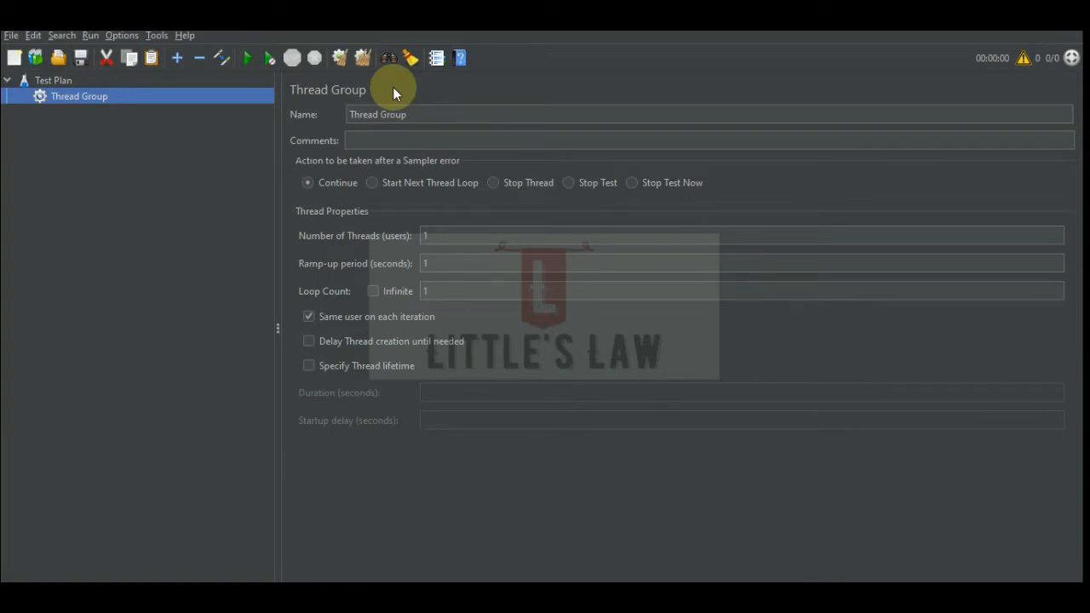
- Add a Runtime Controller under the Thread Group
right_click(72, 94)
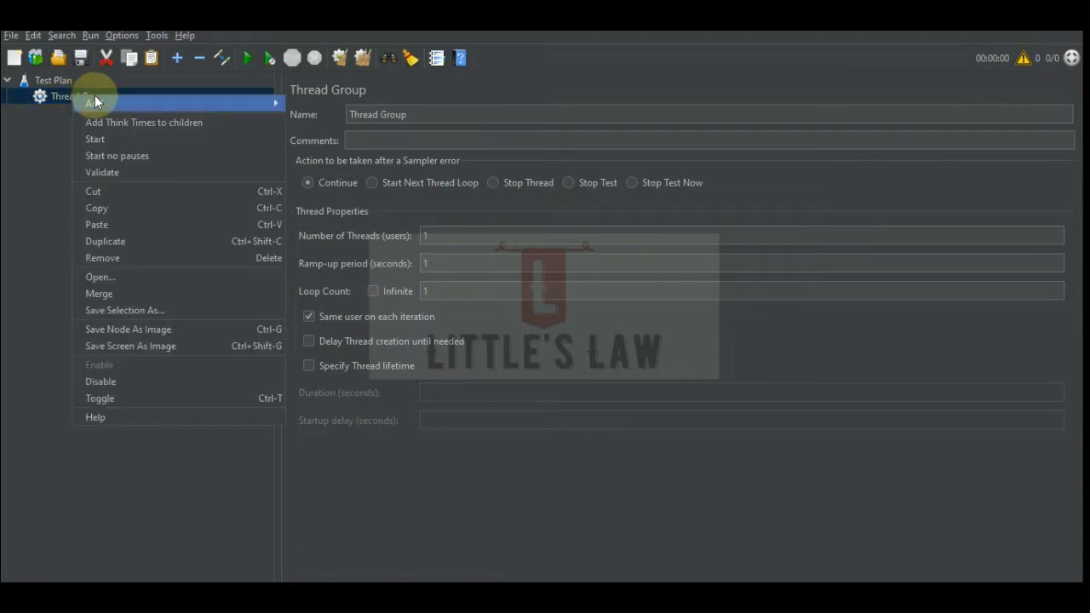
mouse_move(96, 102)
mouse_move(354, 103)
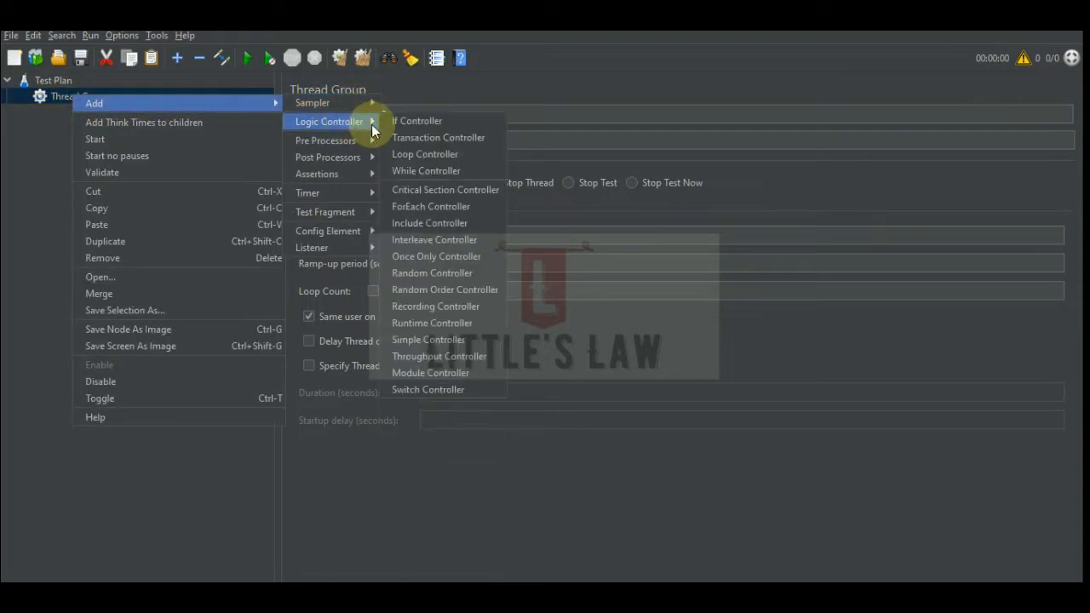
click(446, 322)
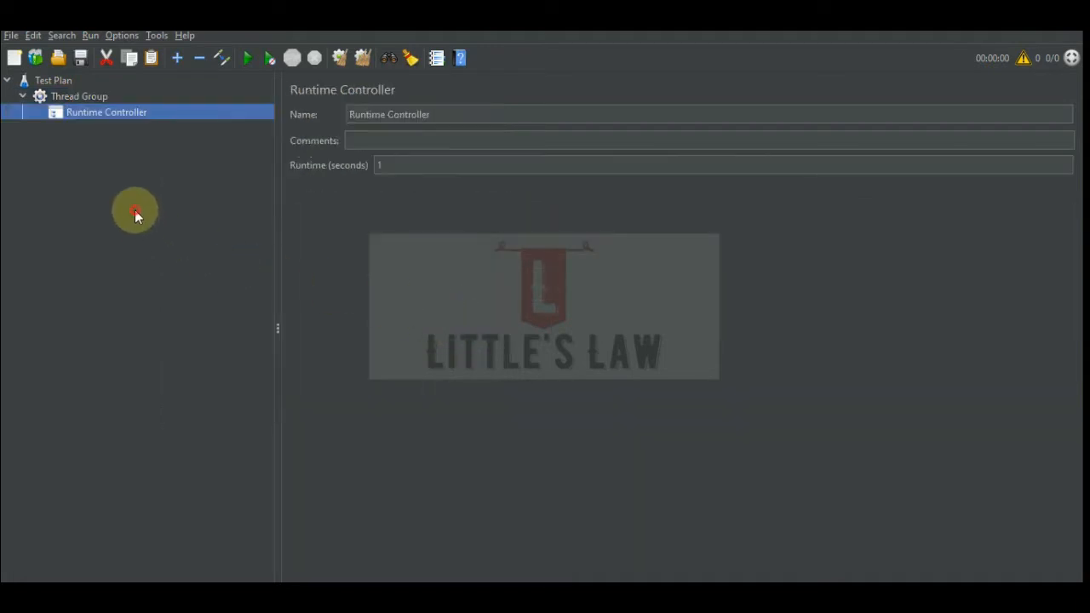
click(447, 114)
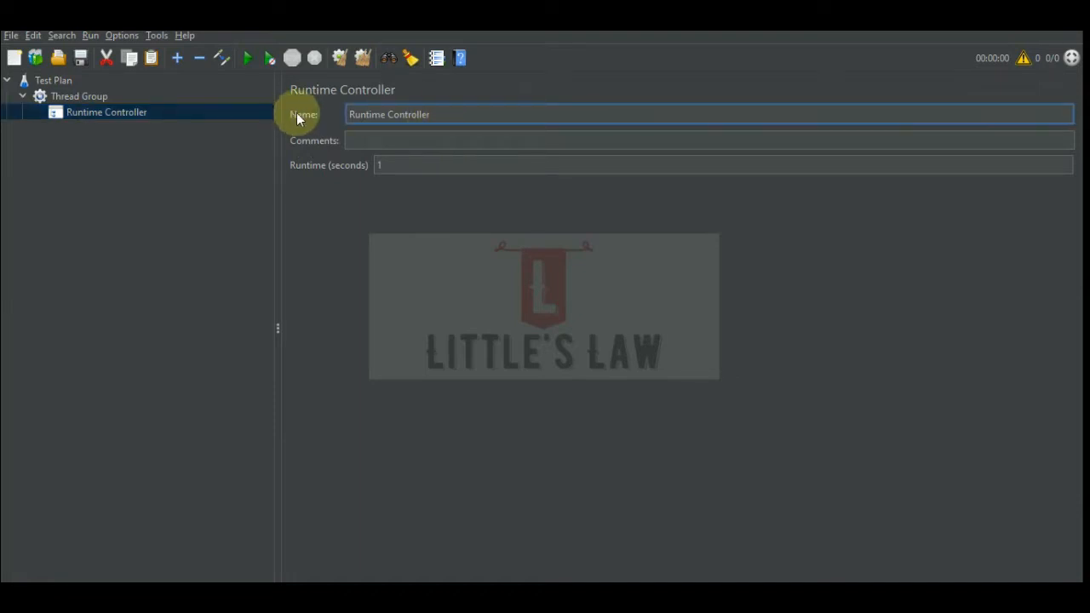
drag(455, 117, 310, 119)
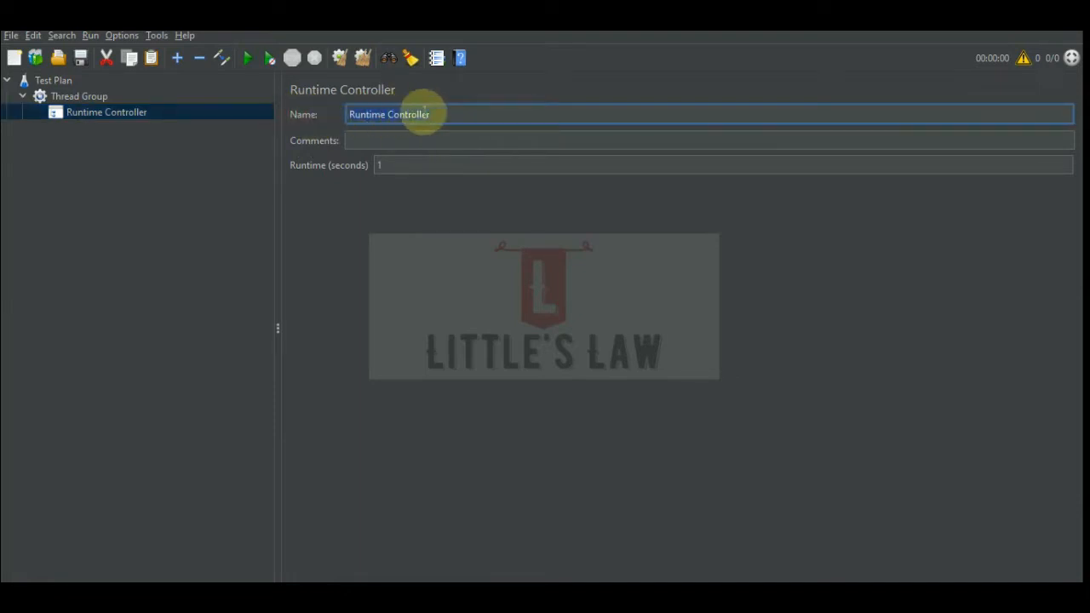
drag(444, 115, 312, 115)
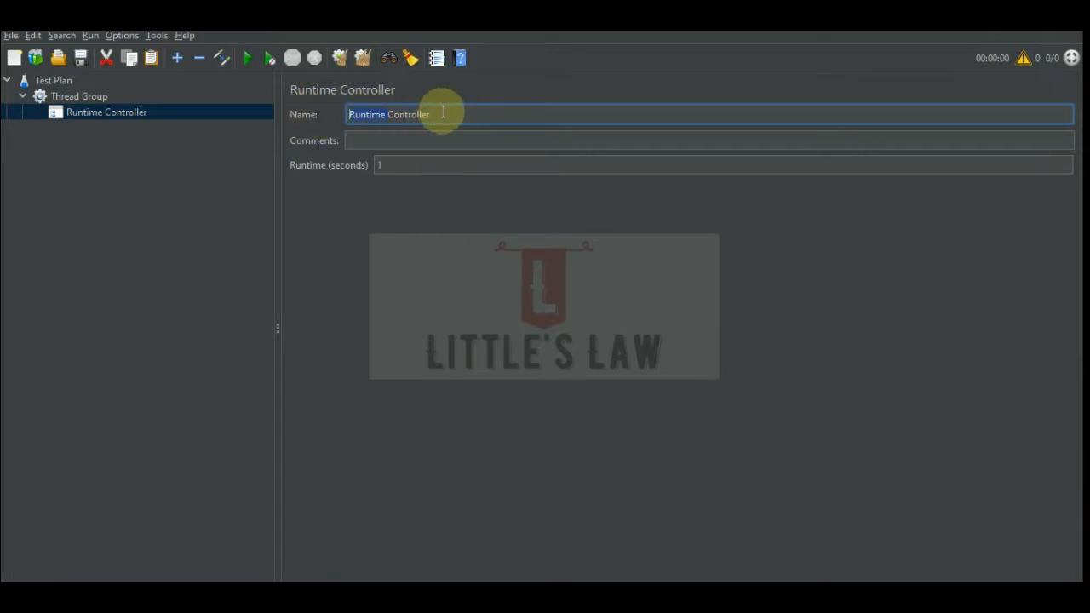
click(378, 141)
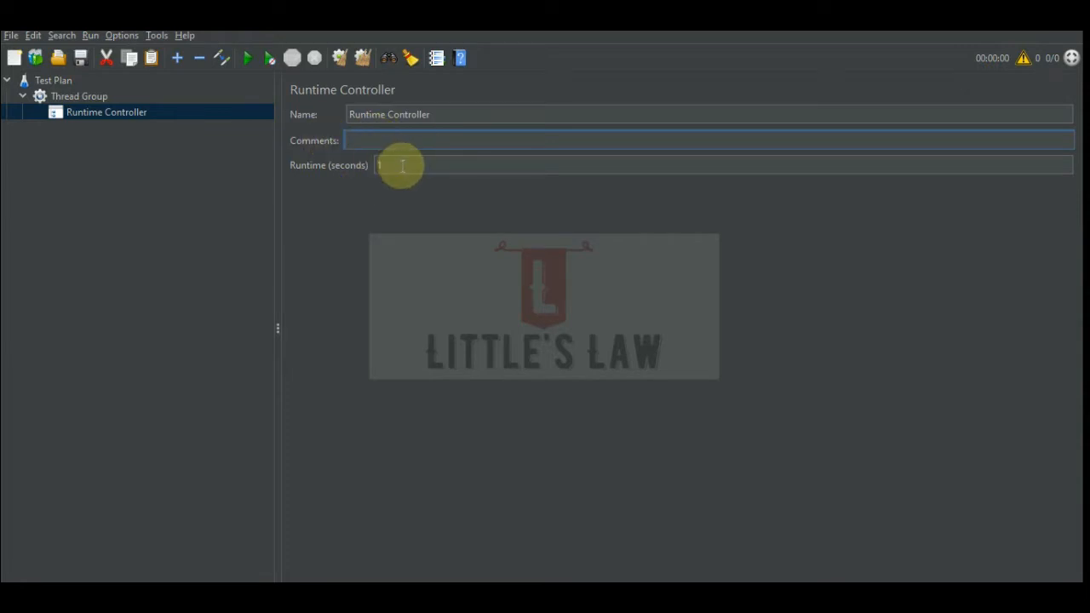
- Set the Runtime Controller's runtime to 60 seconds
click(399, 163)
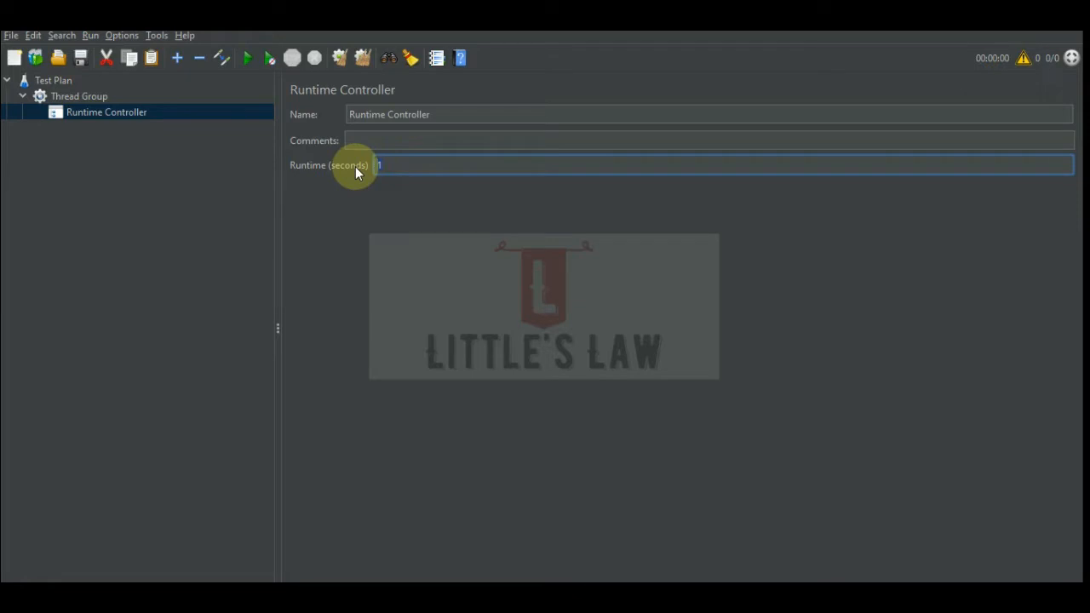
text(003600)
drag(414, 165, 335, 166)
text(60)
- Add an HTTP Request sampler under the Runtime Controller
right_click(100, 111)
mouse_move(223, 119)
mouse_move(347, 119)
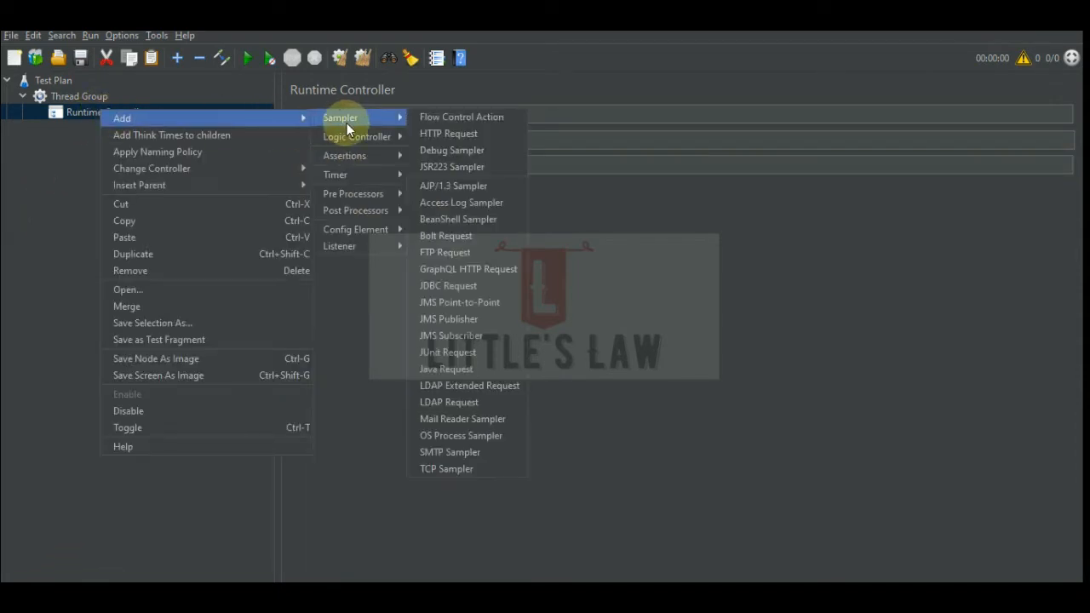
click(433, 134)
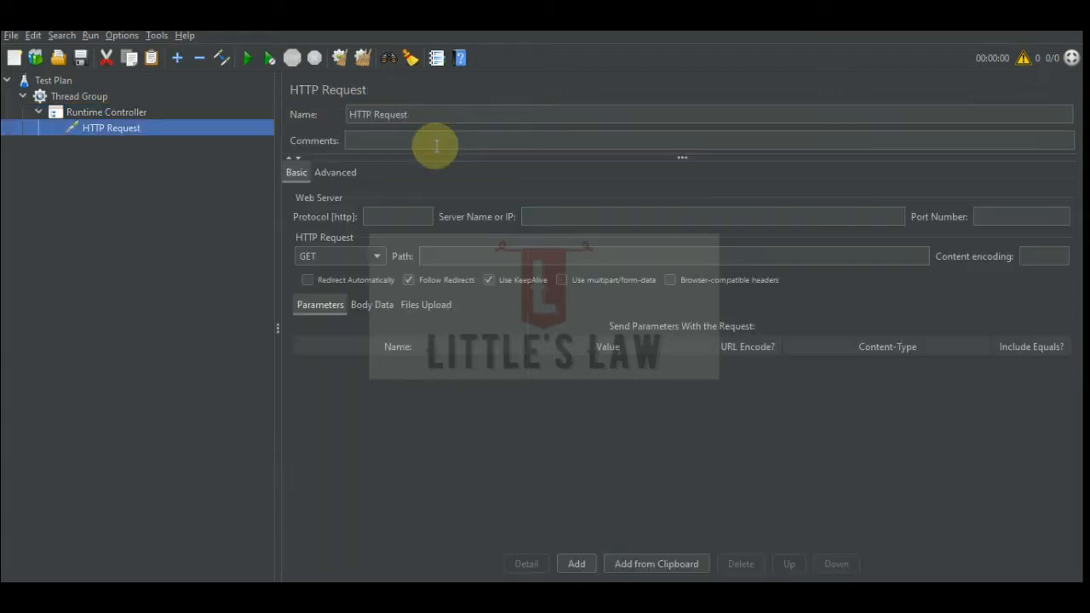
click(130, 114)
right_click(133, 112)
mouse_move(173, 119)
mouse_move(385, 119)
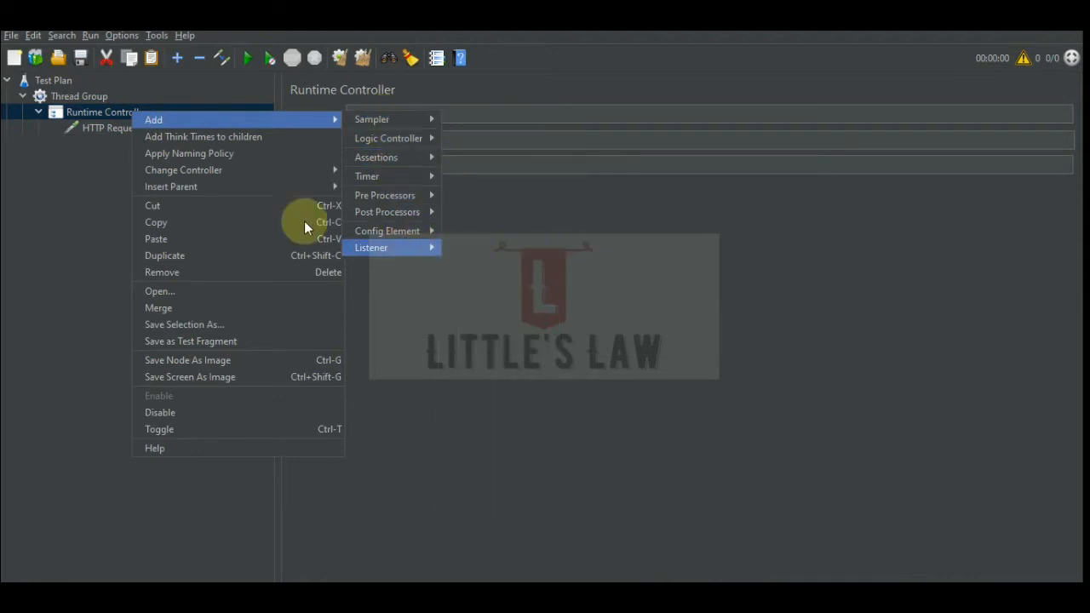
click(88, 205)
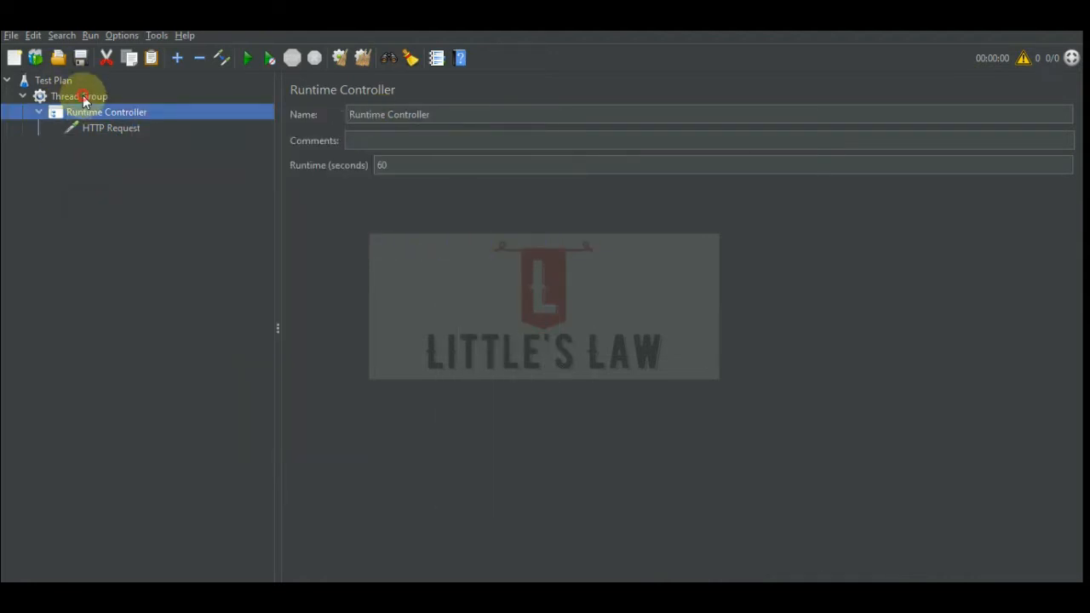
- Add a View Results Tree listener to the Thread Group
click(83, 98)
right_click(83, 98)
mouse_move(272, 106)
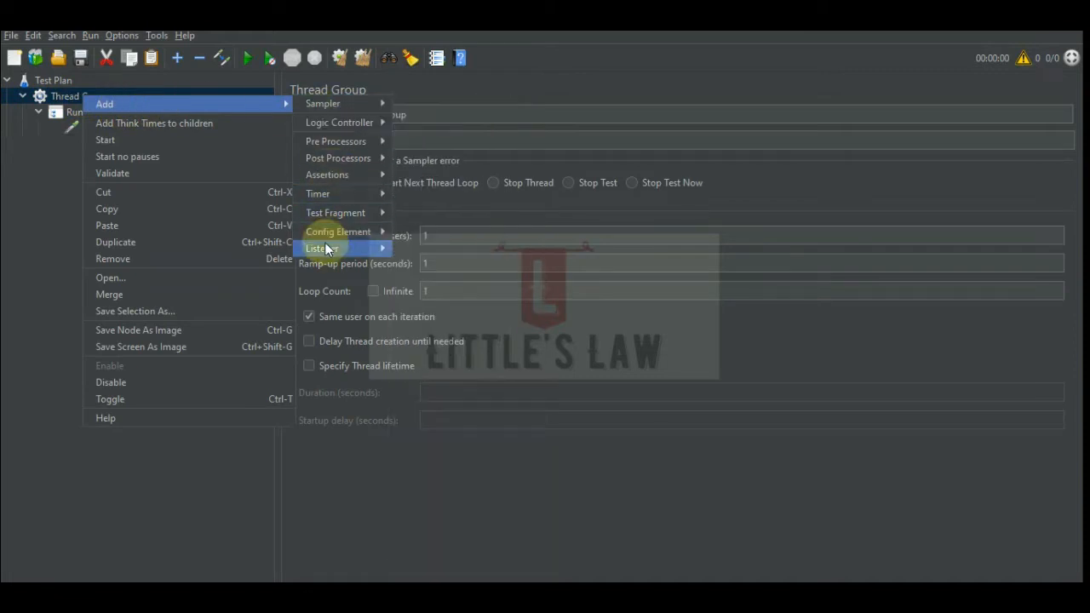
mouse_move(324, 248)
click(420, 249)
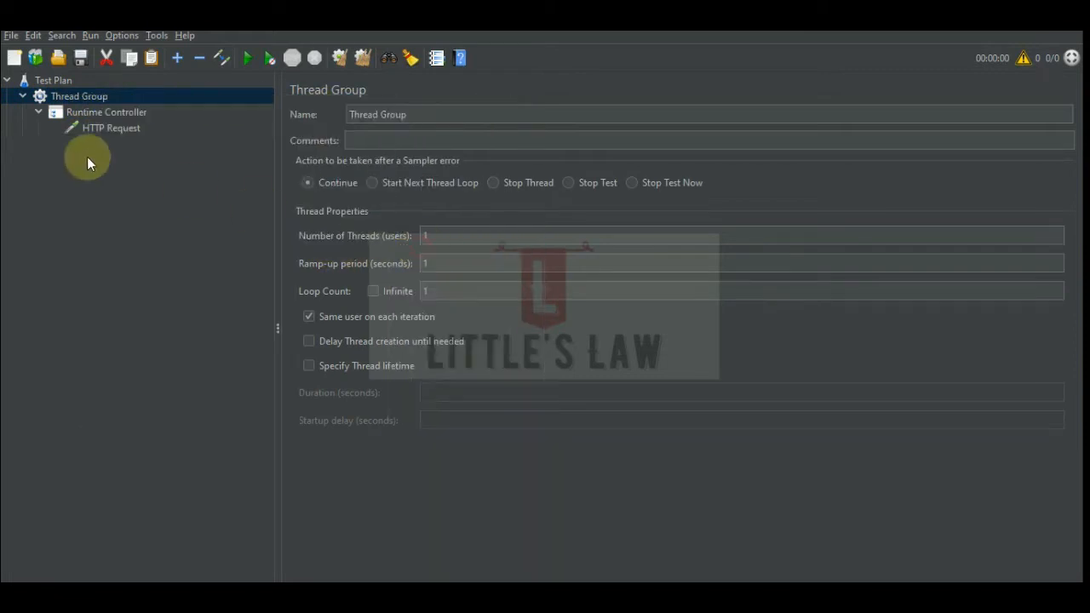
- Add a Summary Report listener to the Thread Group
click(66, 96)
right_click(67, 96)
mouse_move(93, 106)
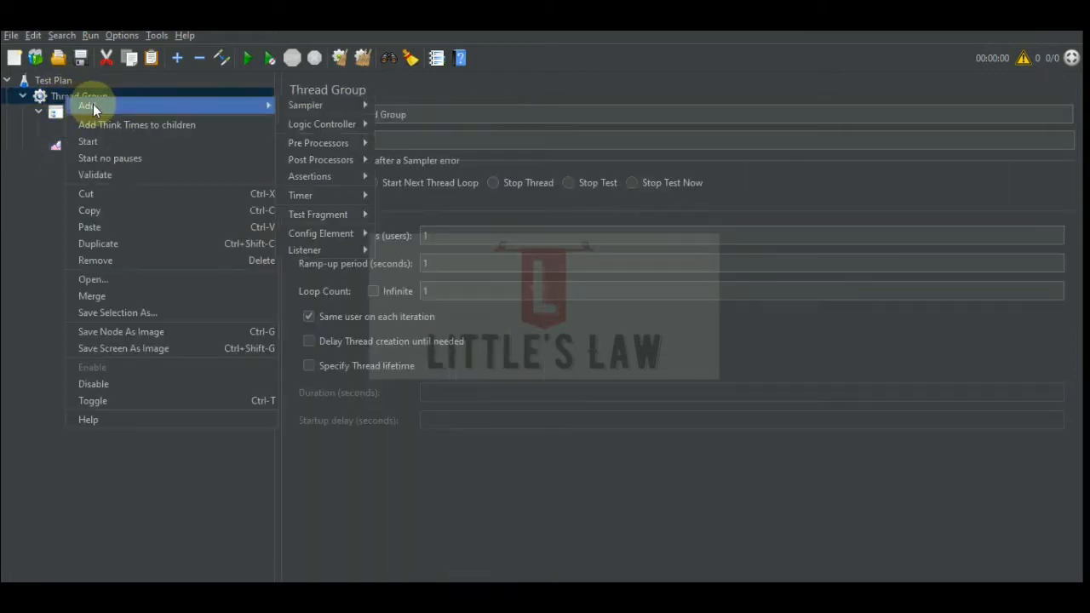
mouse_move(300, 100)
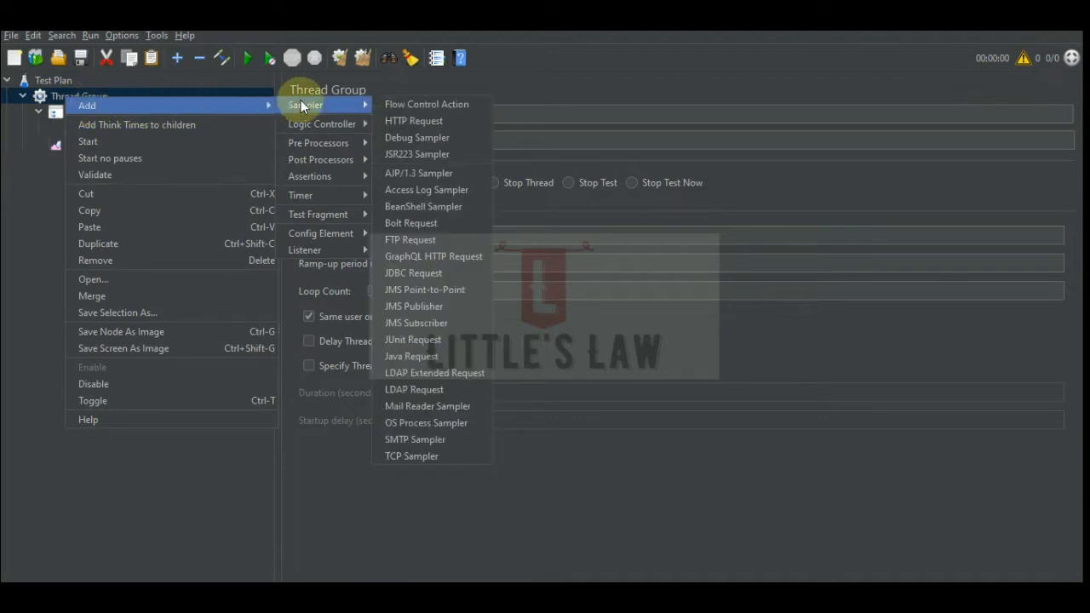
mouse_move(323, 249)
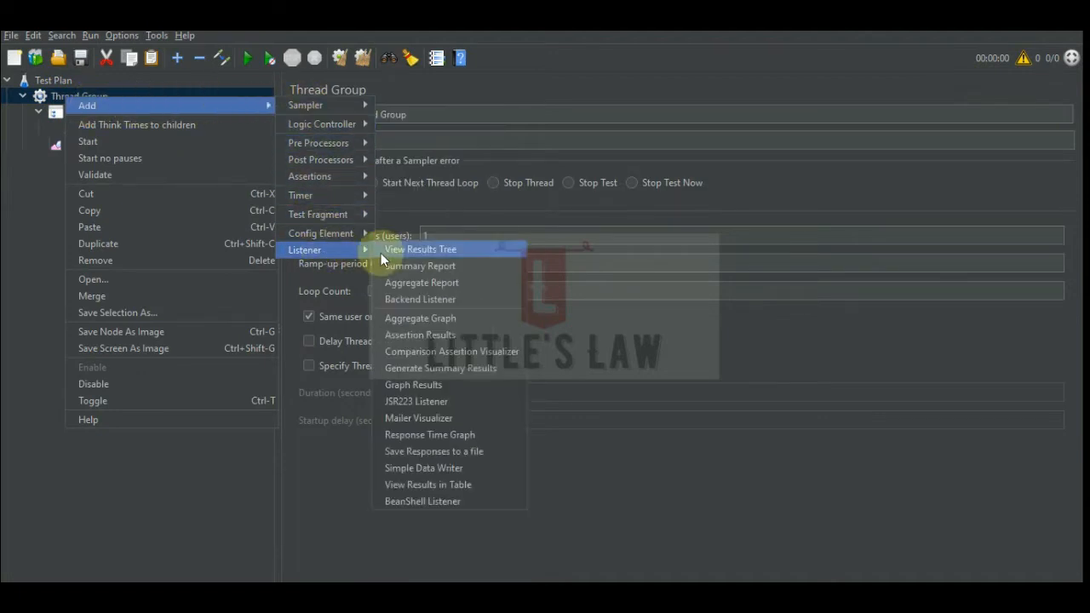
click(419, 266)
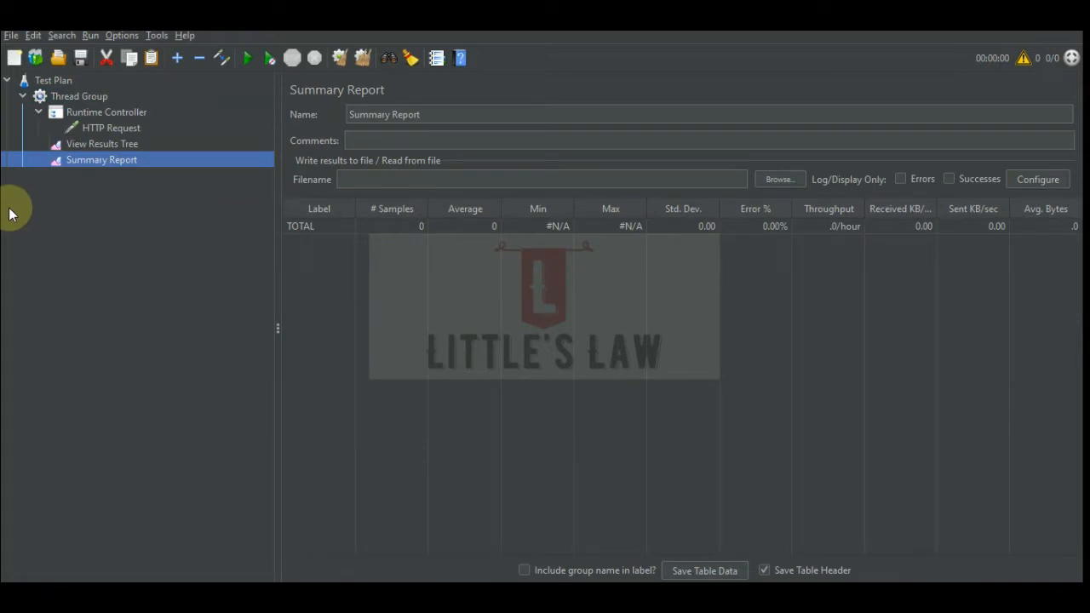
click(117, 113)
click(392, 165)
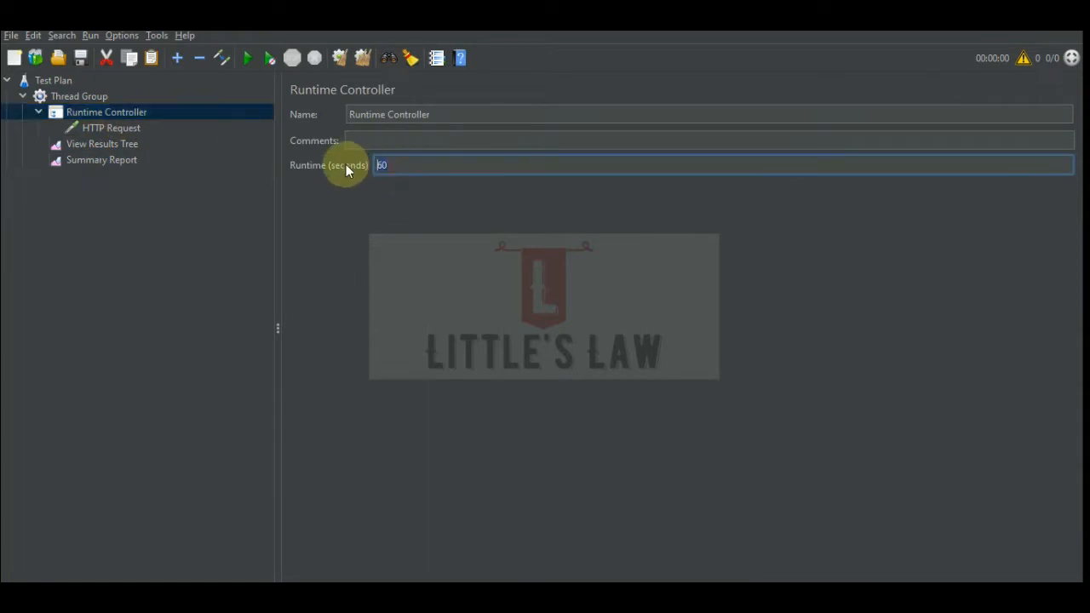
click(102, 147)
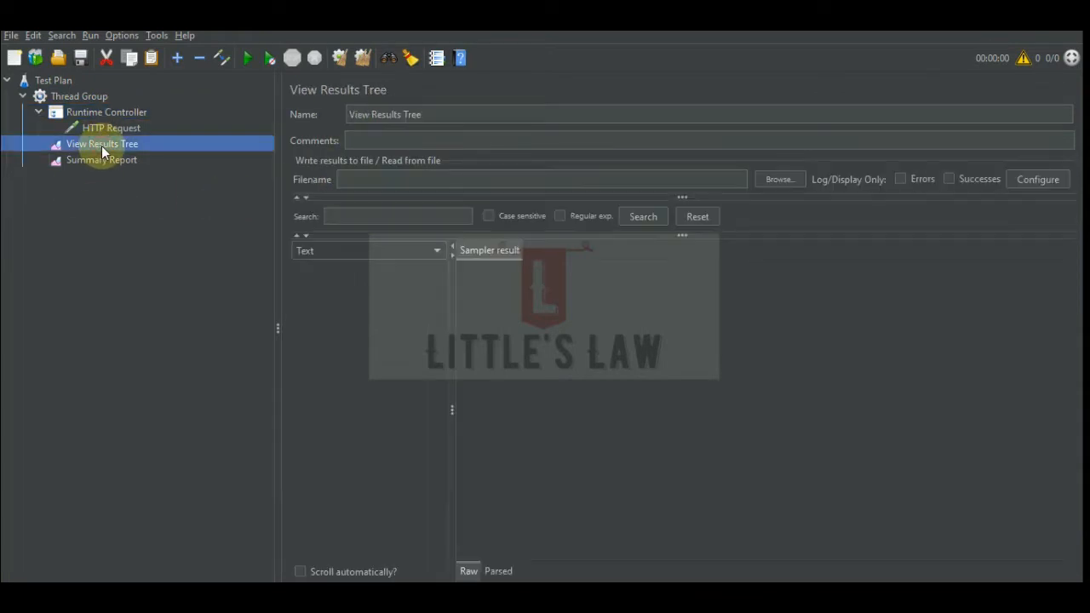
click(105, 160)
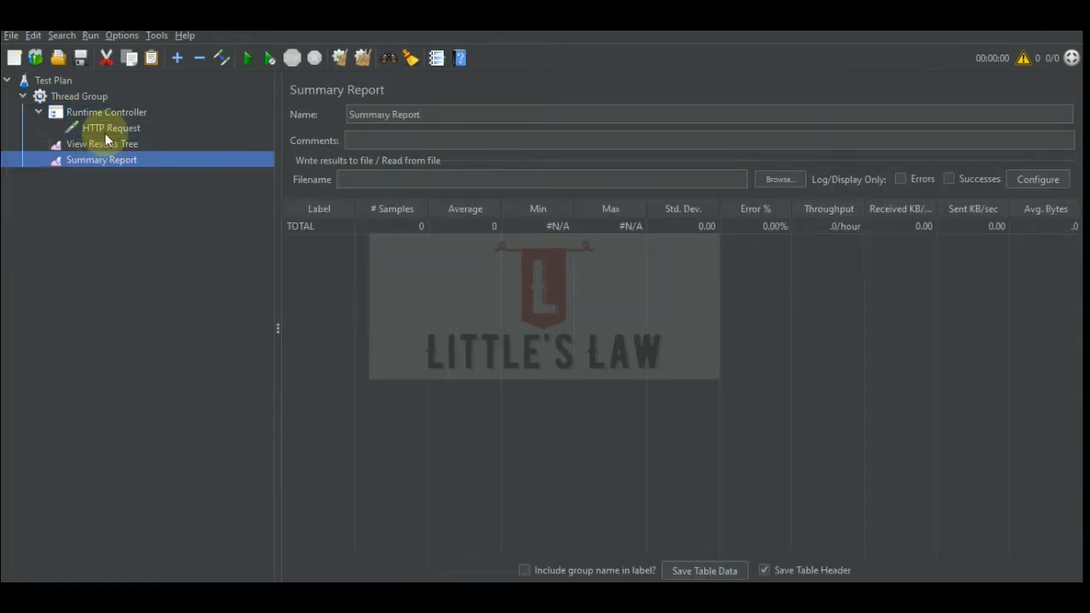
click(109, 129)
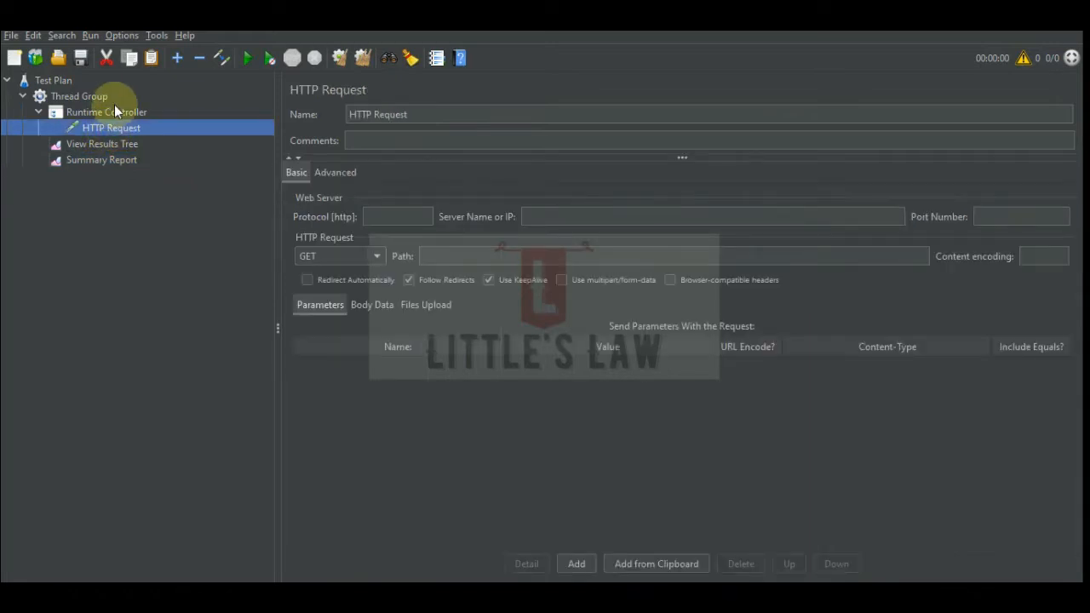
- Add think times to the children of the Runtime Controller
right_click(109, 115)
mouse_move(128, 125)
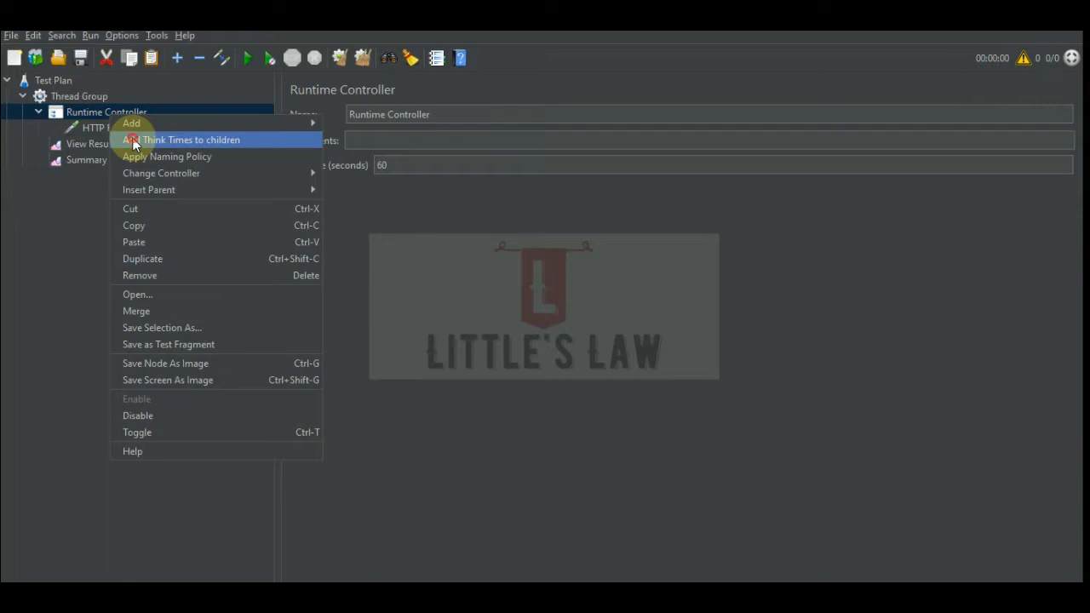
click(133, 141)
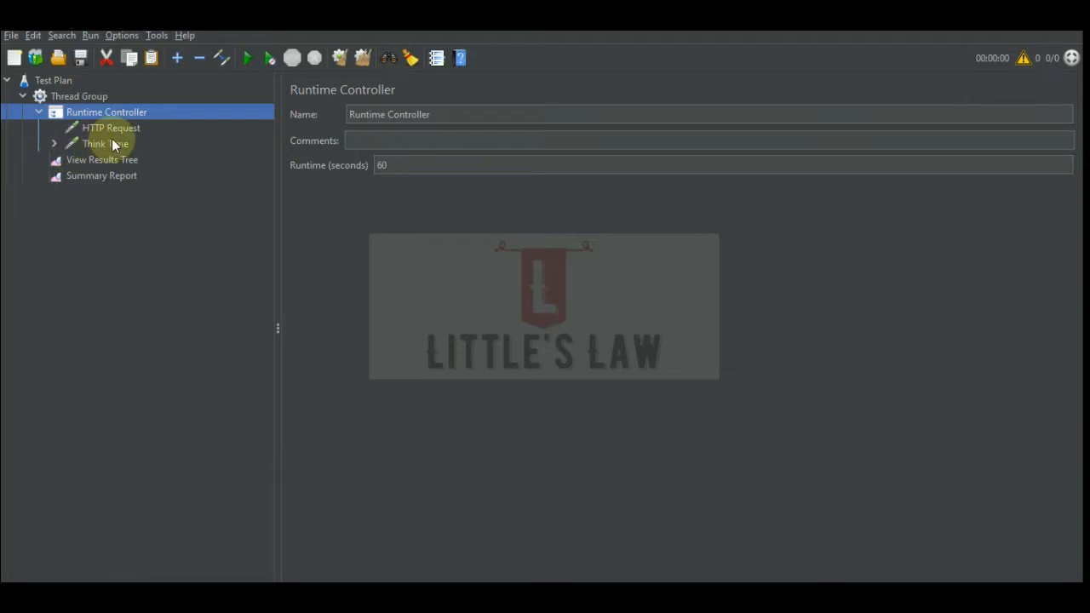
- Set the pause duration of the Think Time action under the Runtime Controller to 5000 milliseconds
click(114, 144)
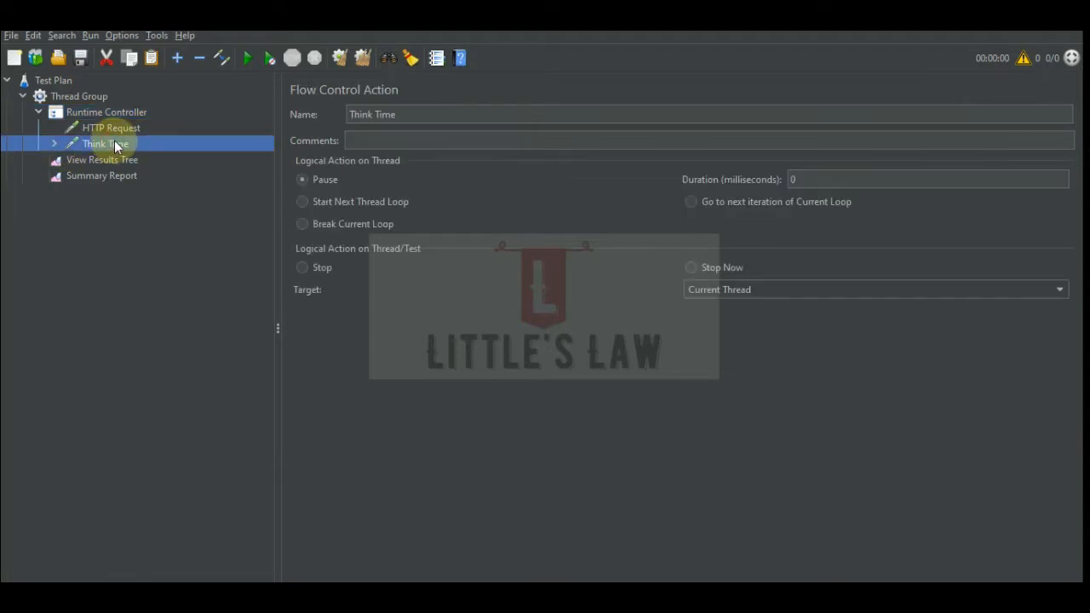
click(814, 179)
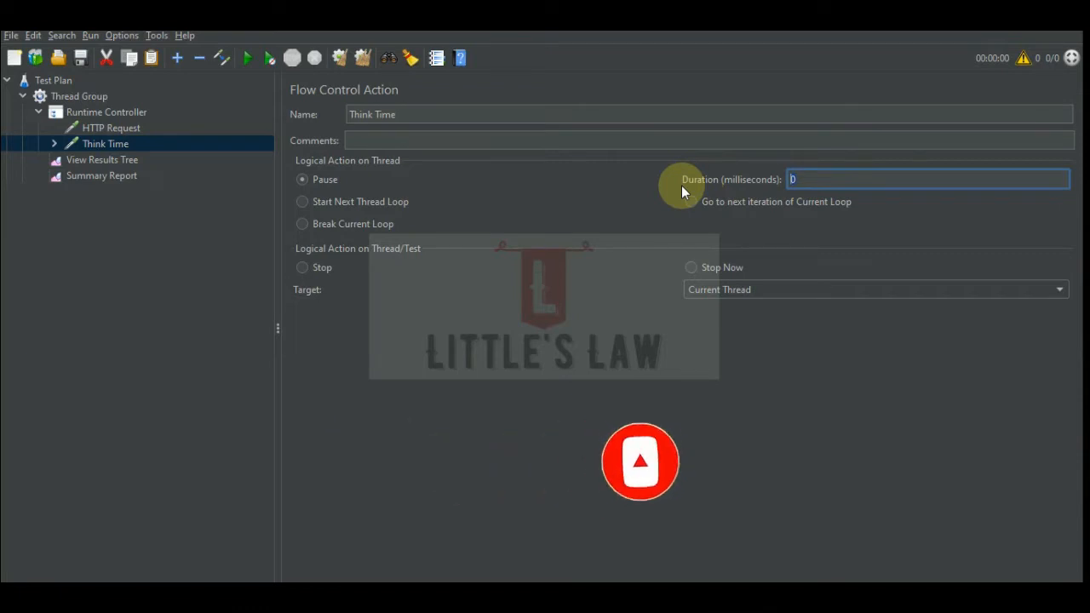
text(5000)
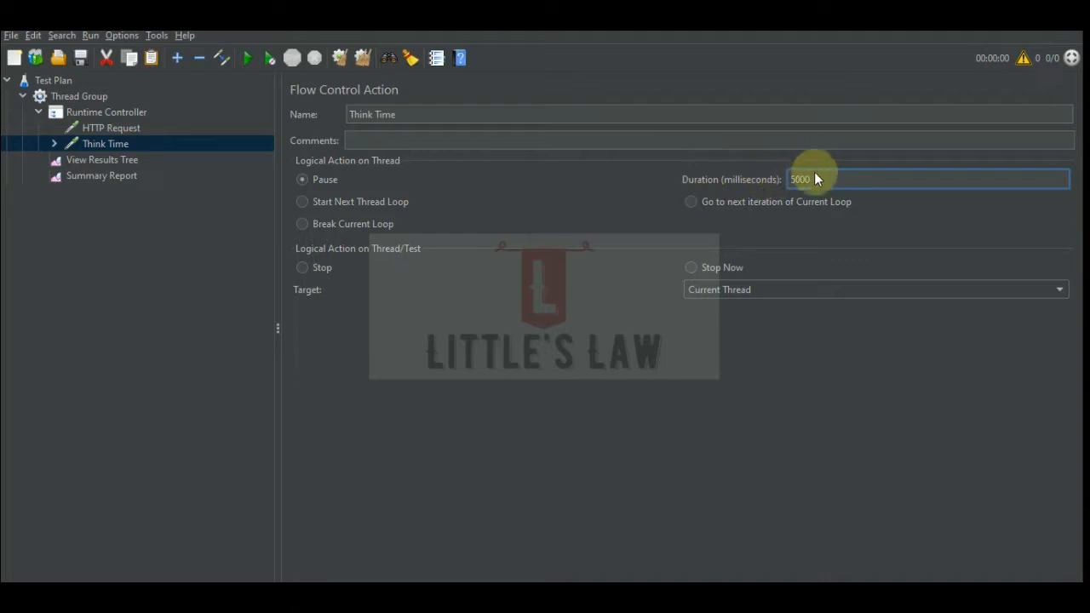
click(94, 247)
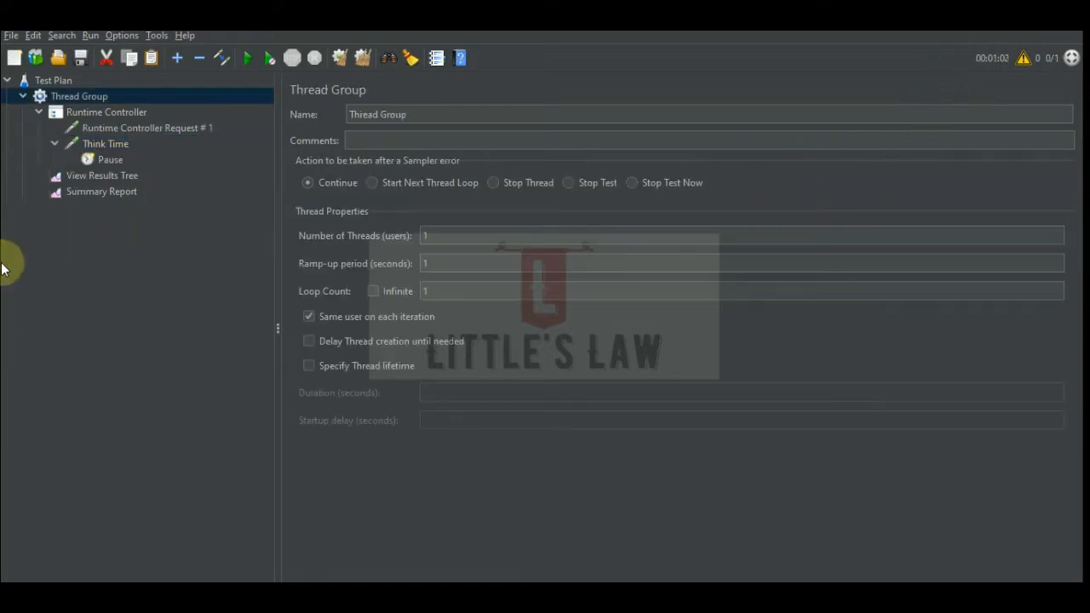
- Review the Thread Group's user and loop counts and the Runtime Controller's runtime setting
click(71, 97)
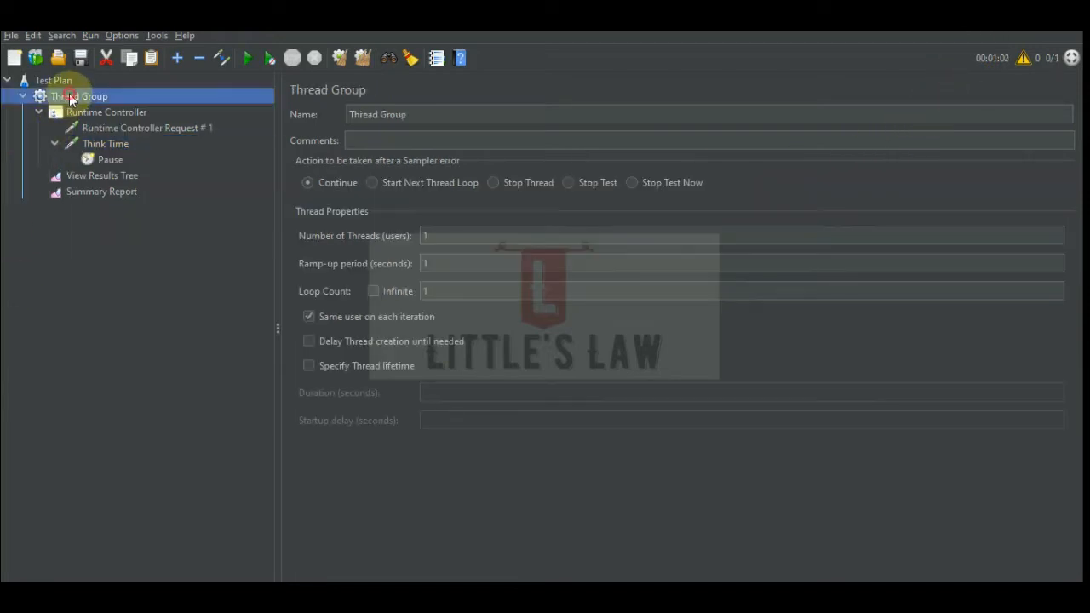
click(433, 235)
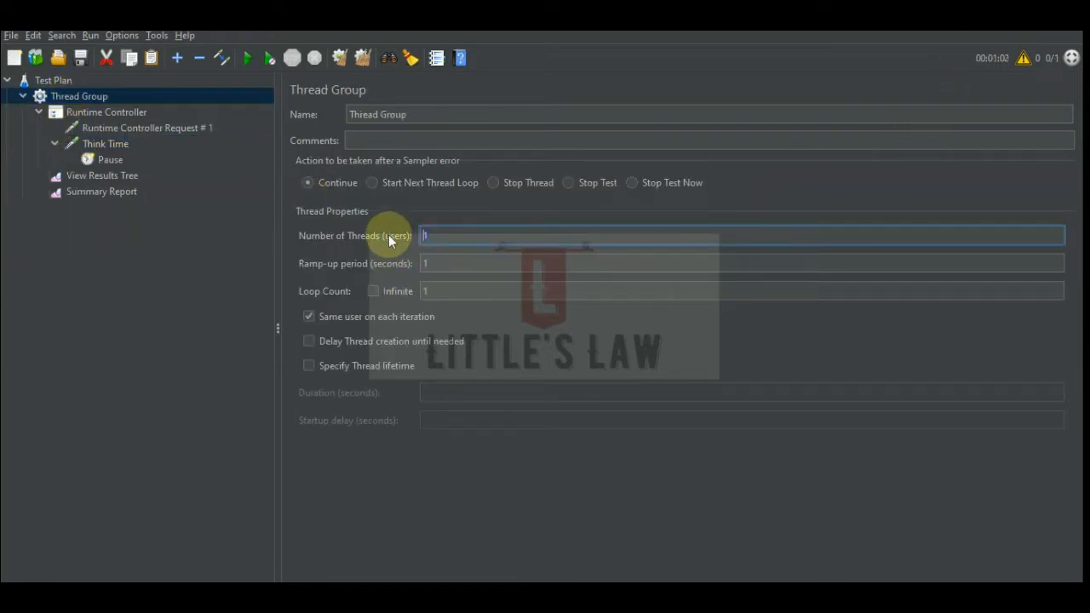
click(430, 291)
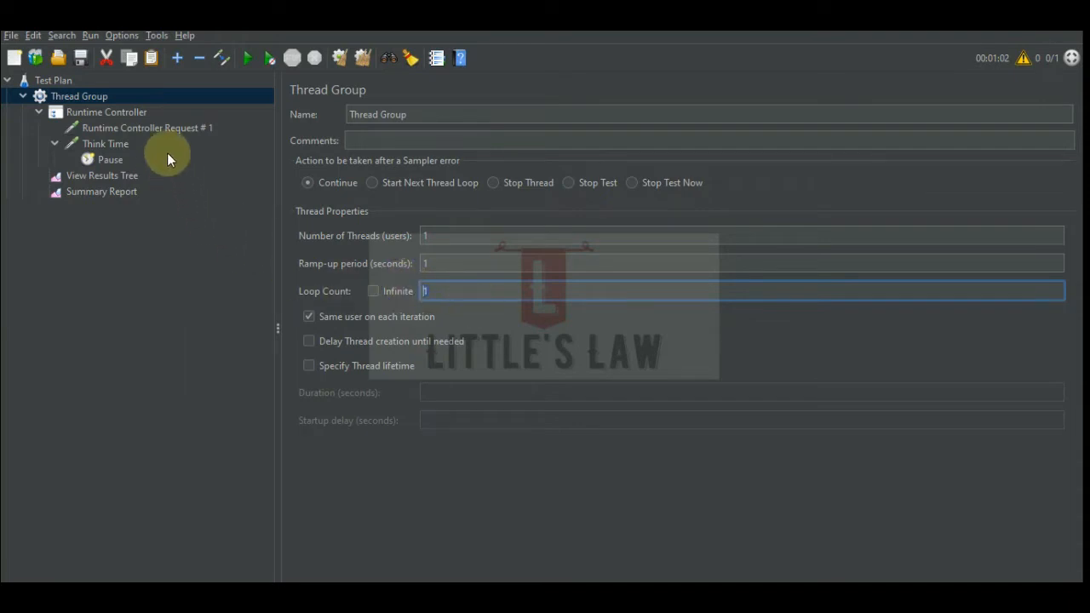
click(111, 112)
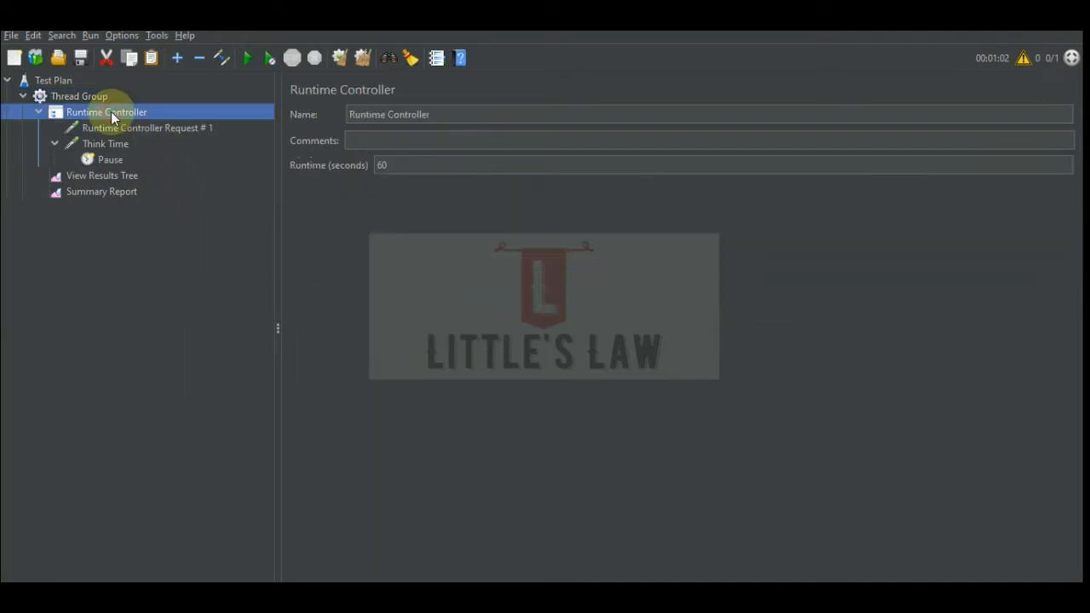
drag(389, 164, 359, 165)
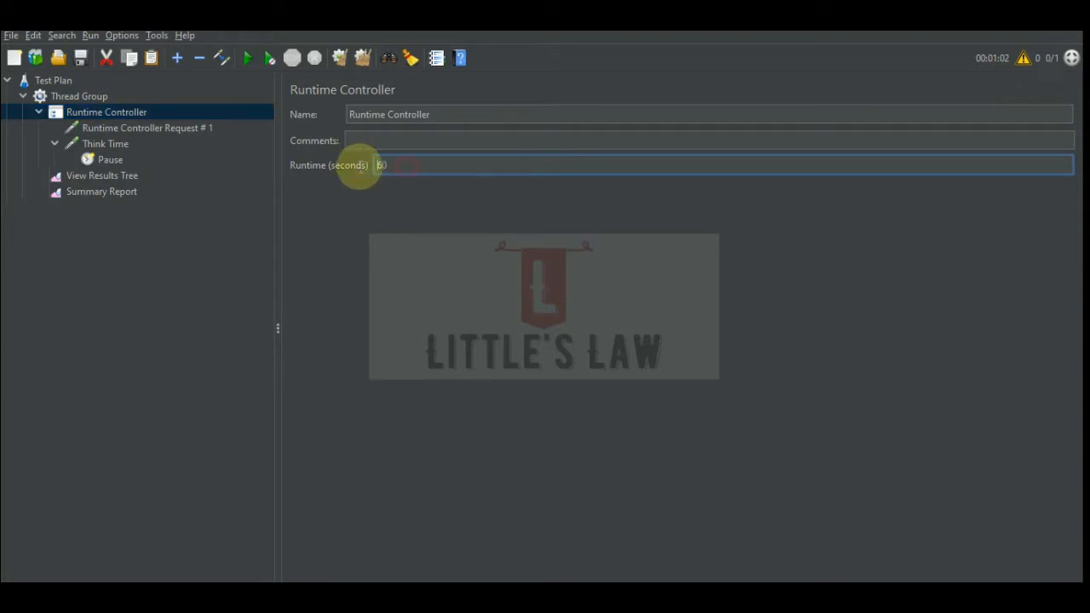
click(109, 141)
- Clear all earlier results from the View Results Tree and Summary Report listeners
click(98, 176)
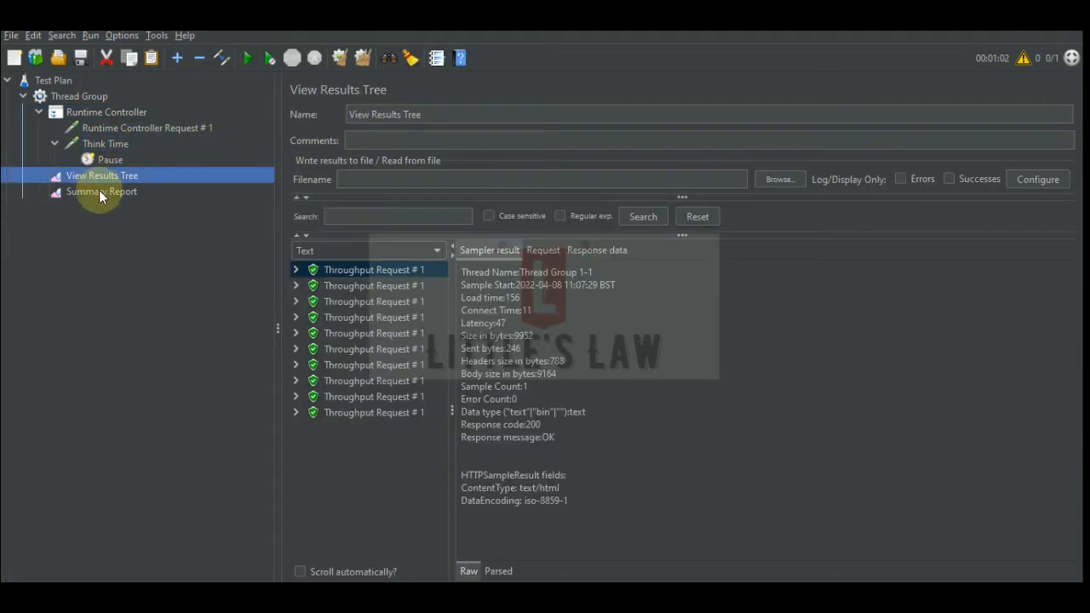
click(98, 191)
click(361, 57)
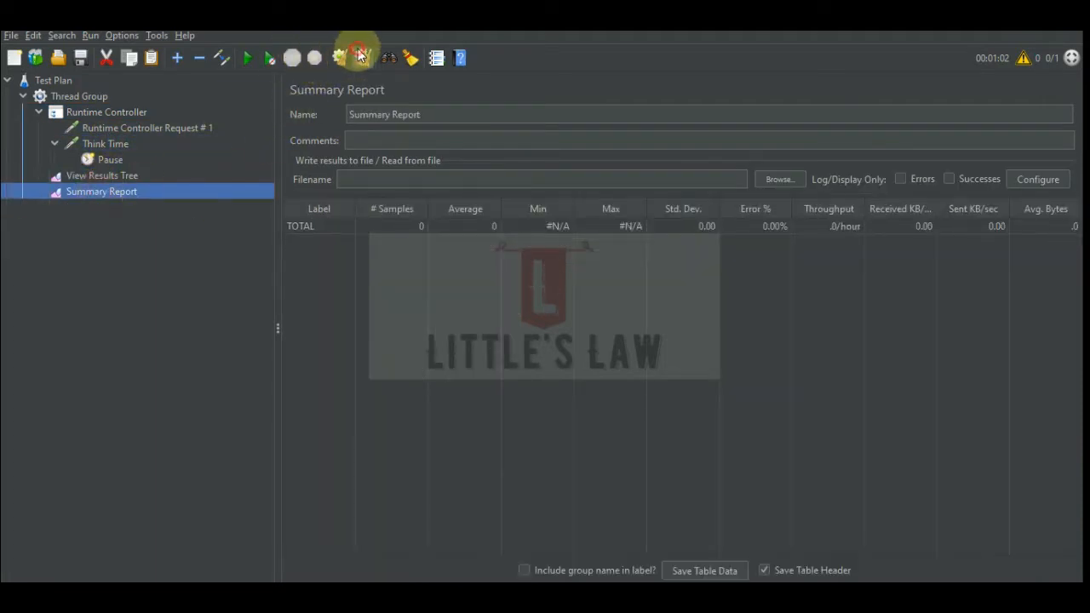
click(104, 177)
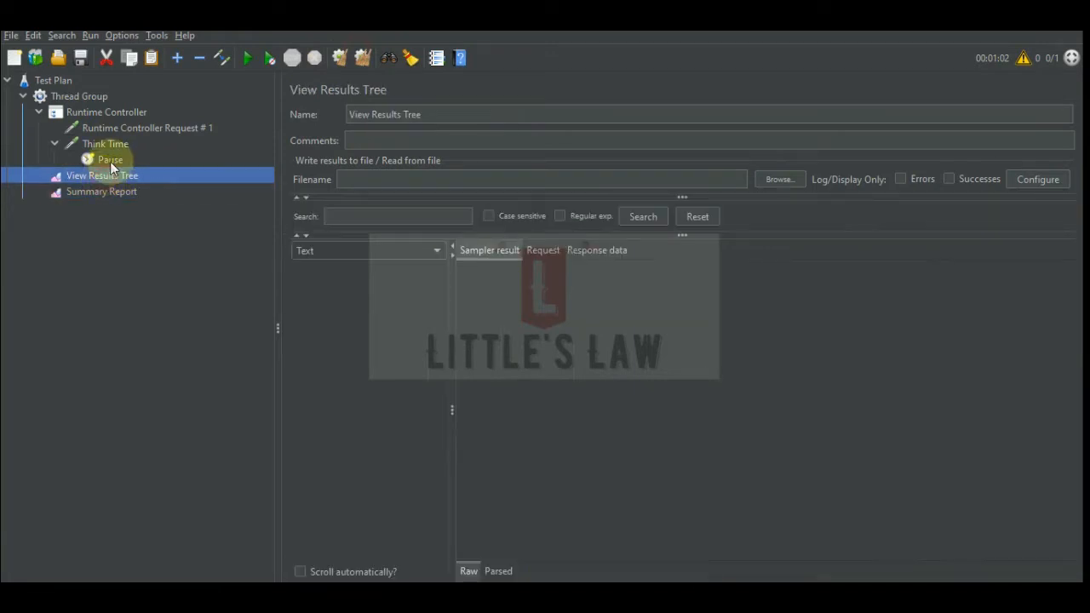
- Check the Thread Group's loop count against the Runtime Controller's runtime before running the test
click(90, 96)
click(421, 291)
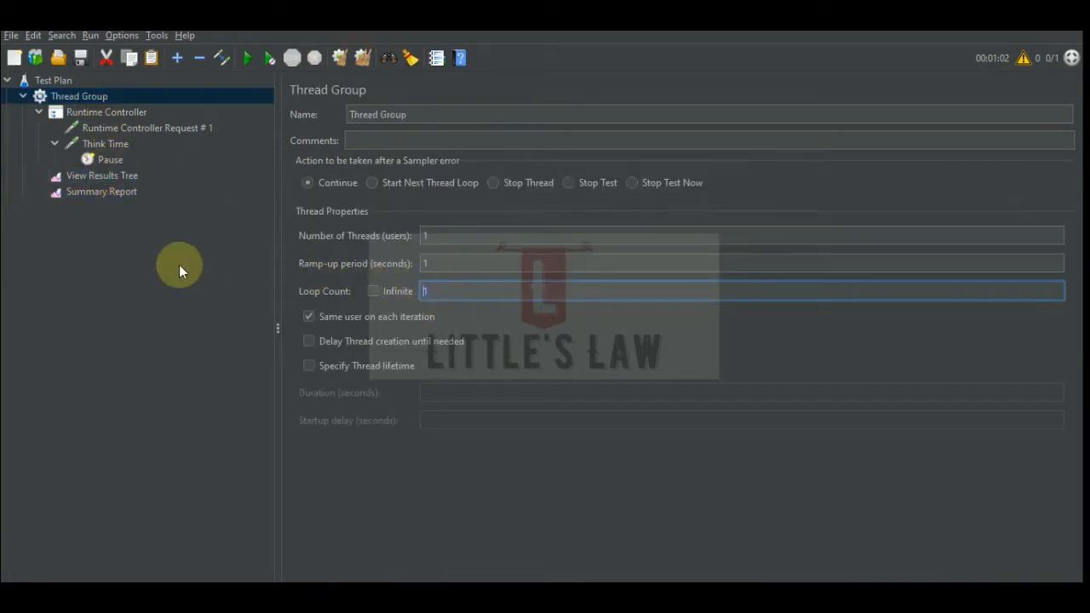
click(115, 113)
click(401, 165)
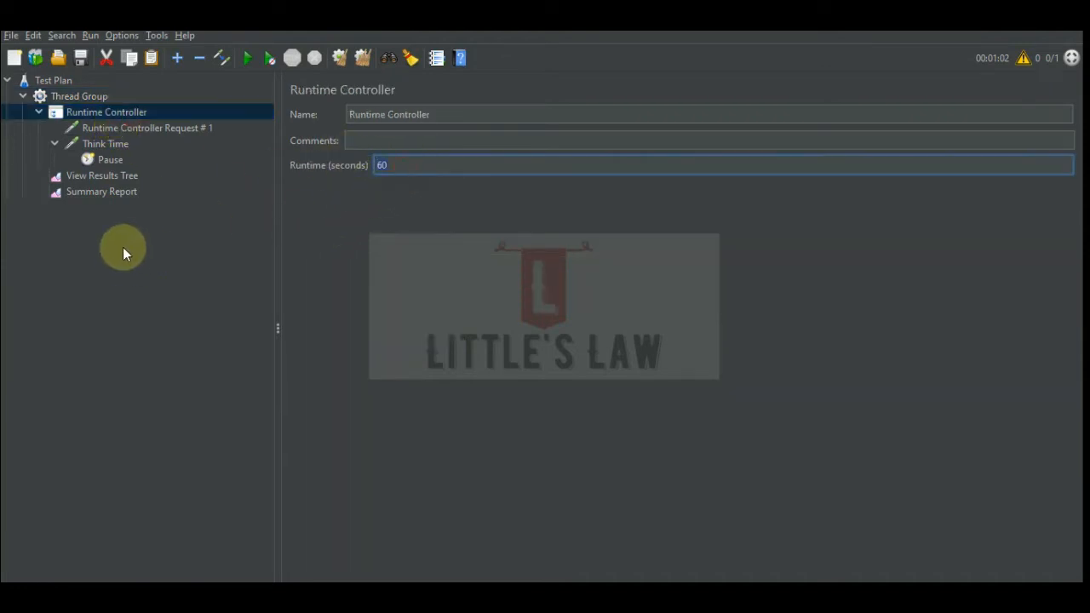
- Run the test plan and monitor its samples in View Results Tree, widening the sample list to show full request names
click(102, 176)
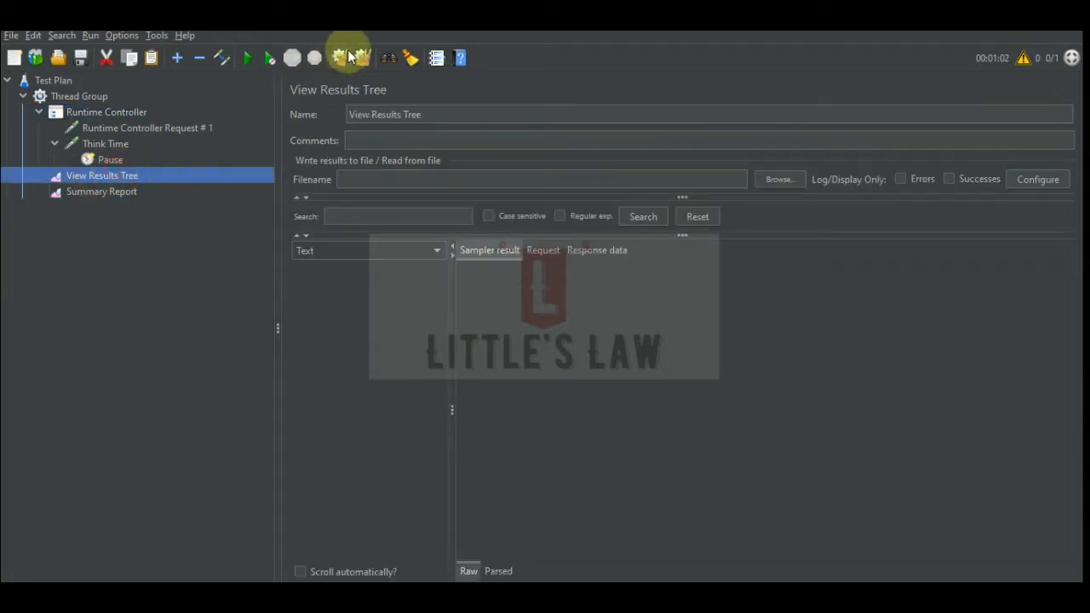
click(248, 57)
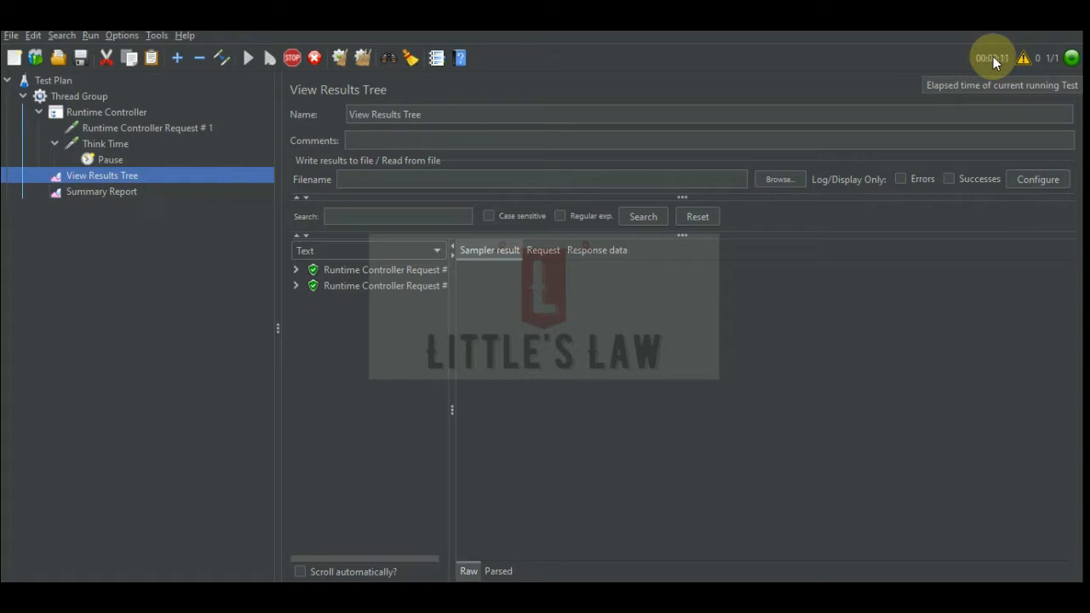
drag(450, 417, 500, 418)
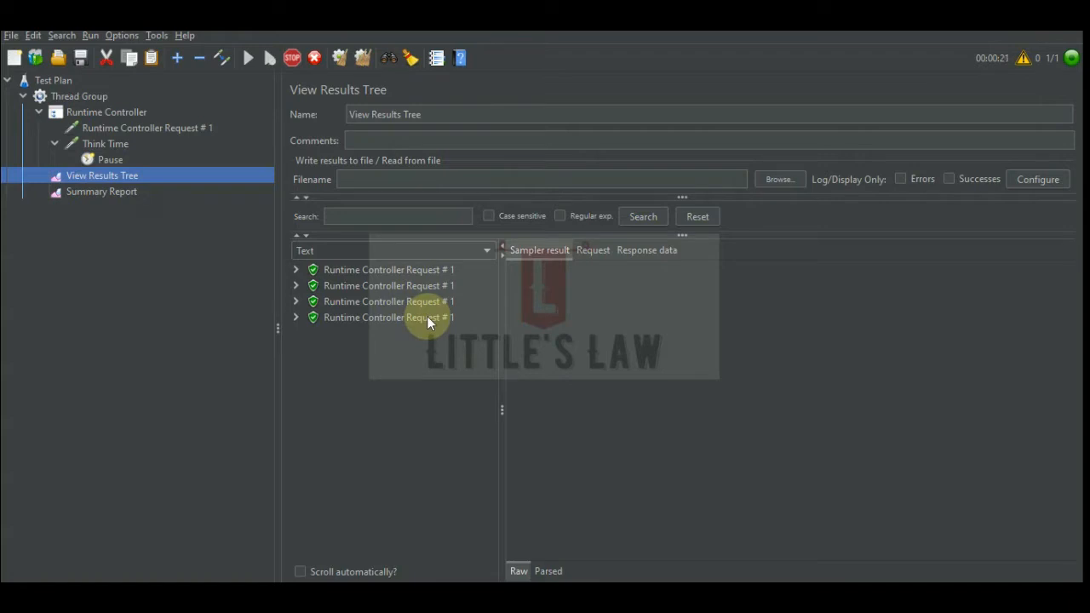
click(84, 99)
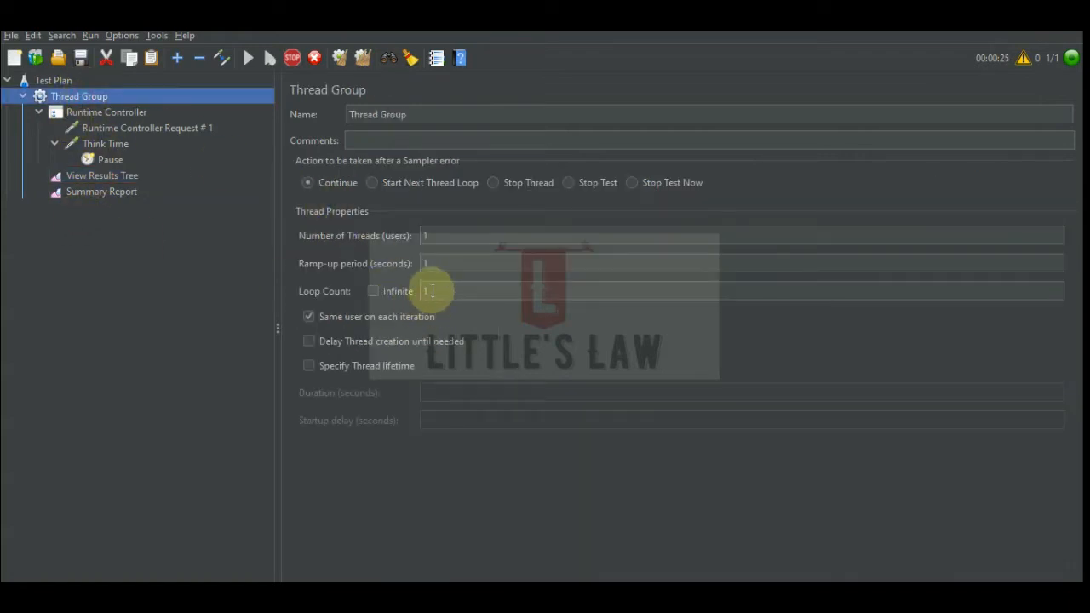
click(98, 177)
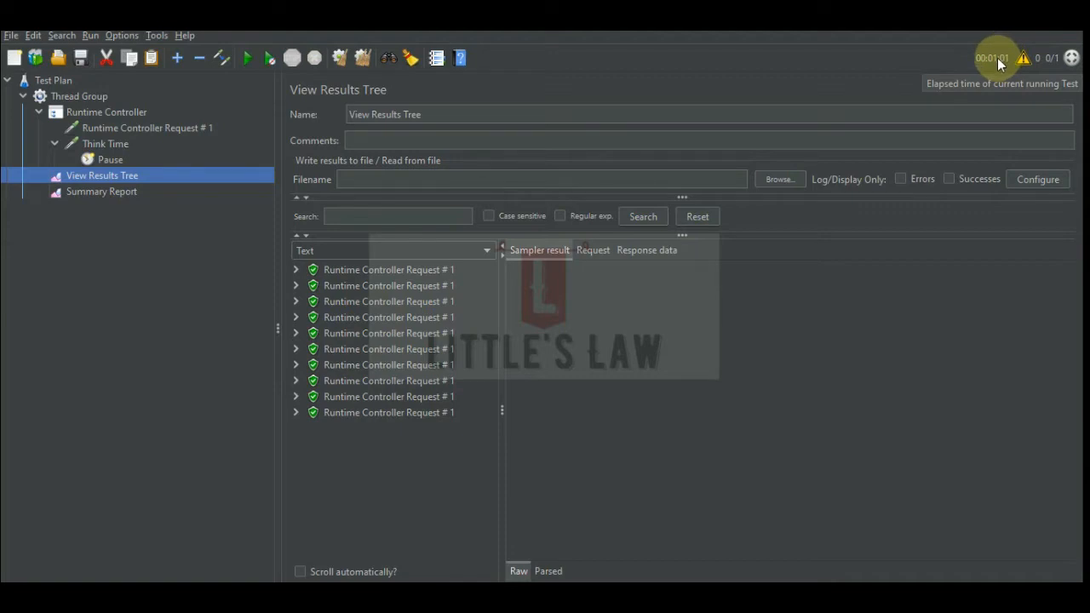
- Recheck the Runtime Controller's runtime and the Thread Group's ramp-up period and loop count
click(137, 111)
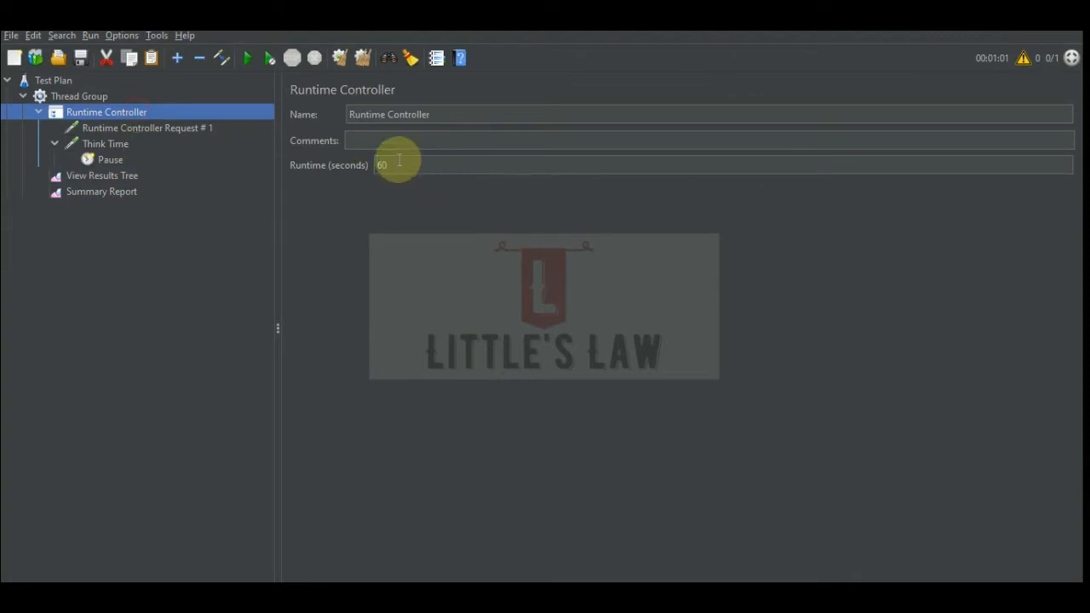
click(85, 96)
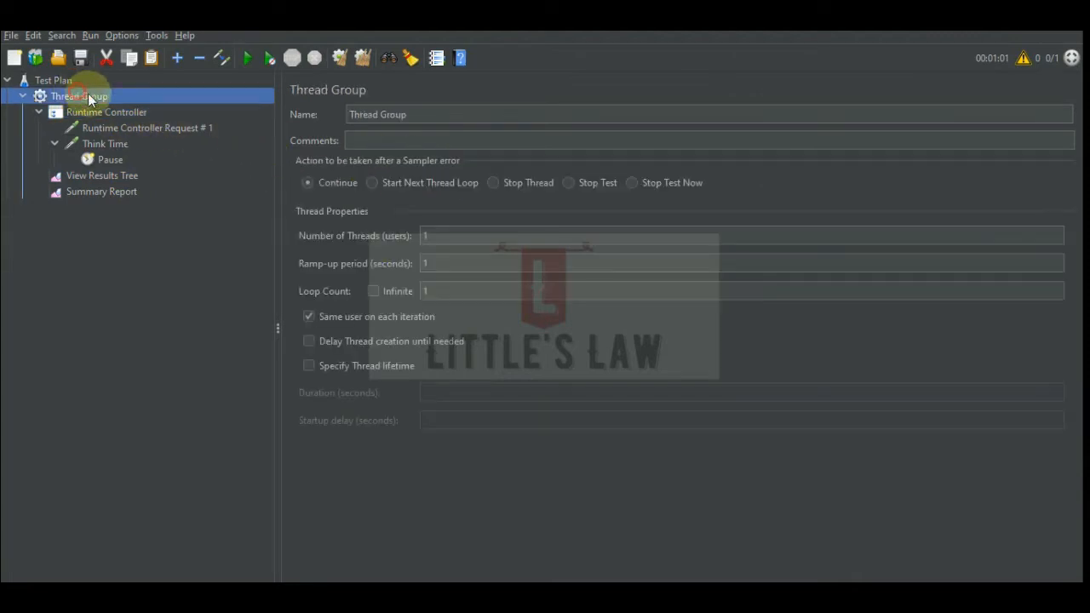
click(437, 263)
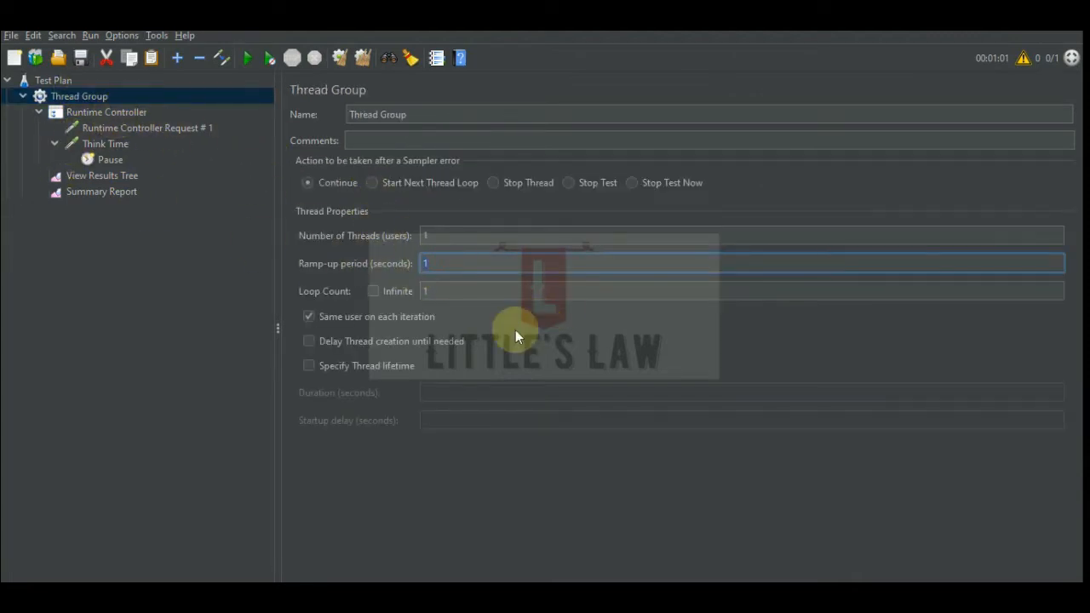
click(435, 291)
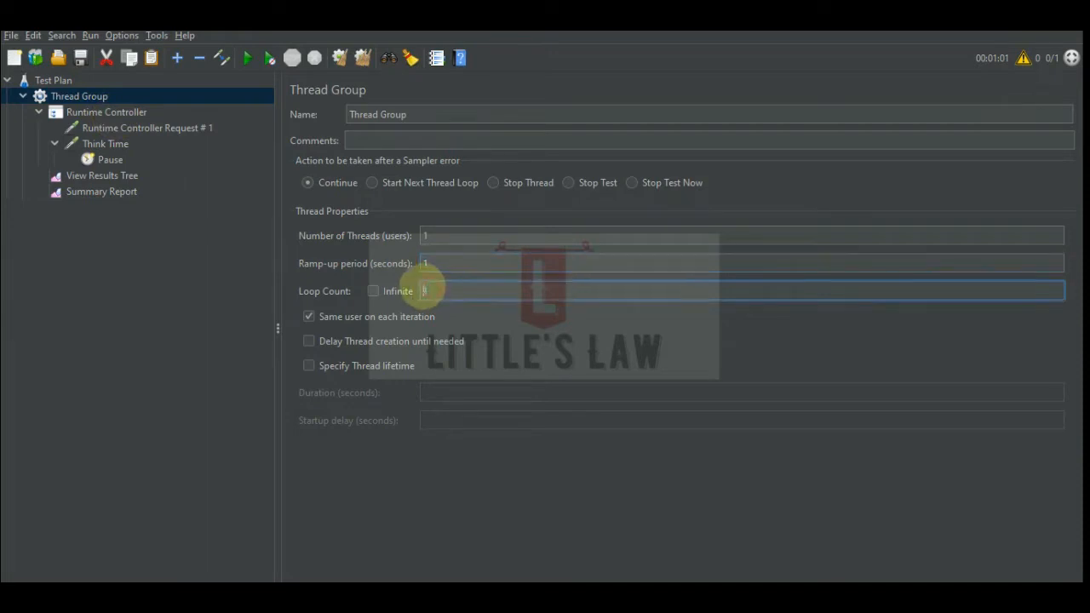
text(1)
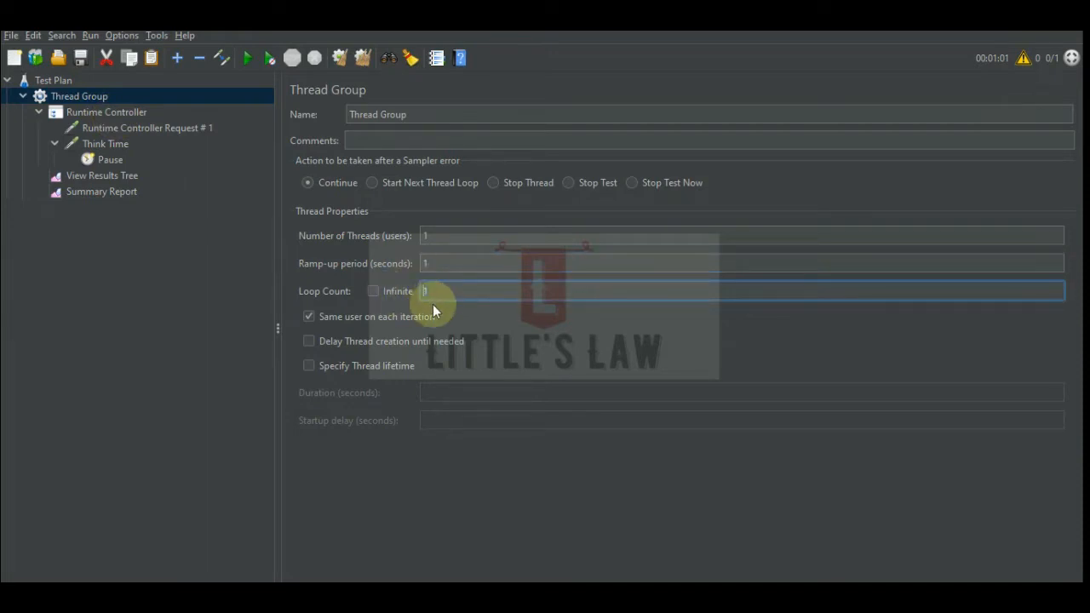
- Examine the completed run's samples in View Results Tree and the request's sample count in the Summary Report
click(68, 176)
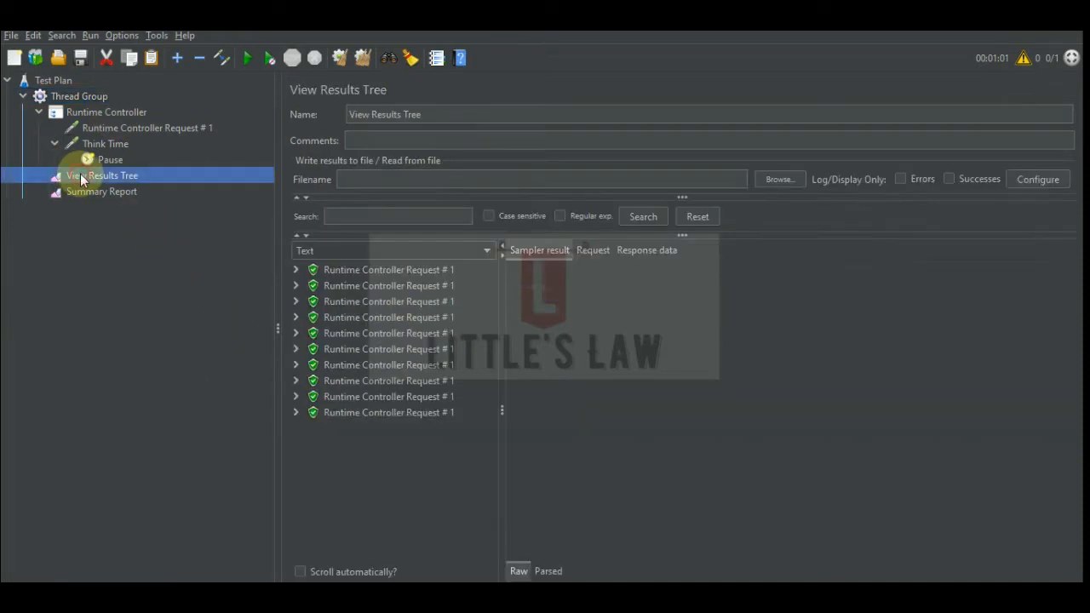
click(117, 194)
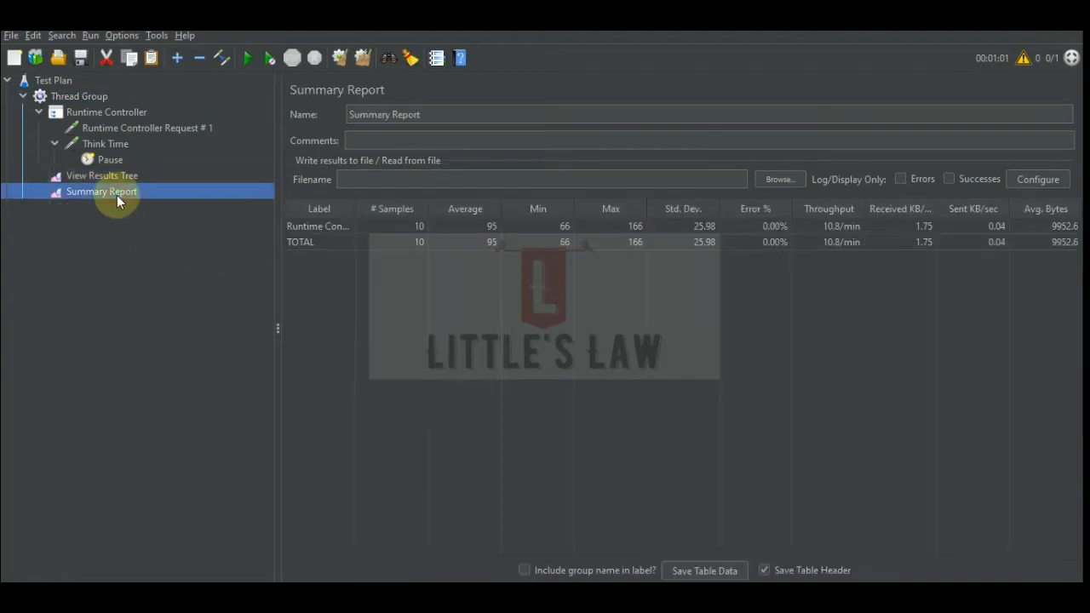
click(407, 227)
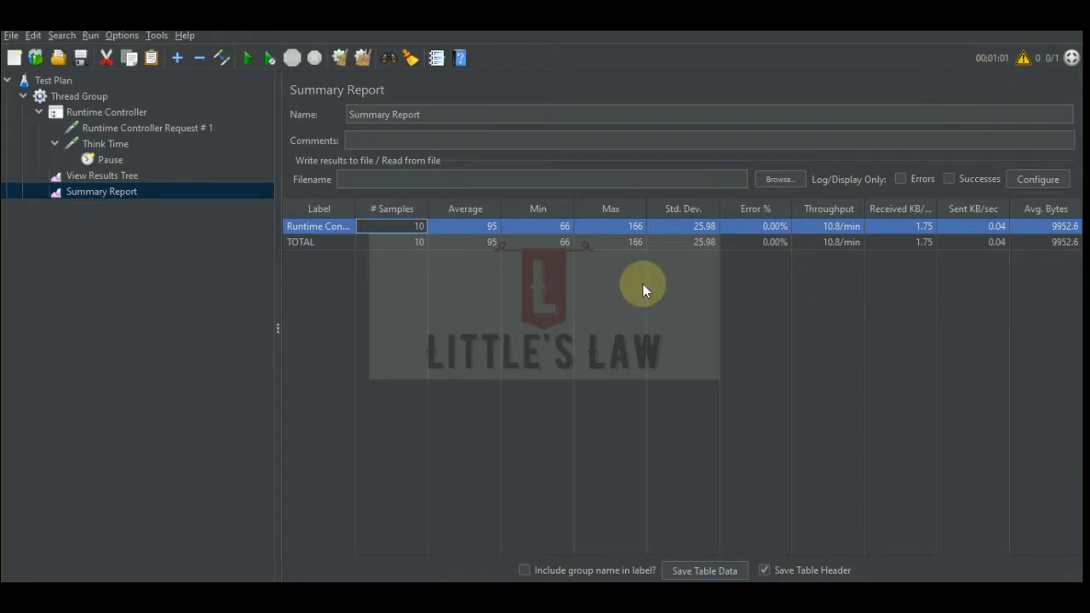
- Set the Thread Group's loop count to 20
click(87, 97)
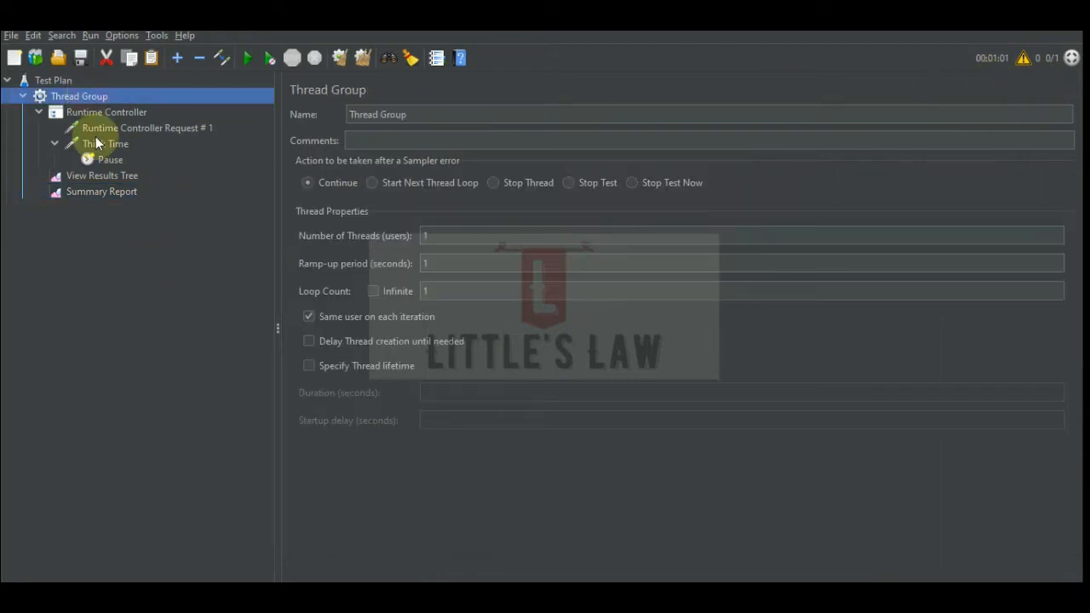
click(100, 115)
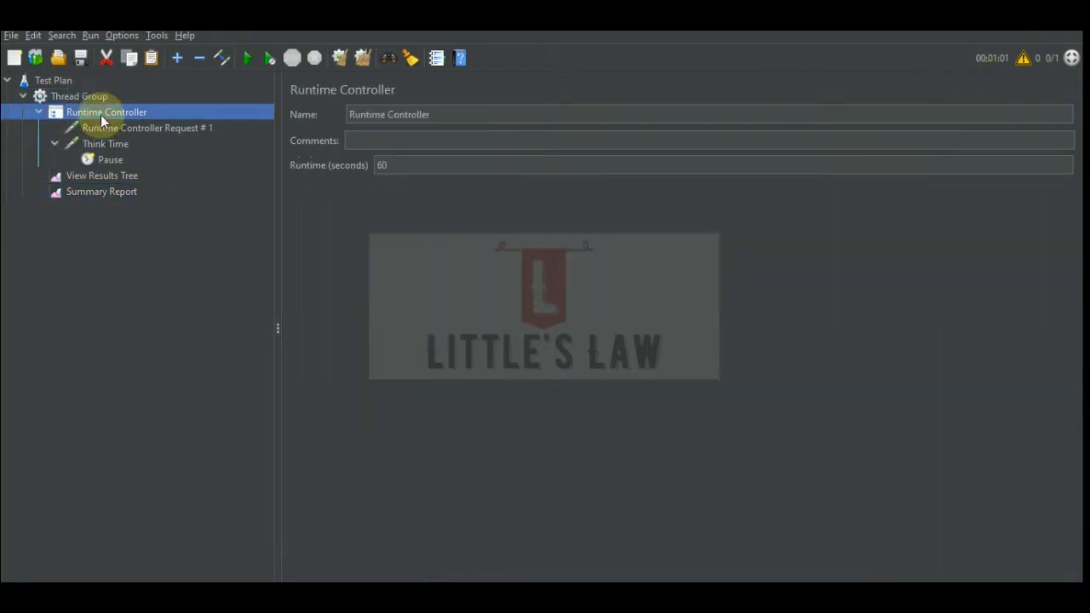
click(91, 98)
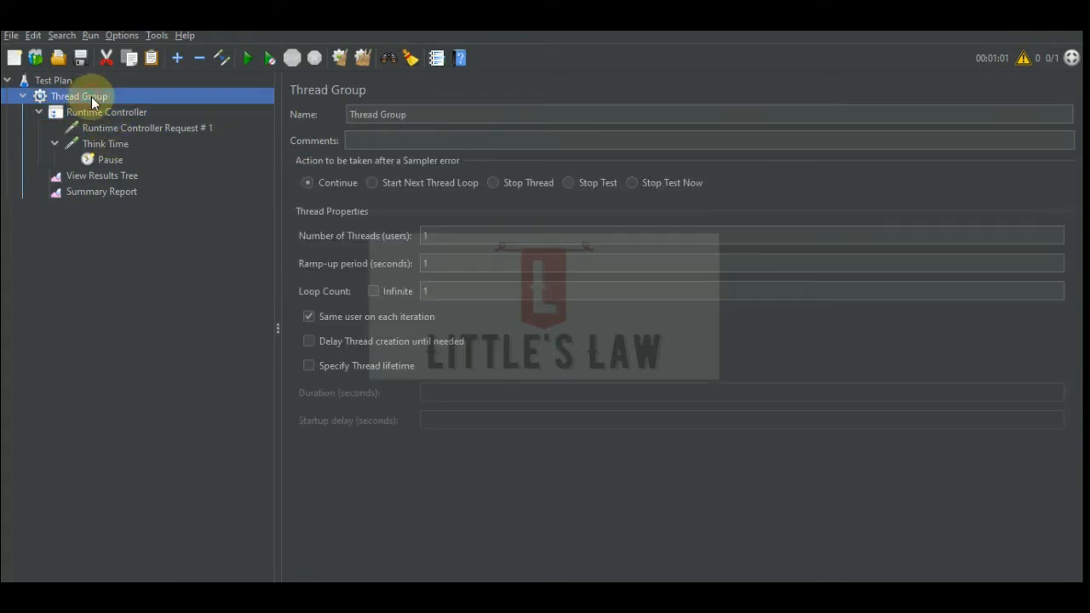
click(443, 290)
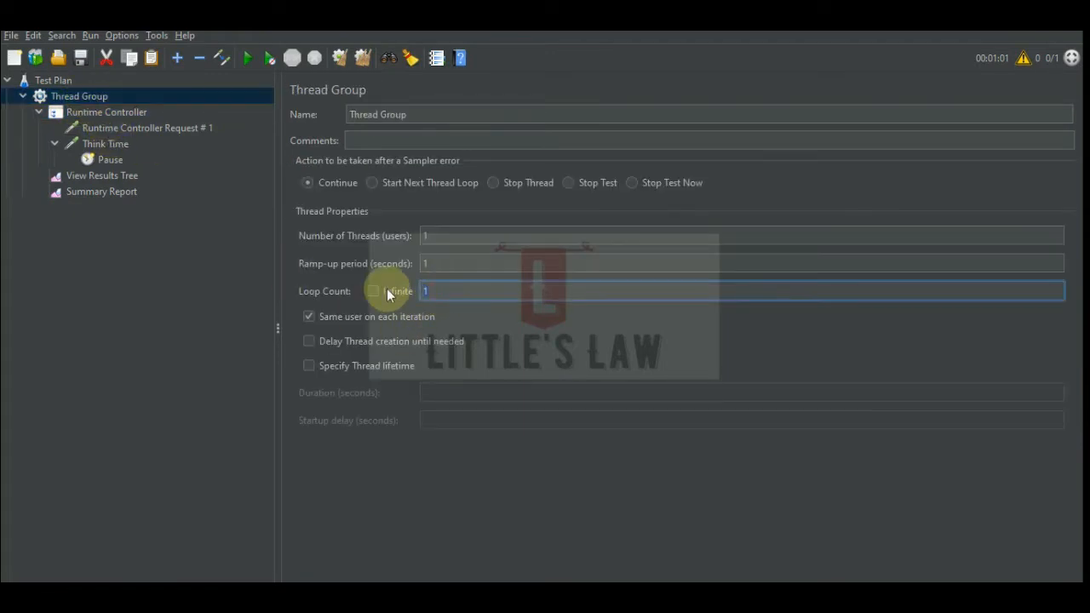
text(20)
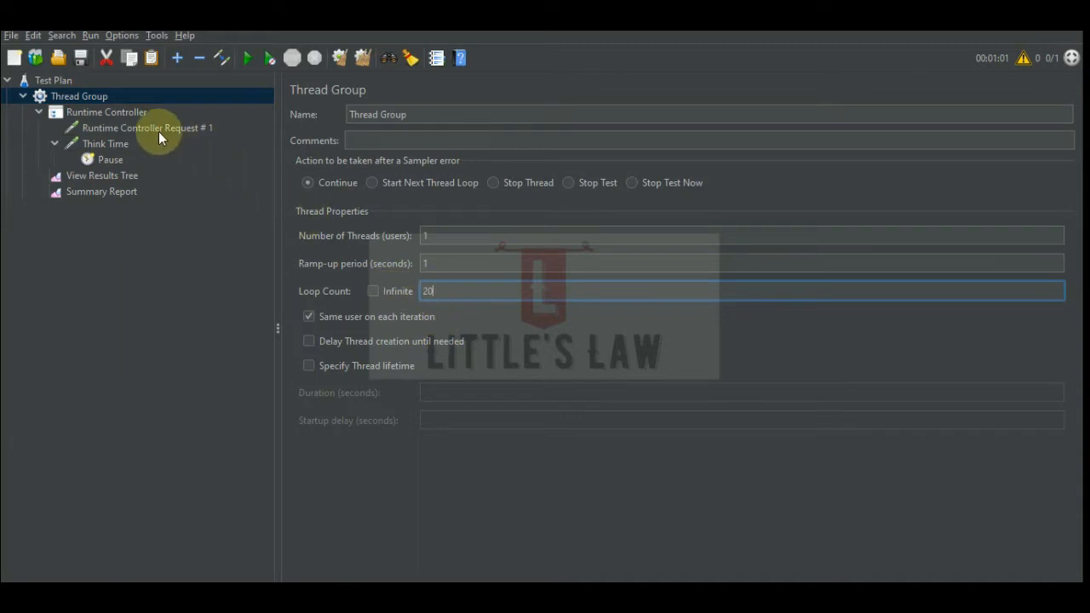
- Check the Runtime Controller's runtime and clear the previous run's results from all listeners
click(109, 117)
click(399, 164)
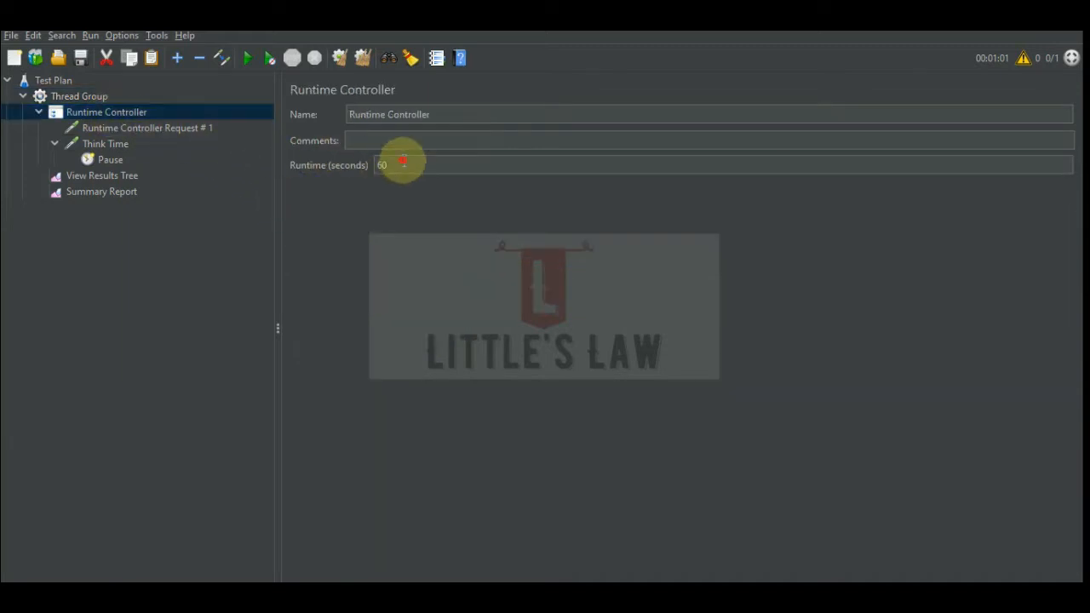
click(109, 176)
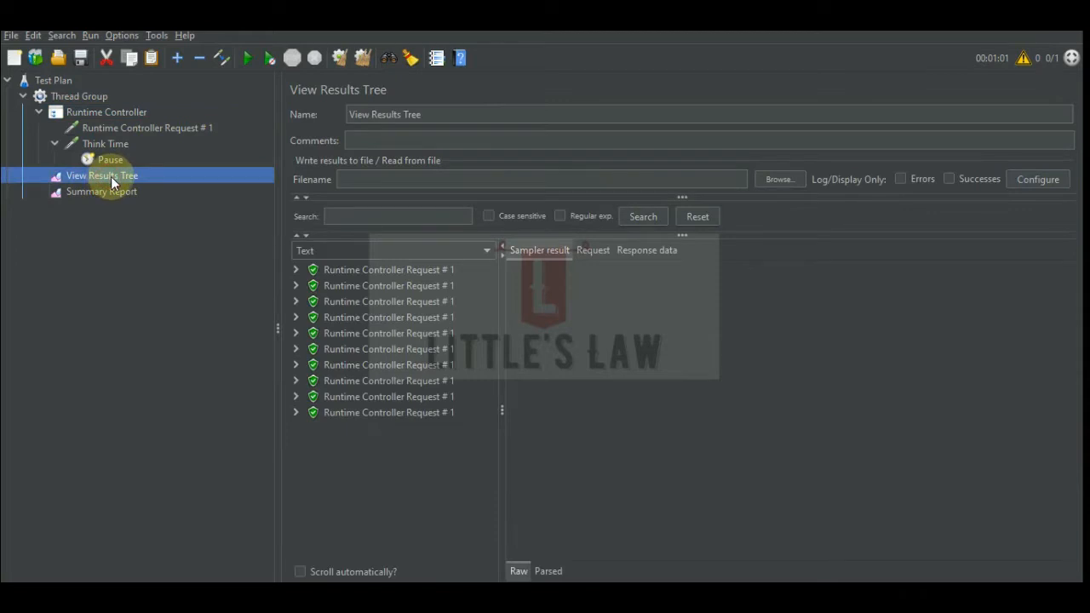
click(365, 58)
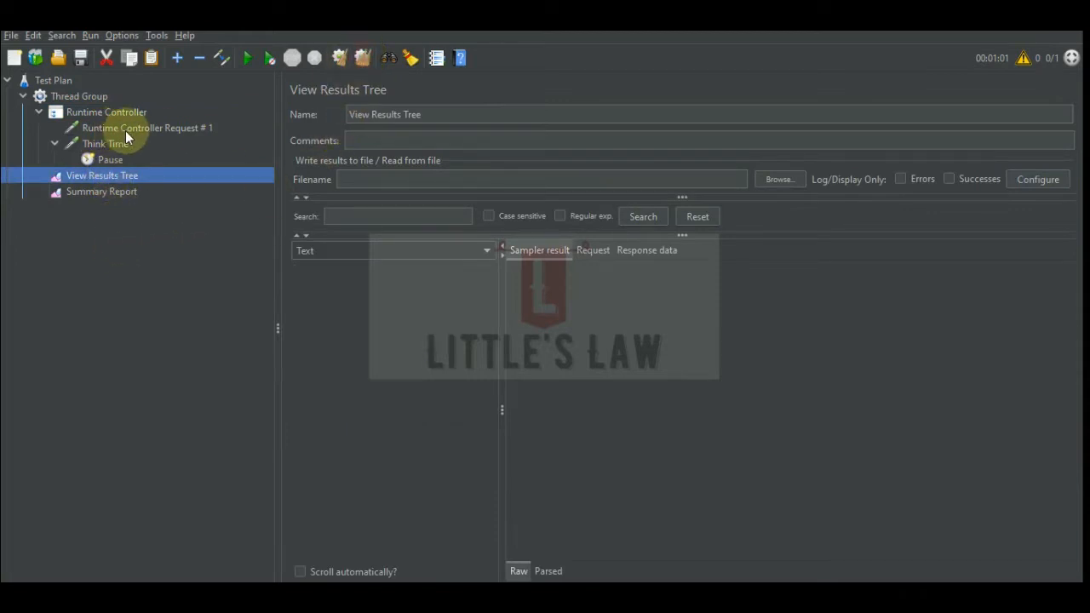
- Compare the Runtime Controller's runtime with the Thread Group's new loop count
click(120, 112)
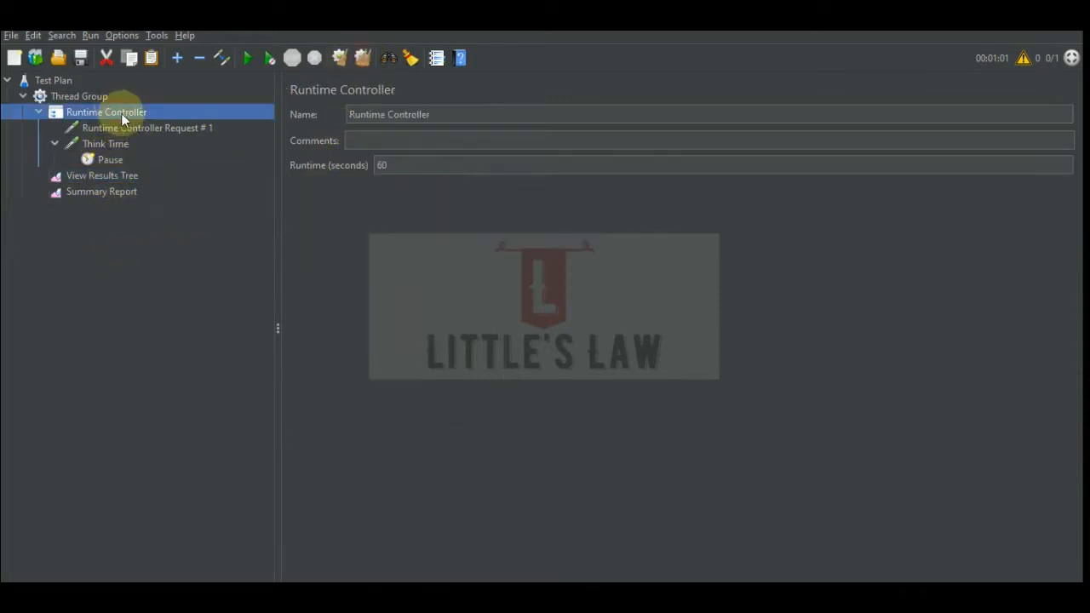
click(402, 165)
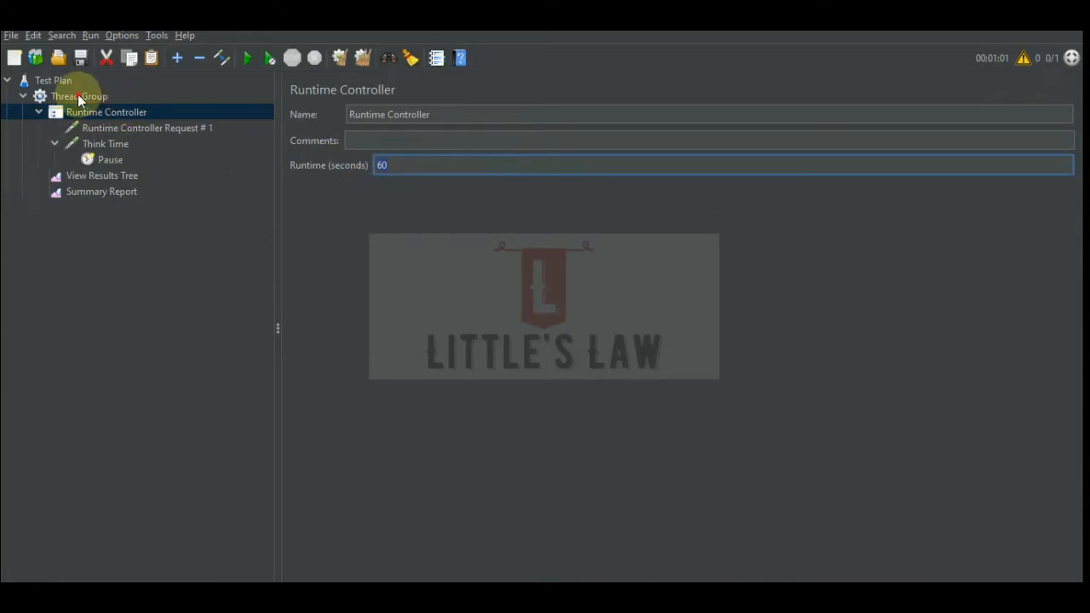
click(78, 96)
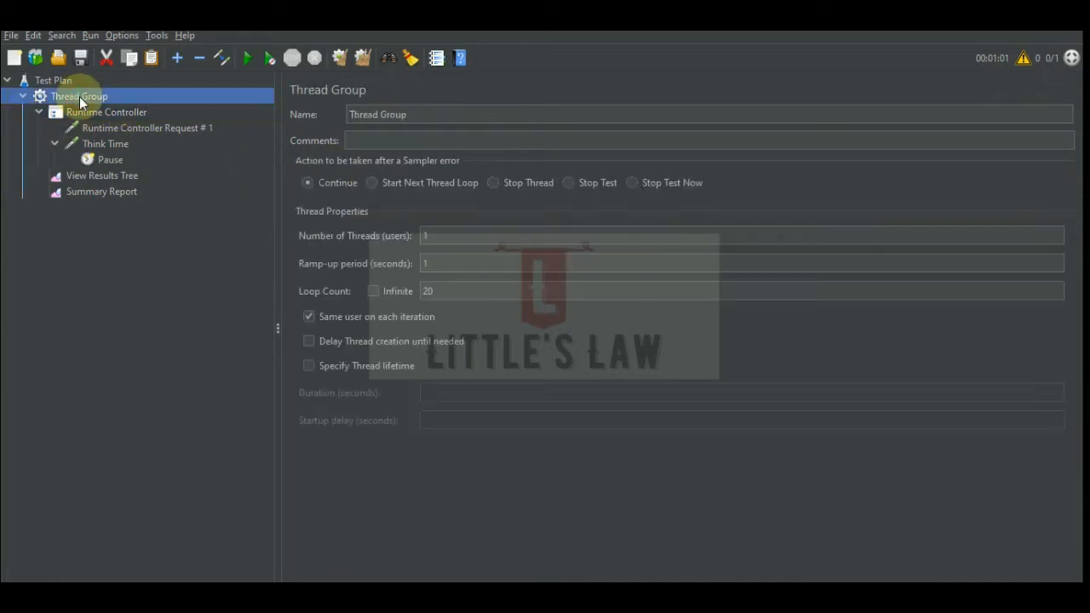
click(445, 290)
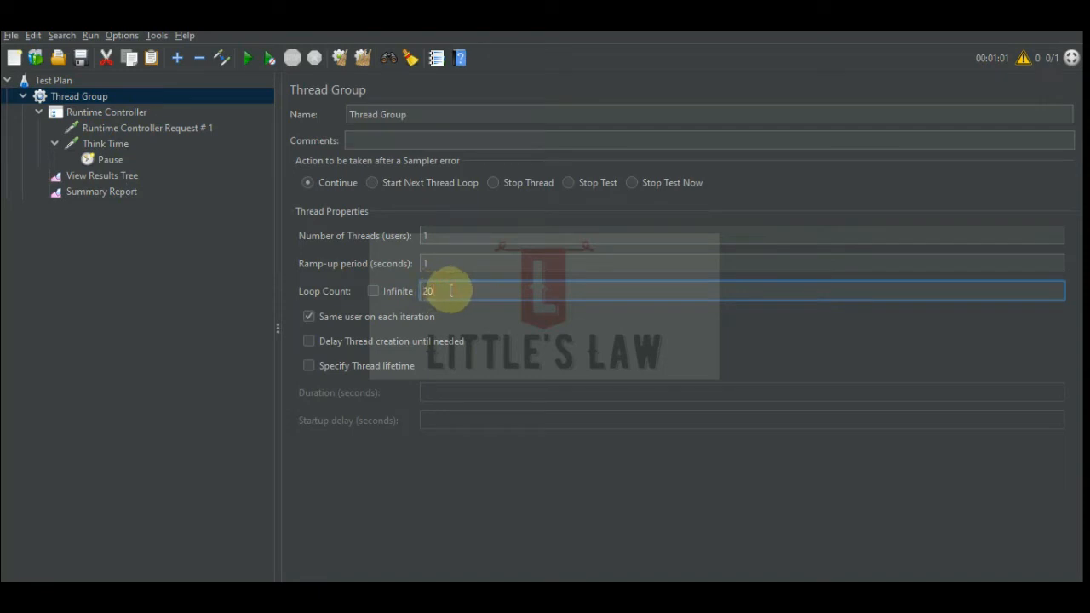
- Review the Thread Group's number of threads and loop count before running the test
drag(450, 290, 401, 295)
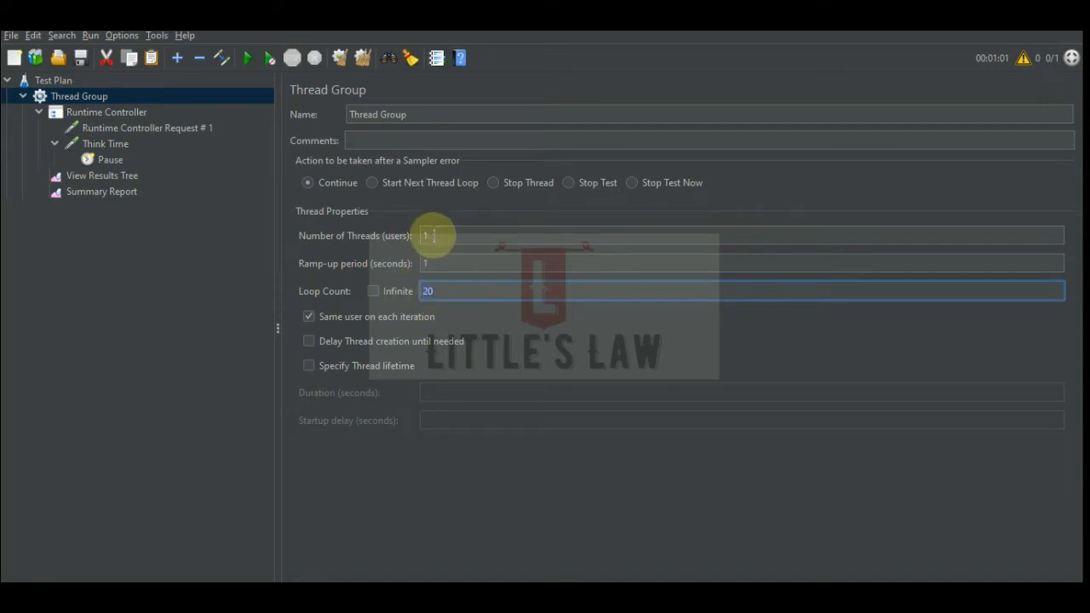
drag(434, 236, 407, 239)
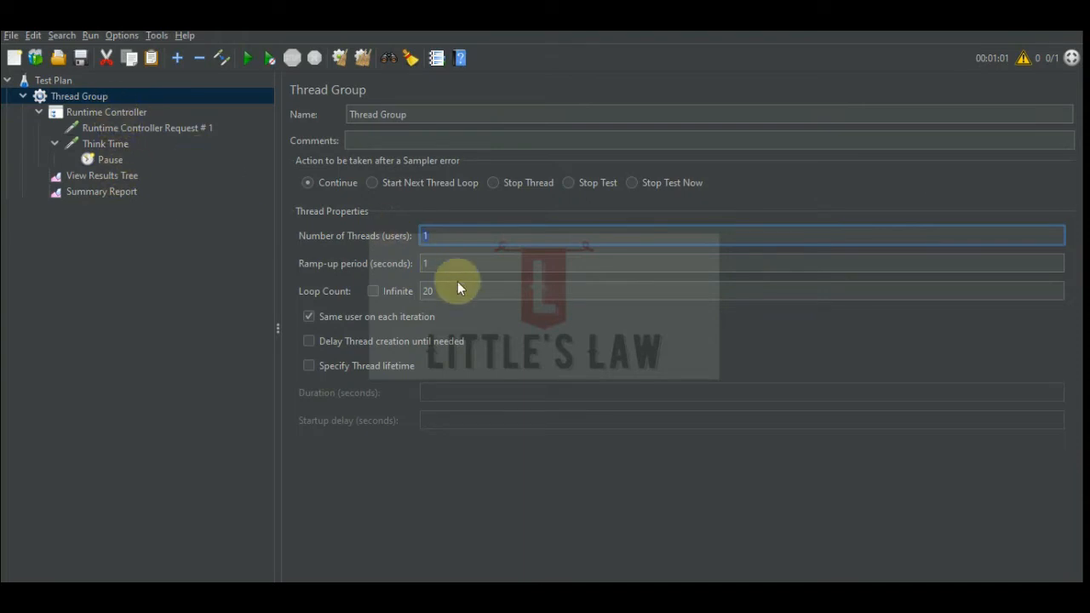
drag(447, 294, 399, 288)
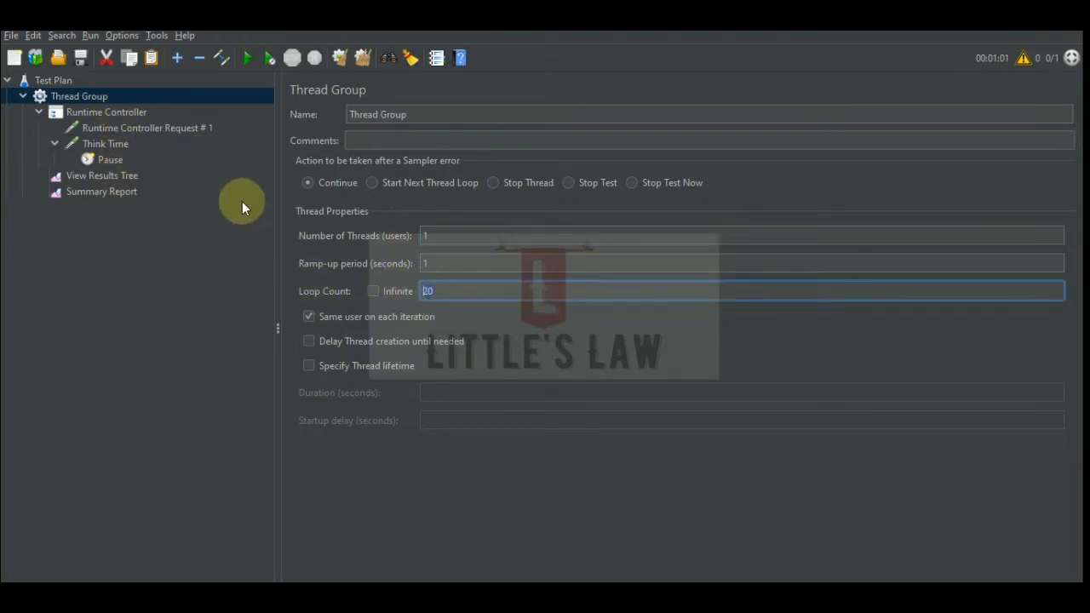
- Check the Think Time pause duration and start the test with View Results Tree open
click(109, 177)
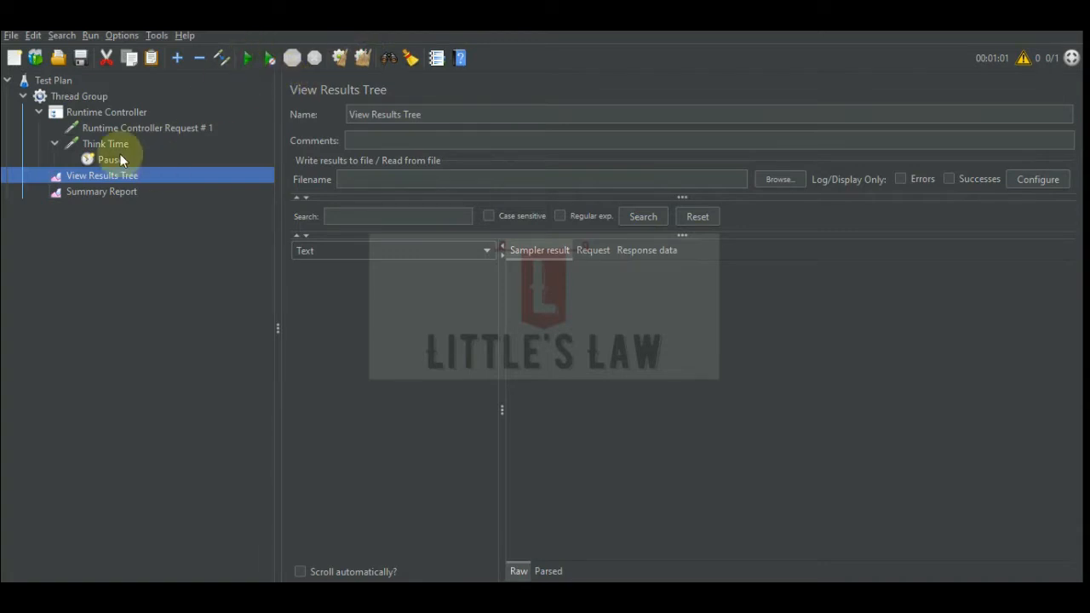
click(97, 146)
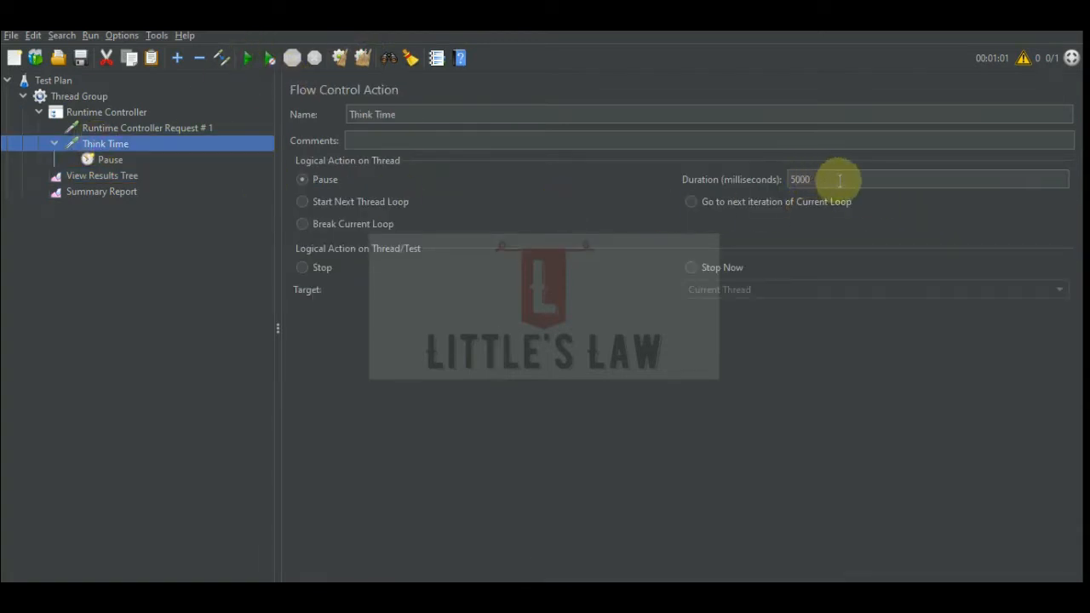
click(106, 176)
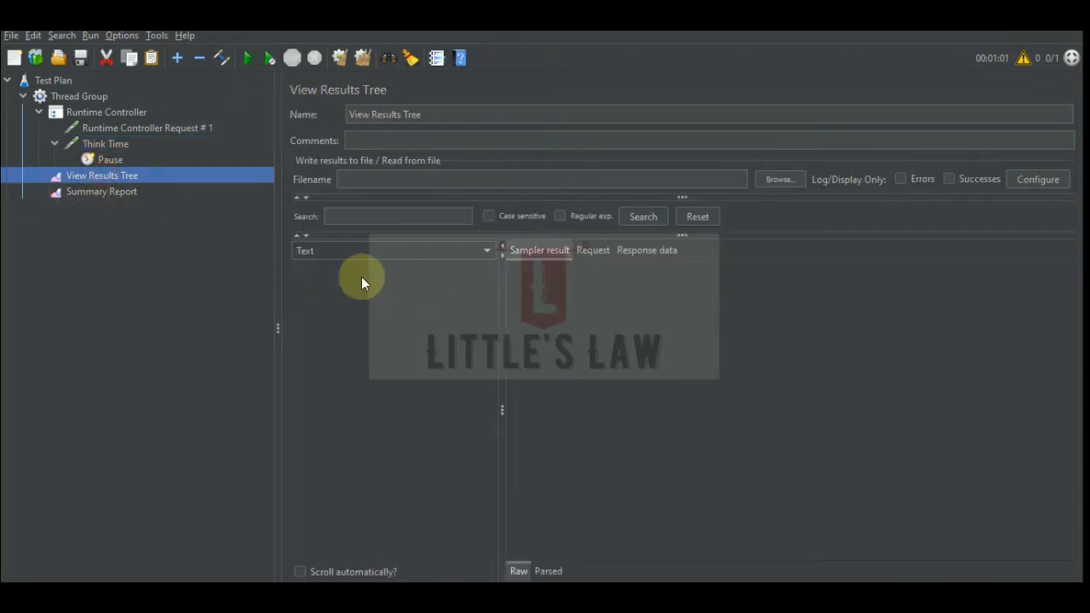
click(249, 60)
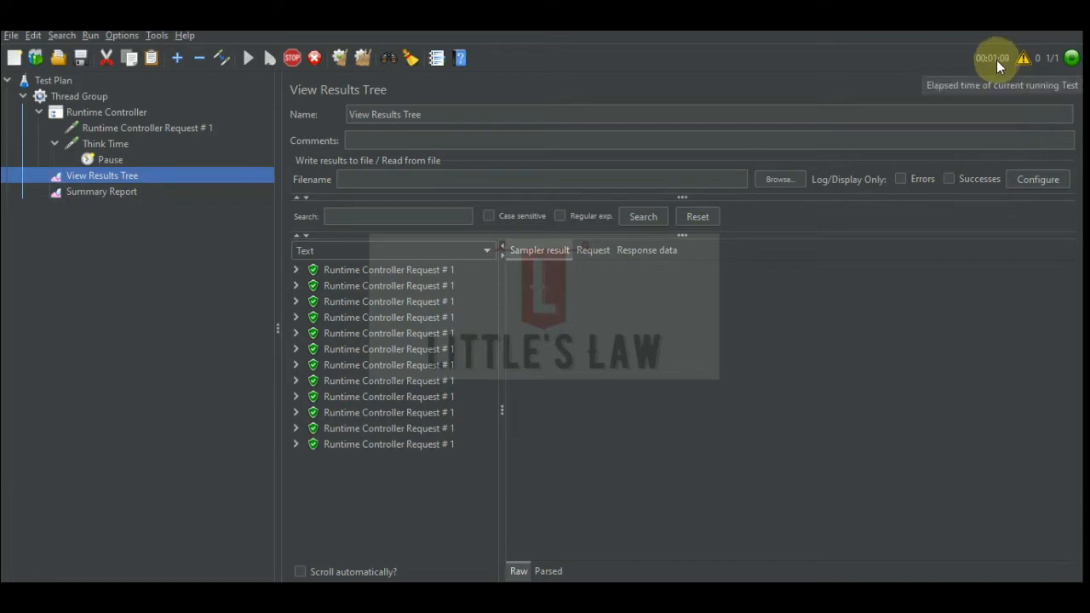
- Compare the Summary Report's sample count with the Runtime Controller's runtime and the Thread Group's loop count while the test runs
click(106, 196)
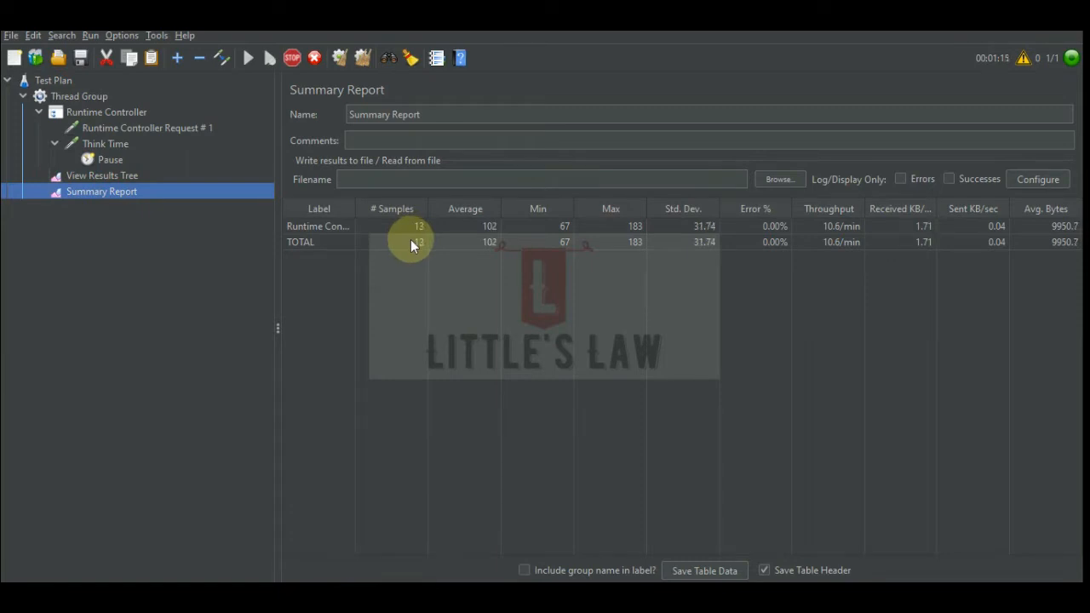
click(90, 114)
click(385, 166)
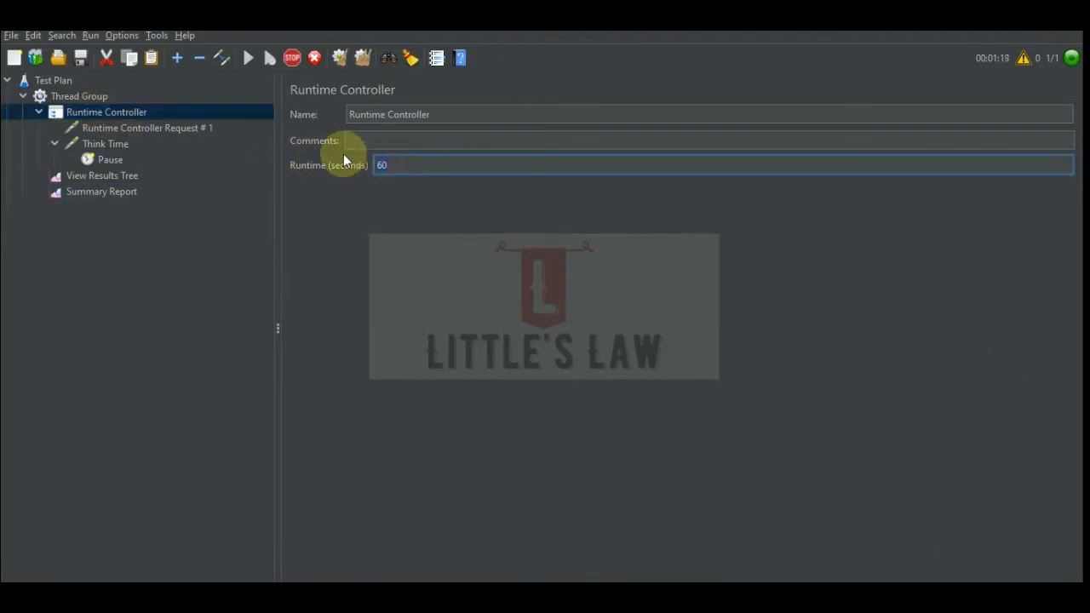
click(78, 96)
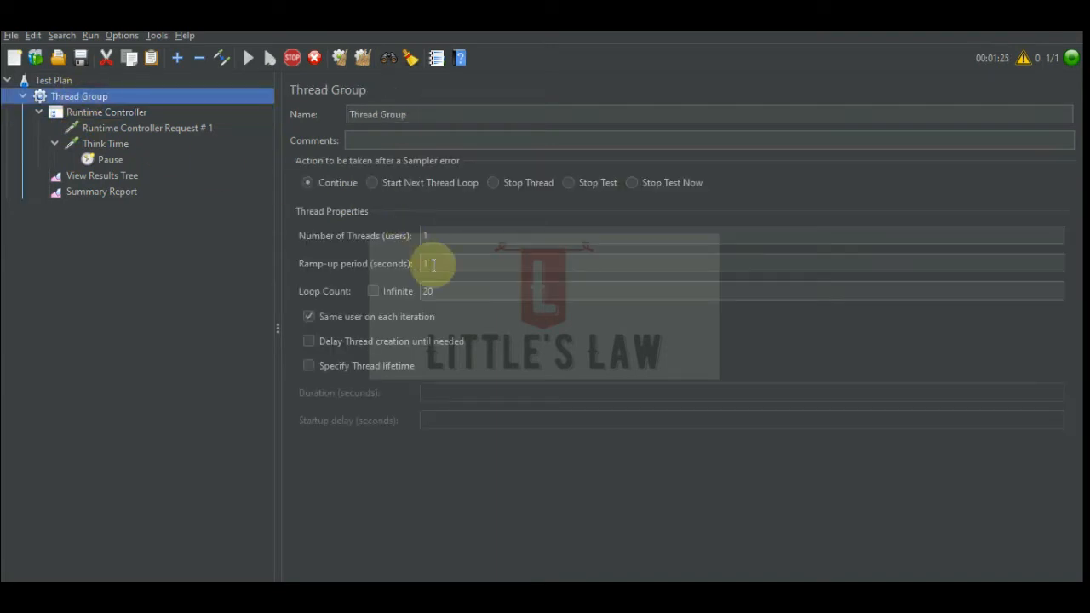
click(426, 291)
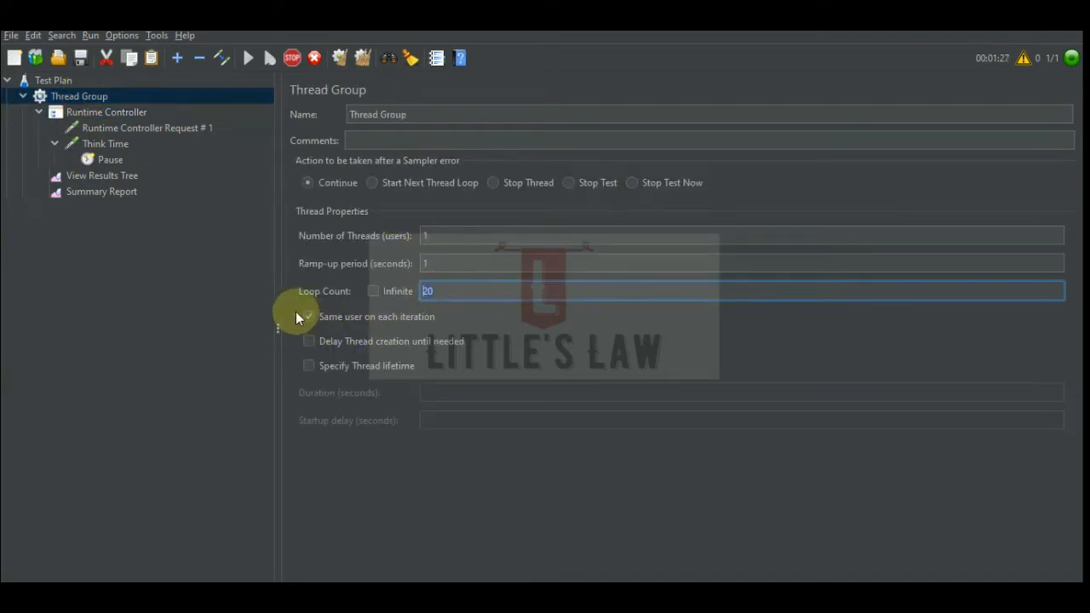
- Check the incoming samples in View Results Tree and widen the Summary Report's Label column to fit the full request name
click(109, 176)
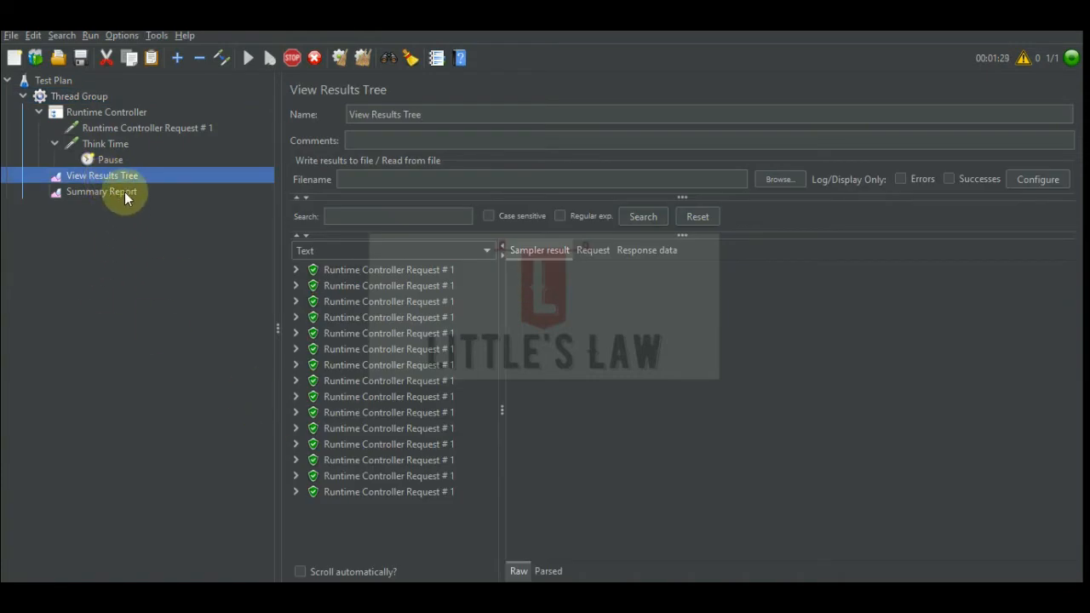
click(122, 191)
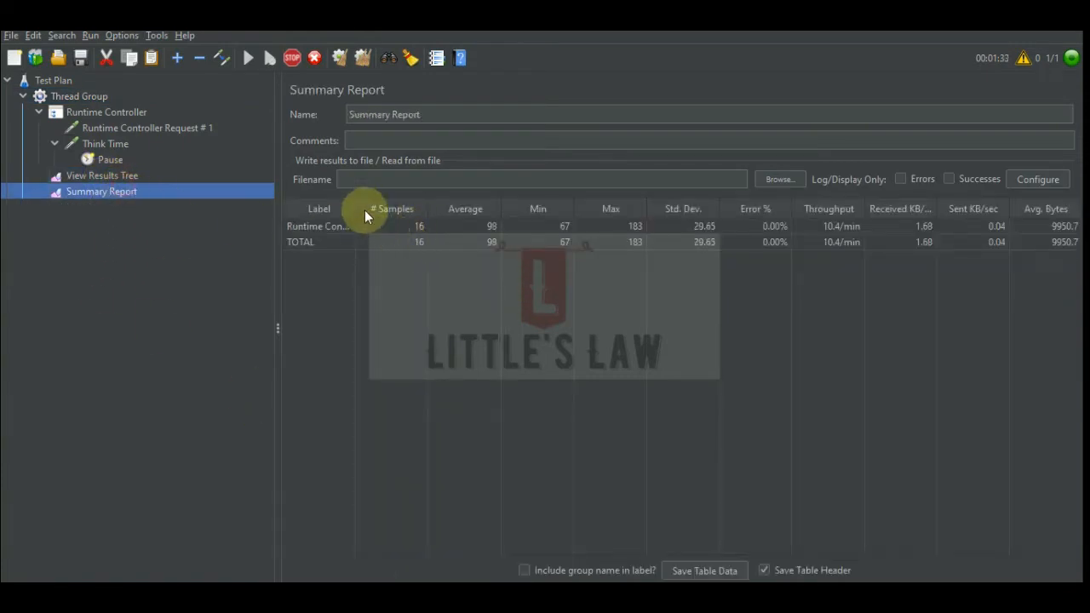
drag(354, 208, 434, 213)
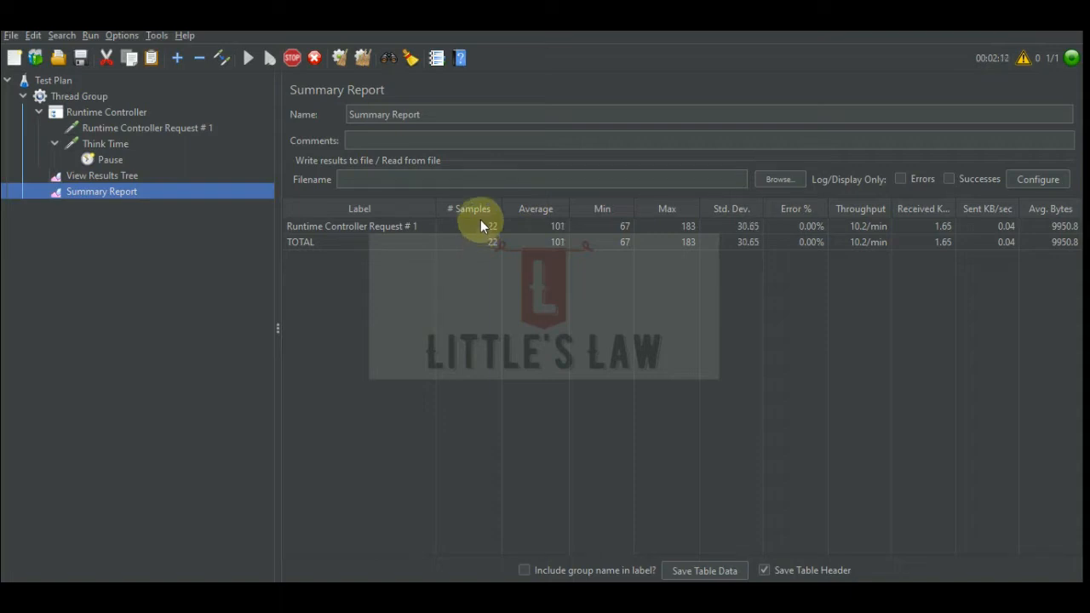
- Review the loop count, controller runtime and listed samples again, and examine the request's sample count in the Summary Report
click(73, 95)
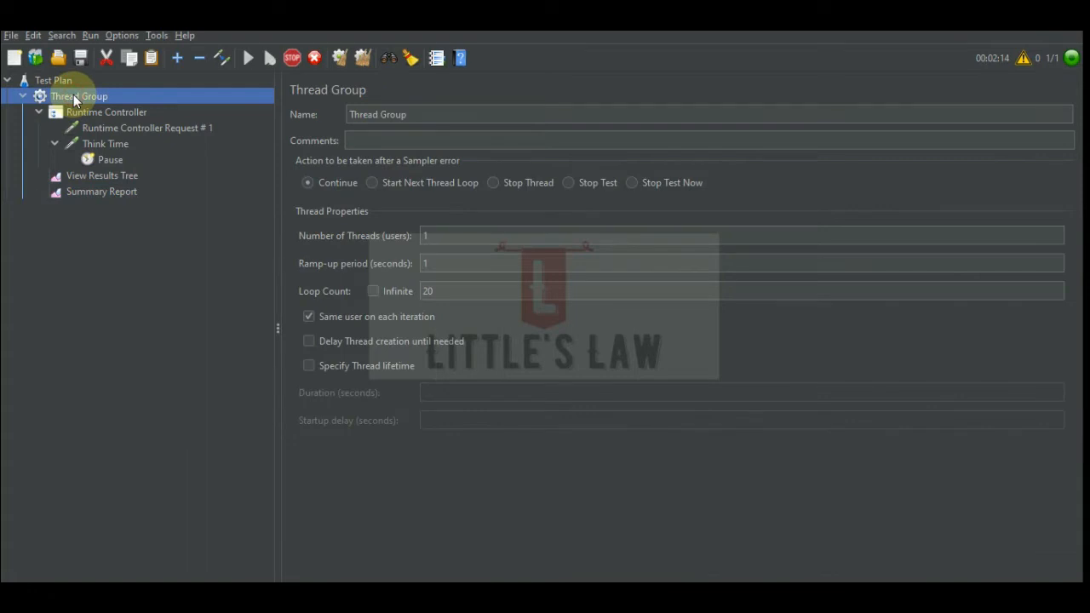
click(116, 111)
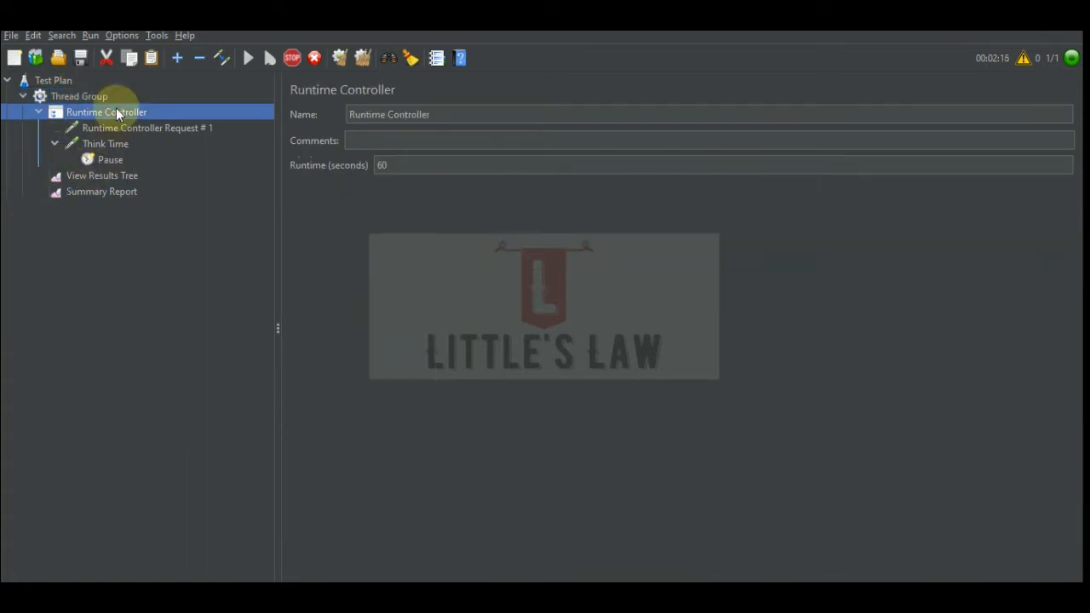
click(106, 175)
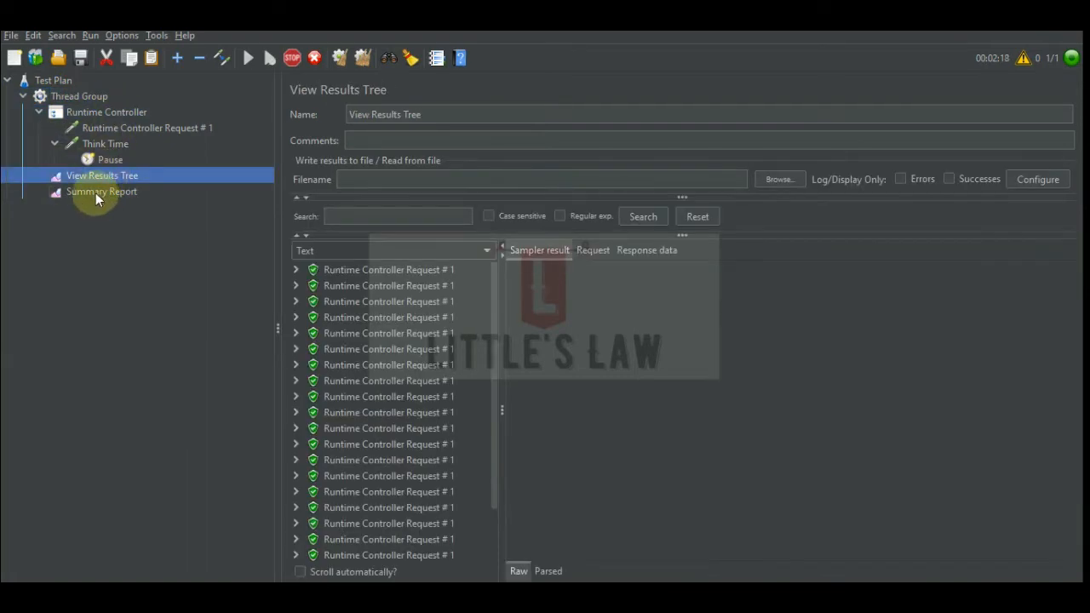
click(80, 97)
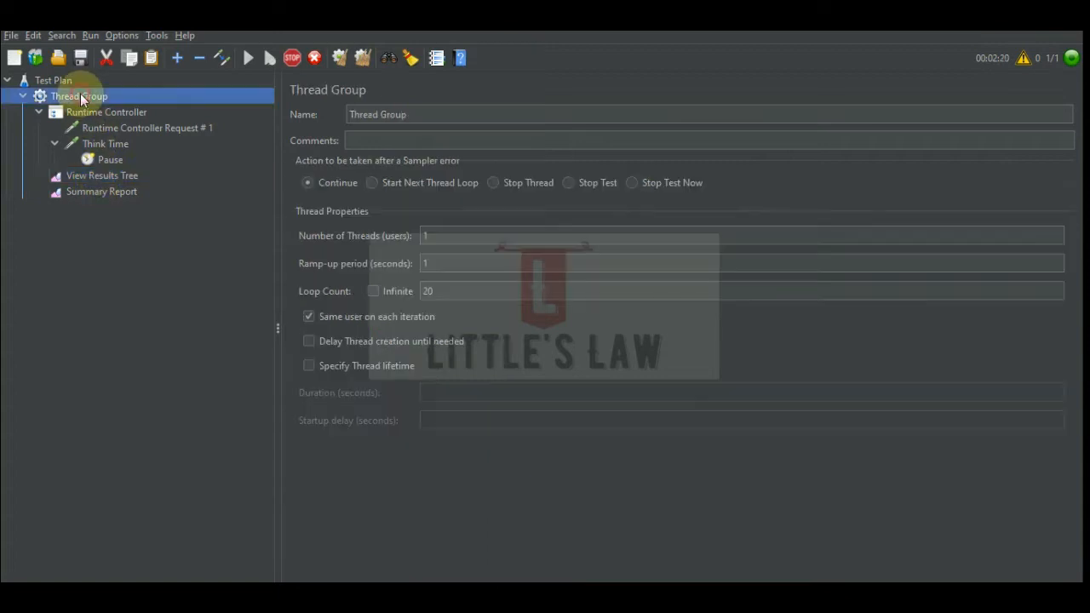
click(98, 192)
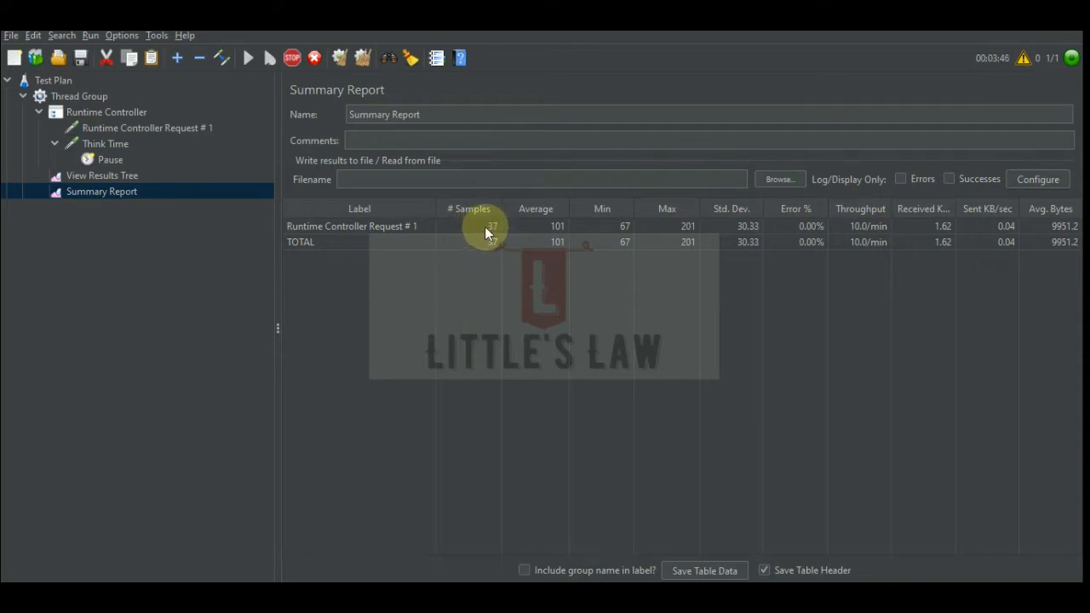
- Stop the running test and set the Thread Group's loop count to Infinite
click(290, 61)
click(88, 97)
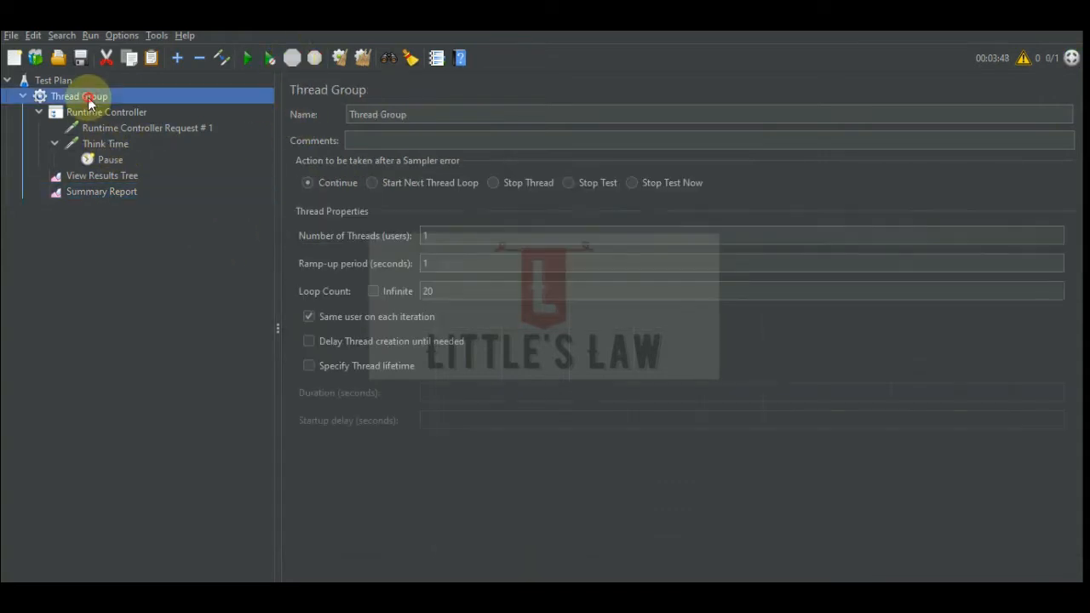
click(374, 291)
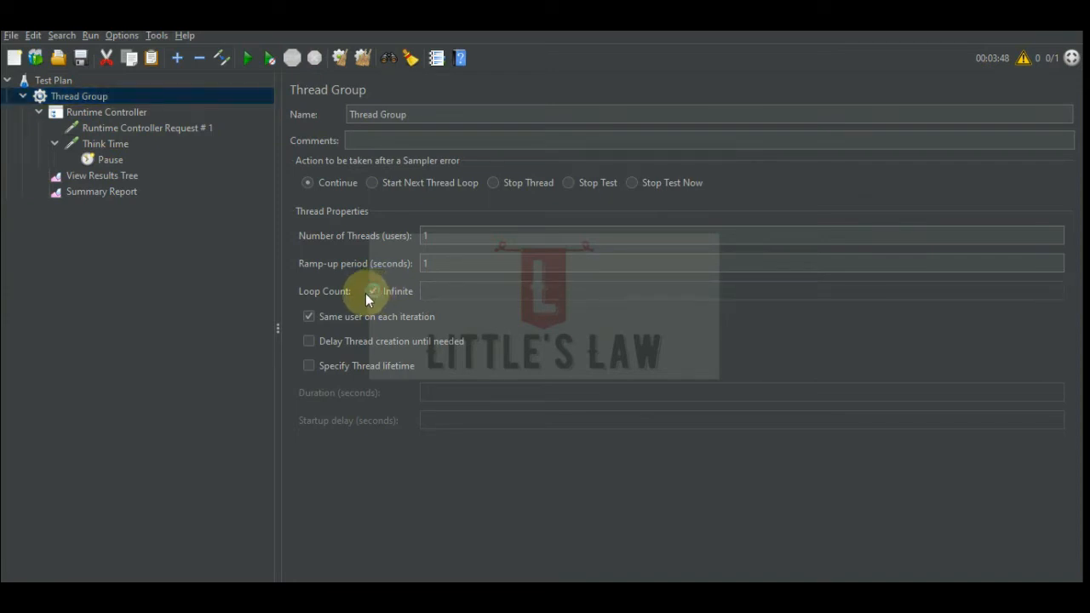
- Set the Runtime Controller's runtime to 30 seconds
click(117, 114)
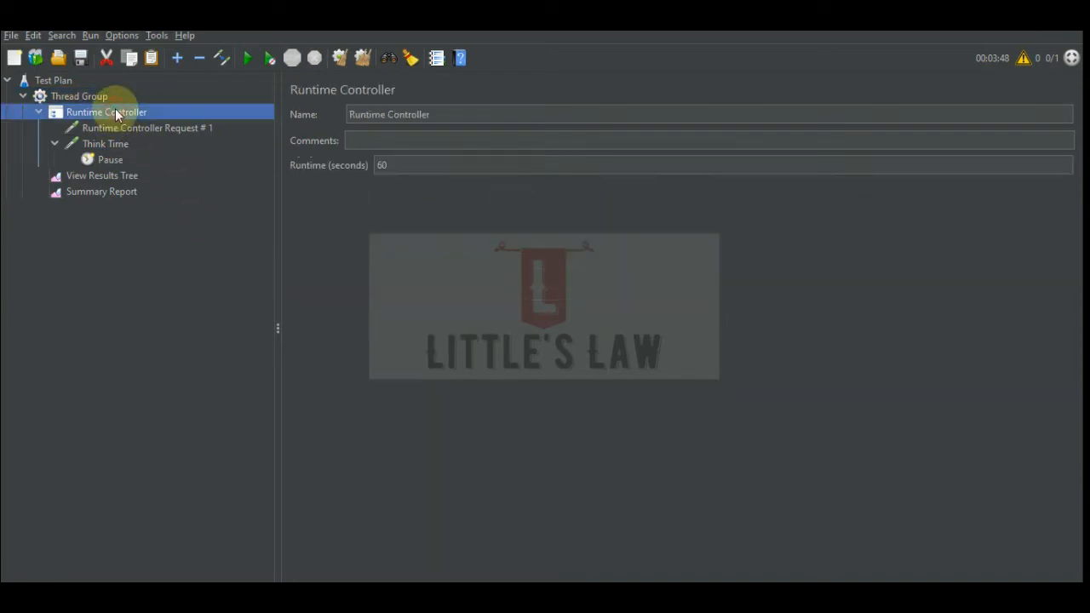
click(379, 165)
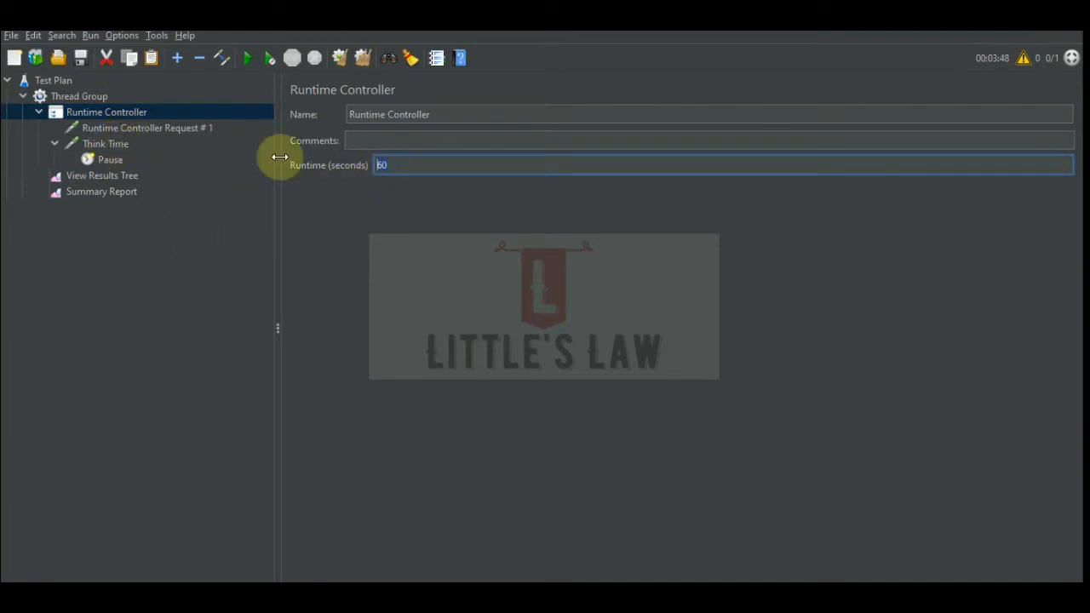
click(400, 165)
drag(400, 165, 326, 164)
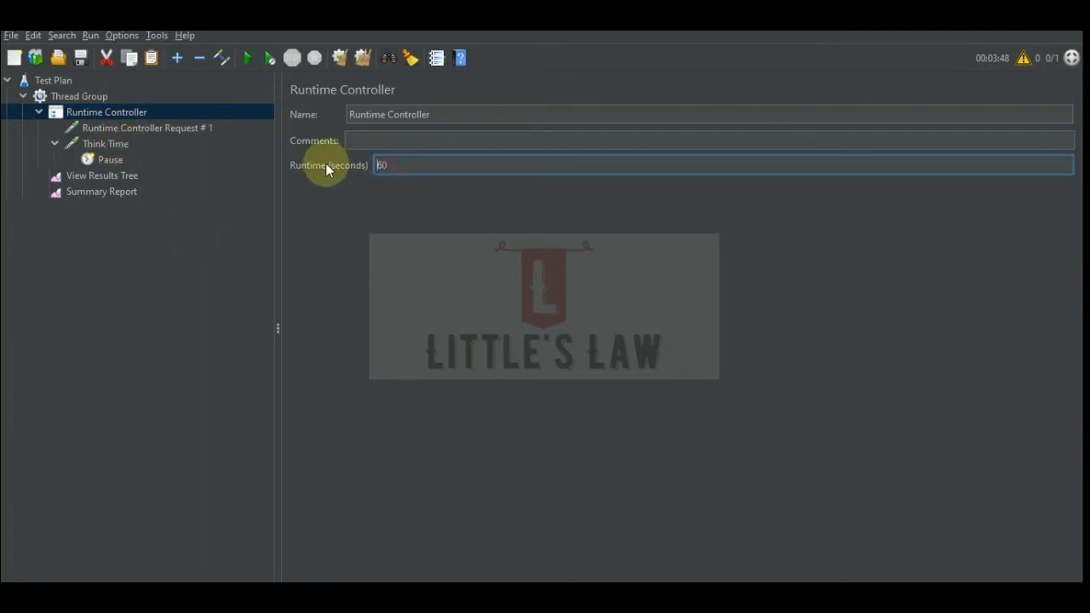
key(Delete)
key(Delete)
text(30)
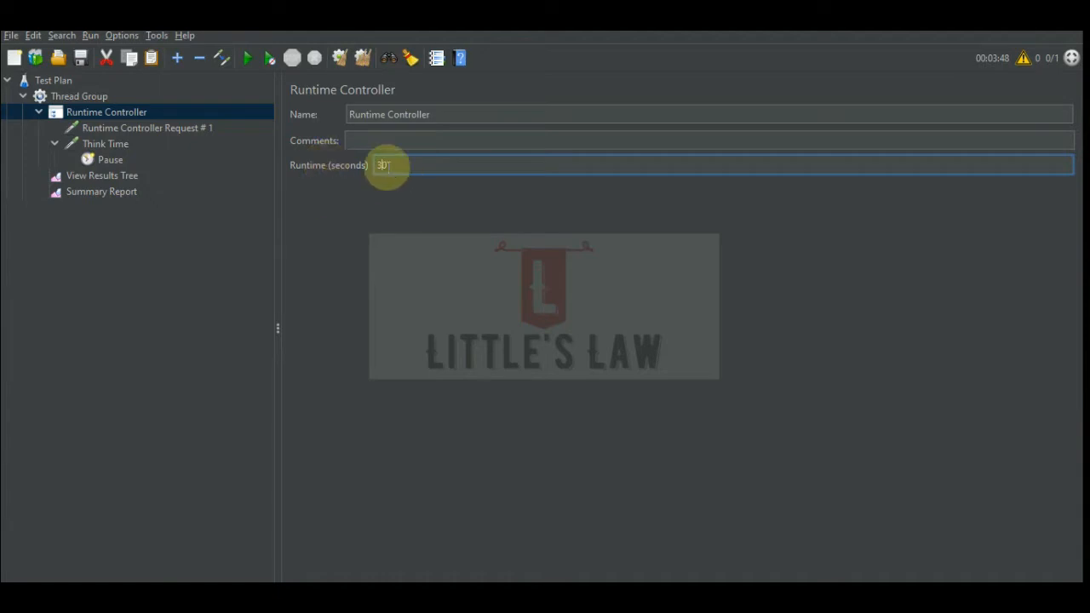
- Clear the previous run's results from all listeners and start the test again with View Results Tree open
click(102, 175)
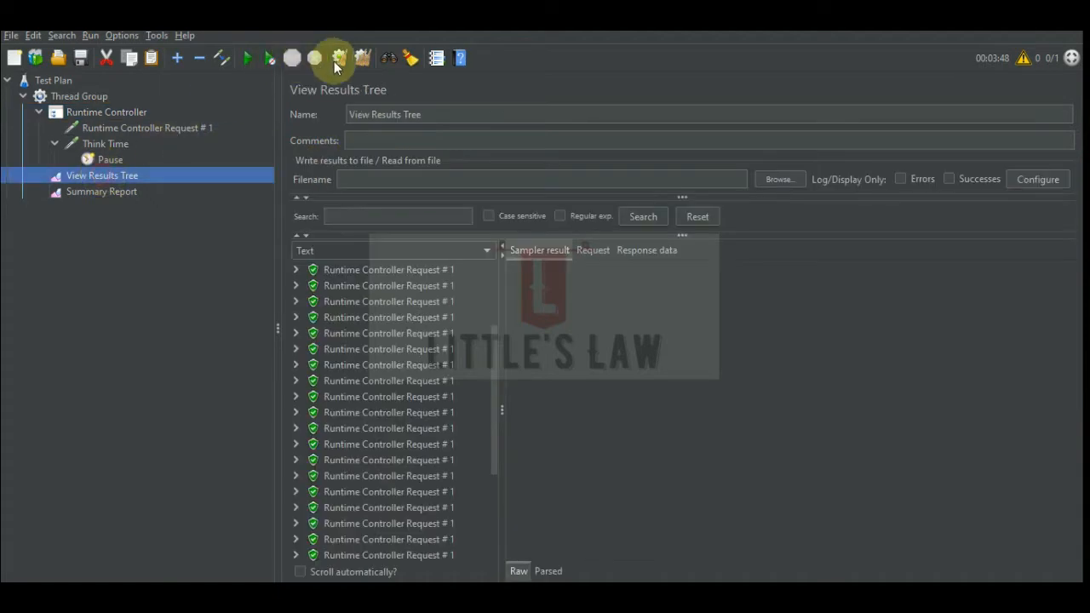
click(363, 57)
click(247, 58)
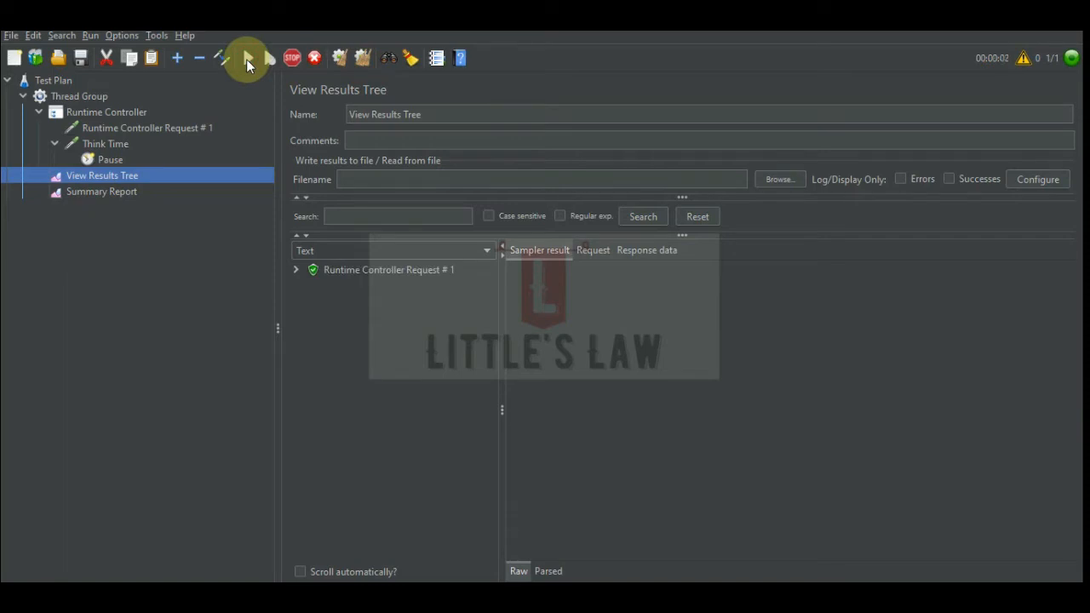
- Monitor the infinite-loop run, comparing the elapsed time and samples in both listeners with the Runtime Controller's runtime
click(99, 96)
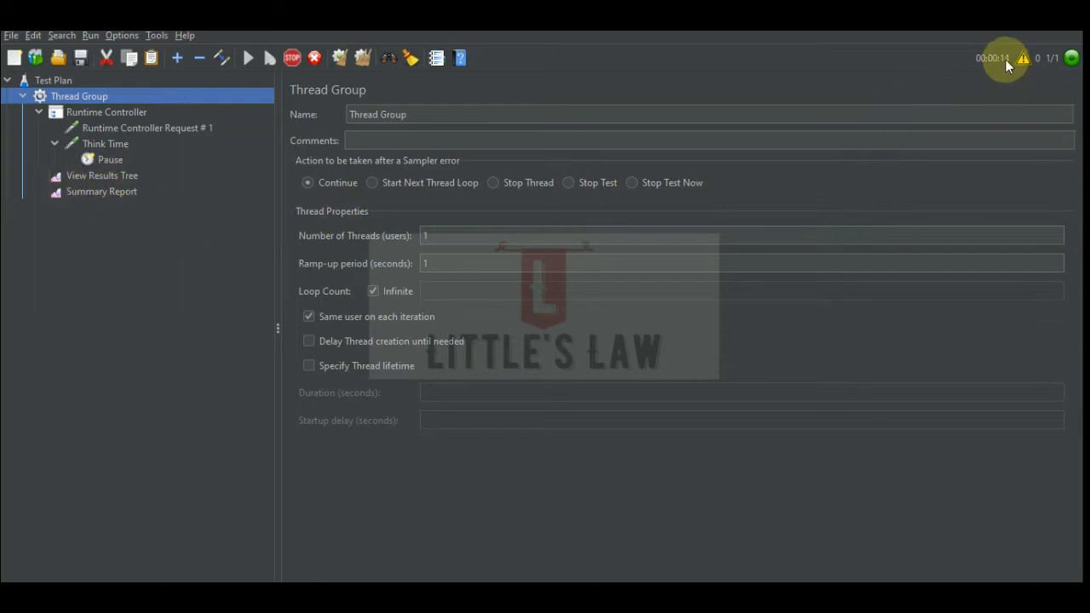
click(108, 191)
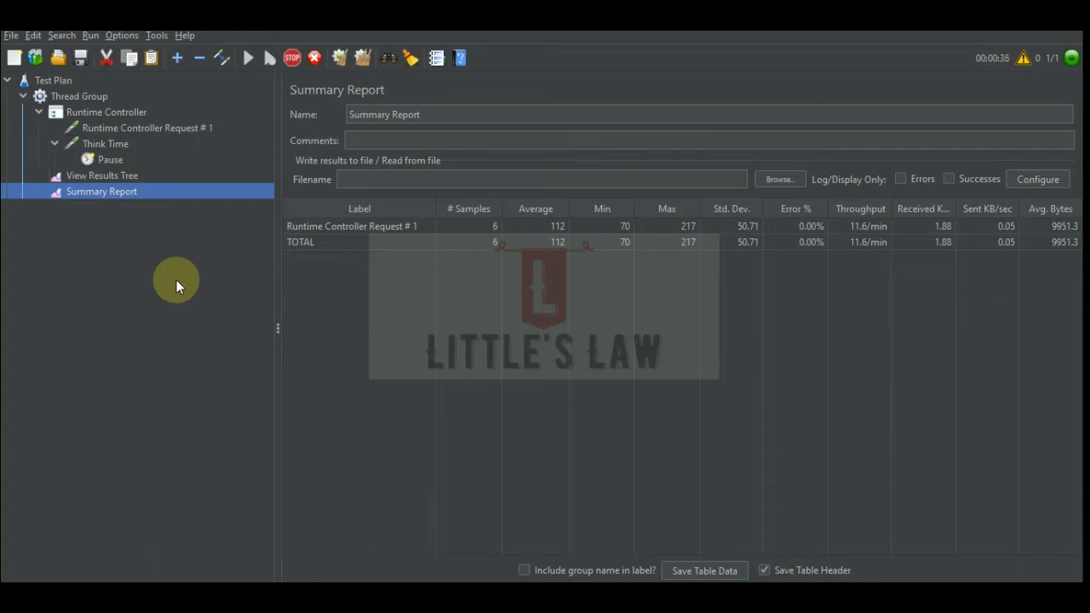
click(116, 175)
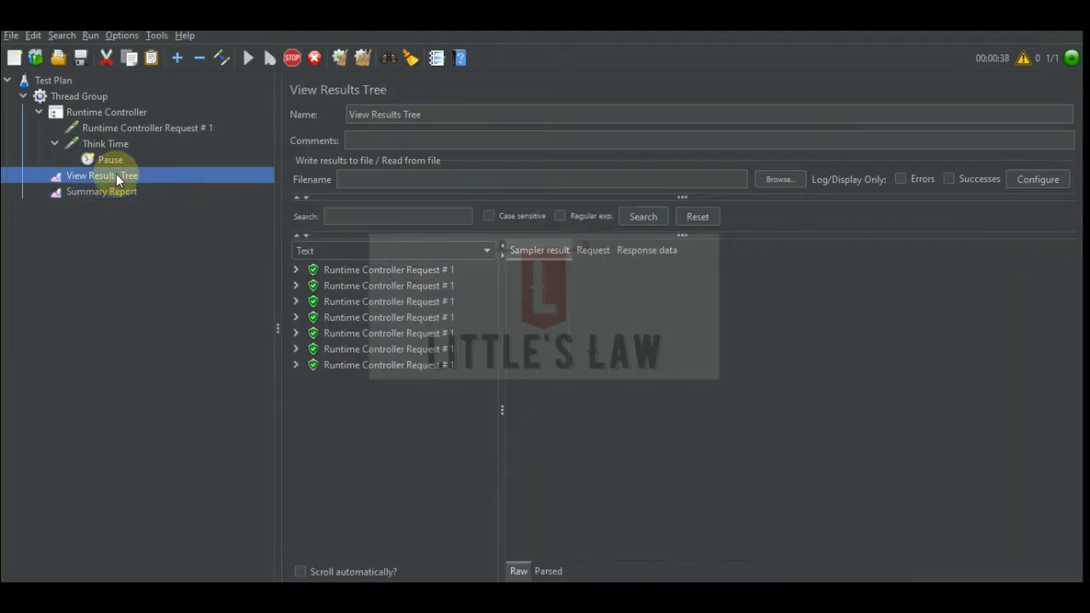
click(102, 112)
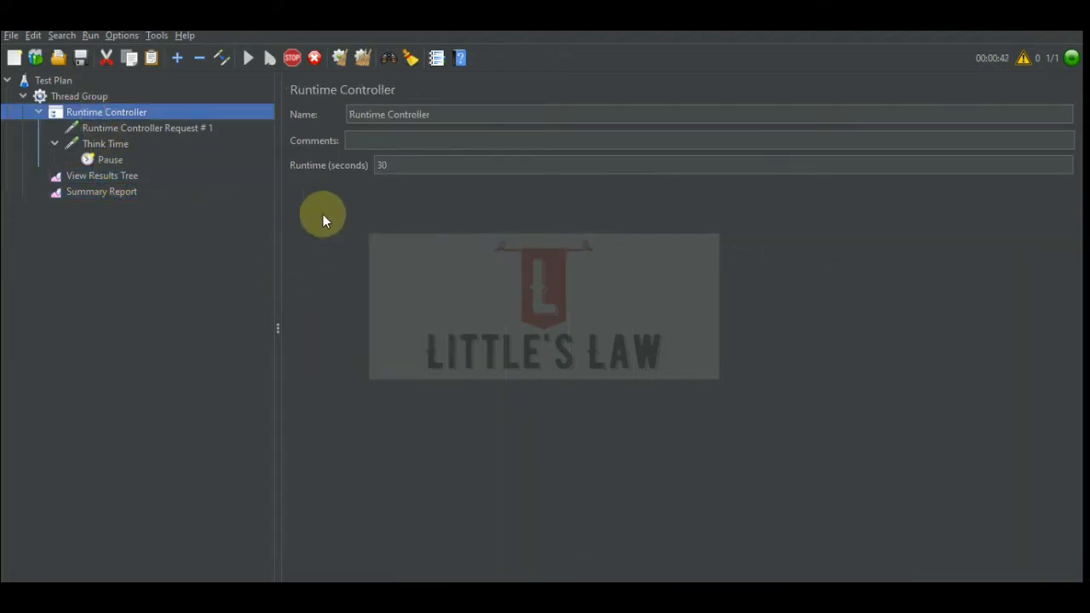
click(391, 164)
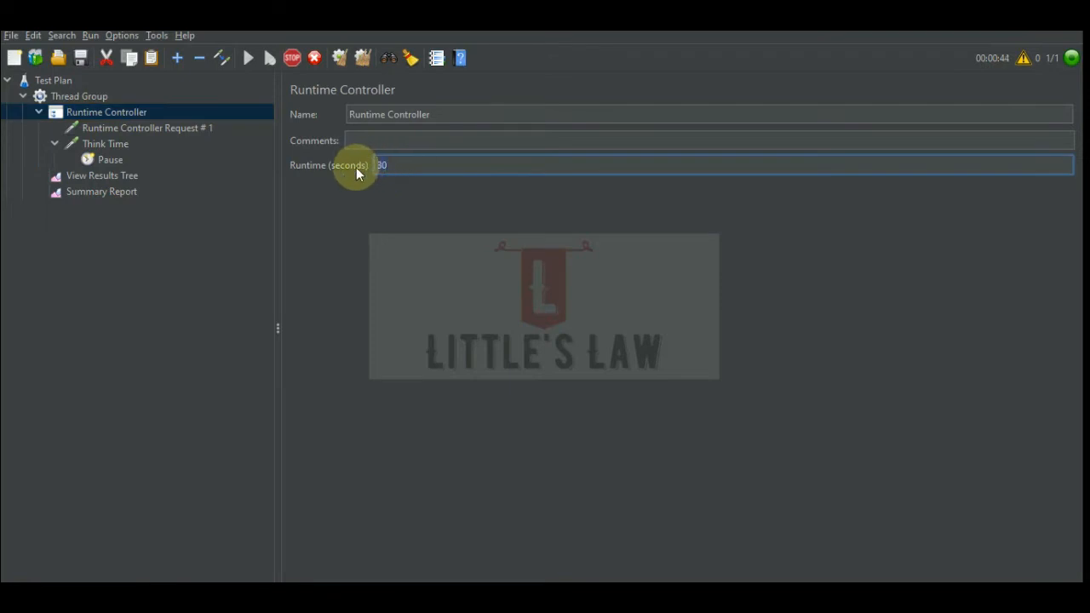
click(113, 193)
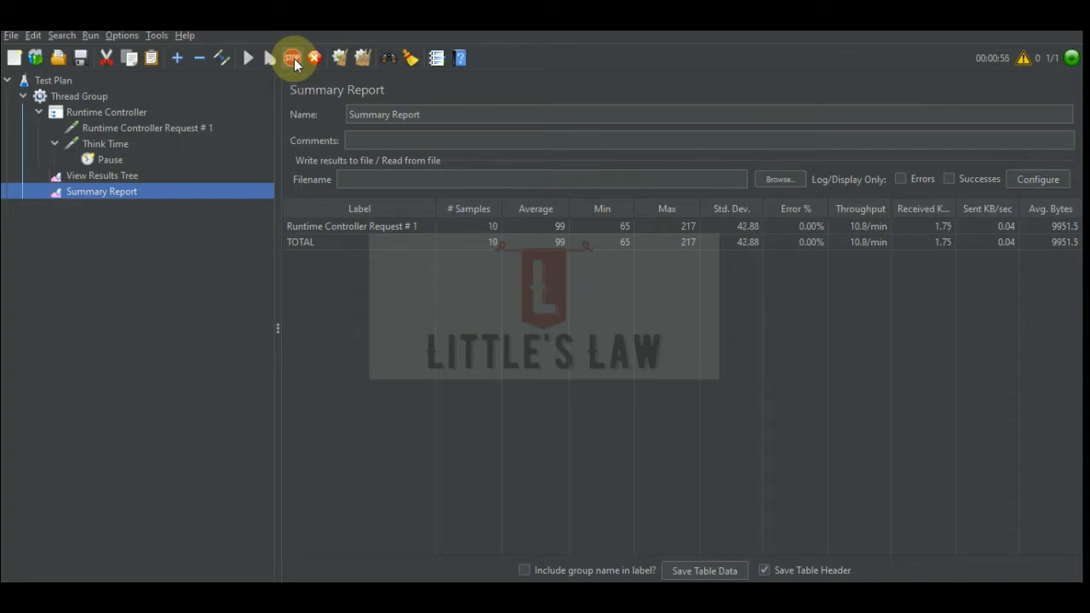
- Stop the running test and set the Thread Group's loop count to 1 instead of Infinite
click(293, 60)
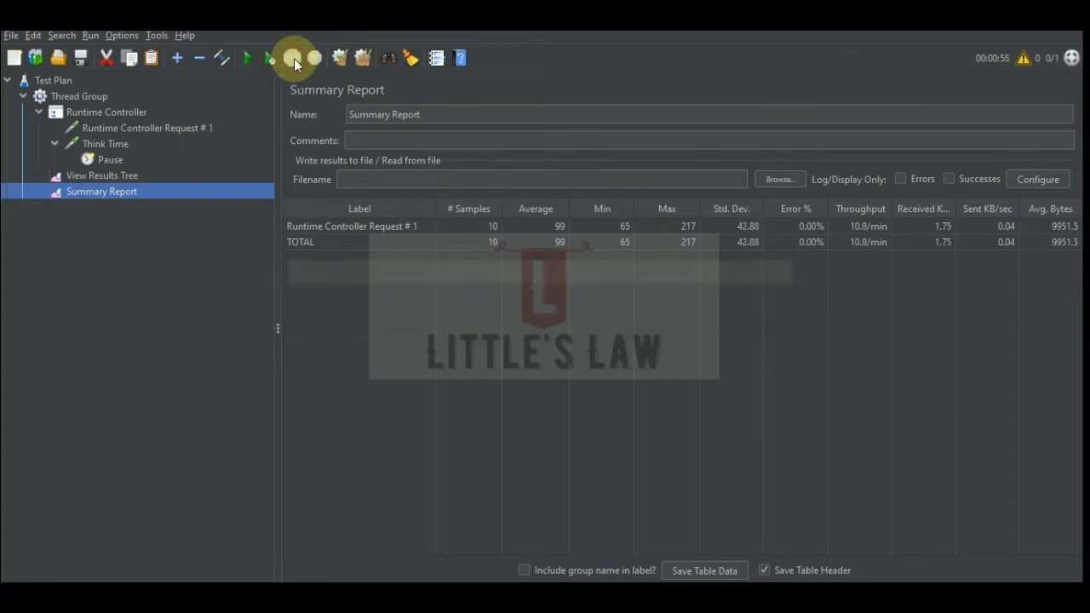
click(90, 97)
click(372, 291)
click(433, 290)
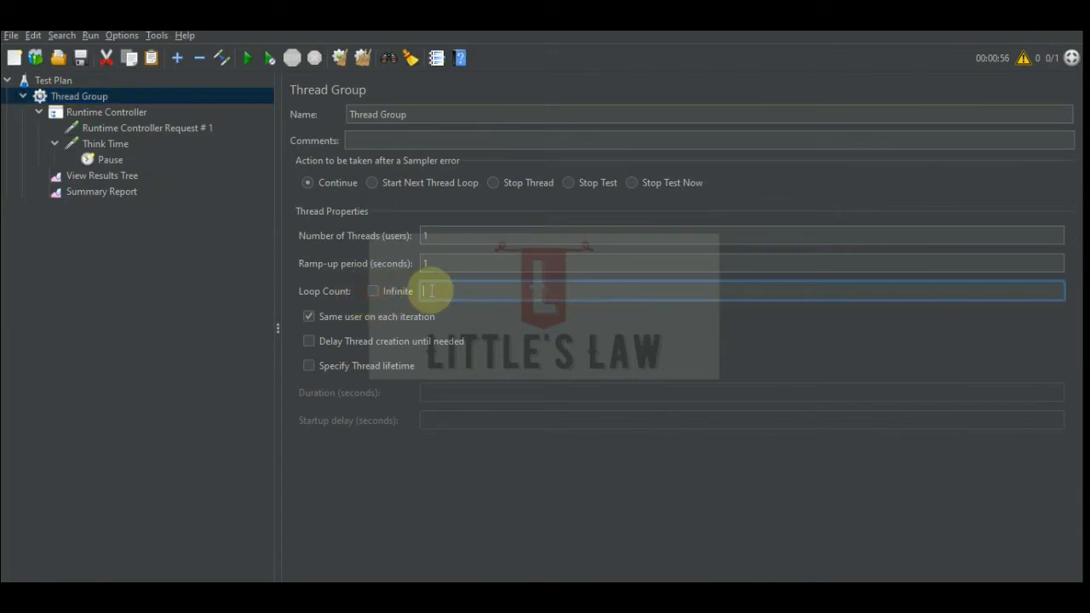
text(1)
- Check the Runtime Controller's runtime, clear the previous results, and start the test with View Results Tree open
click(97, 112)
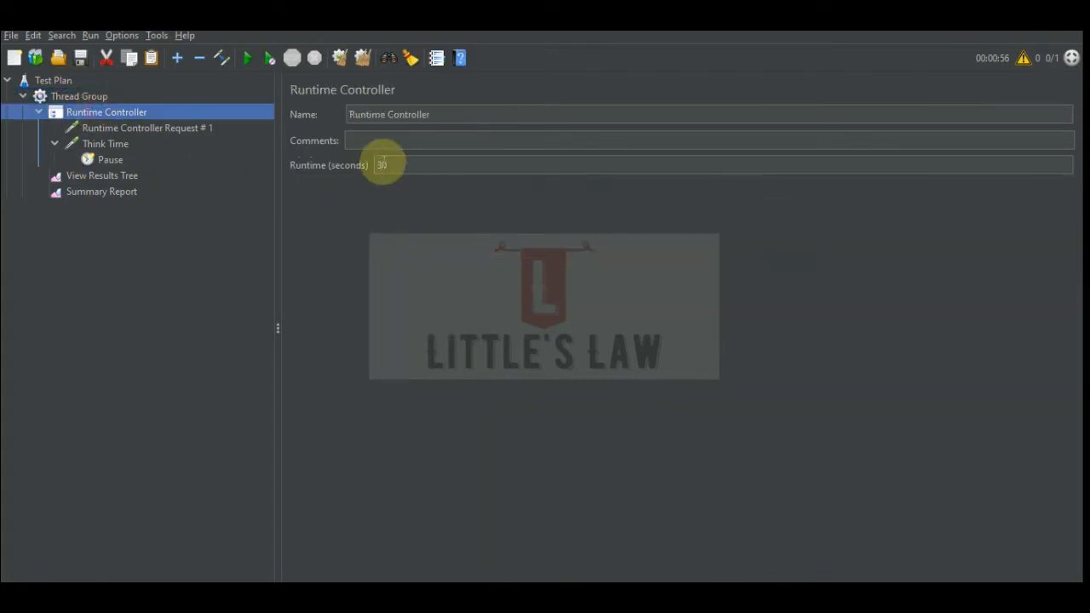
click(378, 165)
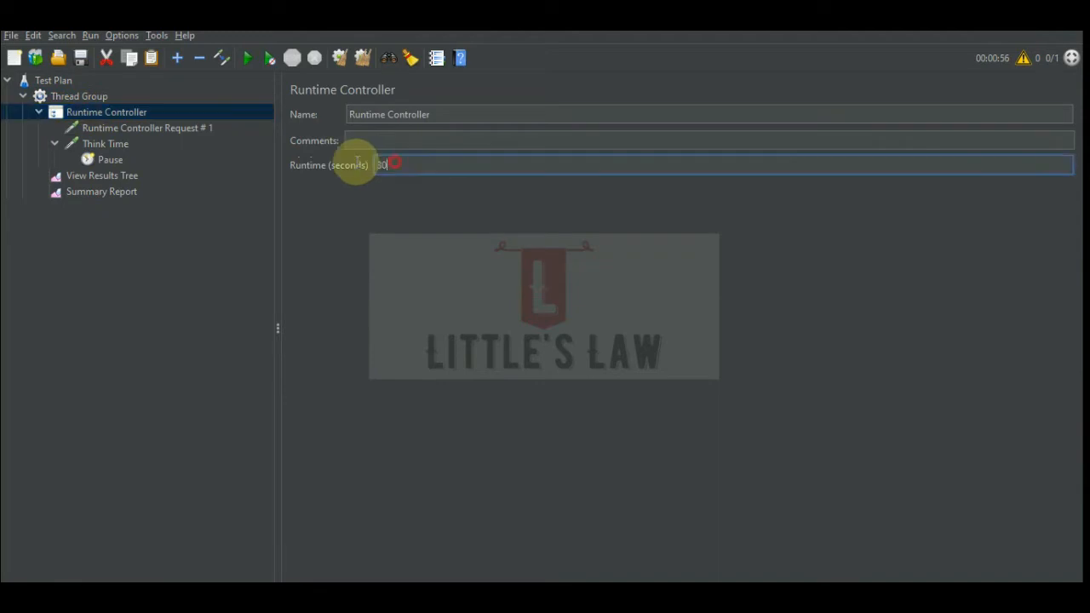
click(109, 175)
click(347, 56)
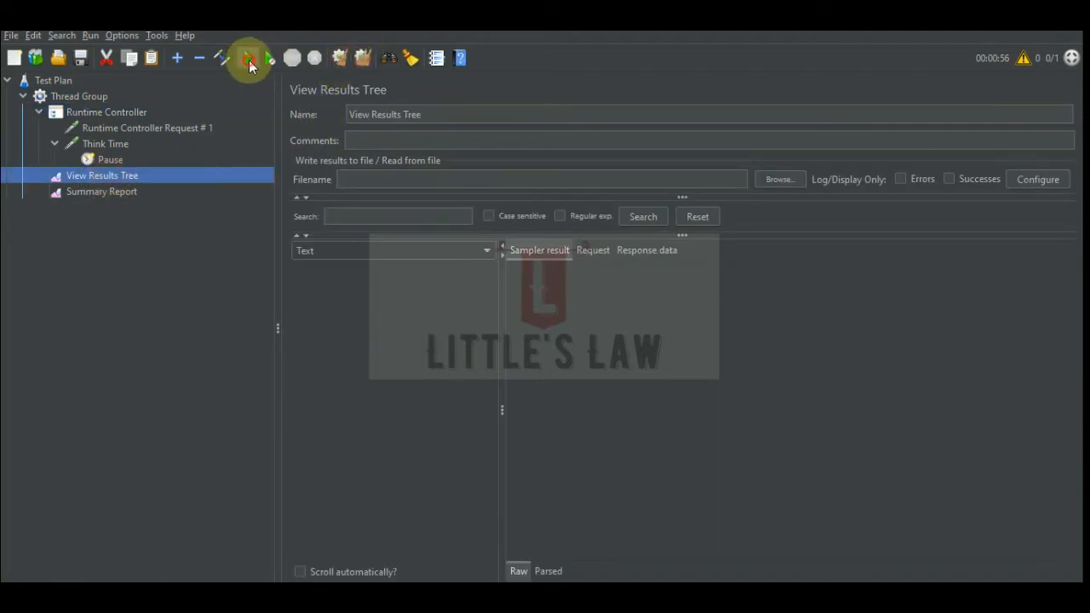
click(247, 60)
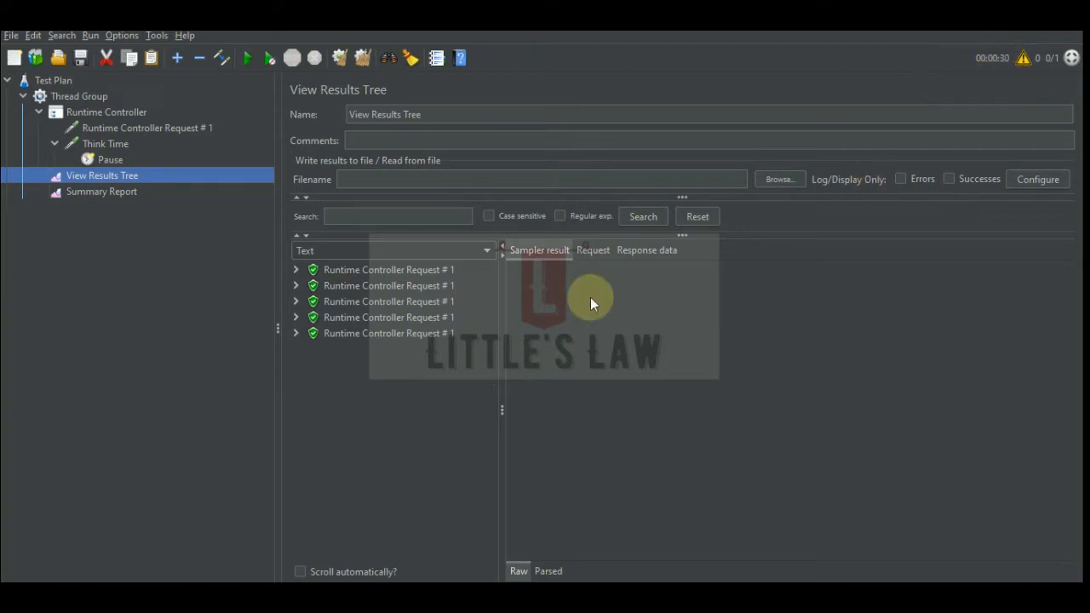
- Set the Thread Group's number of threads (users) to 2
click(81, 97)
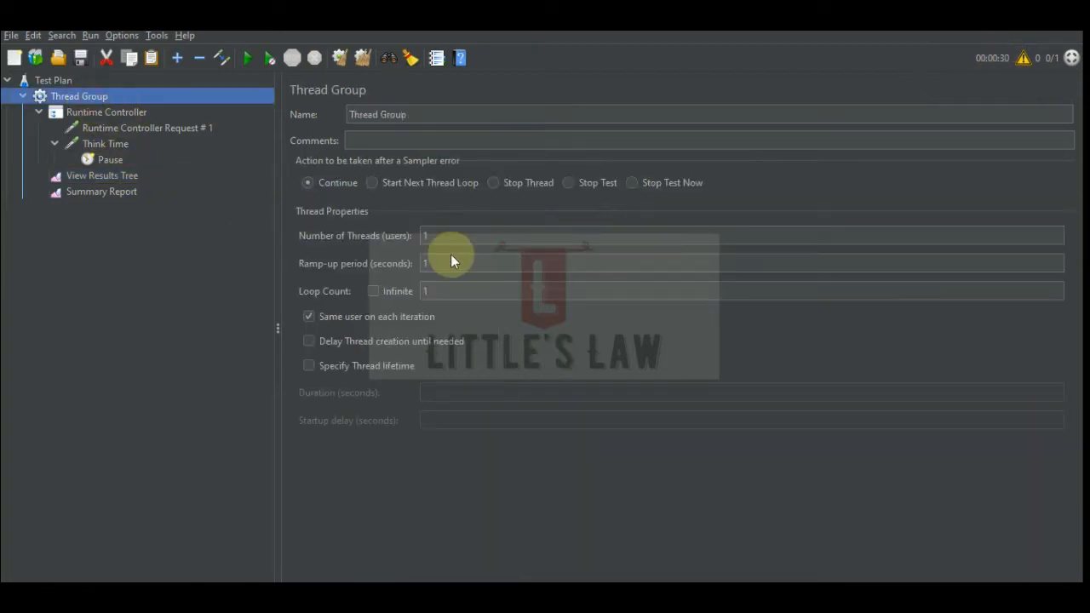
click(431, 236)
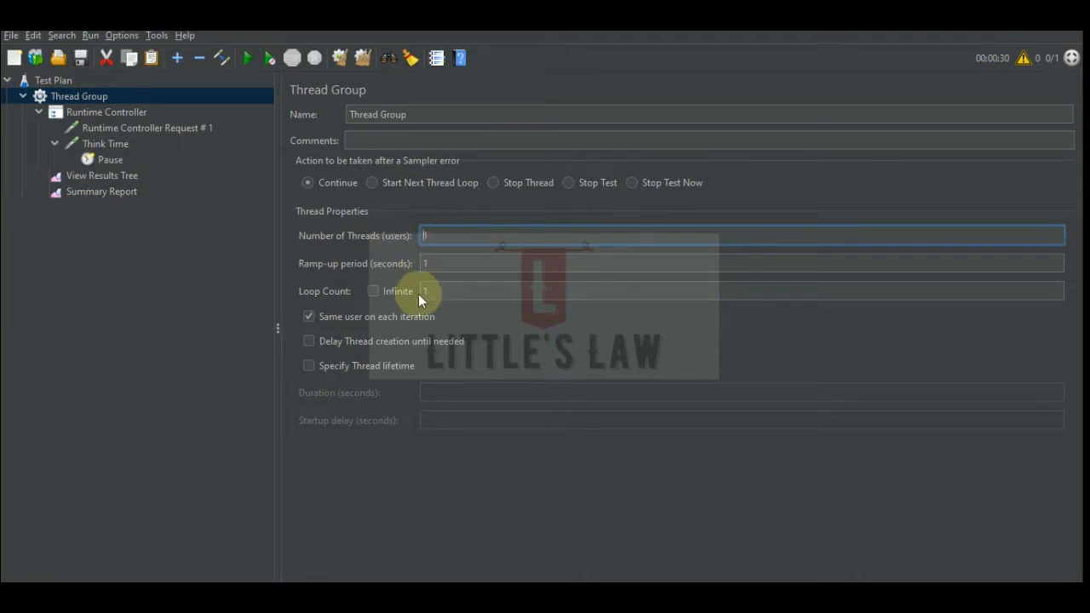
click(447, 291)
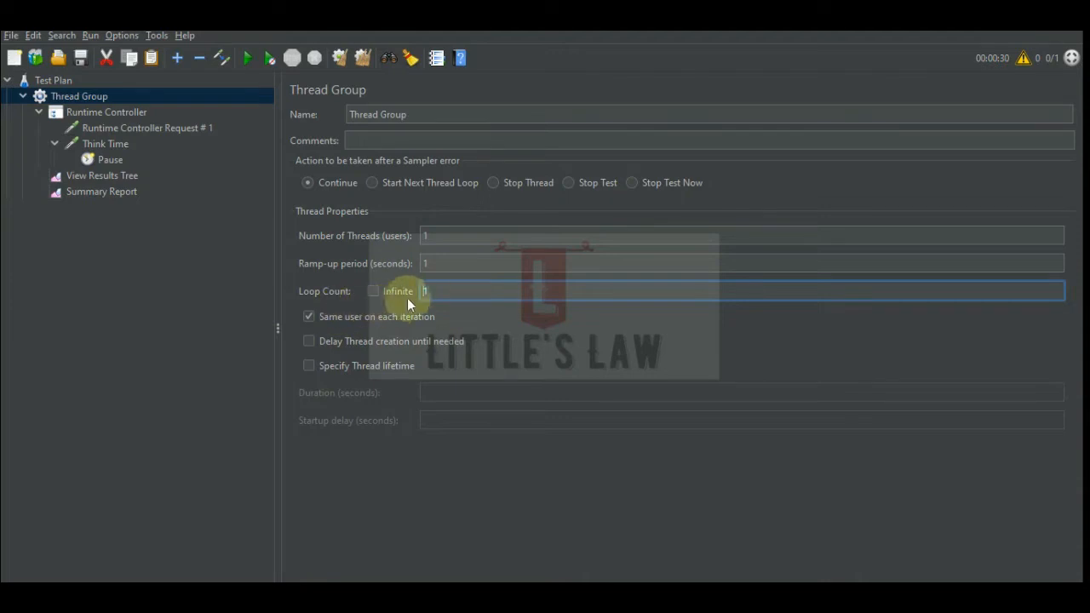
click(242, 291)
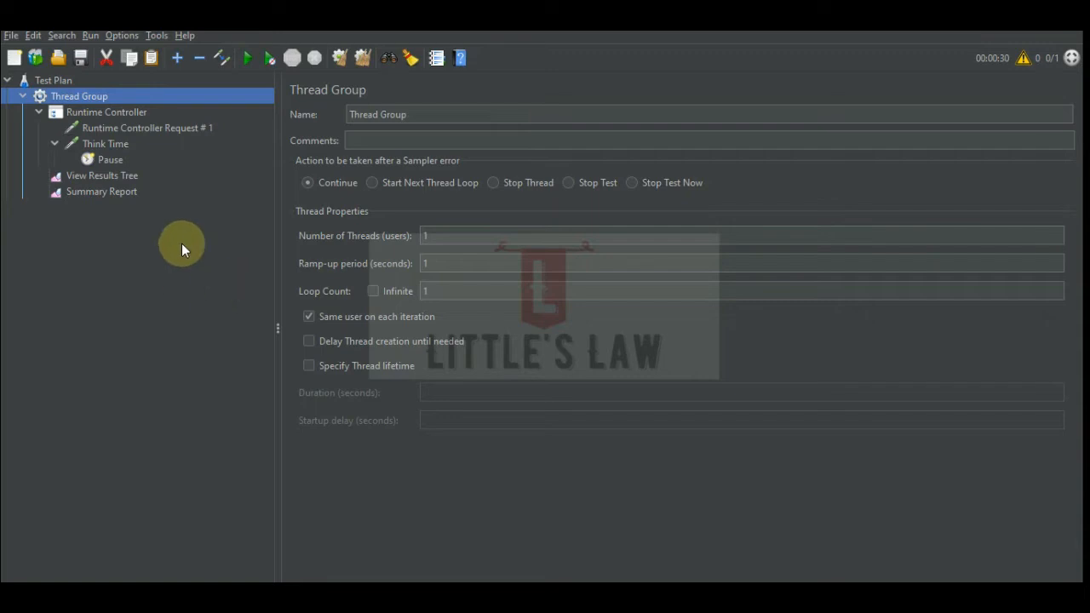
double_click(426, 236)
text(2)
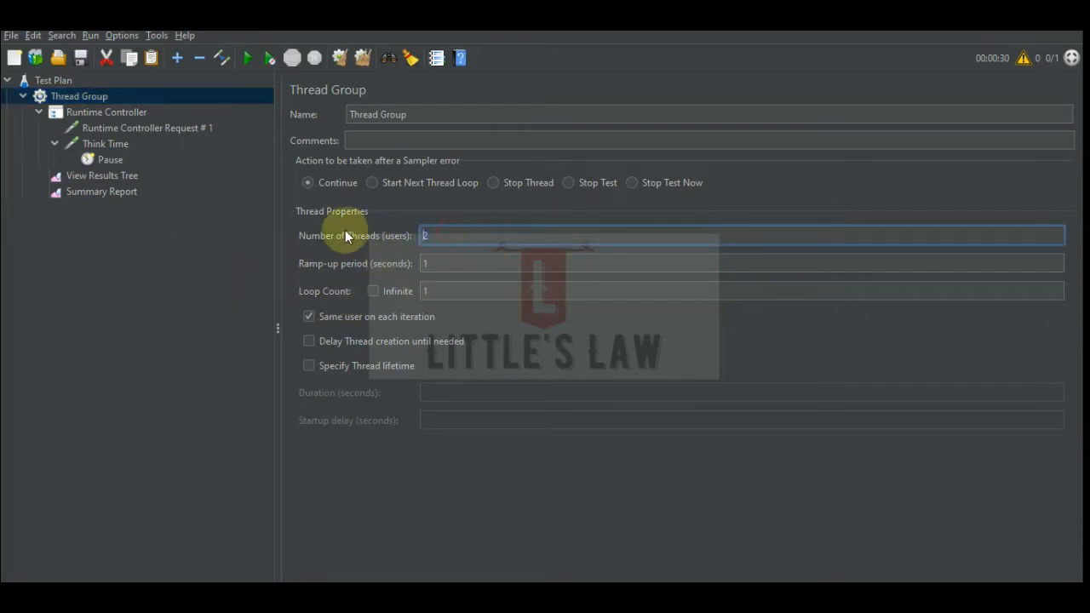
click(68, 290)
- Clear the results from all listeners and start the test with the Summary Report open
click(98, 195)
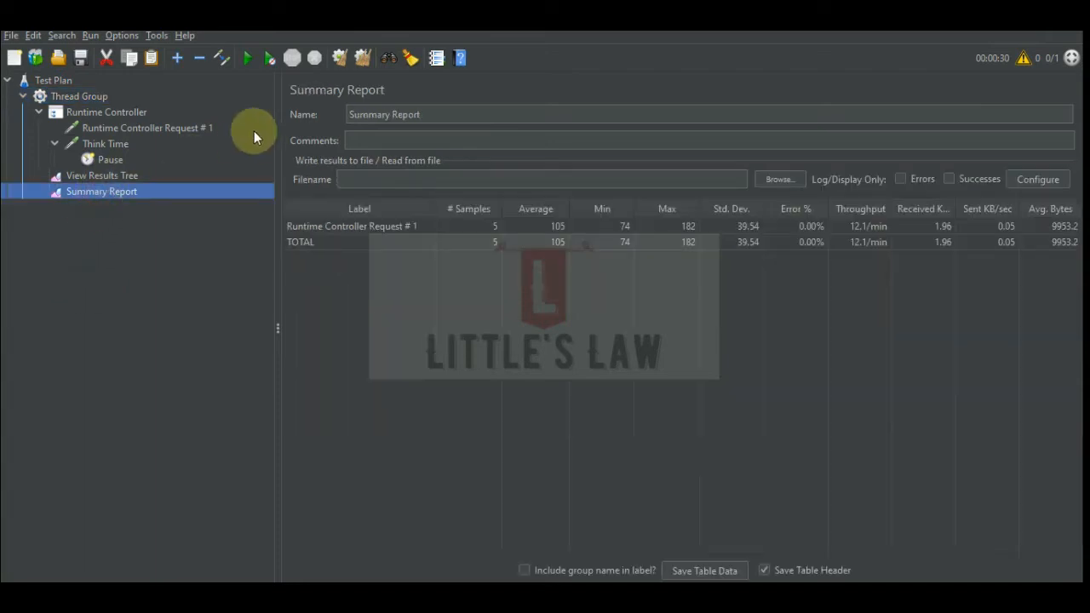
click(364, 59)
click(252, 64)
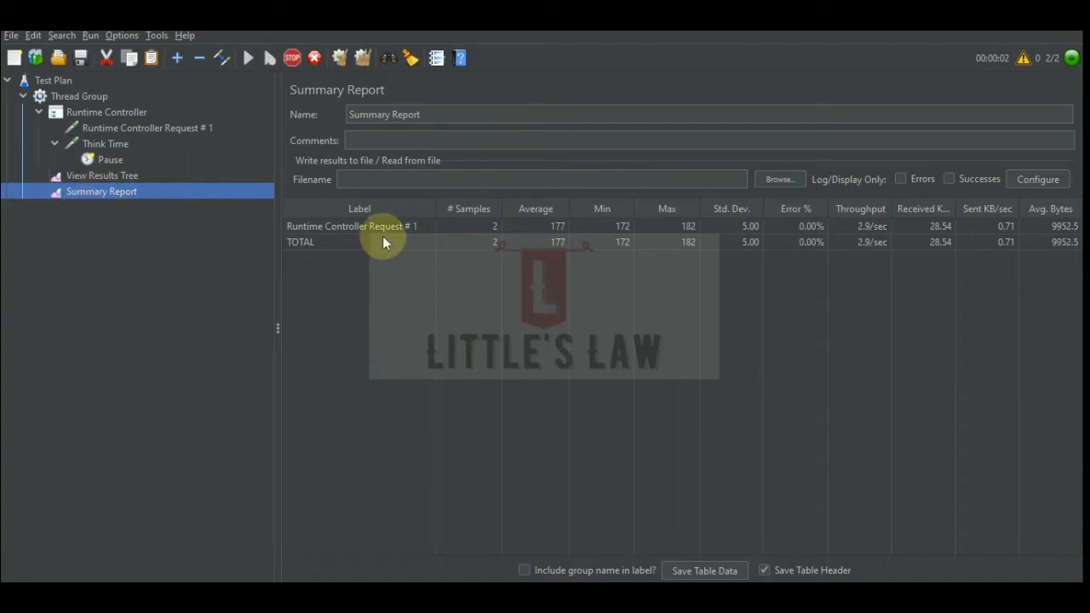
- Monitor the two-user run, reviewing the test plan's element settings and comparing the elapsed time and samples in both listeners
click(77, 97)
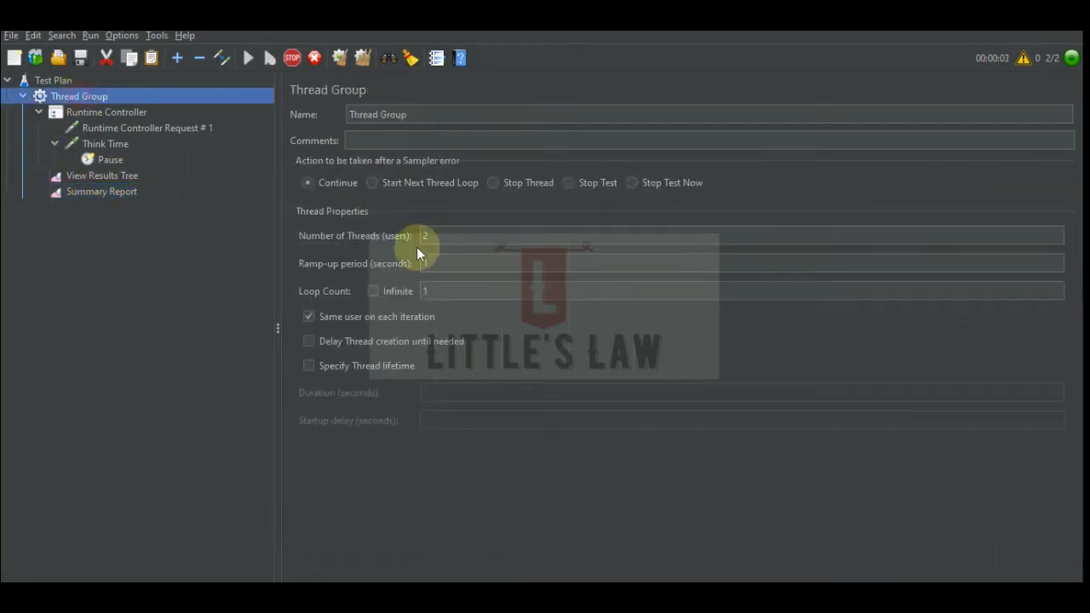
click(116, 114)
click(403, 166)
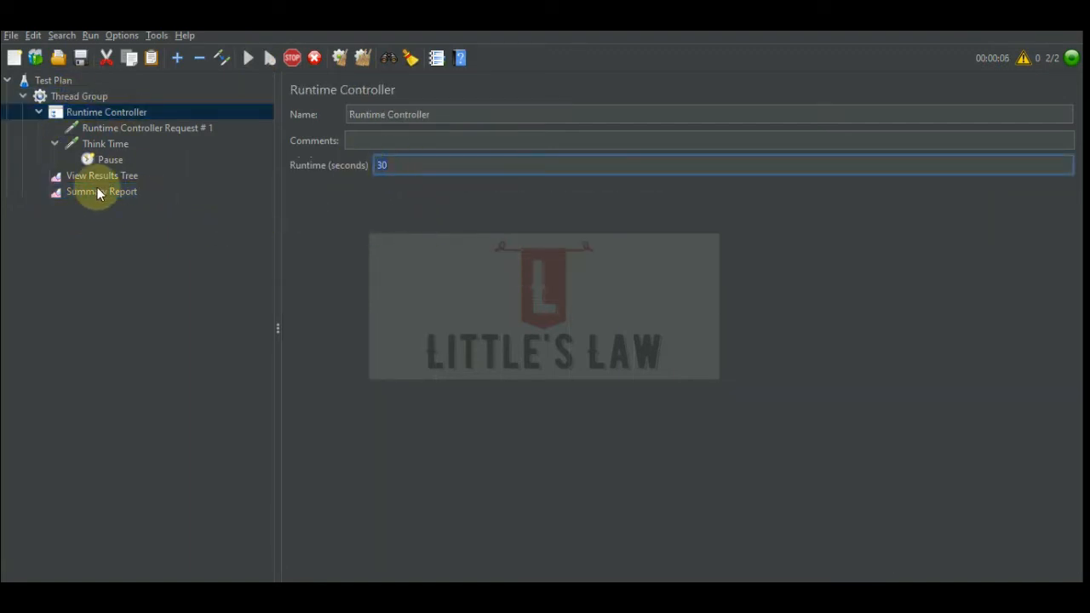
click(122, 129)
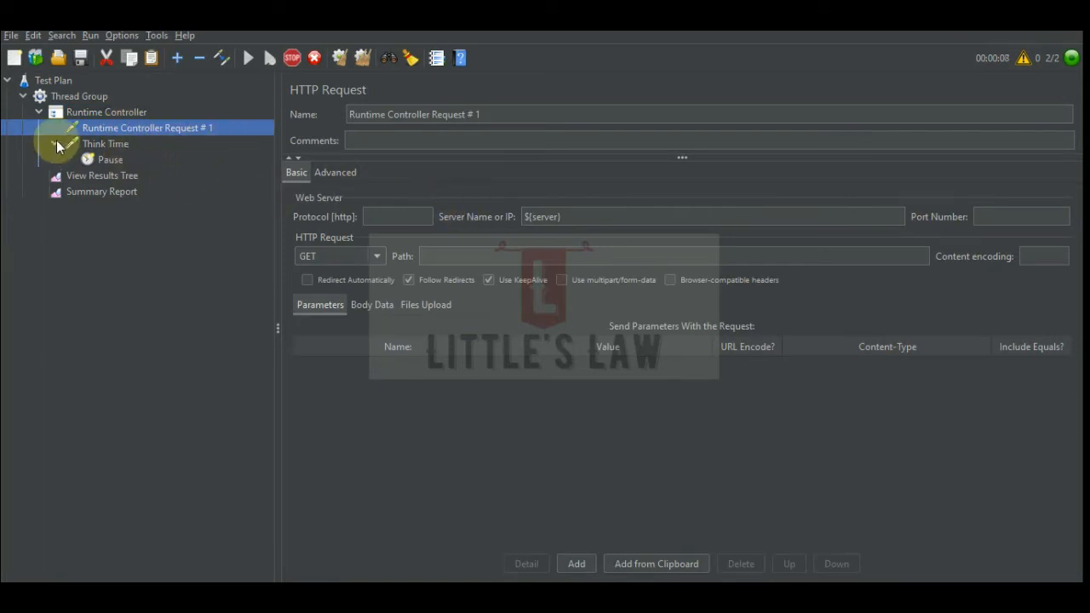
click(117, 142)
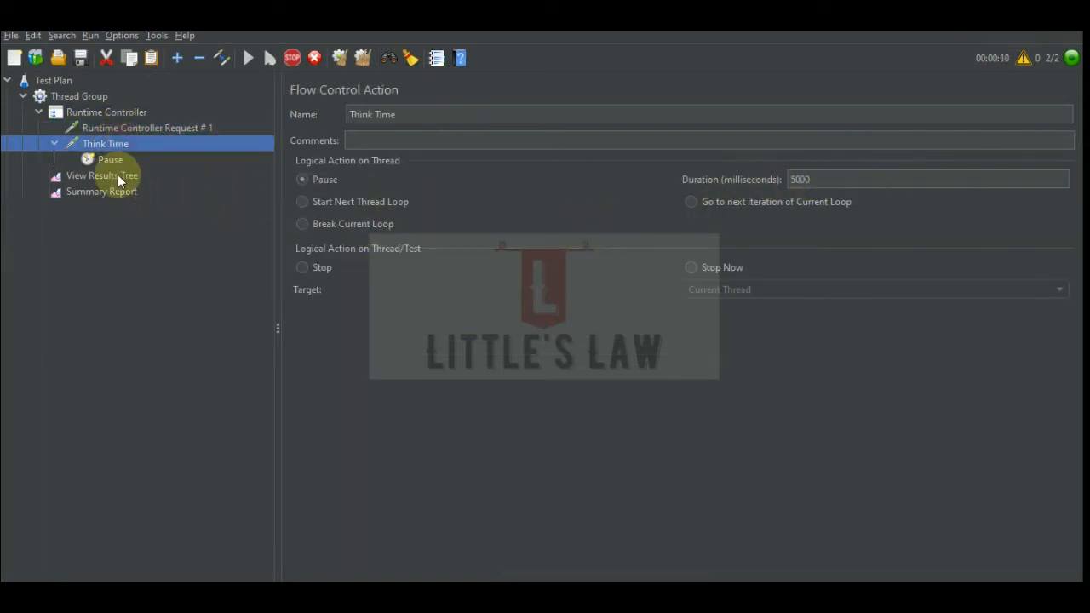
click(117, 174)
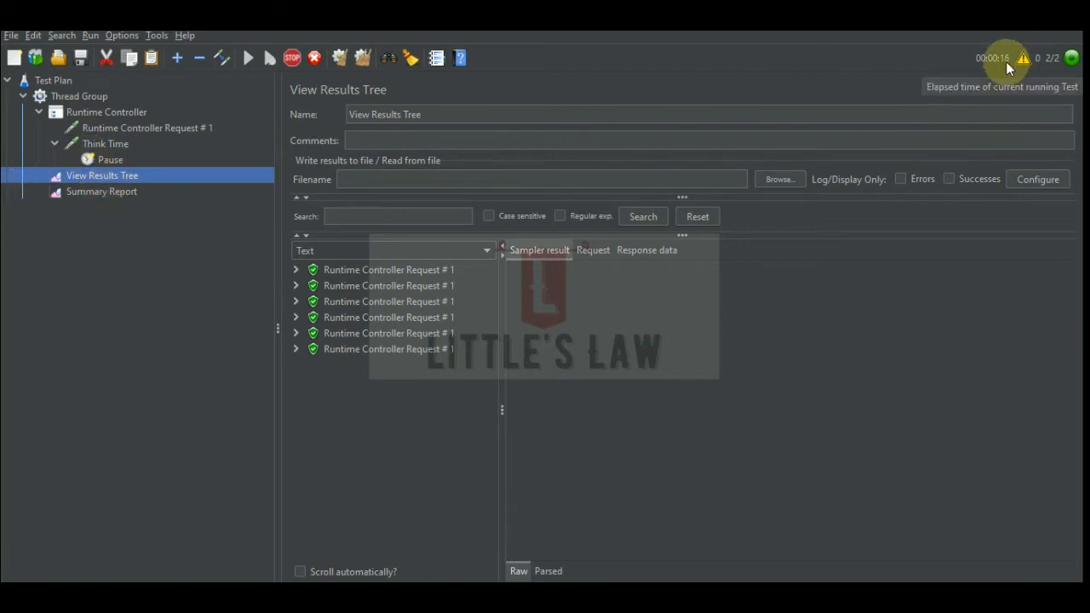
click(79, 193)
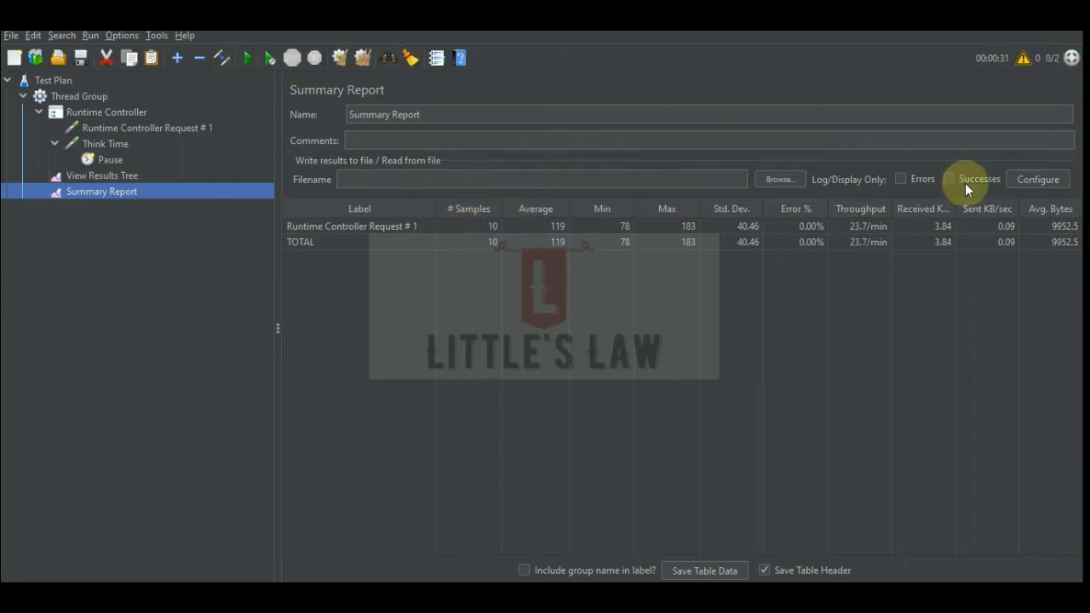
- Review the Thread Group's user and loop counts against the Runtime Controller's runtime to explain the two-user run
click(84, 96)
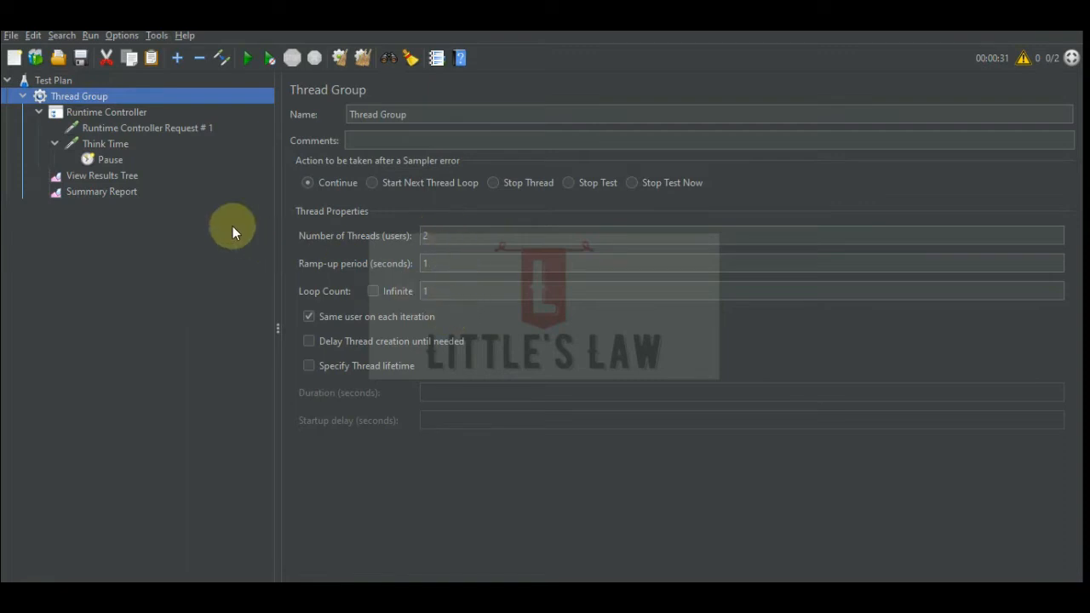
click(114, 114)
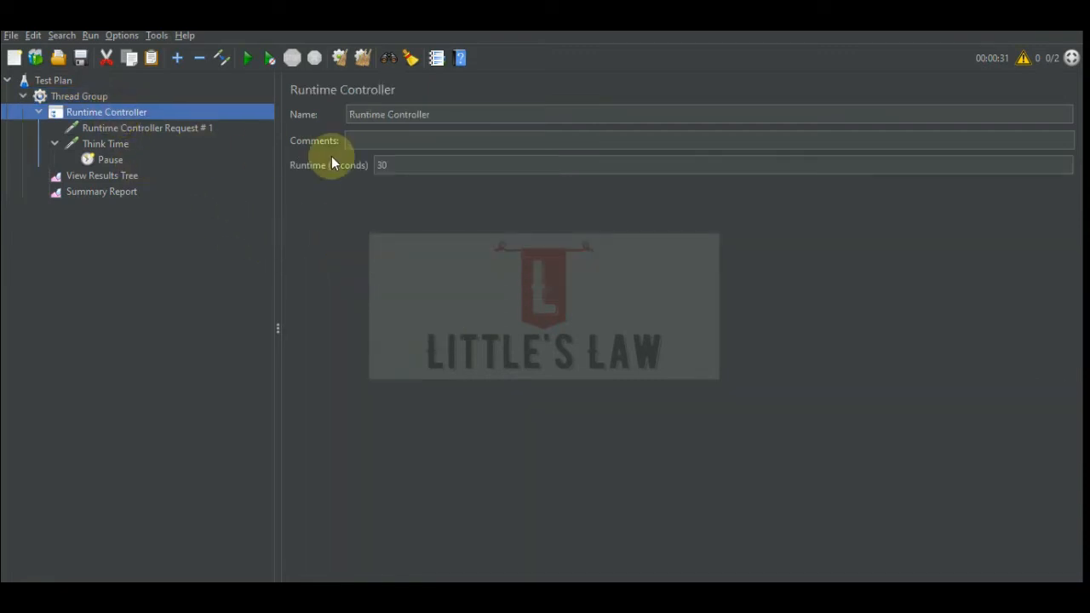
click(409, 166)
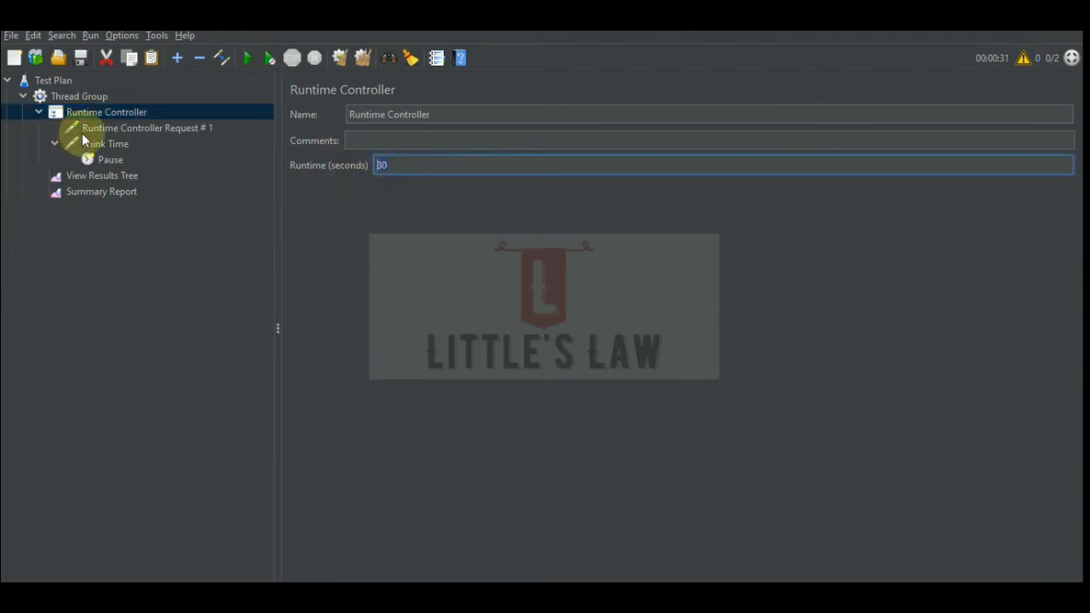
click(85, 98)
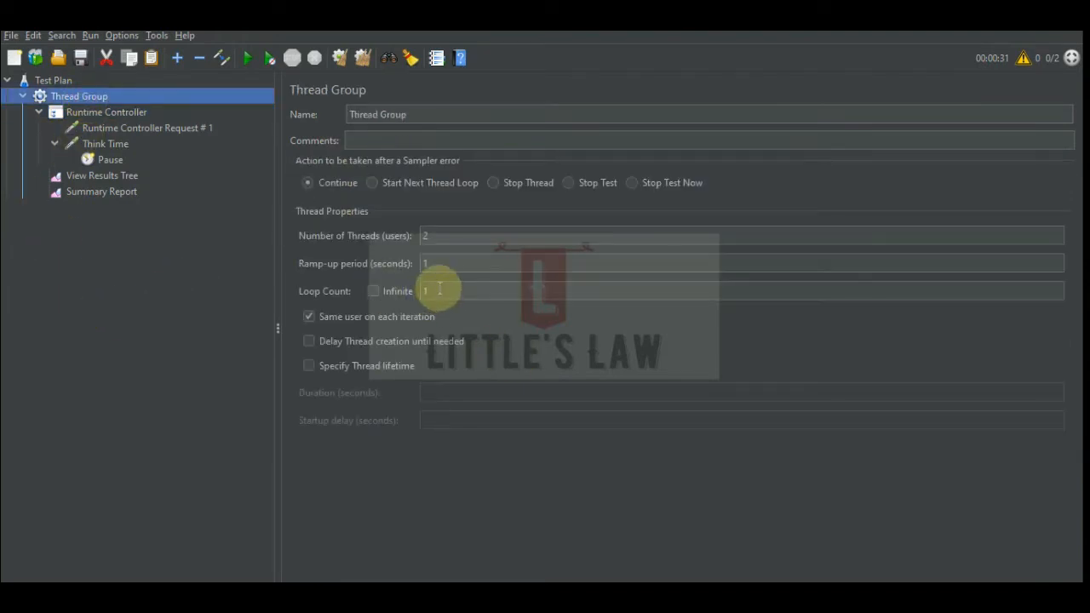
click(426, 291)
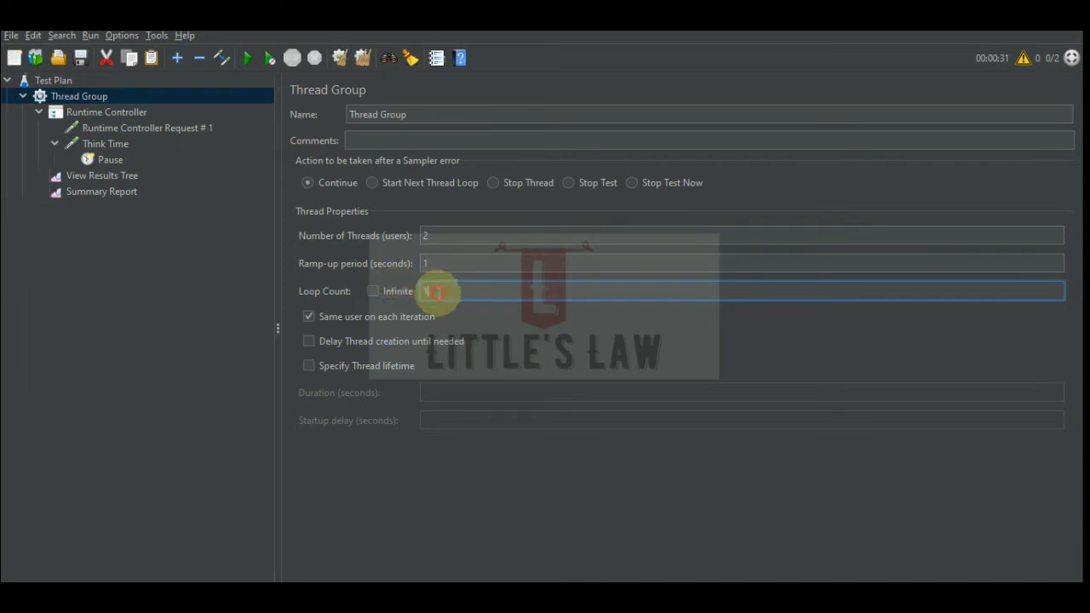
- Duplicate the Runtime Controller together with its child elements in the Thread Group
click(94, 113)
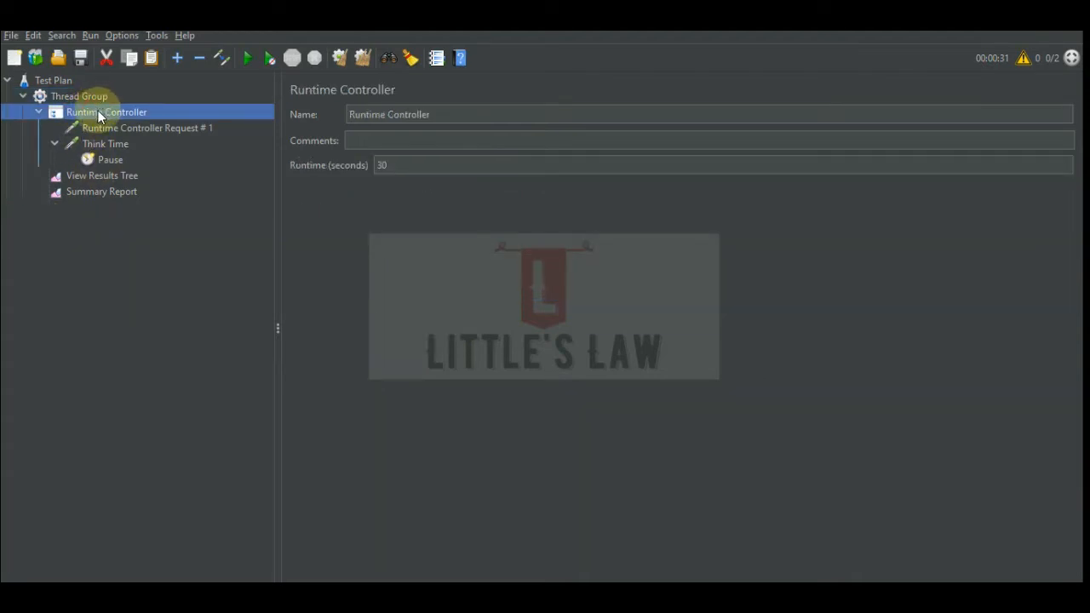
right_click(97, 110)
click(63, 302)
right_click(94, 117)
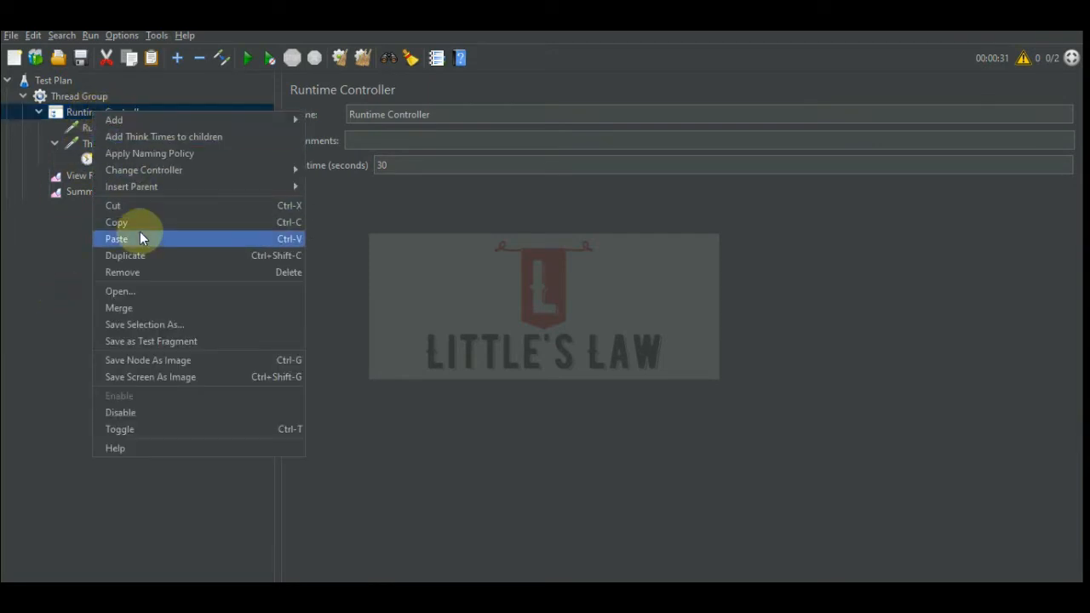
click(144, 256)
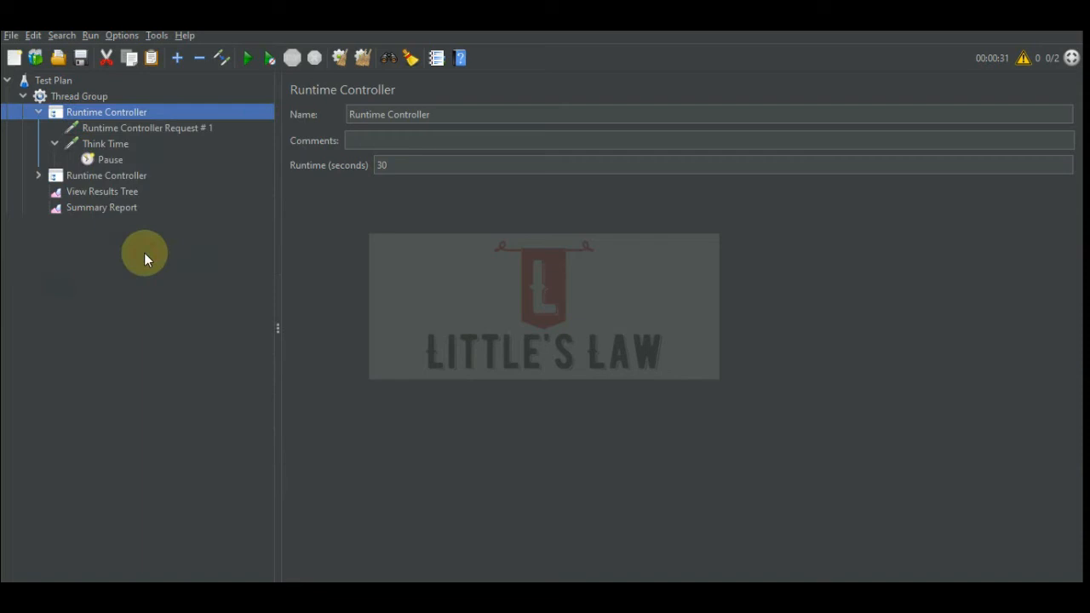
- Rename the HTTP request inside the duplicated Runtime Controller as "Runtime Controller Request # 2"
click(89, 177)
click(38, 176)
click(171, 191)
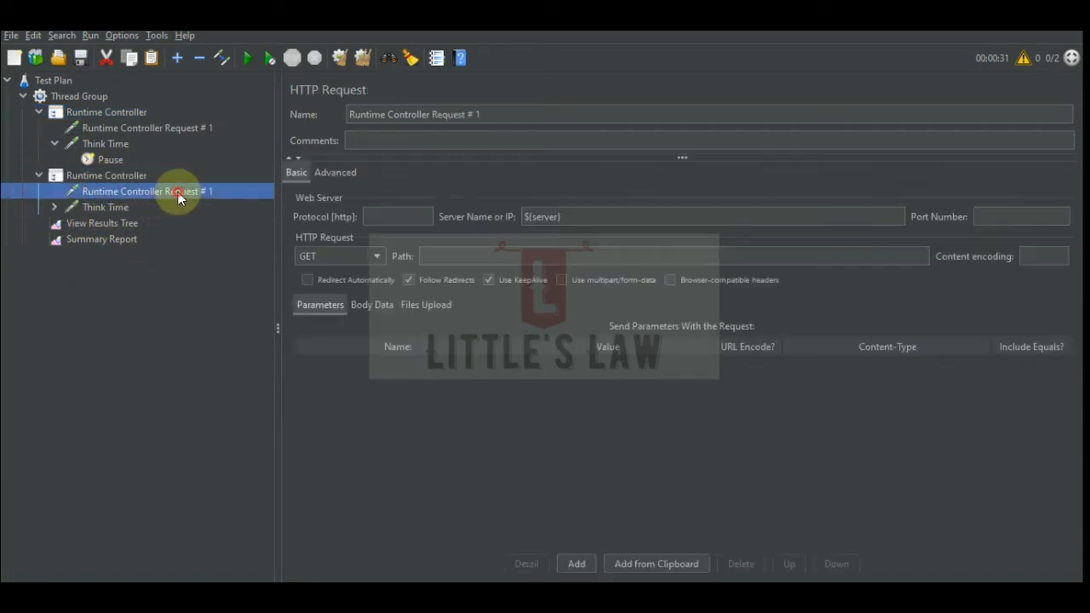
click(492, 115)
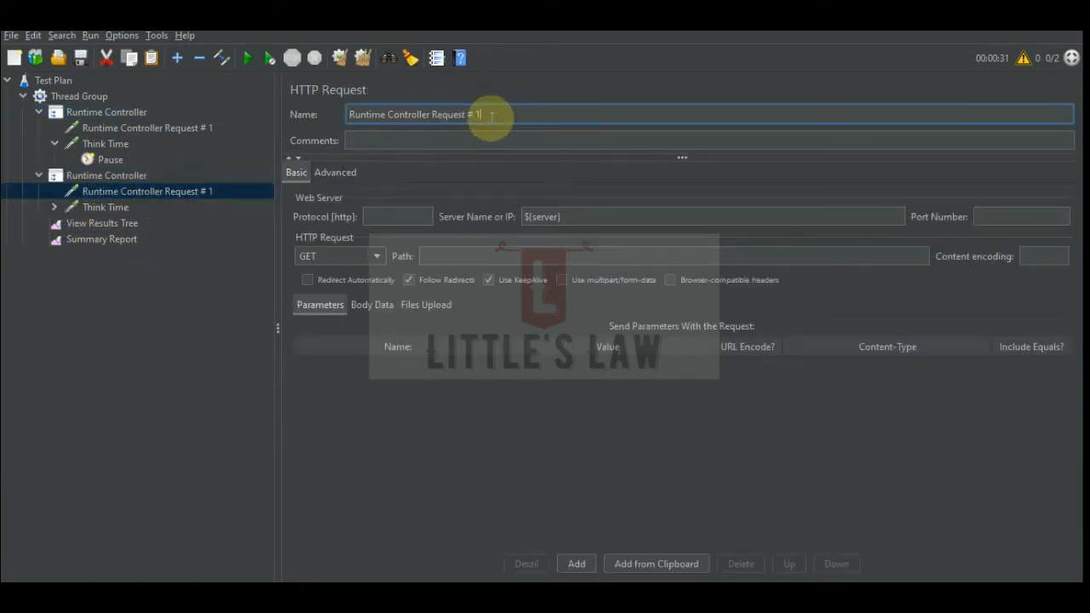
text(2)
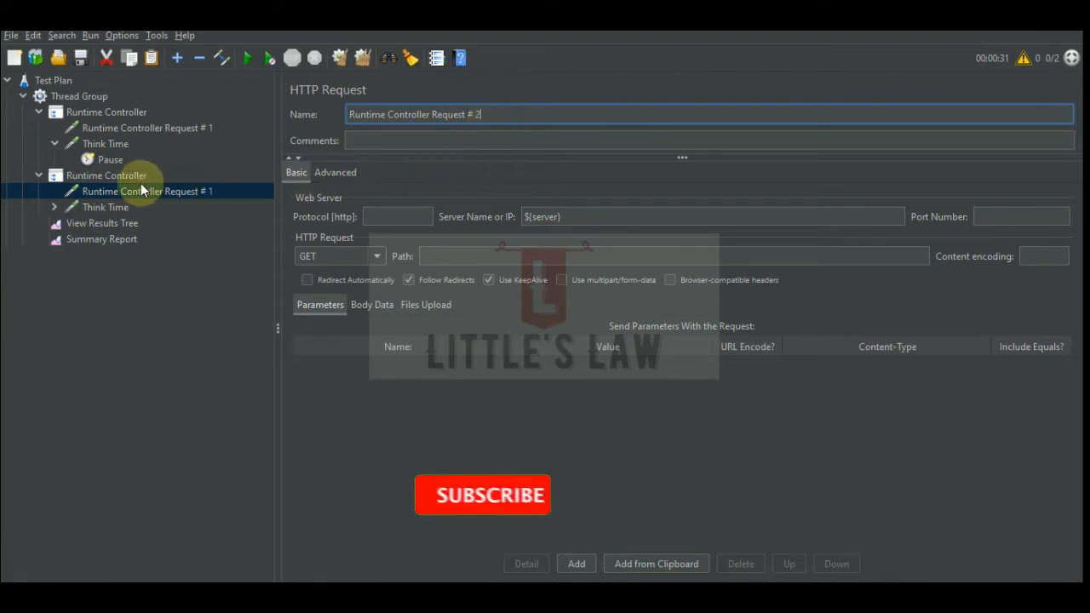
- Set the duplicated Runtime Controller's runtime to 45 seconds
click(225, 176)
double_click(418, 163)
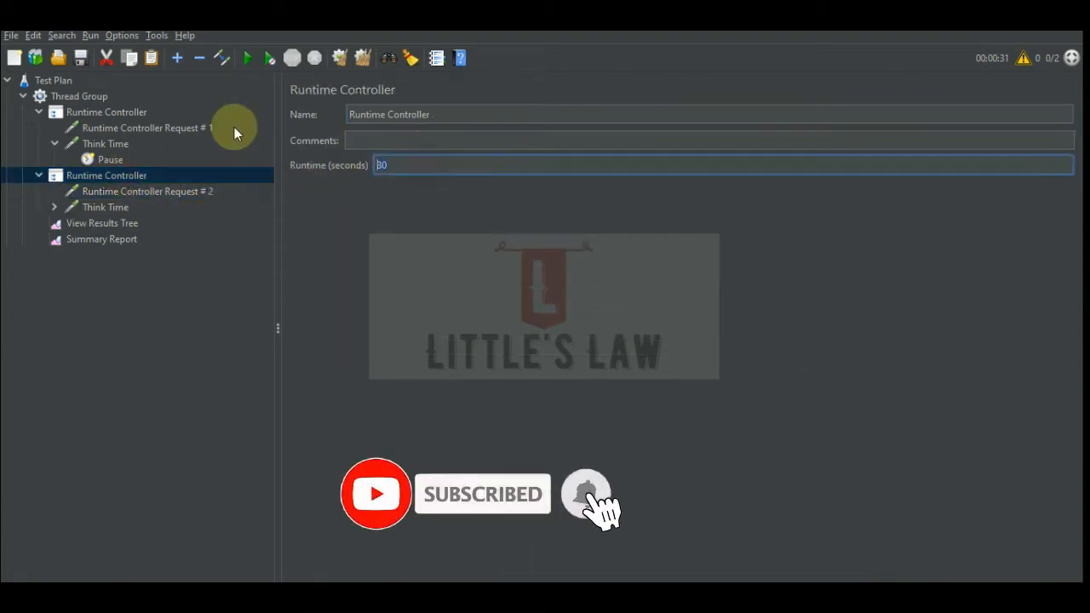
text(45)
click(147, 300)
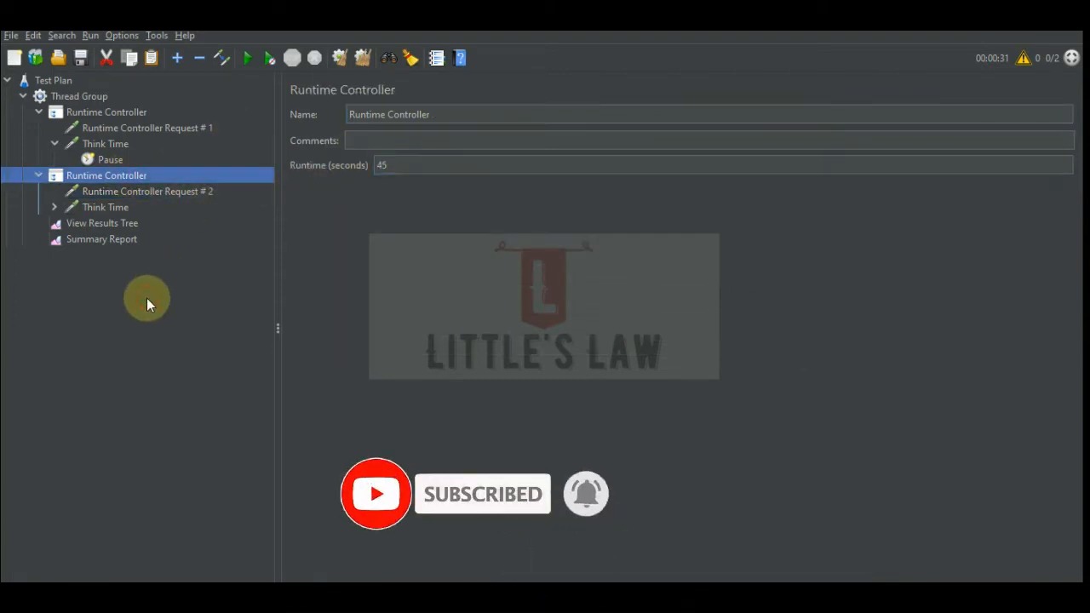
- Clear the results from all listeners and set the Thread Group's number of threads (users) to 1
click(105, 237)
click(362, 57)
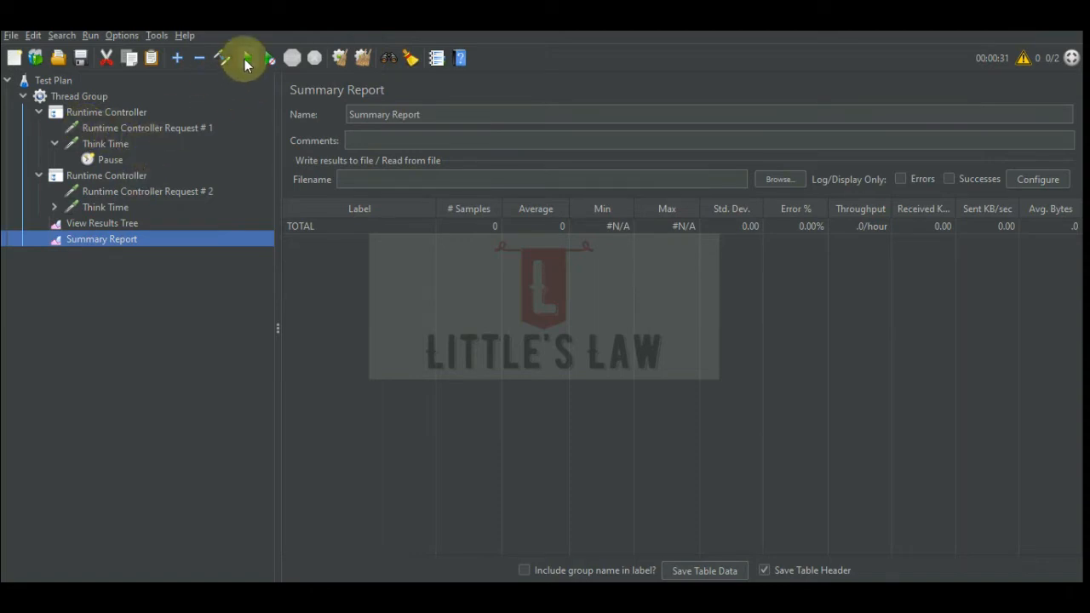
click(107, 112)
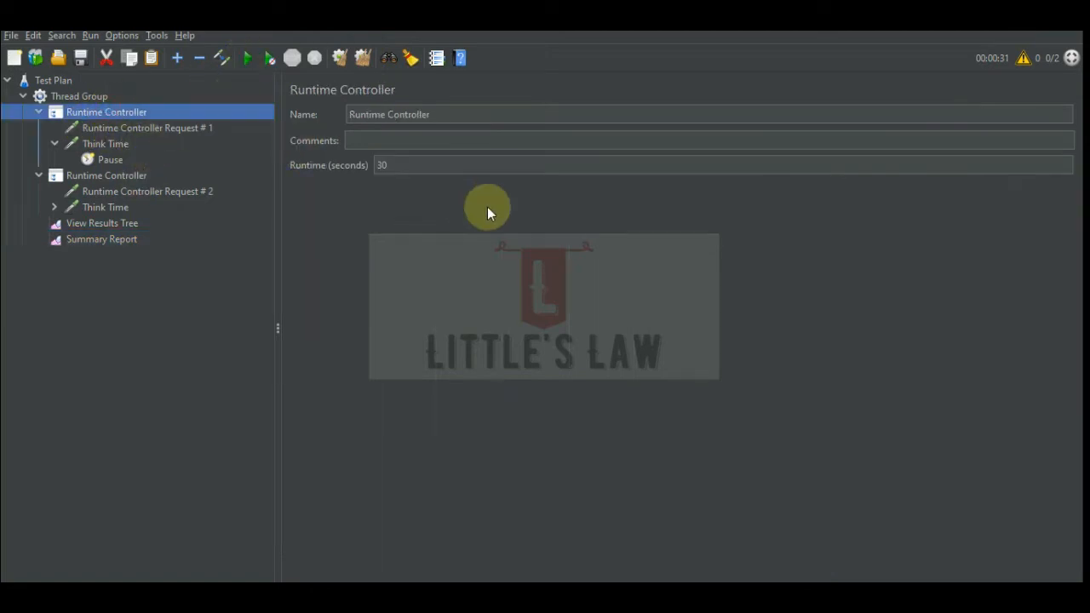
click(86, 96)
click(451, 236)
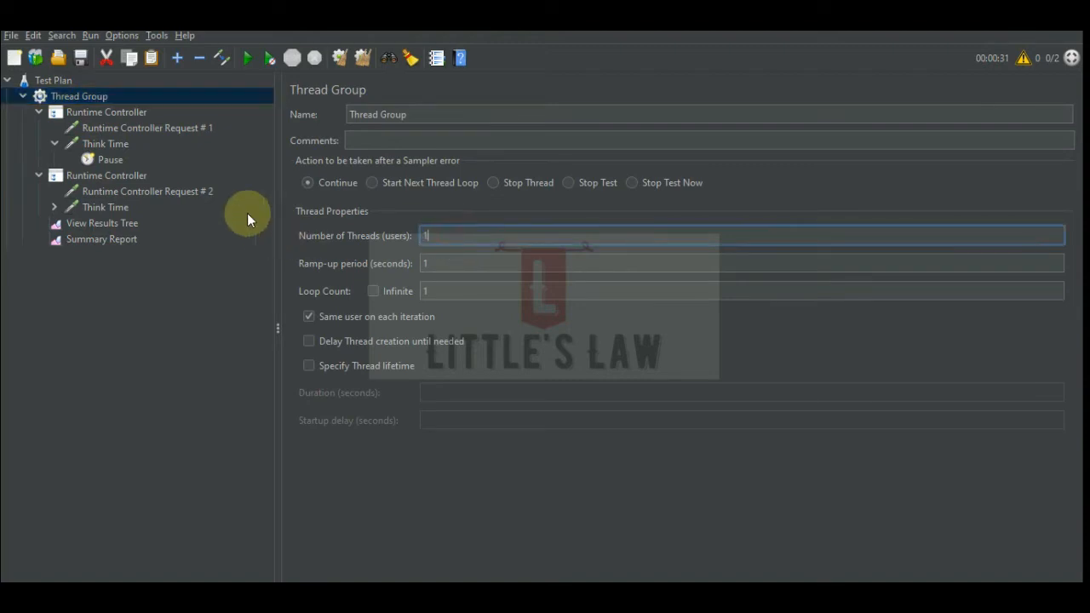
- Review the Thread Group's user and loop counts and the runtime configured in each of the two Runtime Controllers
click(104, 281)
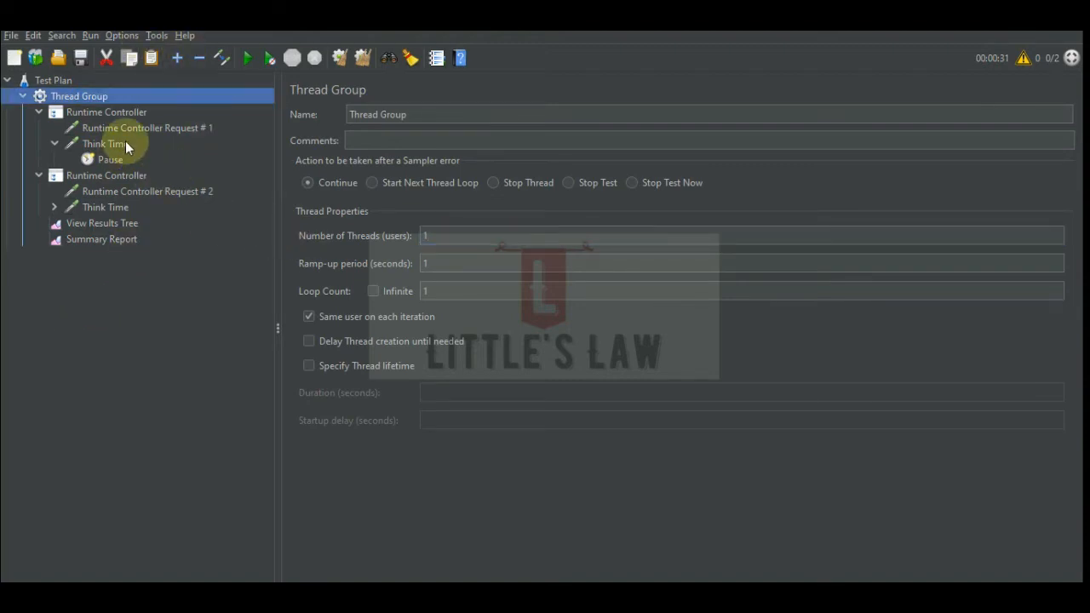
click(454, 237)
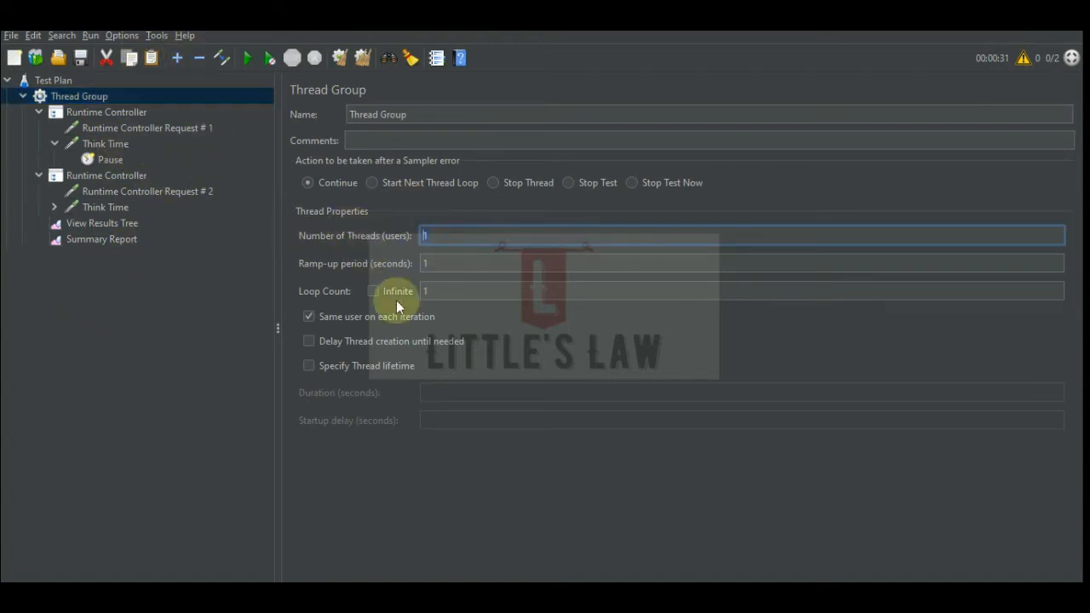
click(149, 355)
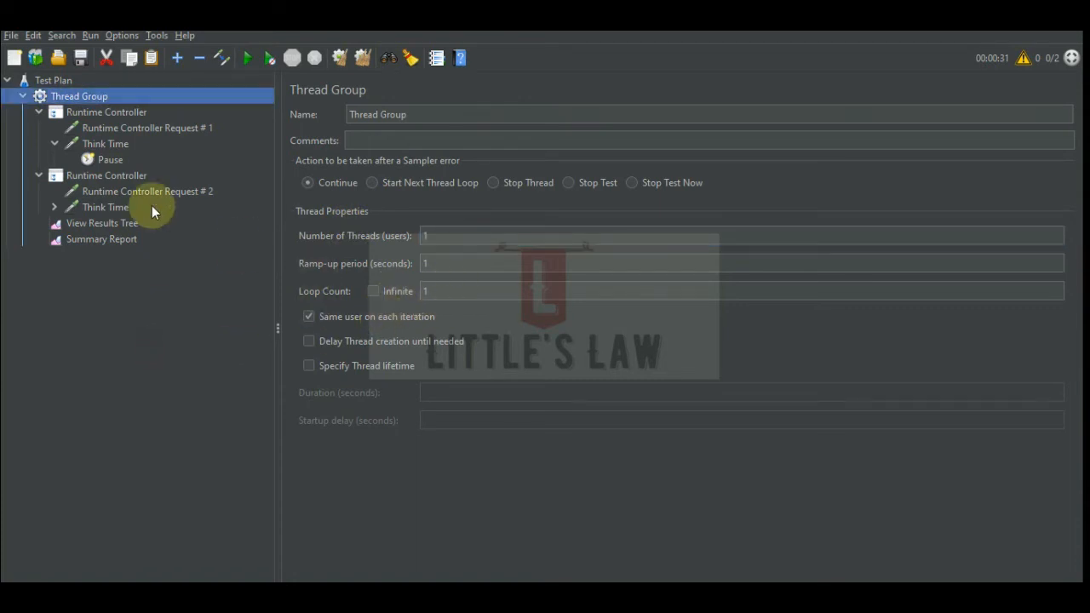
click(85, 112)
click(90, 176)
click(89, 99)
click(423, 236)
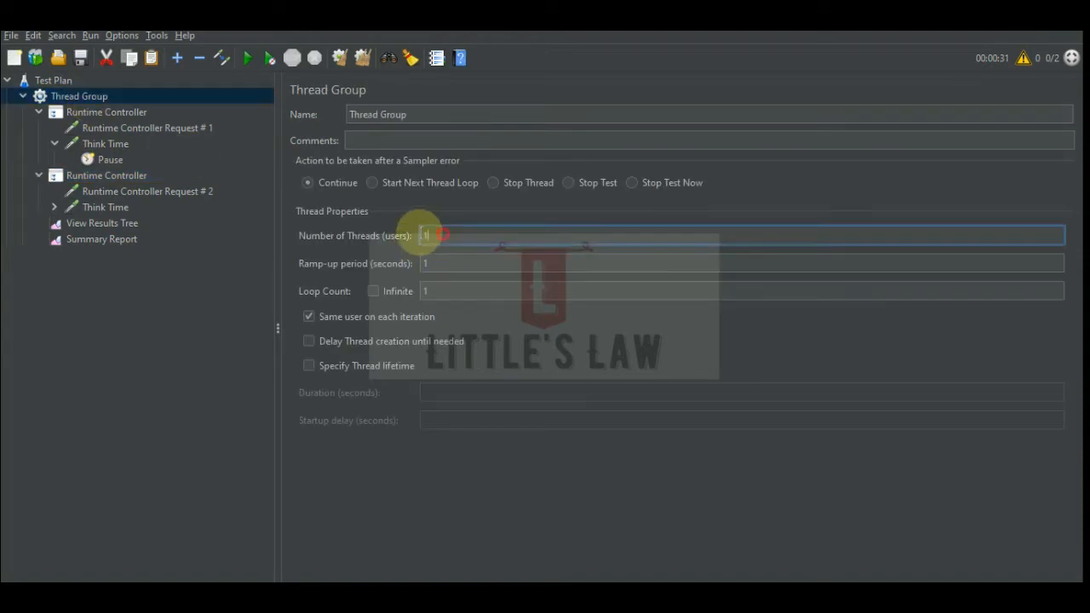
click(447, 289)
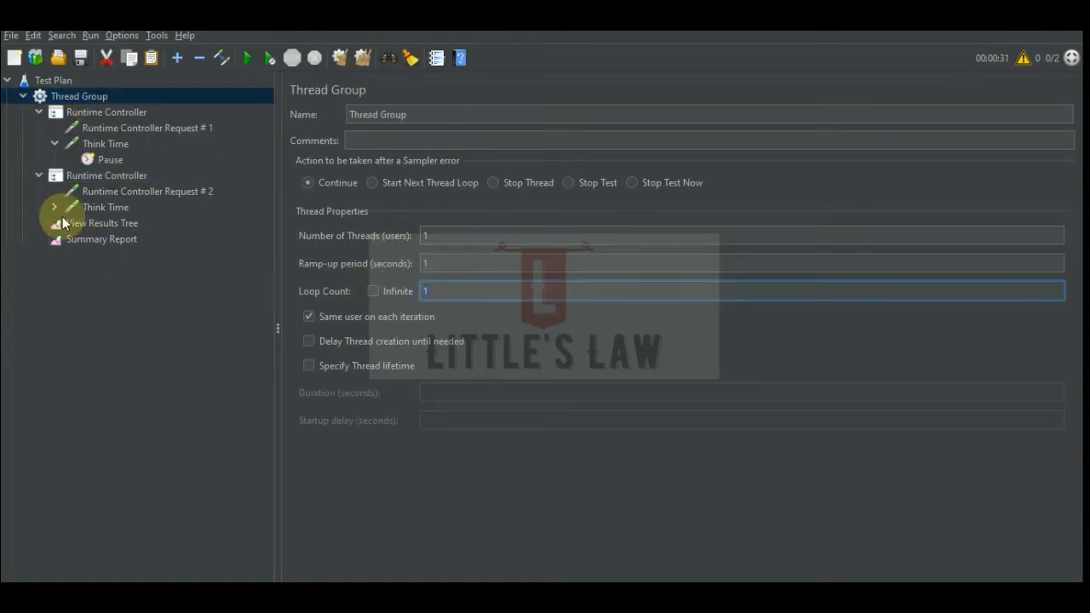
click(86, 175)
click(97, 109)
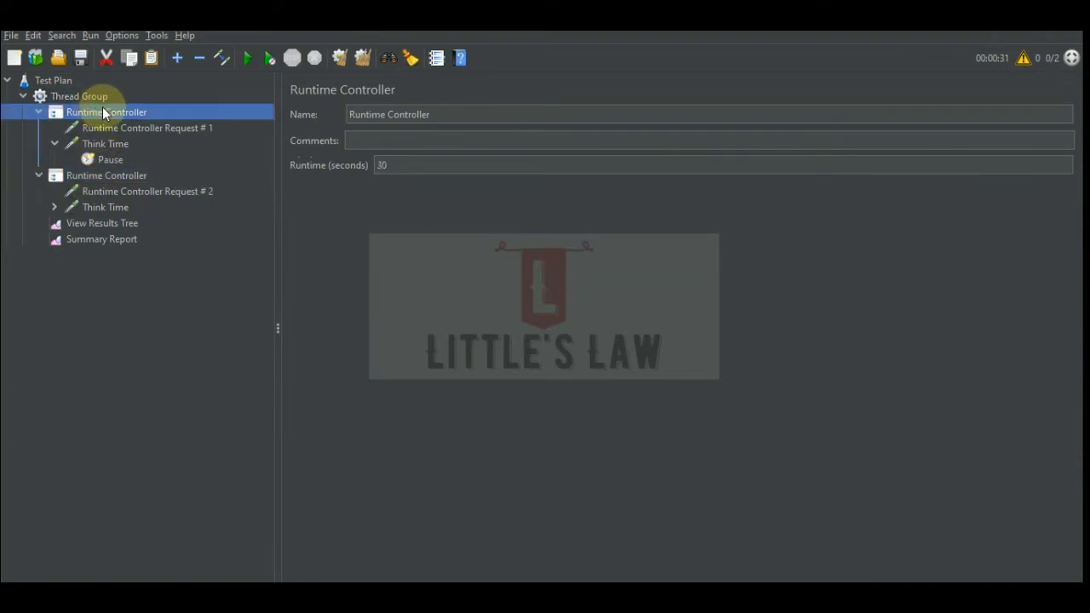
click(391, 166)
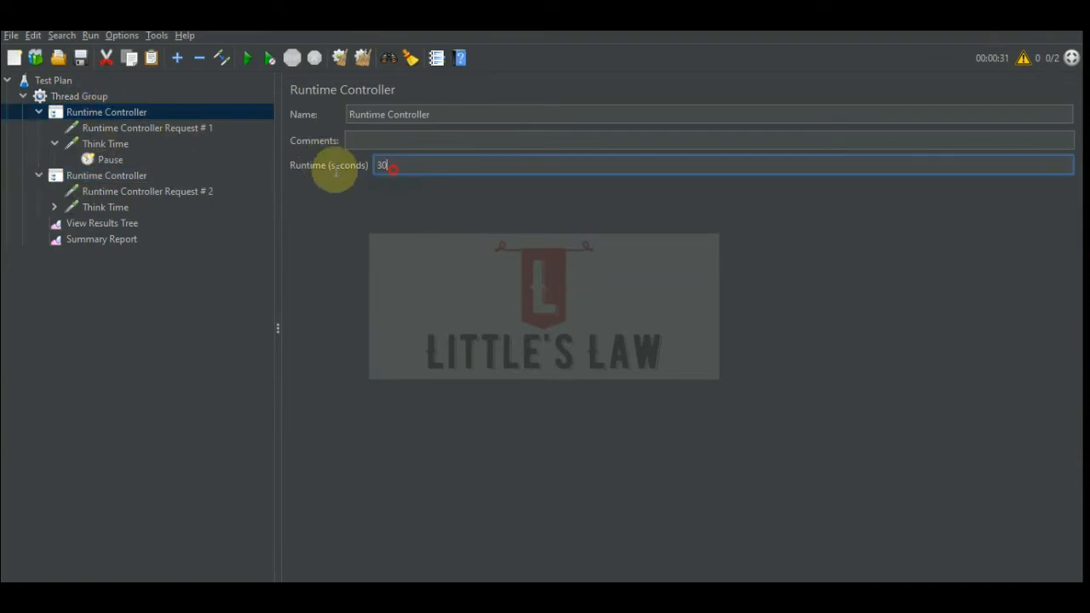
click(117, 176)
click(377, 165)
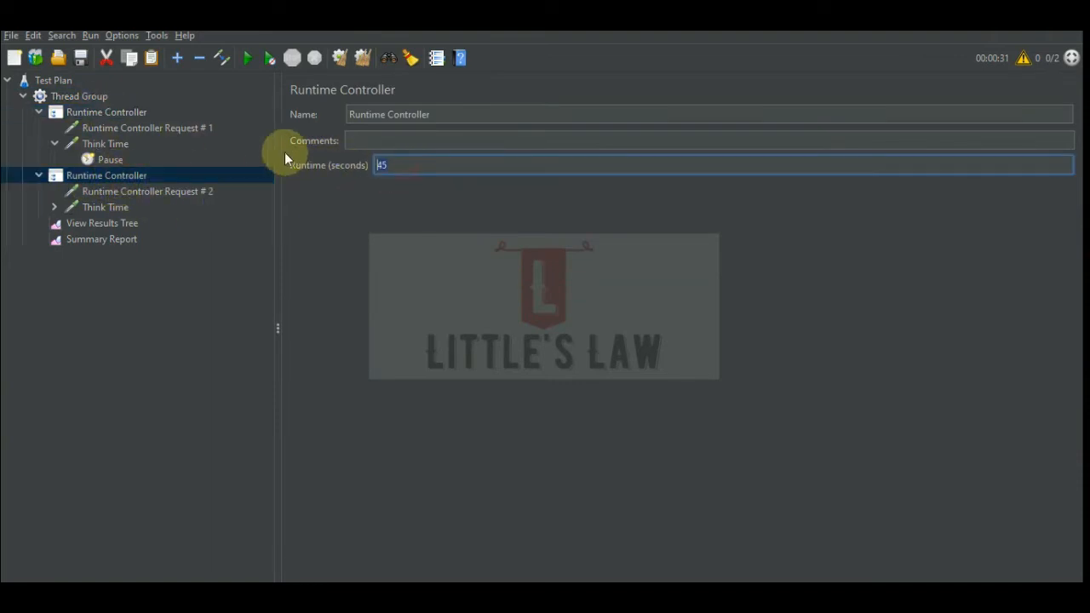
- Run the test plan with View Results Tree open, and bring up the Summary Report during the run
click(115, 223)
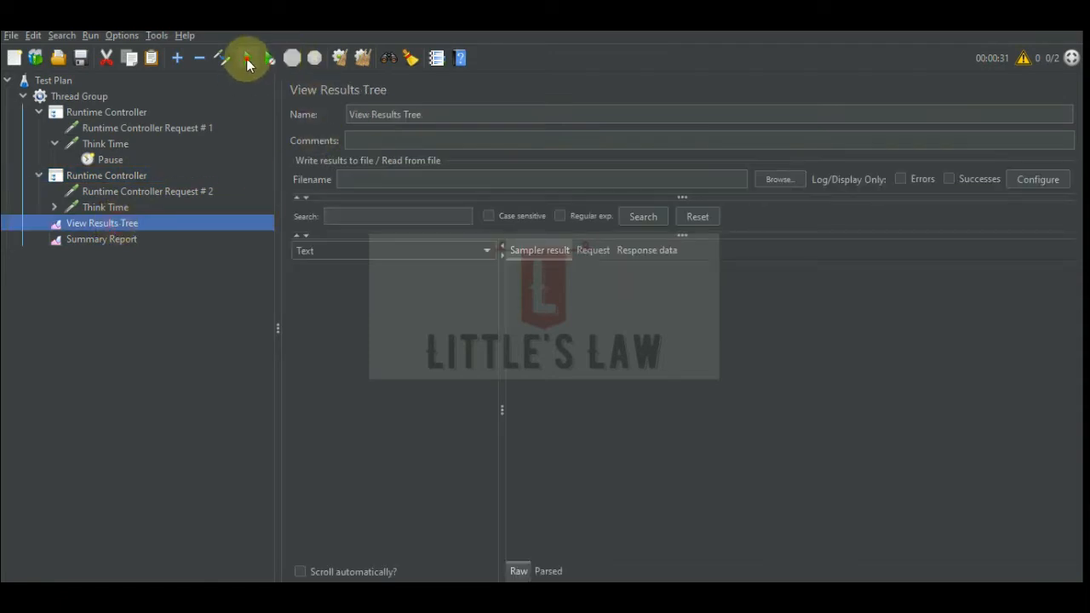
click(246, 58)
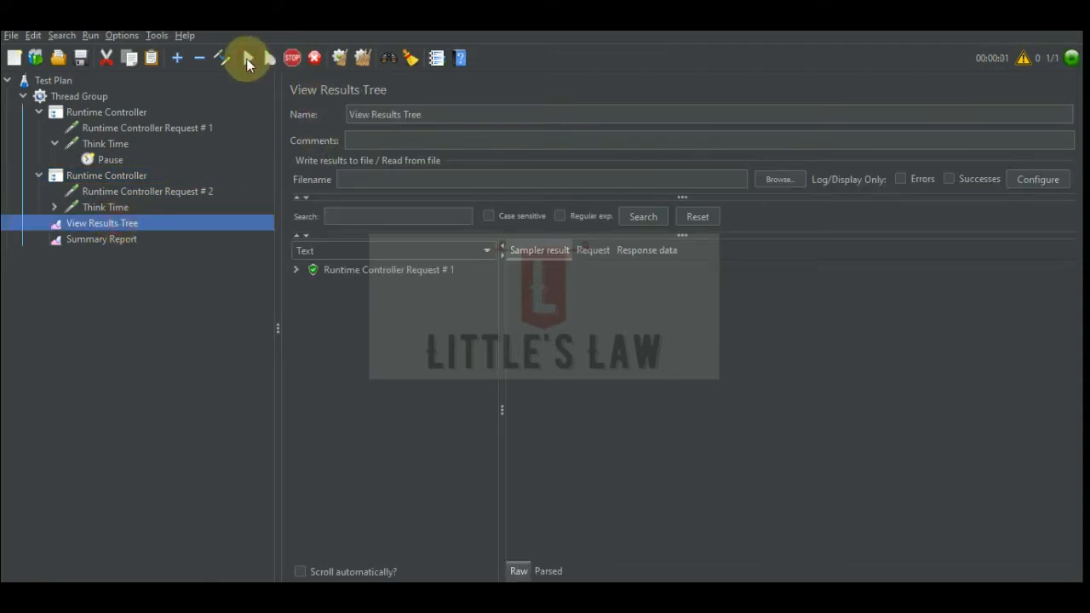
click(101, 243)
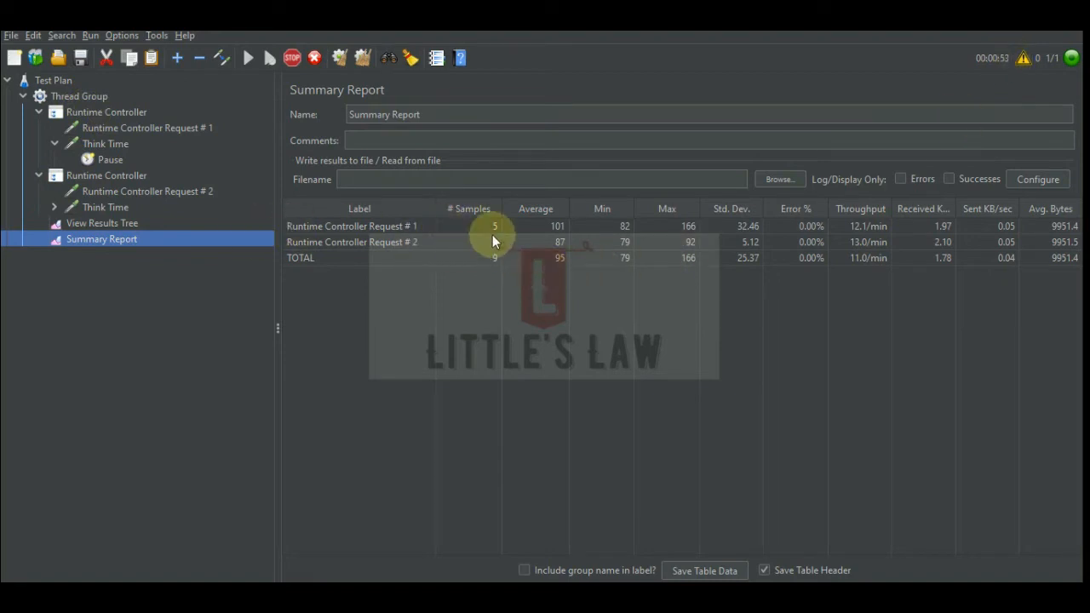
- Compare the two Runtime Controllers' configured runtimes with the Summary Report's sample counts and the test's total elapsed time
click(89, 96)
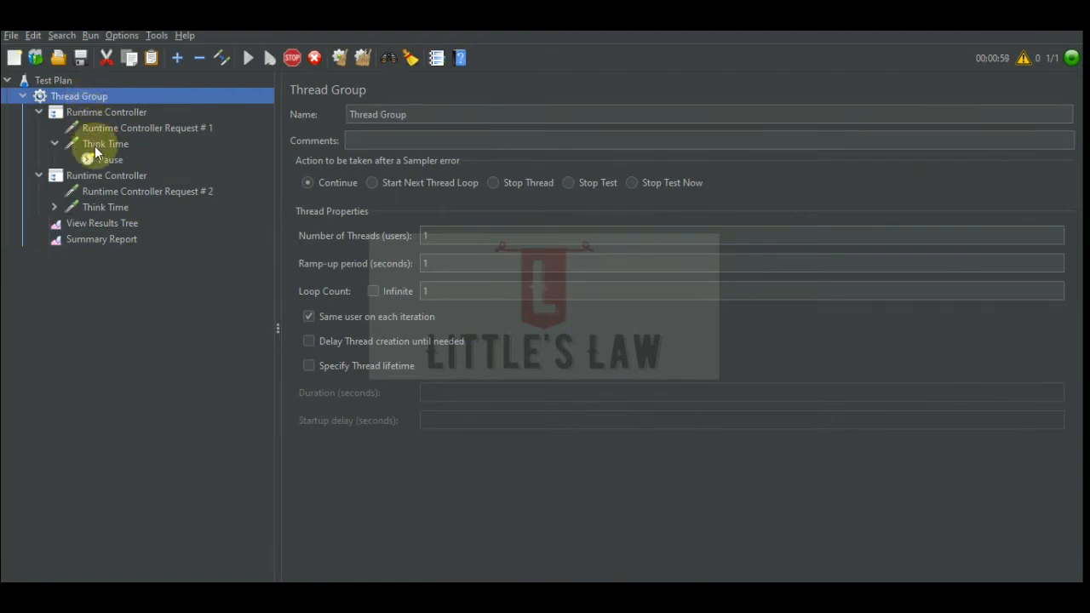
click(99, 177)
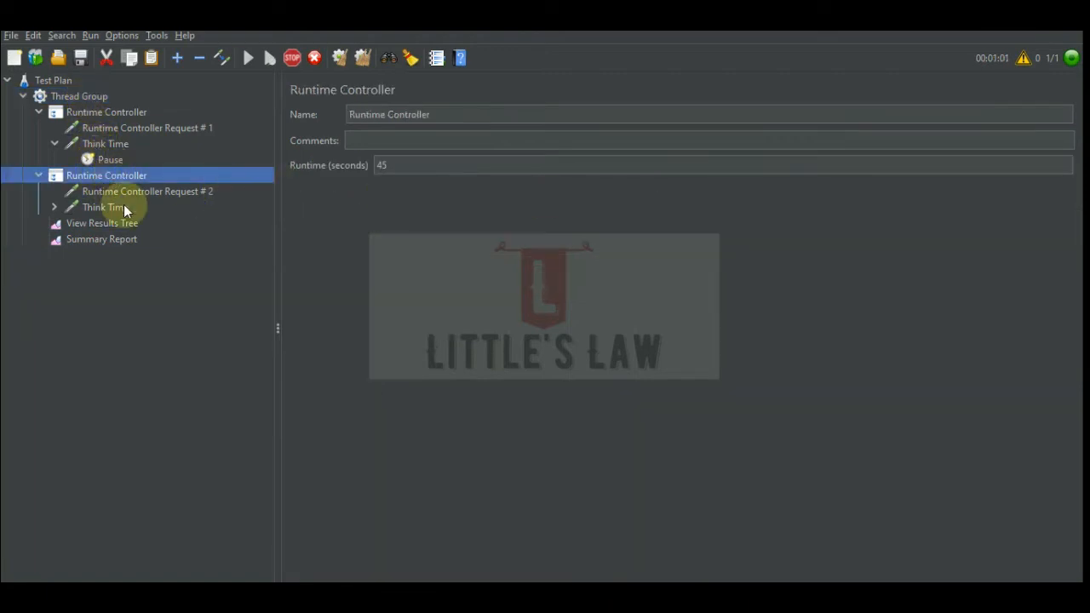
click(101, 241)
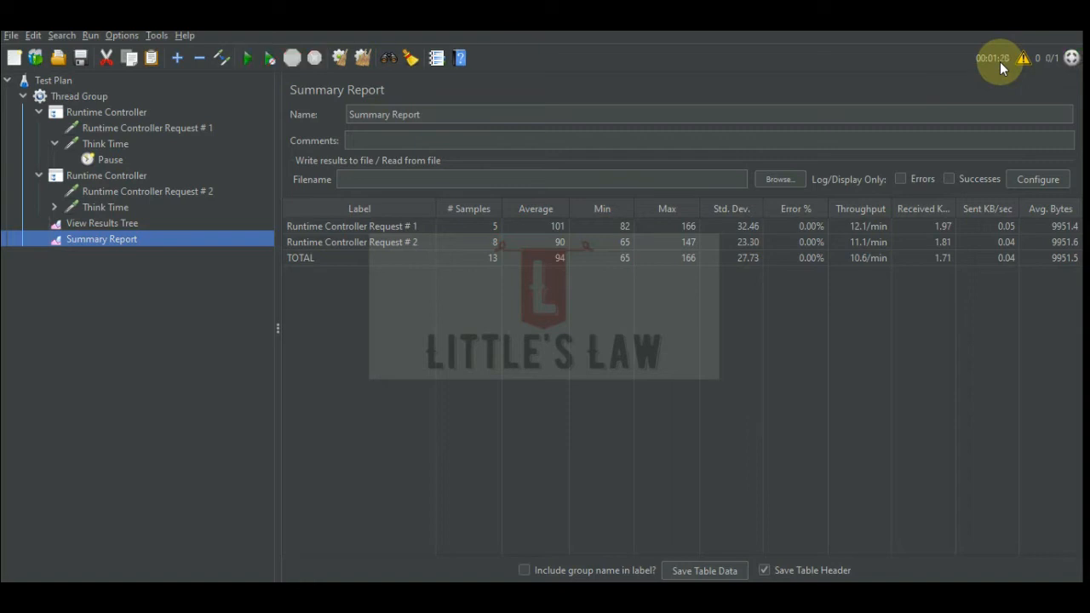
click(120, 112)
click(115, 175)
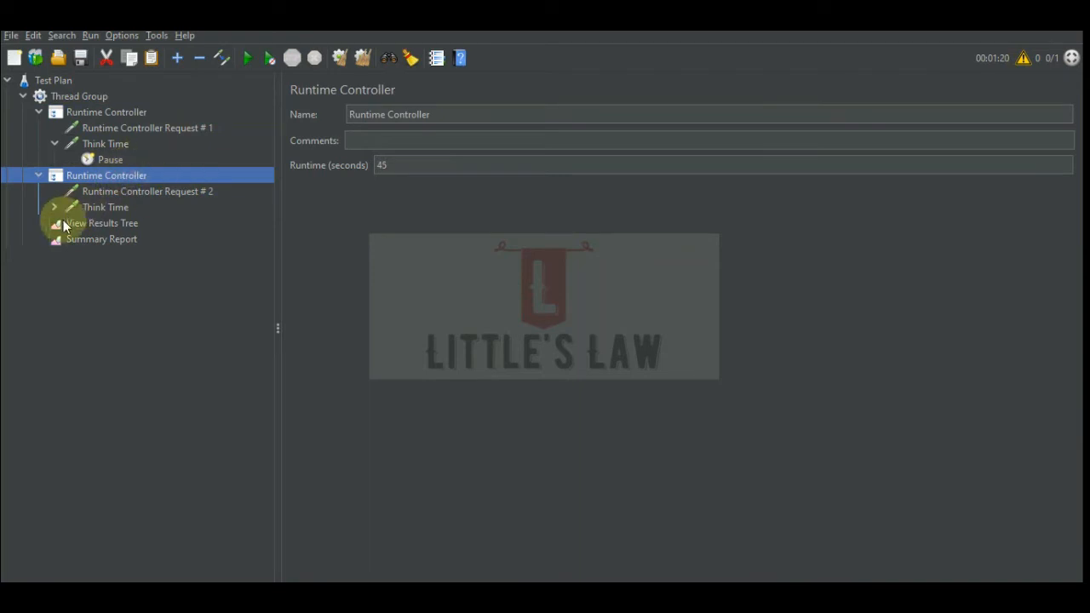
click(107, 242)
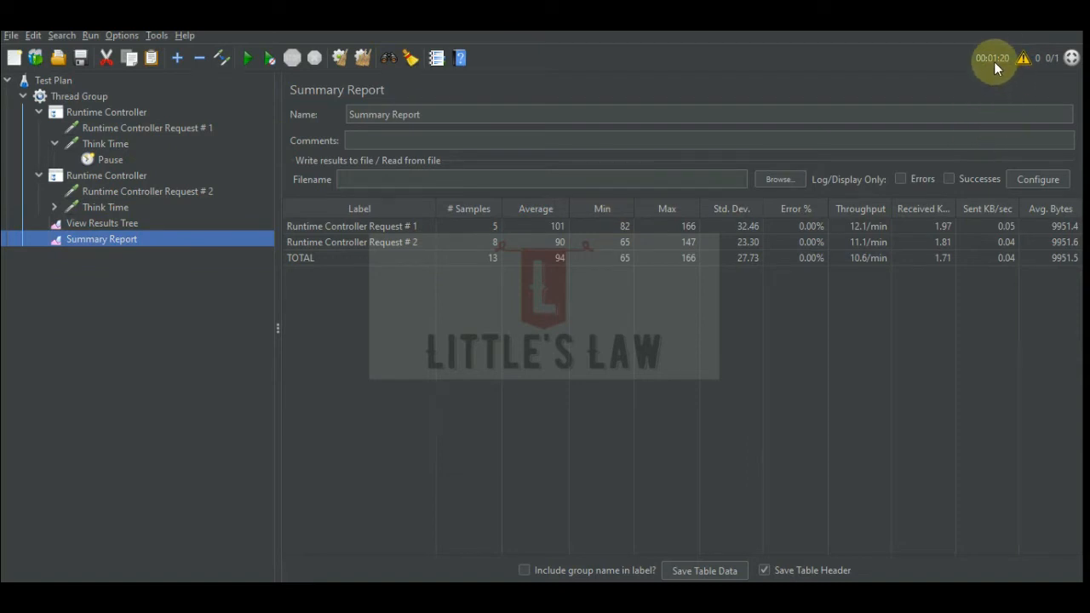
click(90, 112)
- Duplicate the second Runtime Controller together with its child elements in the Thread Group
click(106, 176)
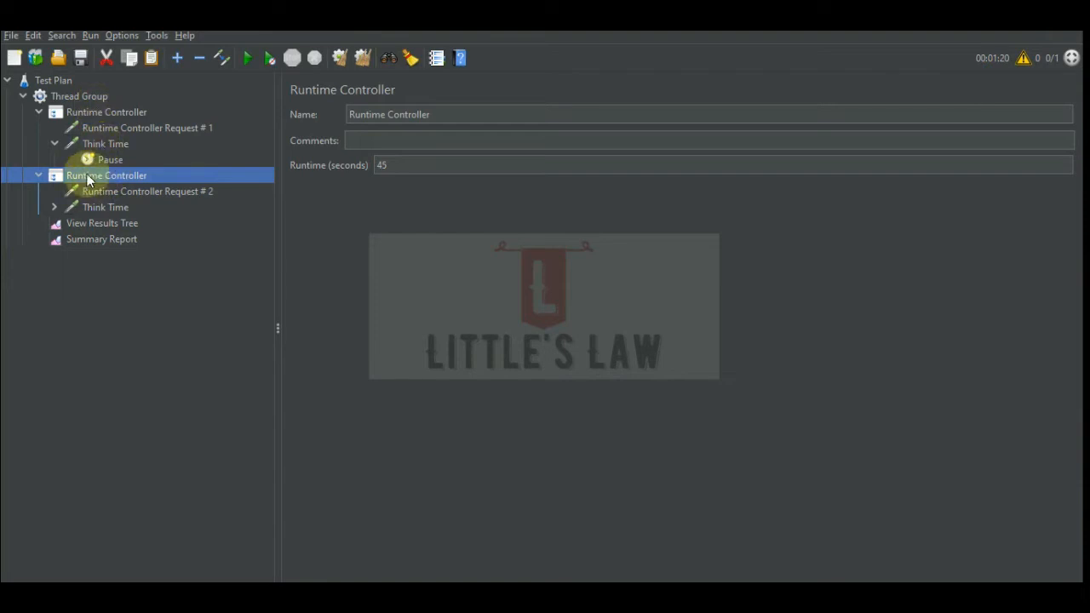
right_click(88, 176)
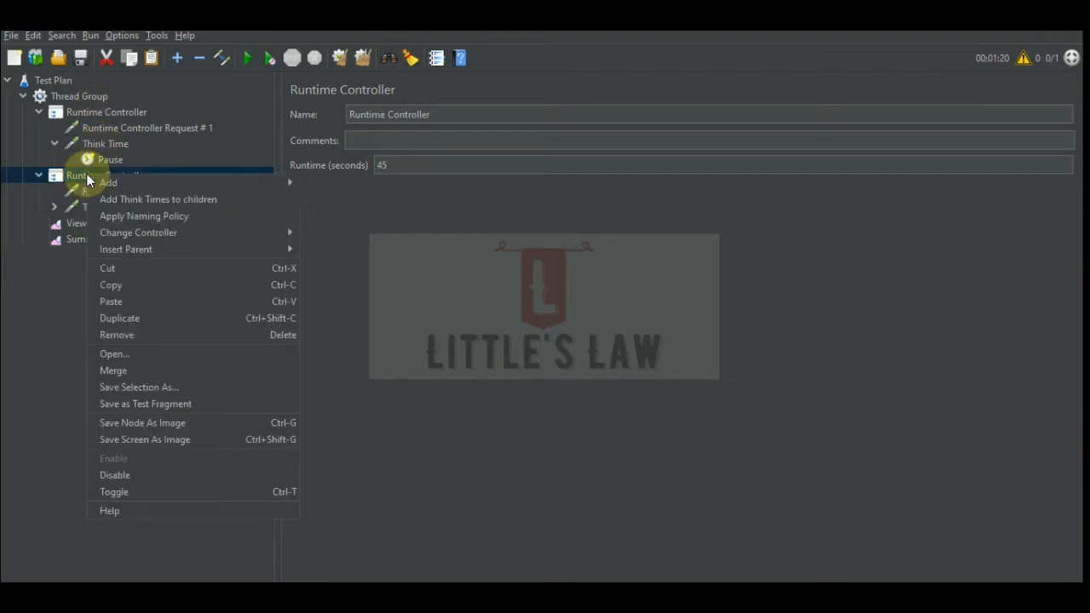
click(107, 318)
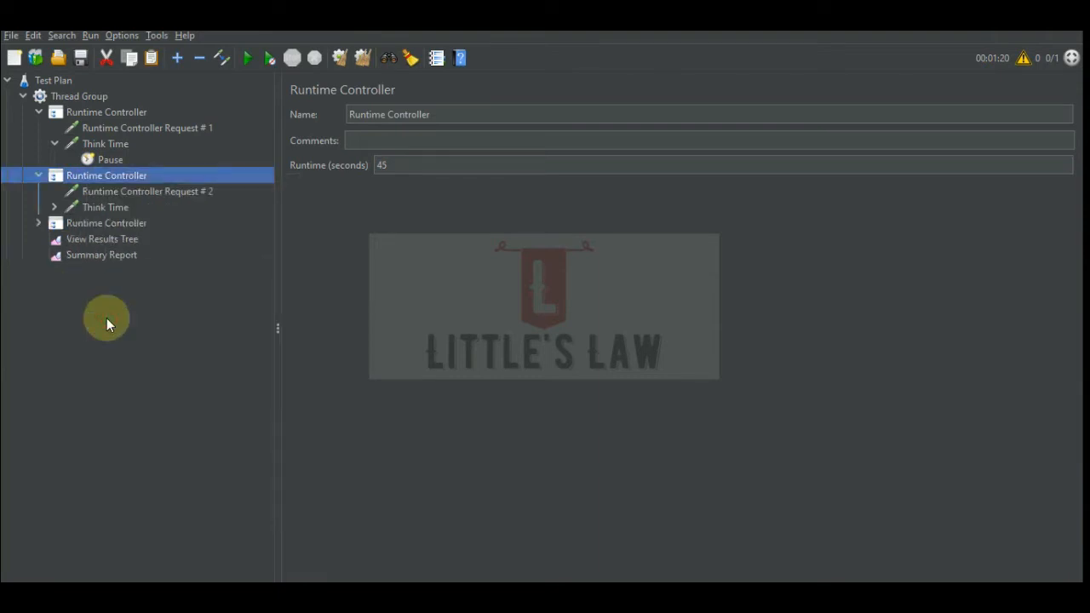
- Expand the third Runtime Controller and rename its HTTP request as "Runtime Controller Request # 3"
click(38, 222)
click(119, 240)
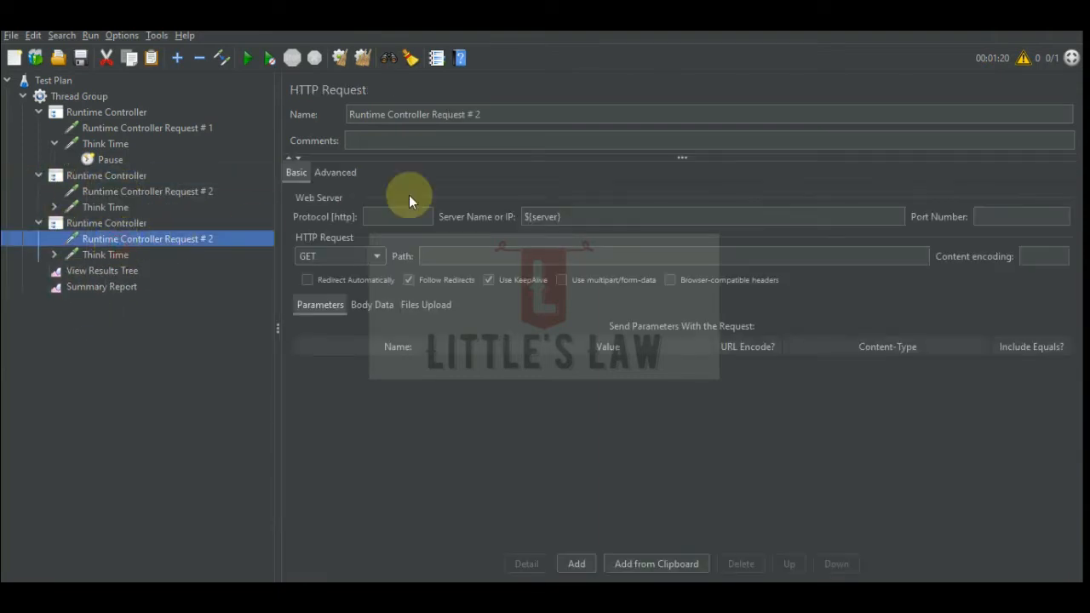
click(498, 113)
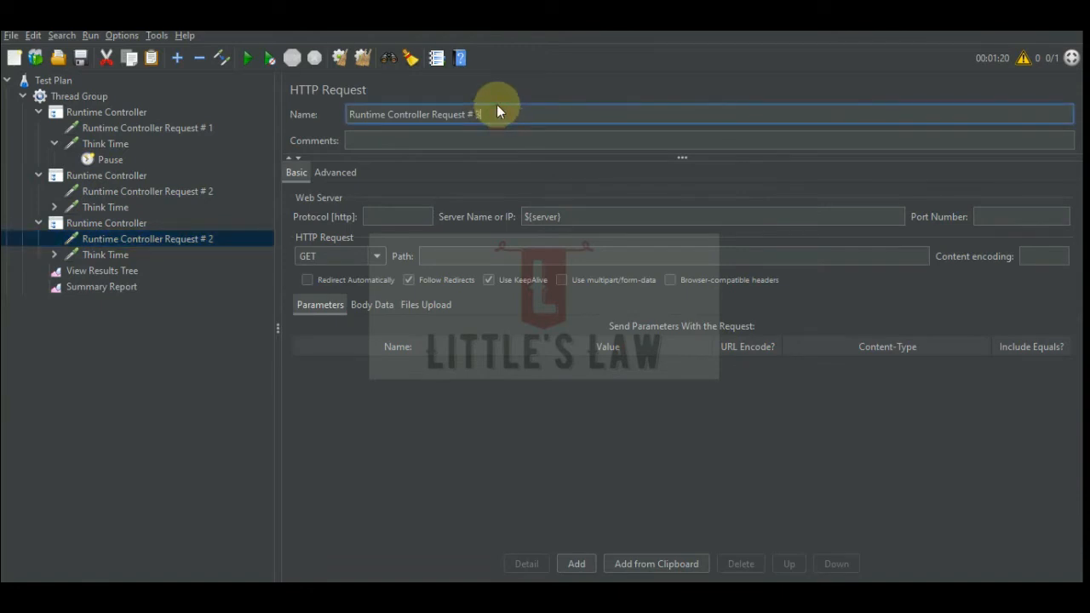
click(106, 383)
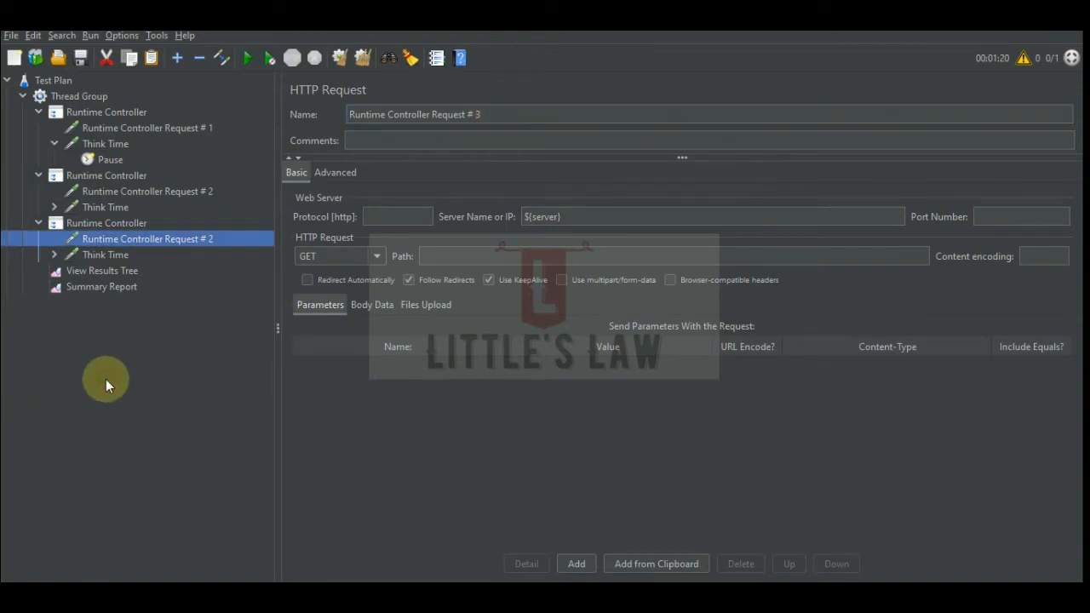
- Set the third Runtime Controller's runtime to 15 seconds
click(120, 222)
click(385, 164)
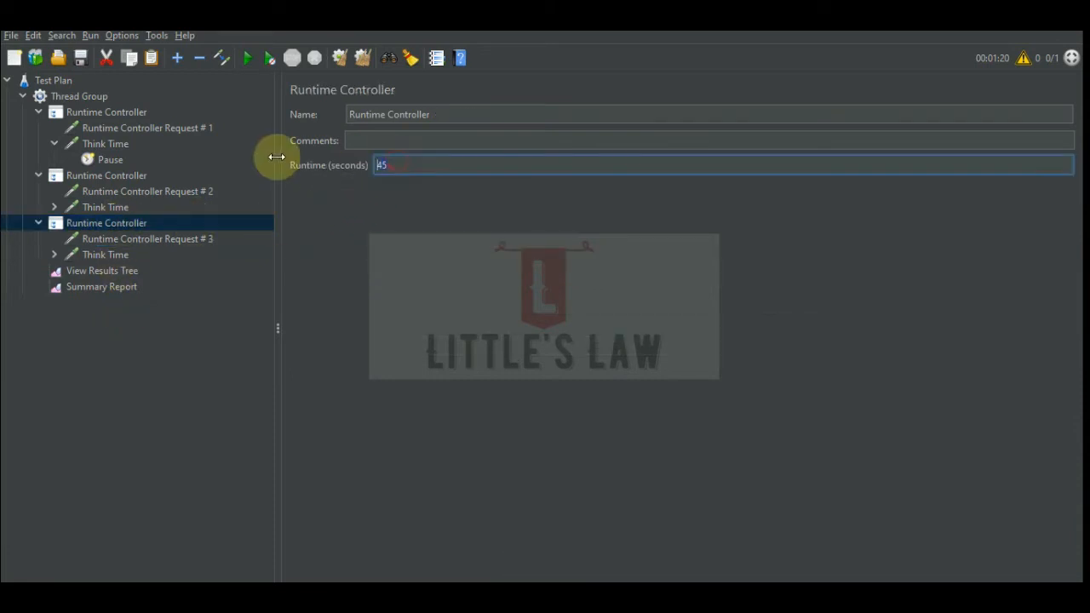
text(15)
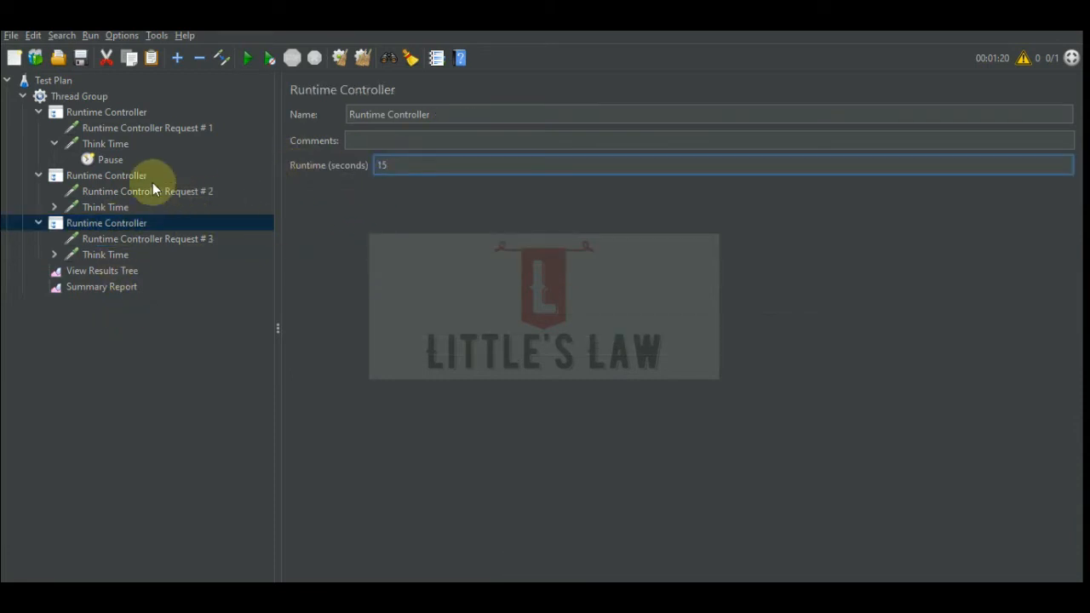
- Set the first Runtime Controller's runtime to 20 seconds and the second one's to 25 seconds
click(114, 114)
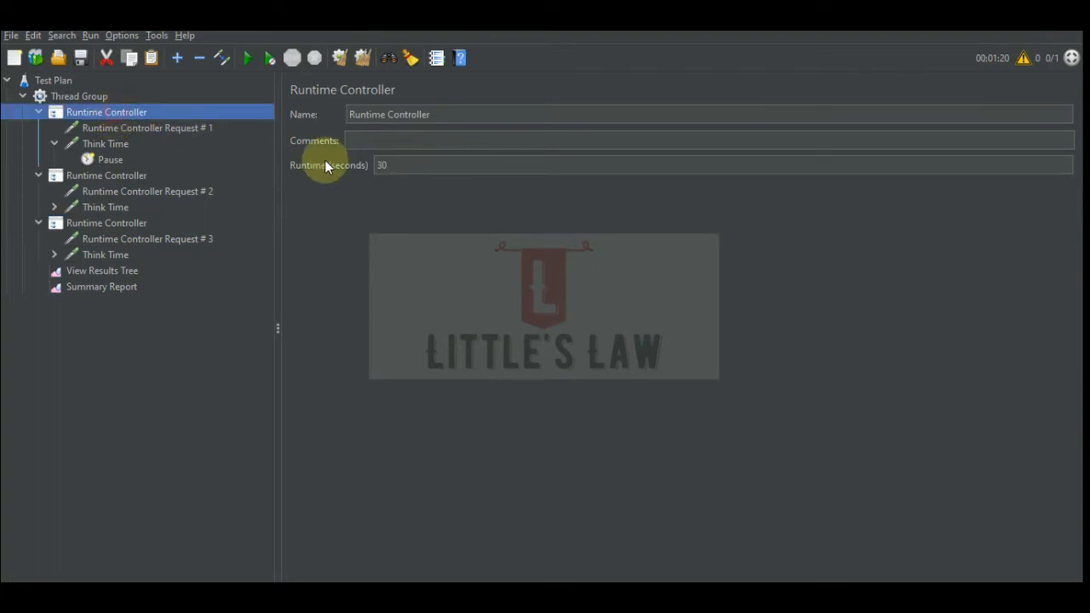
double_click(395, 164)
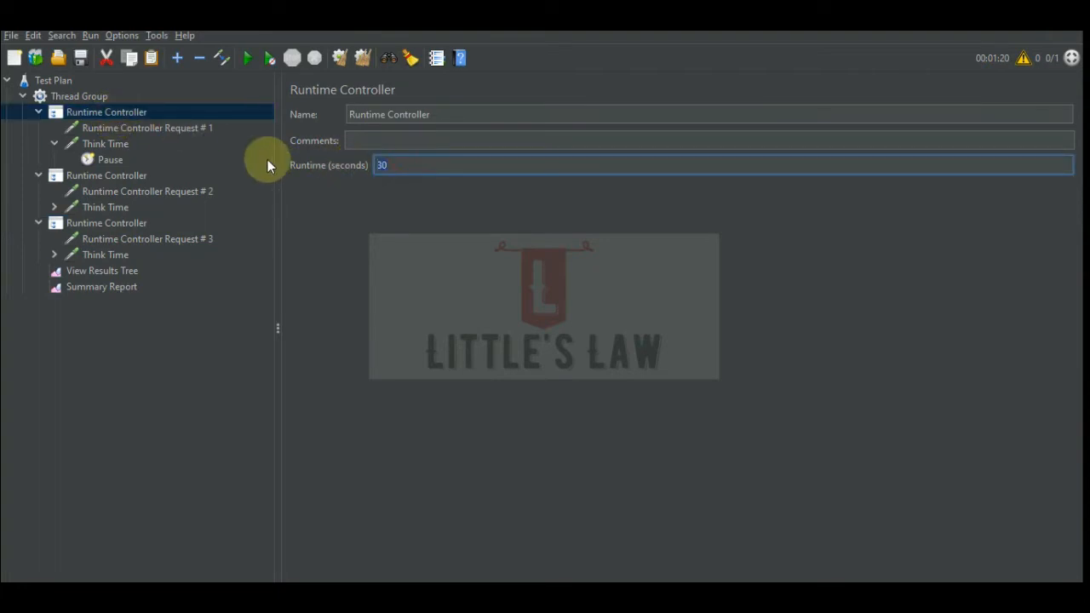
text(20)
click(119, 176)
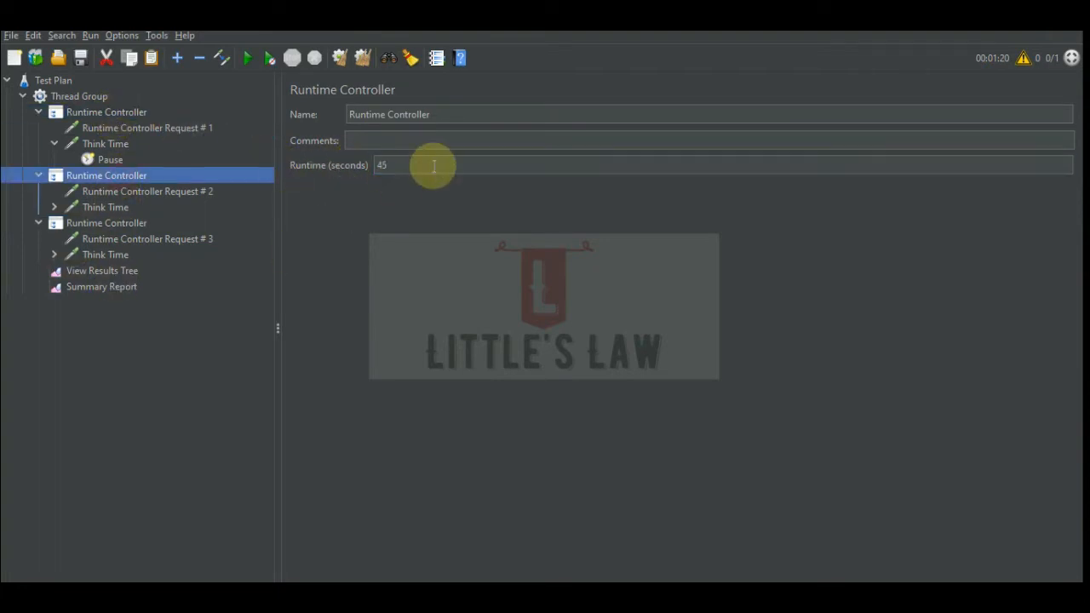
double_click(430, 165)
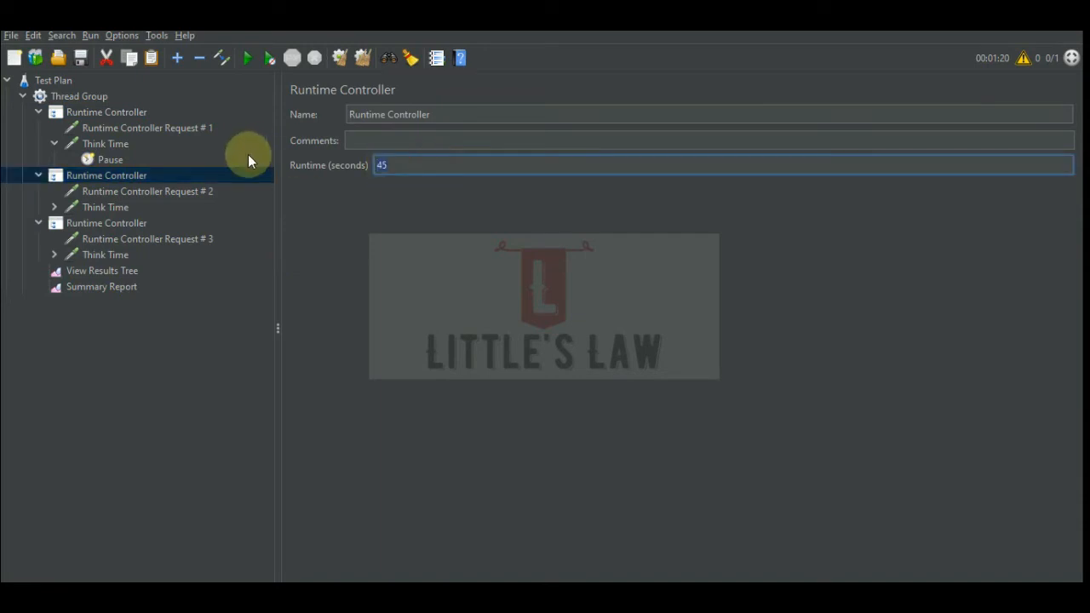
text(25)
click(155, 226)
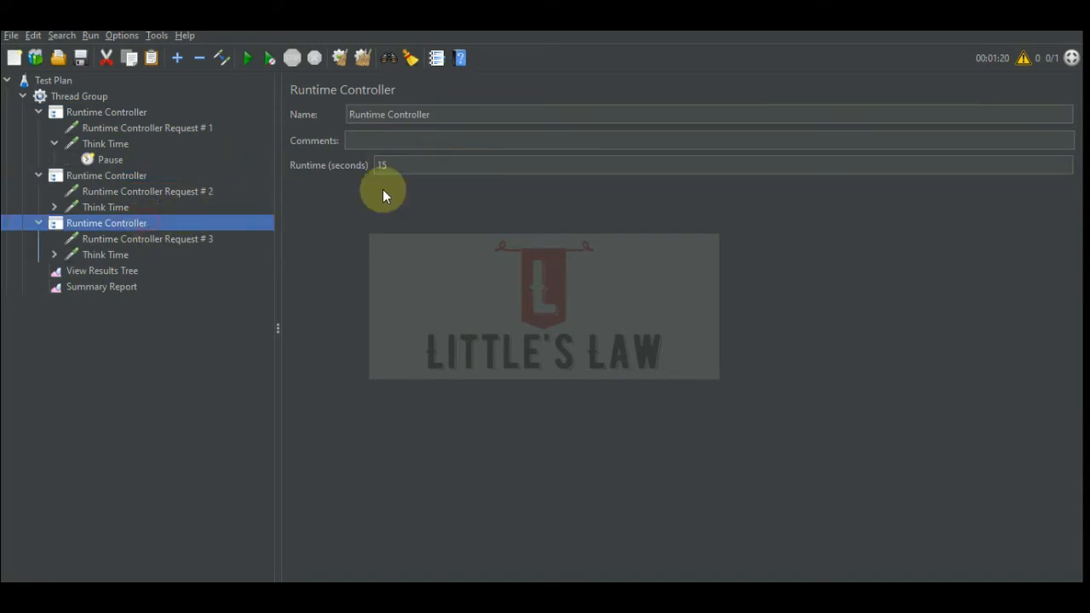
- Clear the results from all listeners and run the test plan with View Results Tree open
click(101, 270)
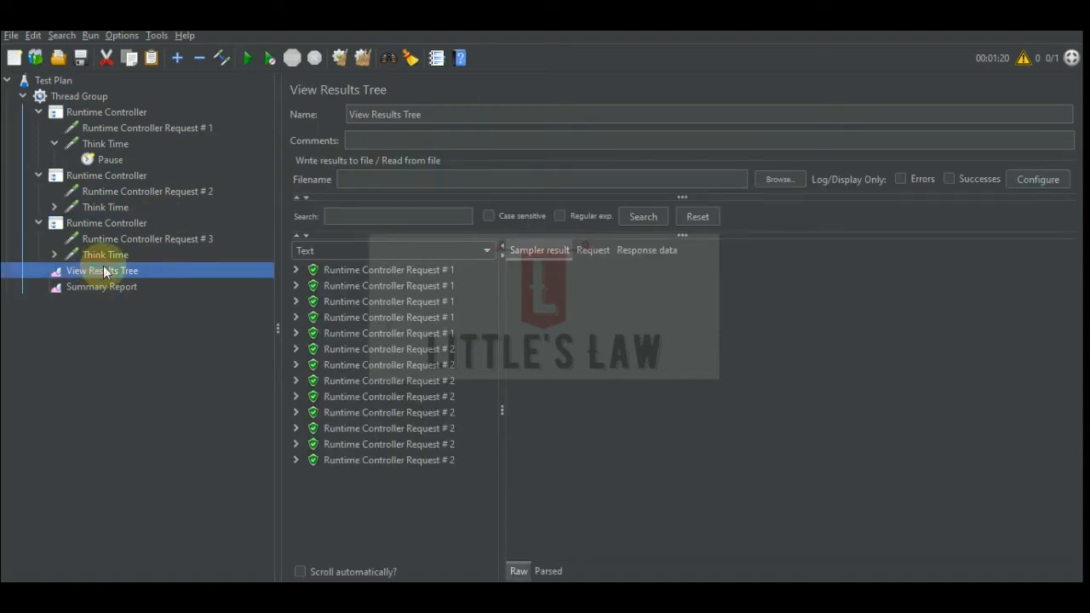
click(370, 56)
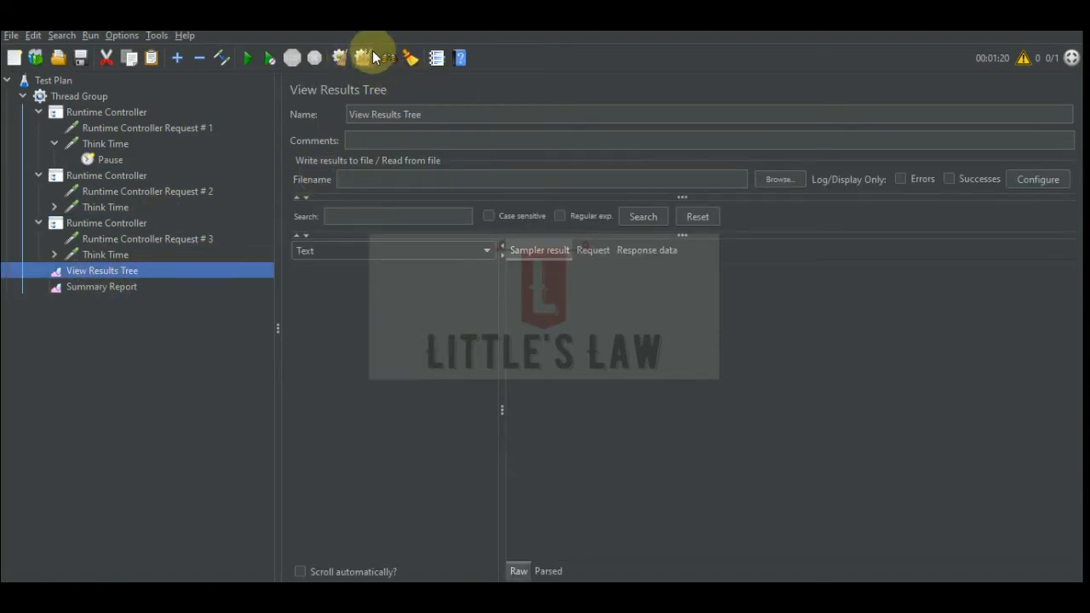
click(255, 56)
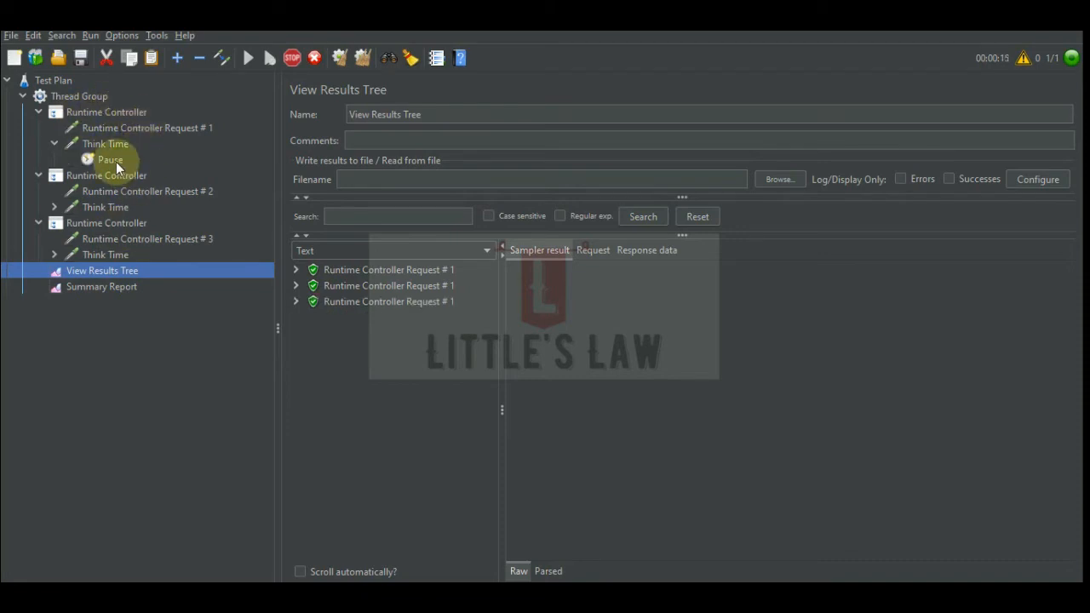
- Check the first two Runtime Controllers' runtimes during the run and examine the sample counts per request in the Summary Report
click(108, 129)
click(109, 114)
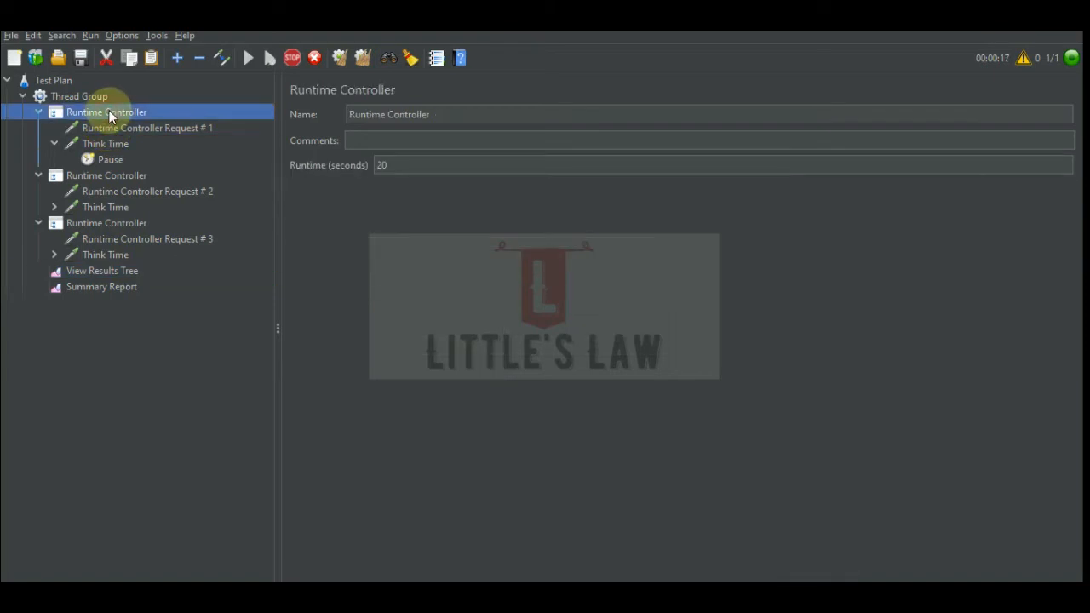
click(111, 177)
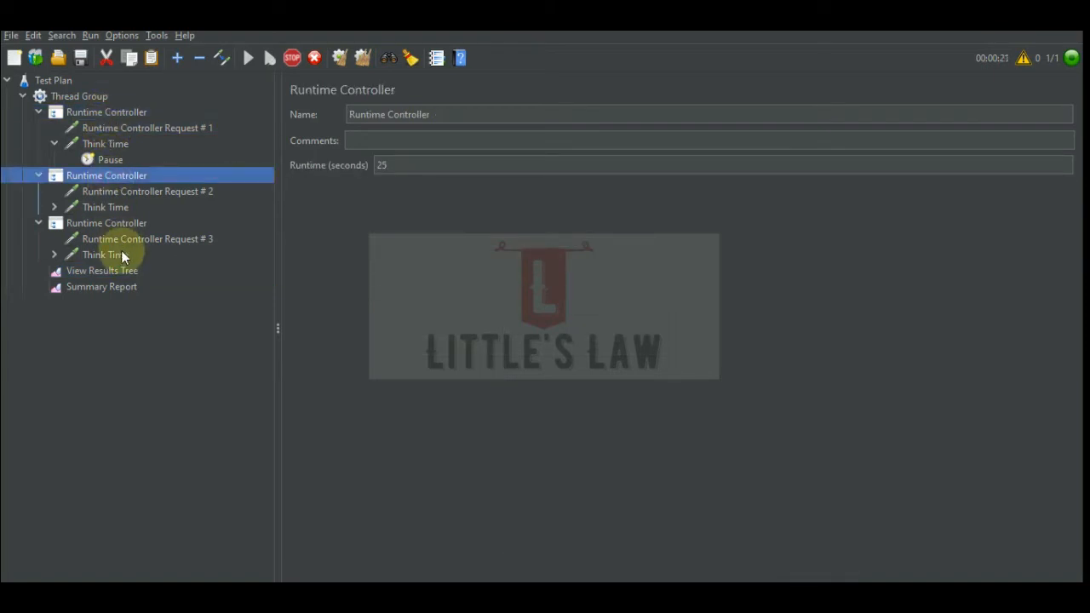
click(91, 290)
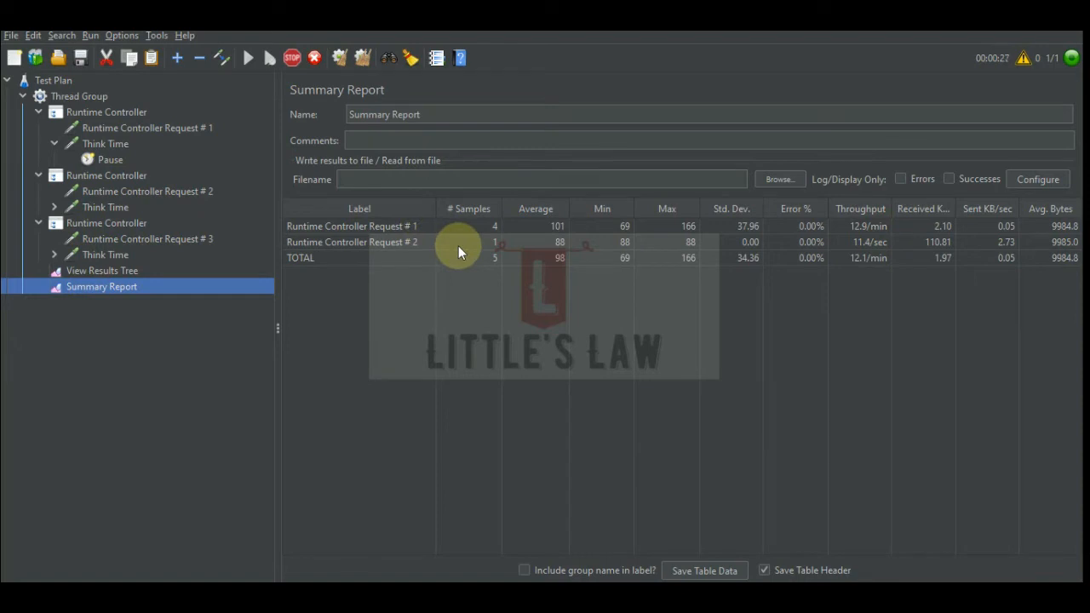
- Check the second and third Runtime Controllers' runtimes during the run and examine the results in View Results Tree and the Summary Report
click(98, 177)
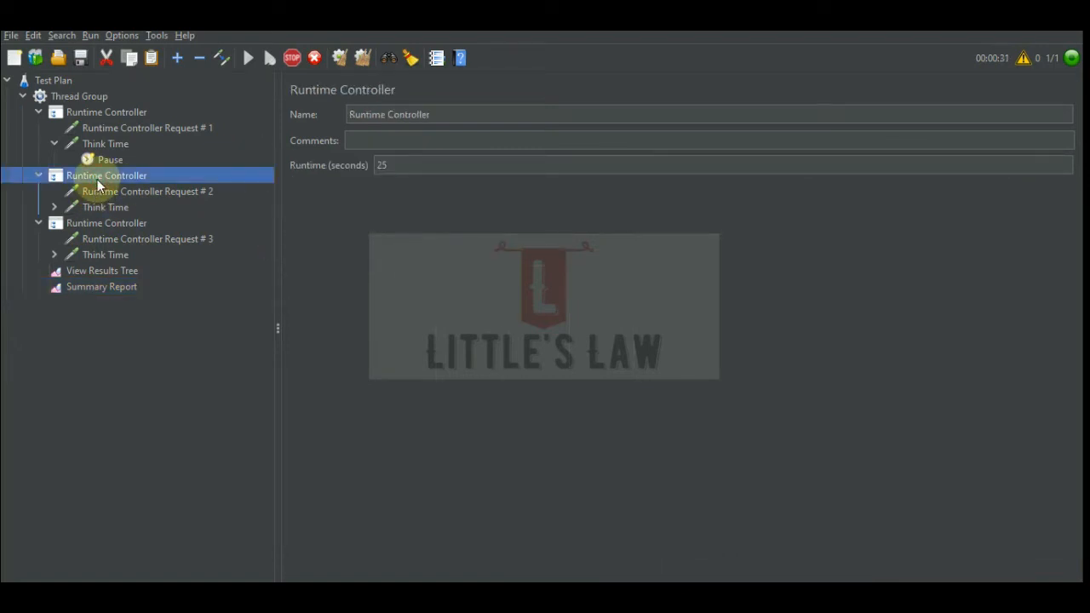
click(130, 223)
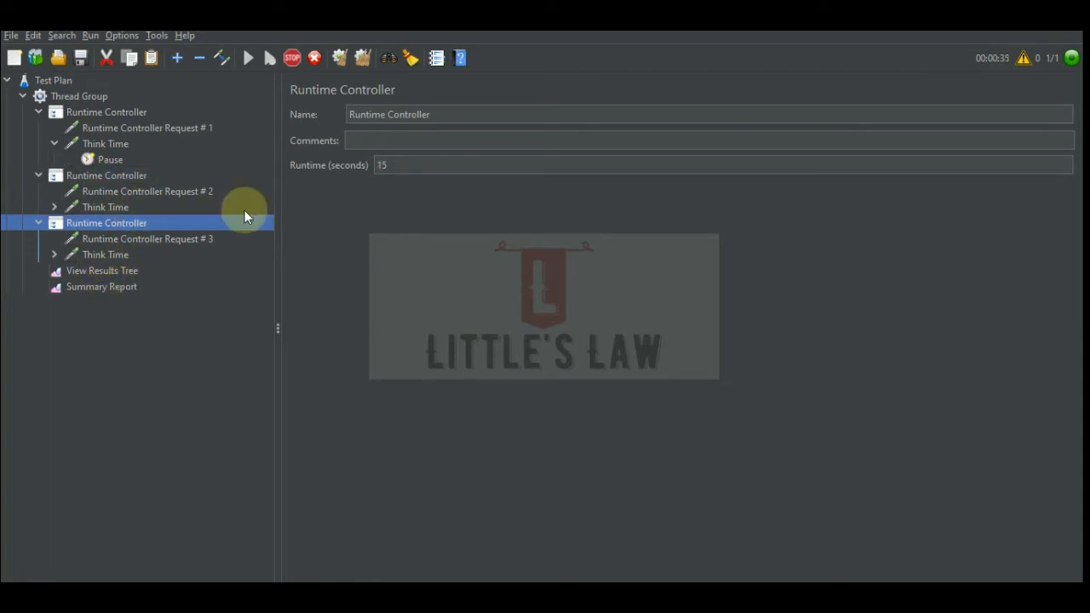
click(375, 166)
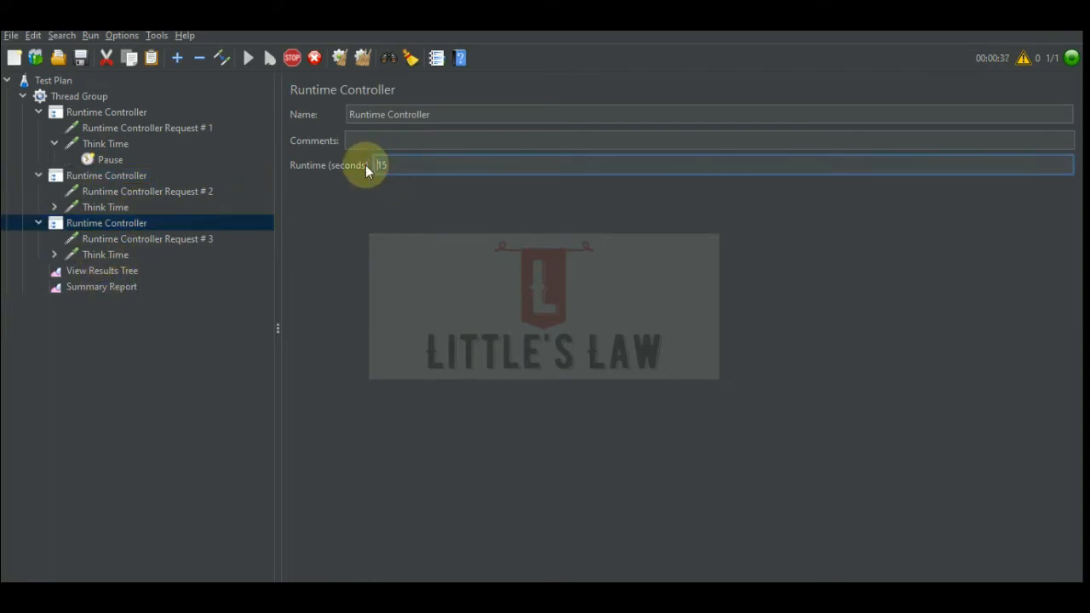
click(96, 271)
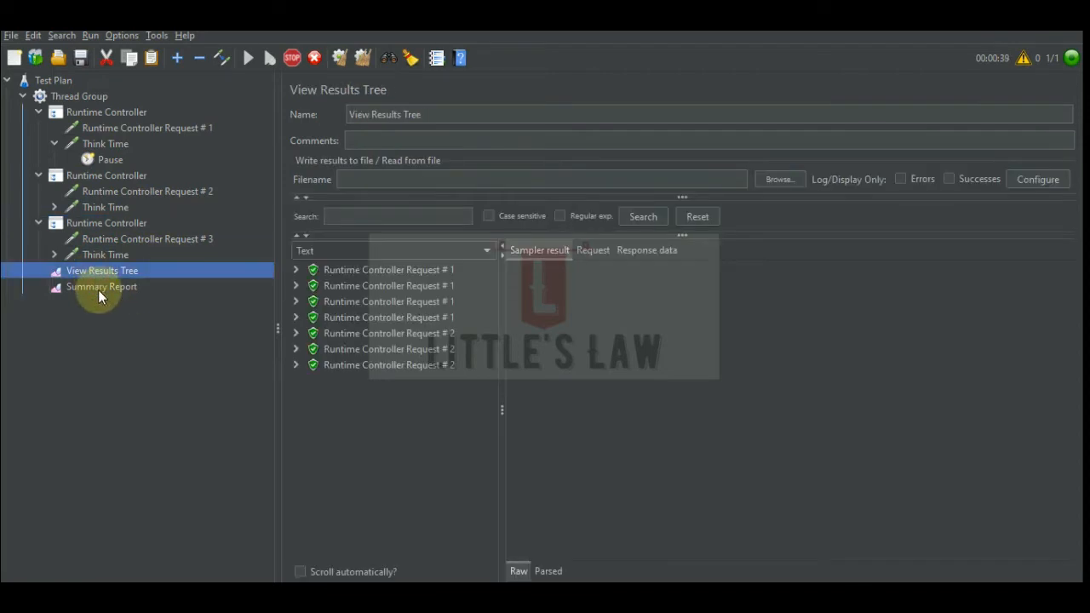
click(98, 288)
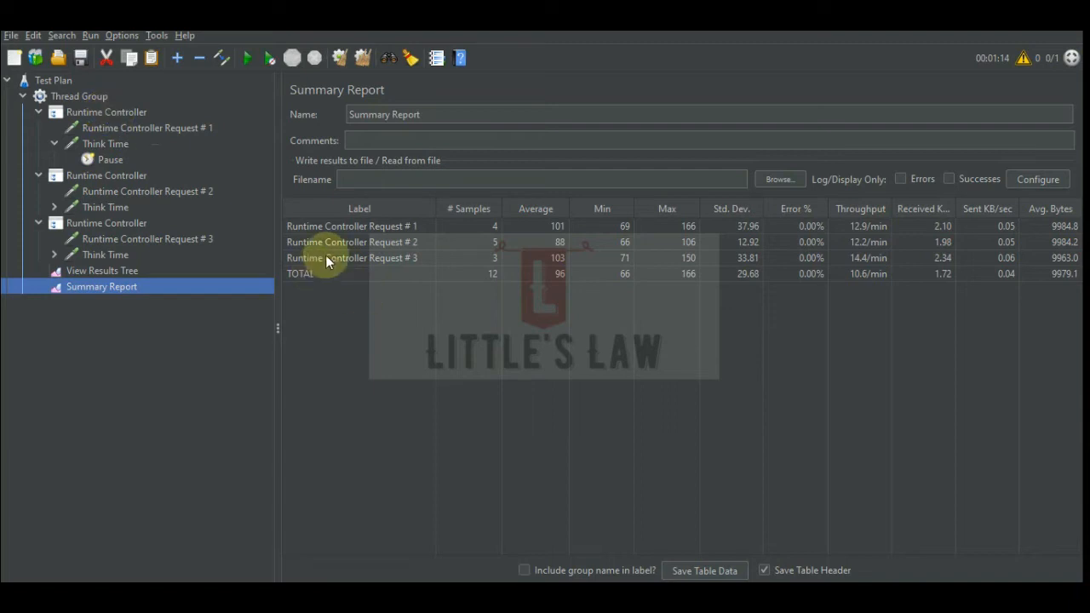
click(79, 97)
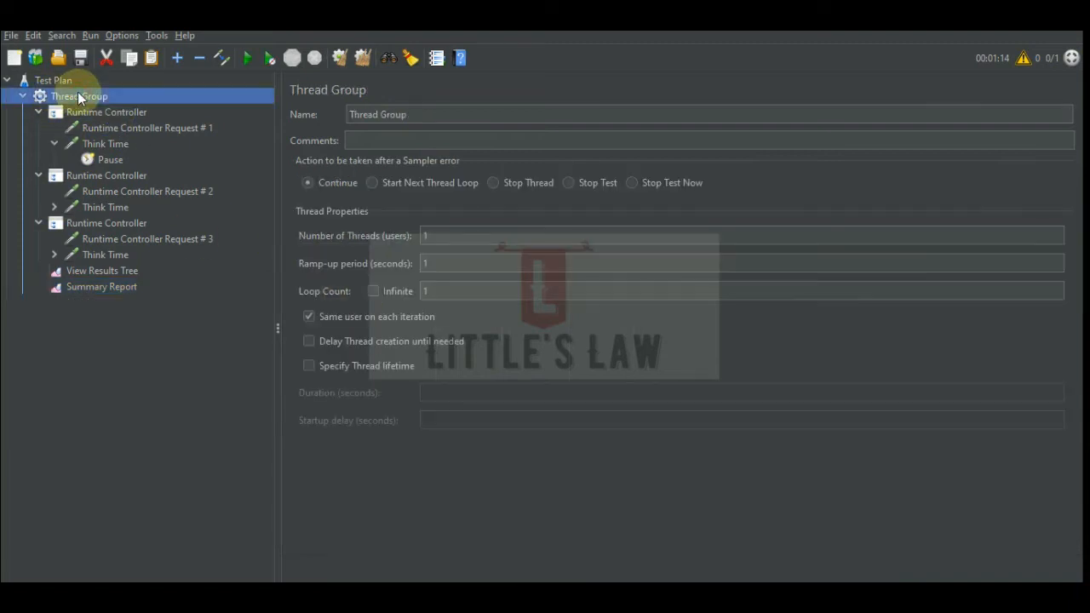
right_click(78, 97)
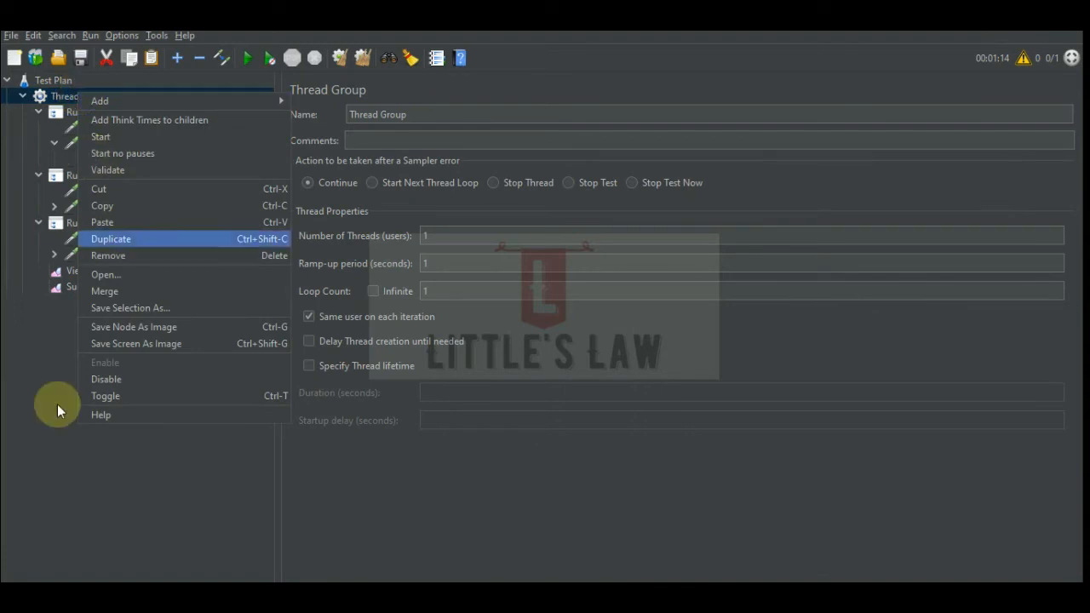
click(34, 377)
- Remove the second and third Runtime Controllers from the Thread Group, leaving only the one containing Runtime Controller Request # 1
click(107, 175)
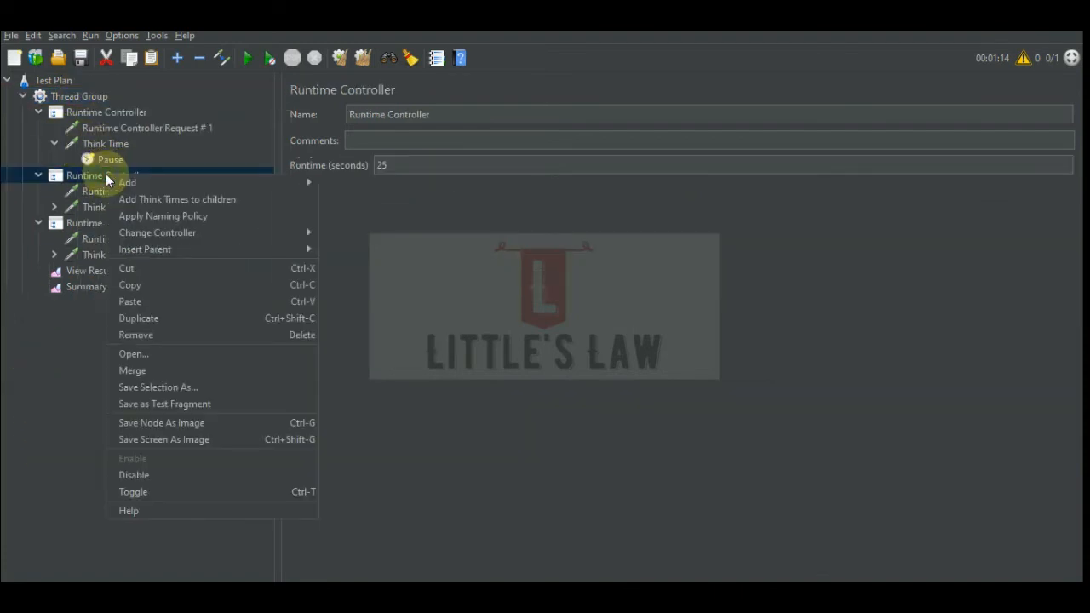
click(145, 333)
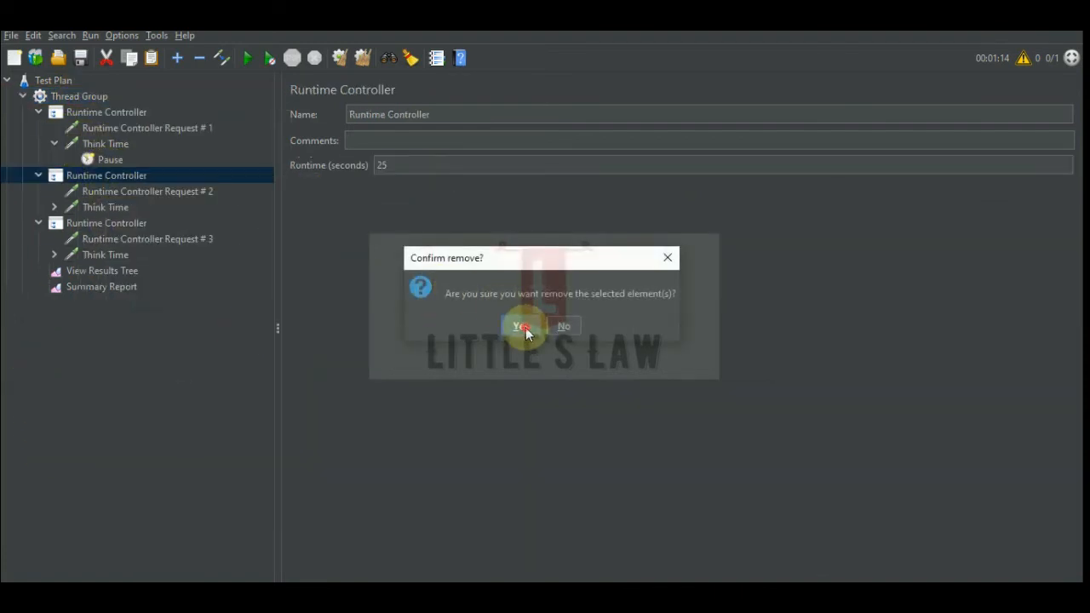
click(522, 329)
click(88, 176)
right_click(89, 176)
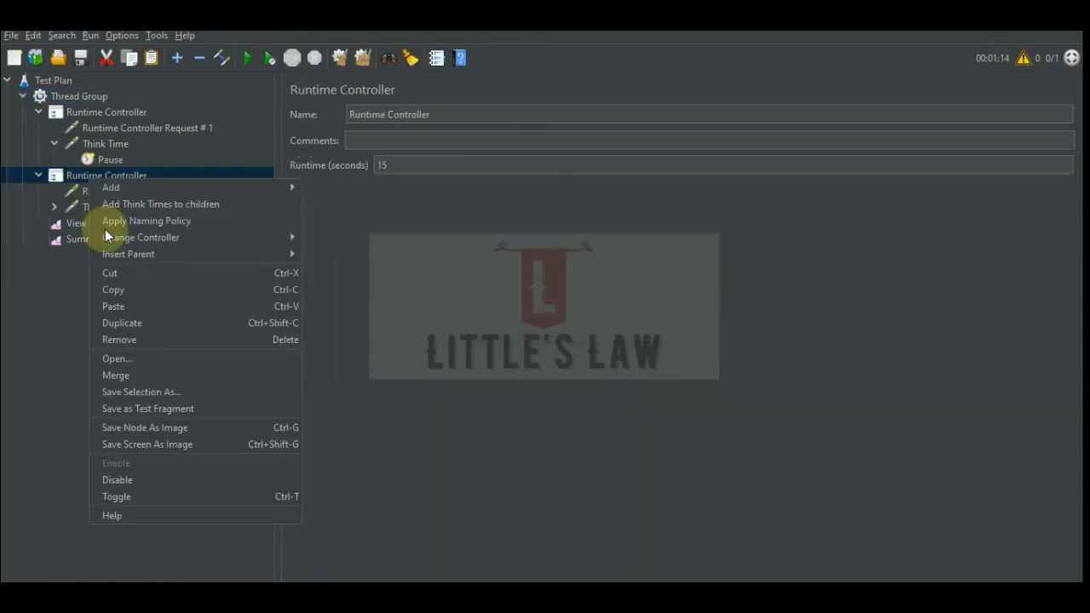
click(144, 340)
click(519, 325)
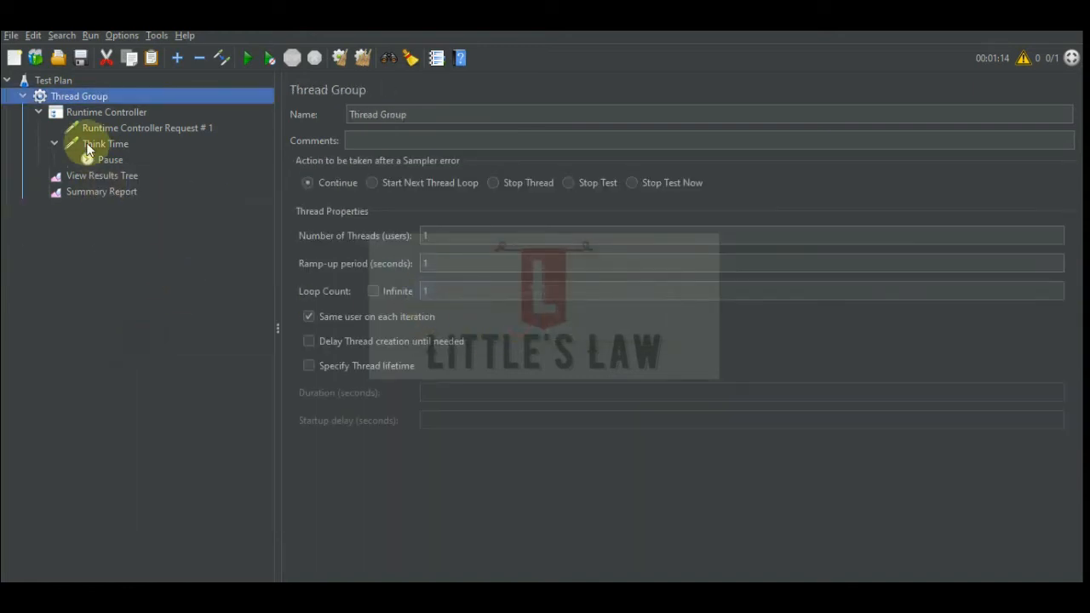
- Duplicate the Thread Group and check the thread properties of the copy
right_click(83, 96)
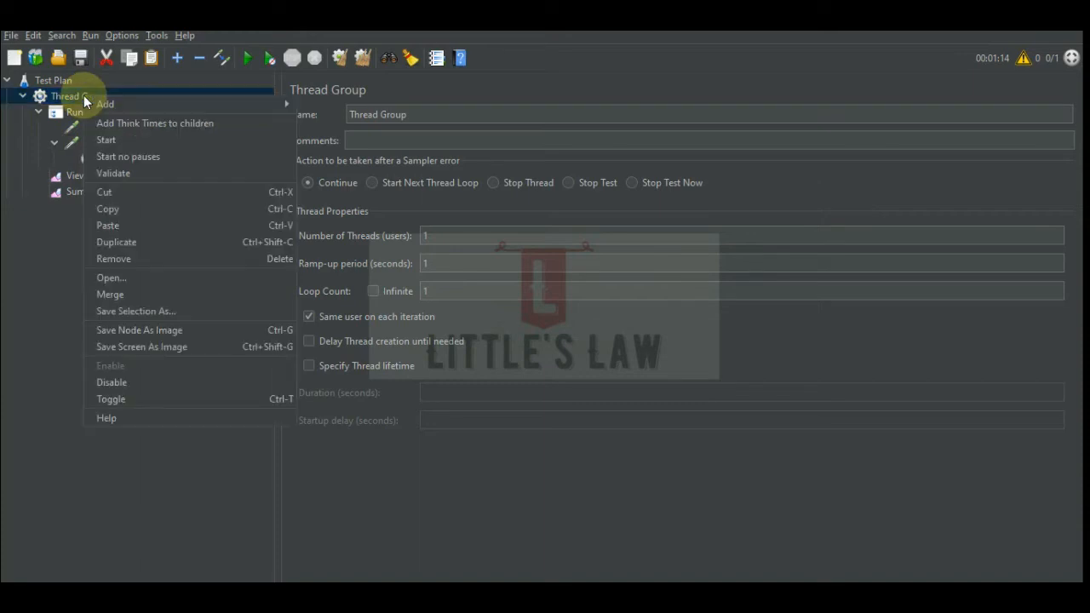
click(110, 241)
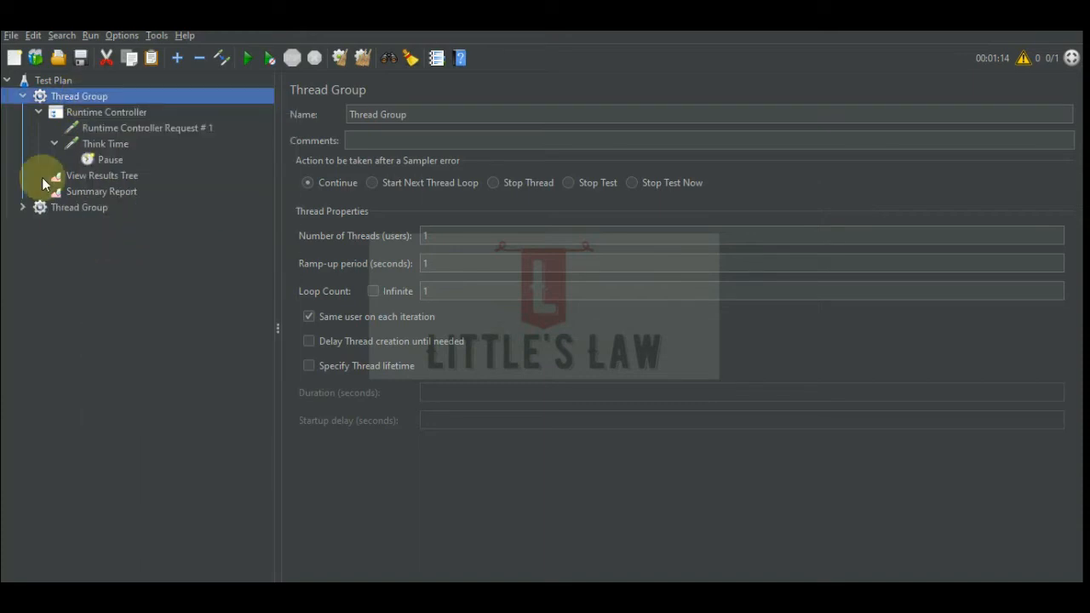
click(54, 79)
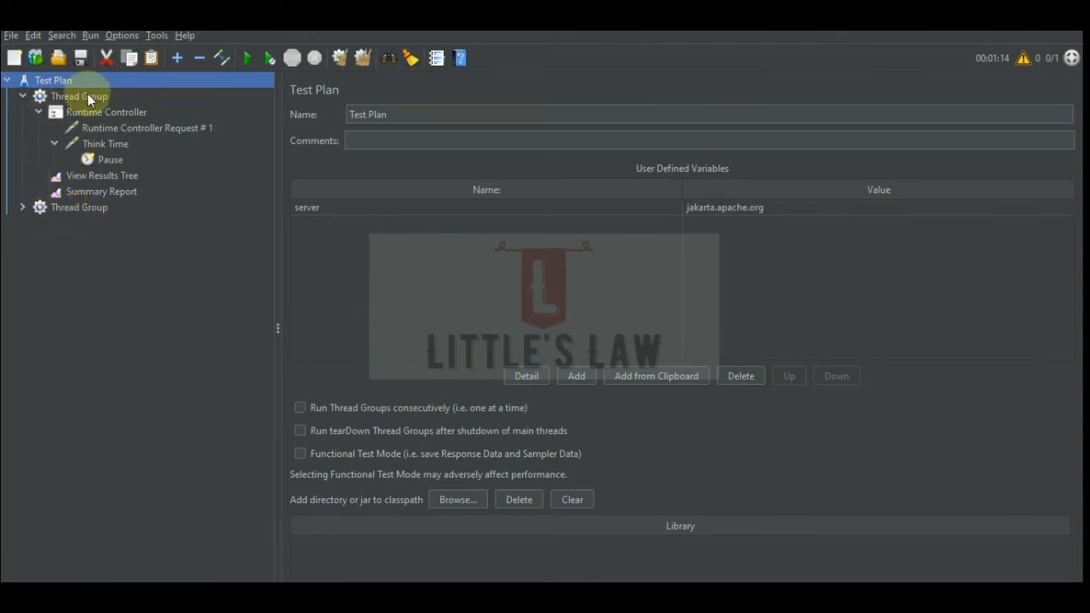
click(62, 210)
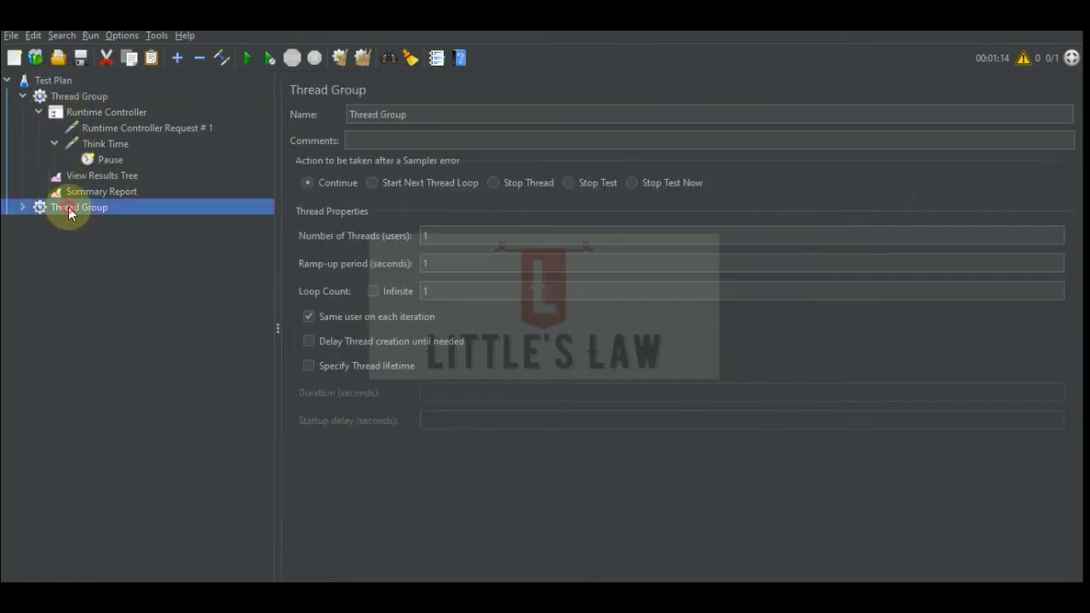
click(436, 235)
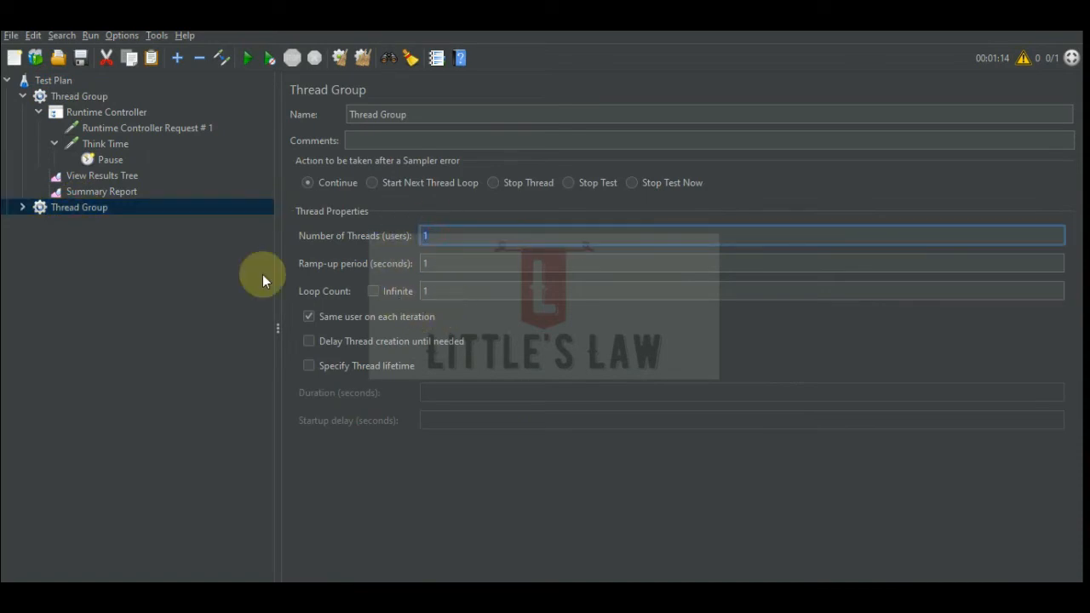
- Rename the HTTP request in the duplicated Thread Group to Runtime Controller Request # 2
click(24, 206)
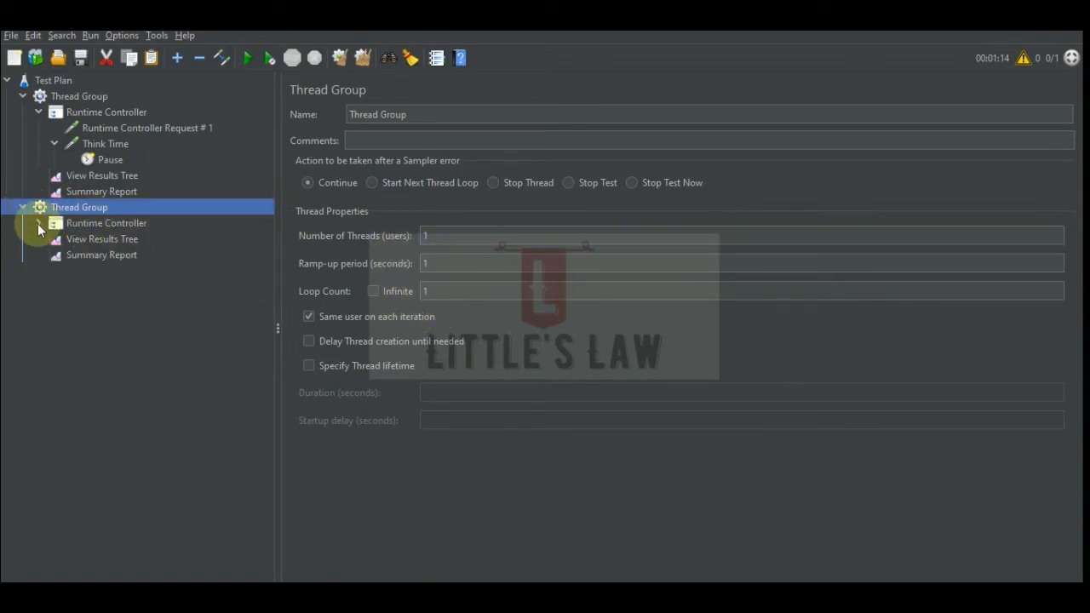
click(38, 224)
click(99, 238)
click(494, 115)
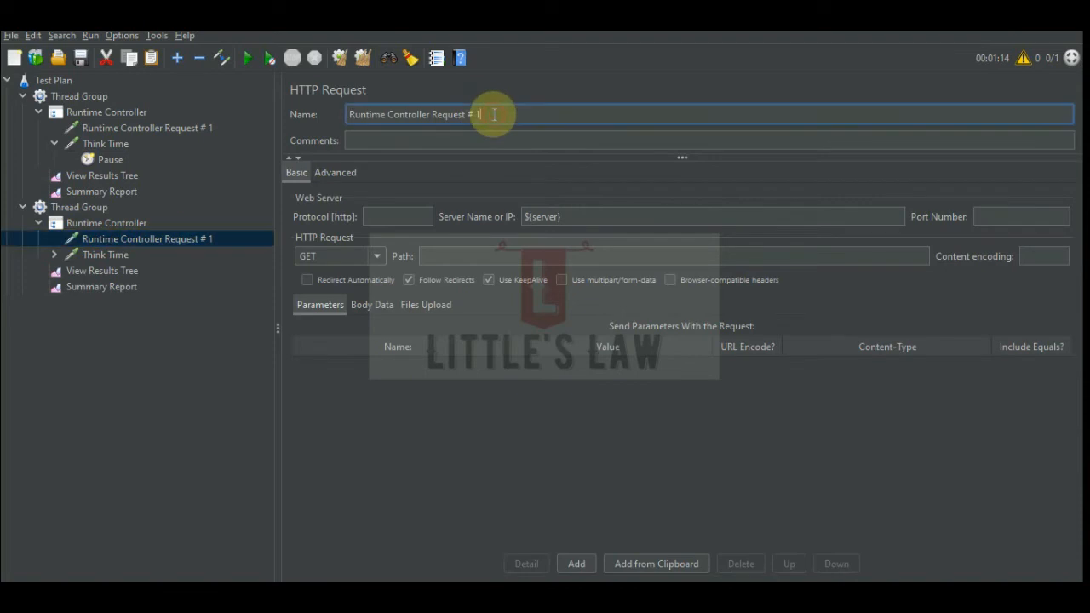
text(2)
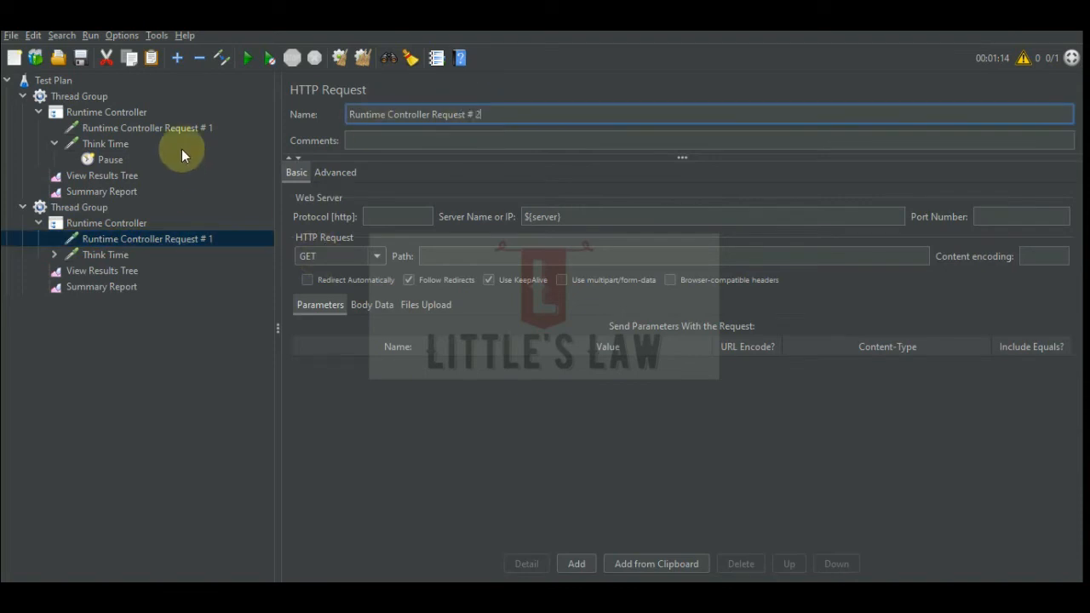
- Review the first Runtime Controller's runtime, both Thread Groups' thread properties and the second group's Summary Report
click(115, 114)
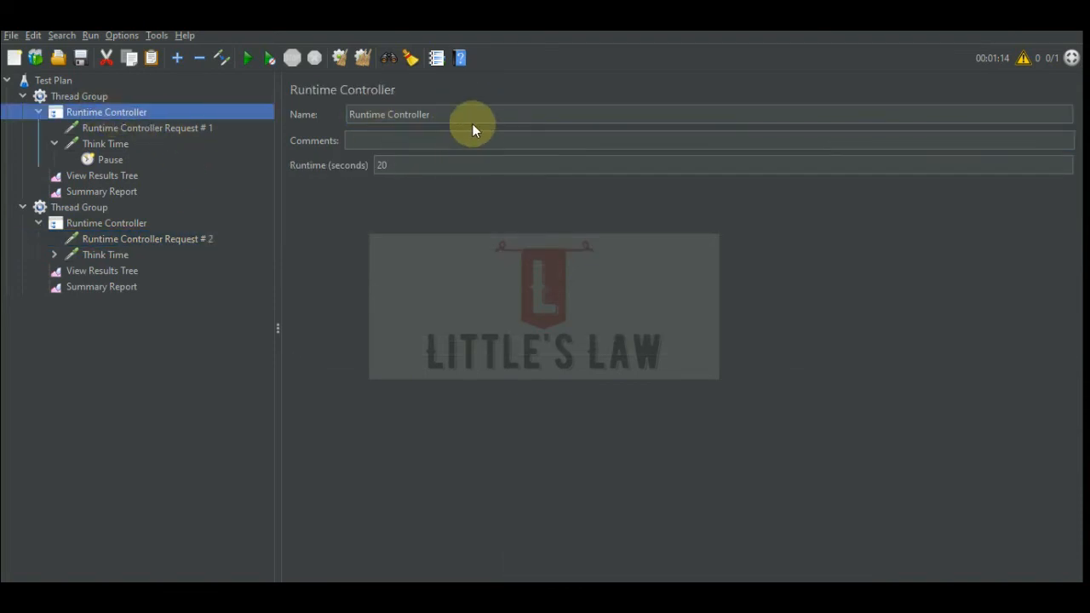
click(393, 165)
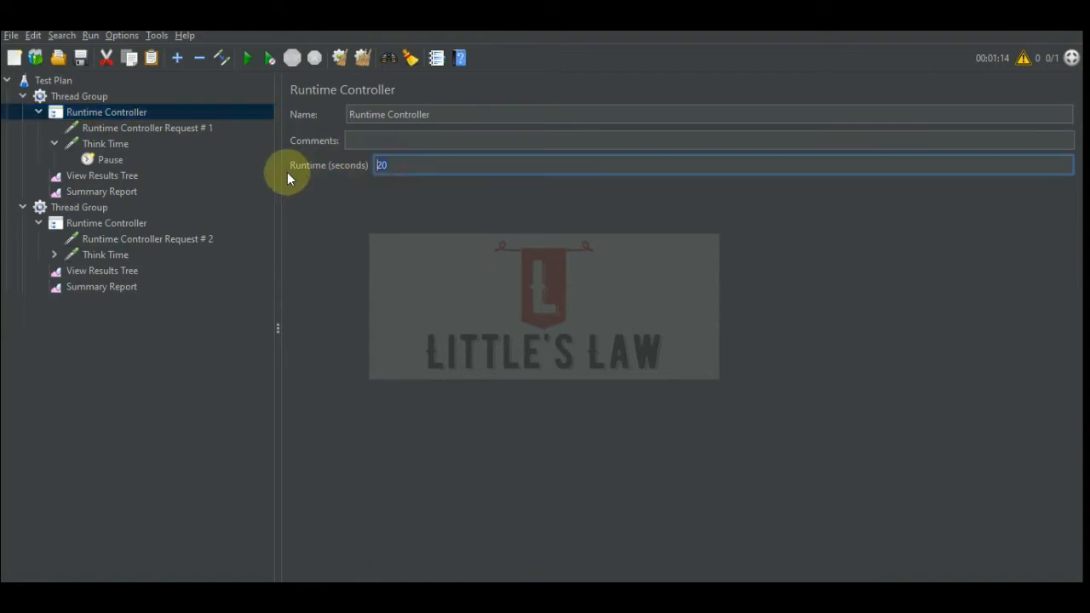
click(79, 207)
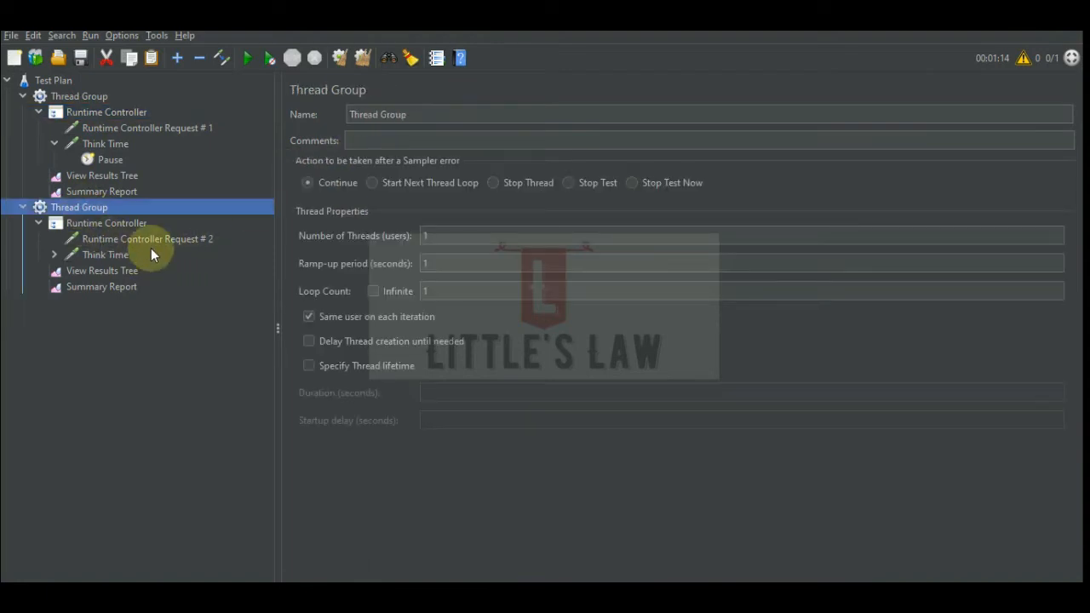
click(420, 234)
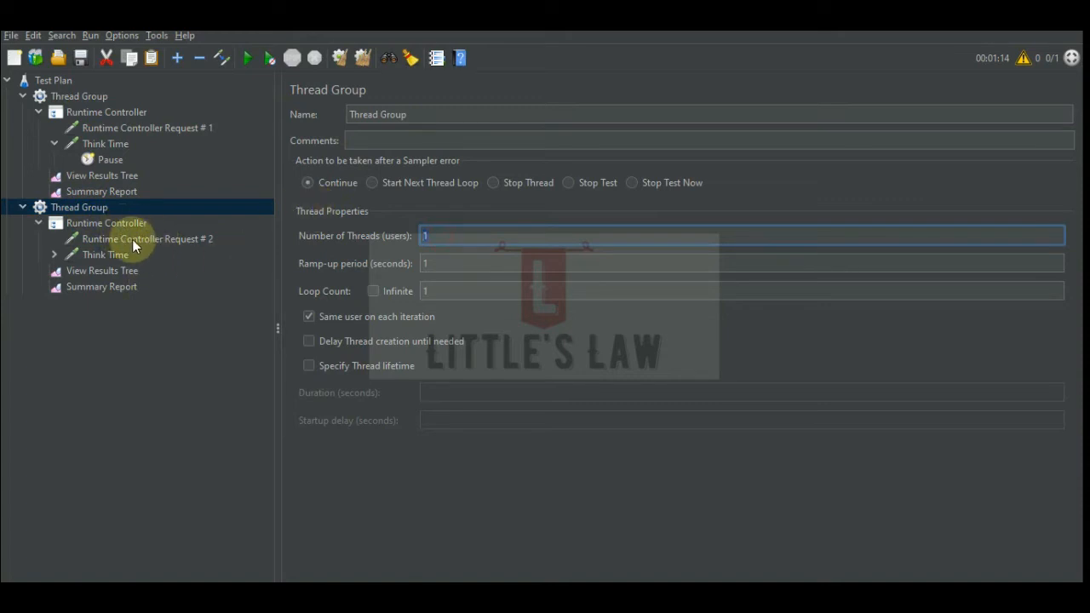
click(95, 287)
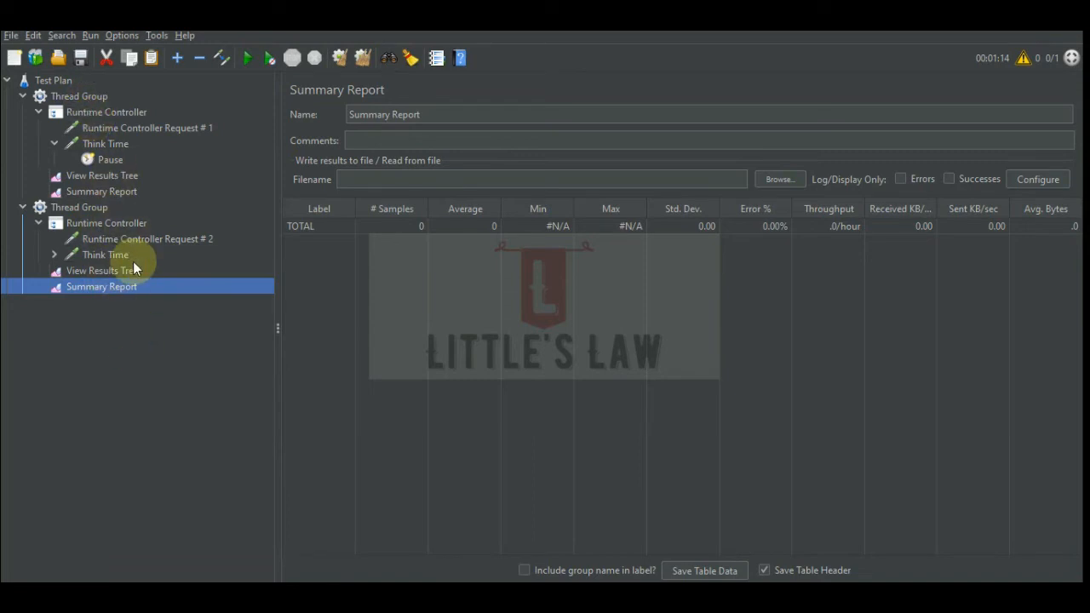
click(76, 95)
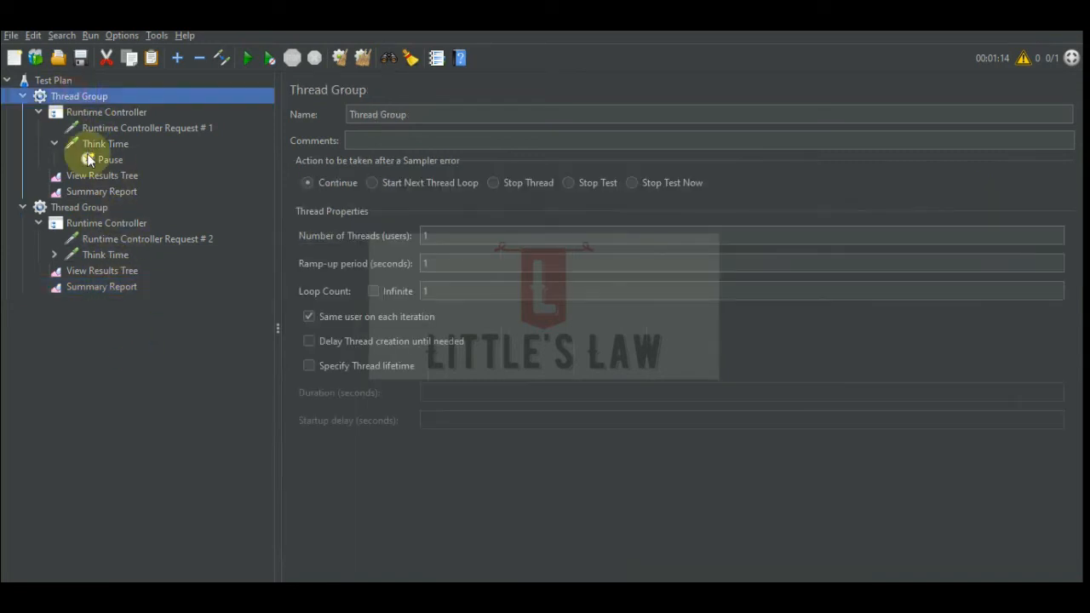
click(78, 207)
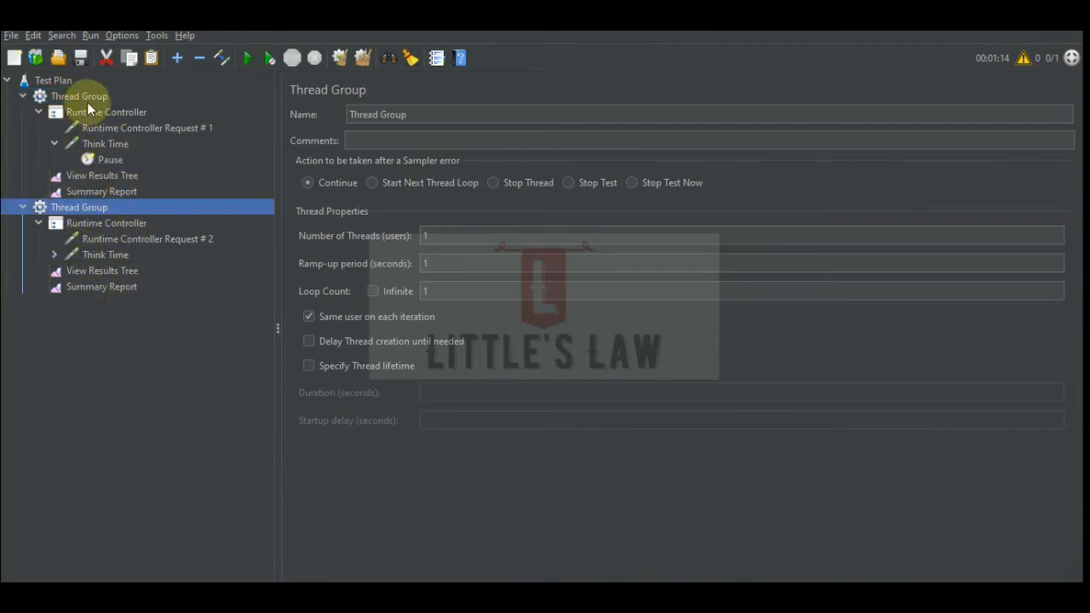
- Run the test plan with the second Thread Group's Summary Report open and widen its Label column to show full request names
click(100, 290)
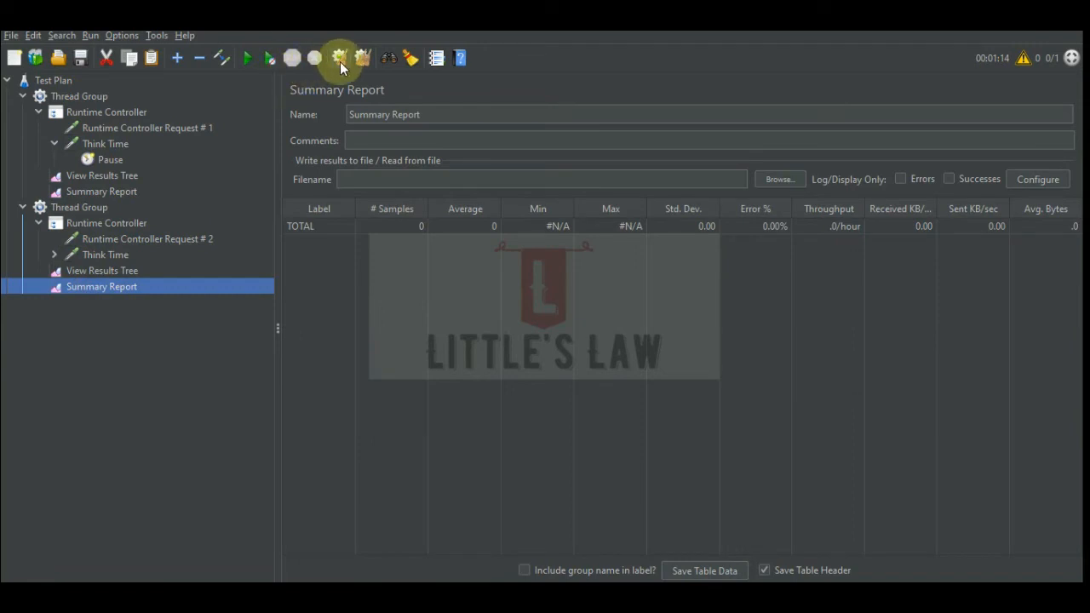
click(248, 59)
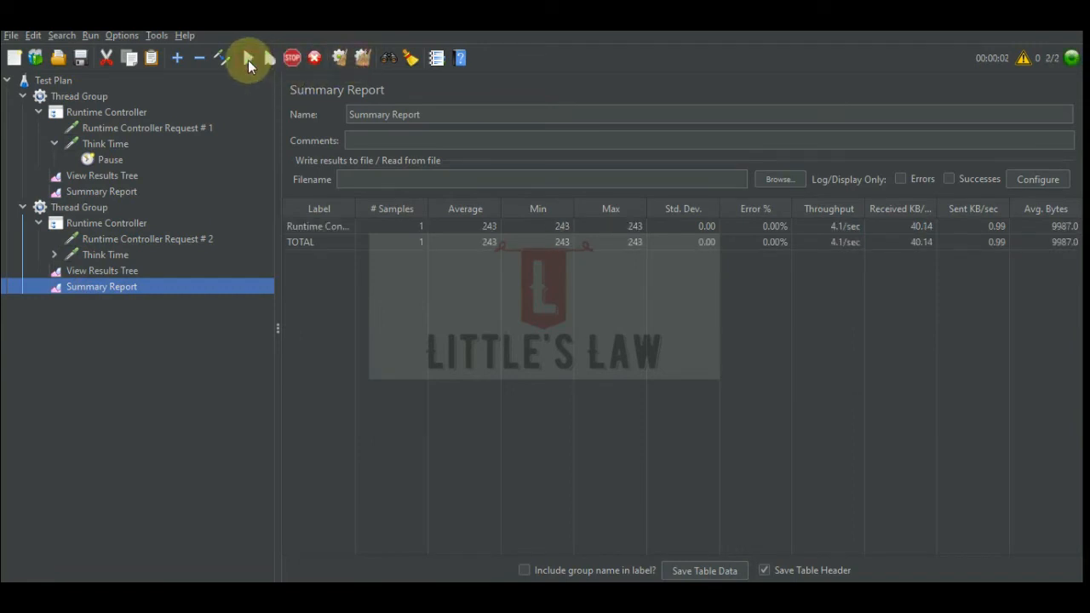
drag(358, 204, 443, 207)
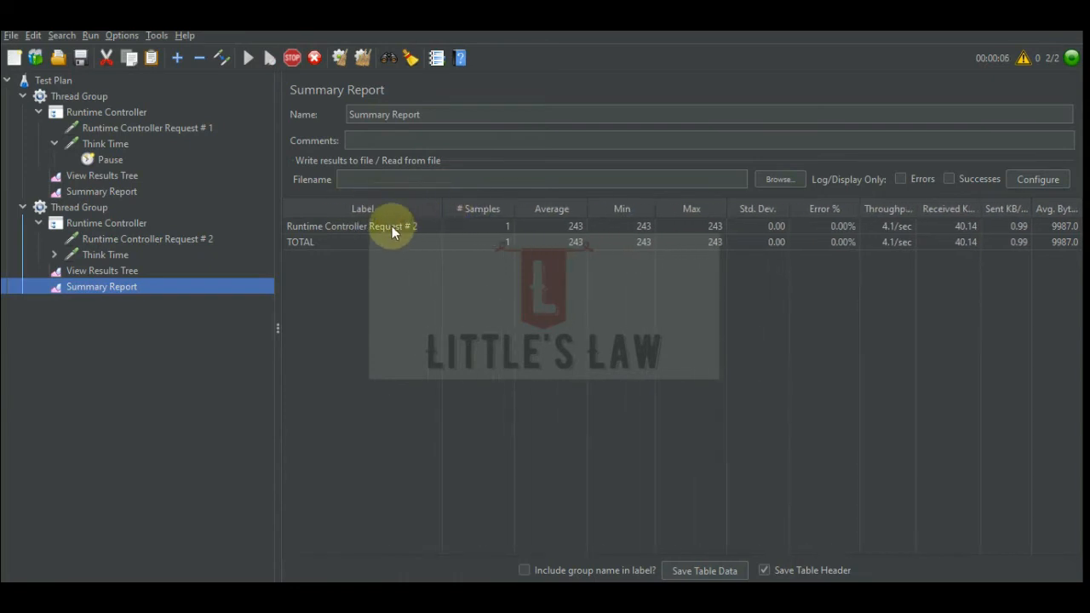
click(391, 225)
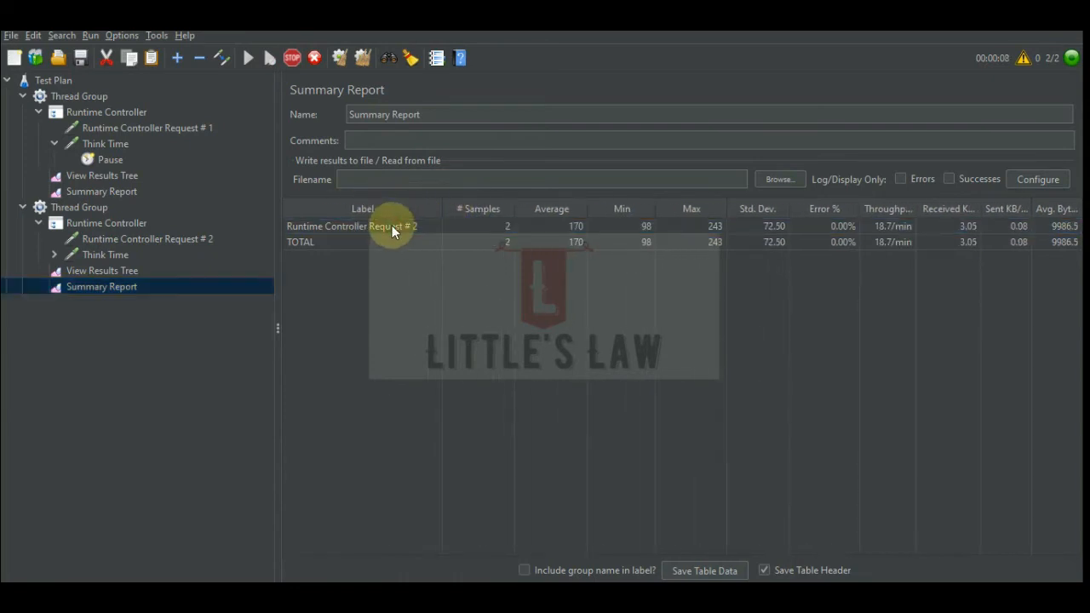
- Compare both Thread Groups' settings during the run and examine the sample count in the first group's Summary Report
click(106, 114)
click(82, 98)
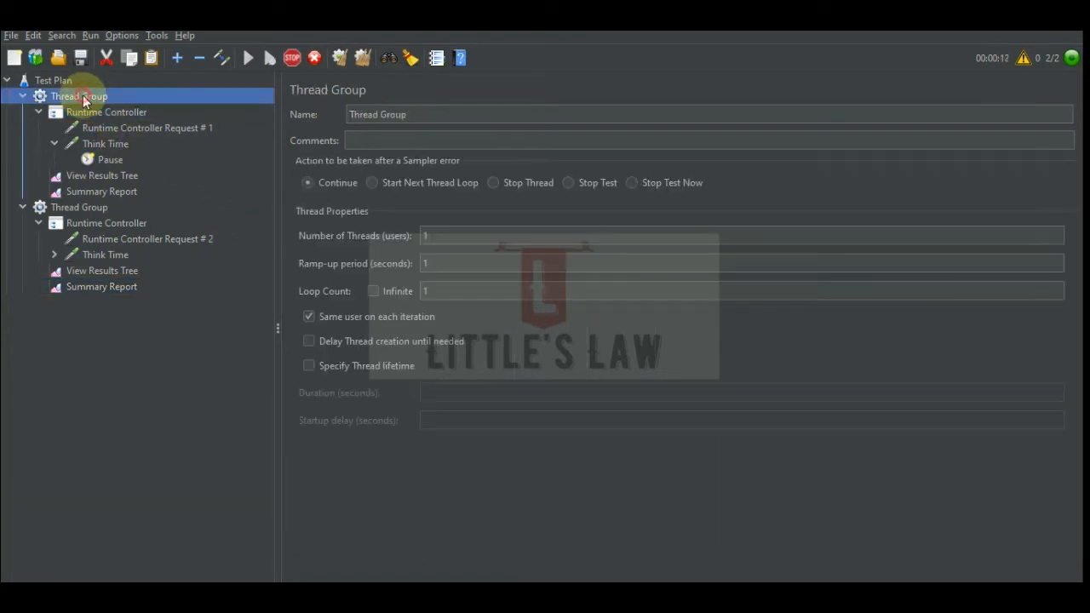
click(85, 192)
click(82, 209)
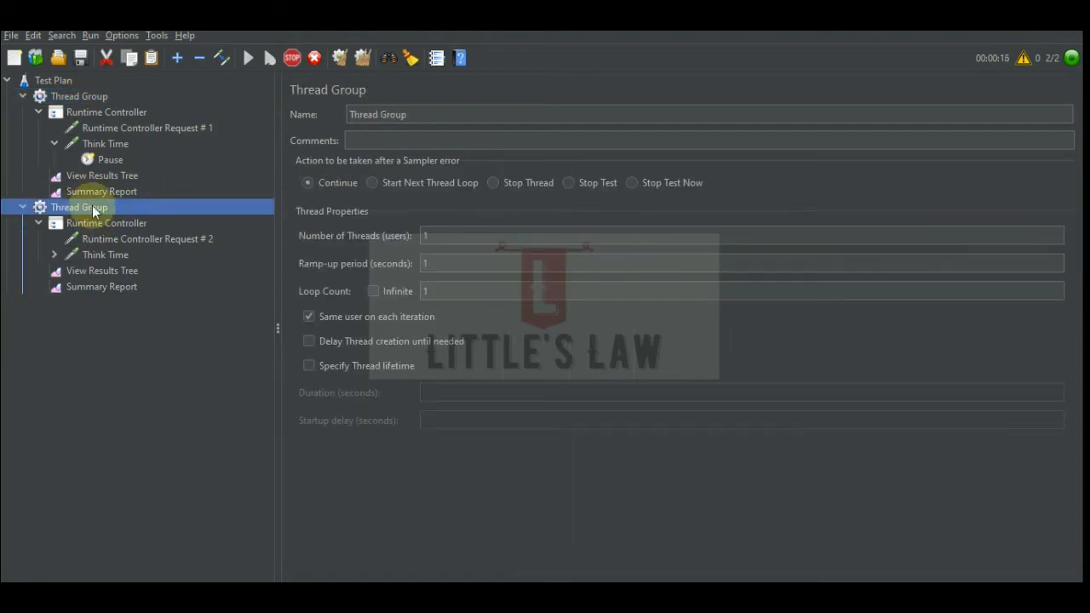
click(96, 177)
click(91, 194)
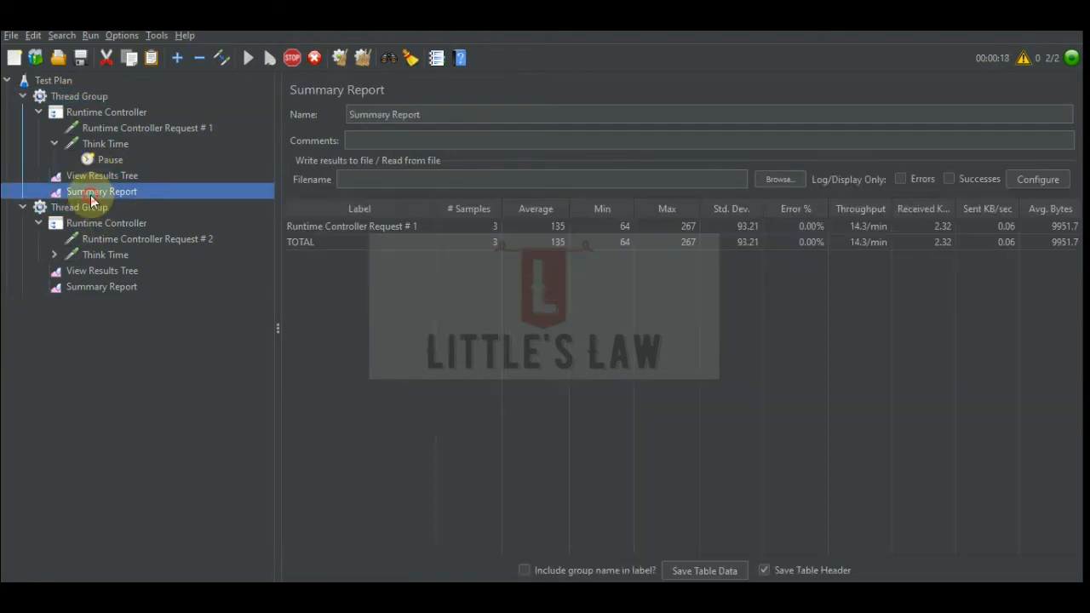
click(82, 96)
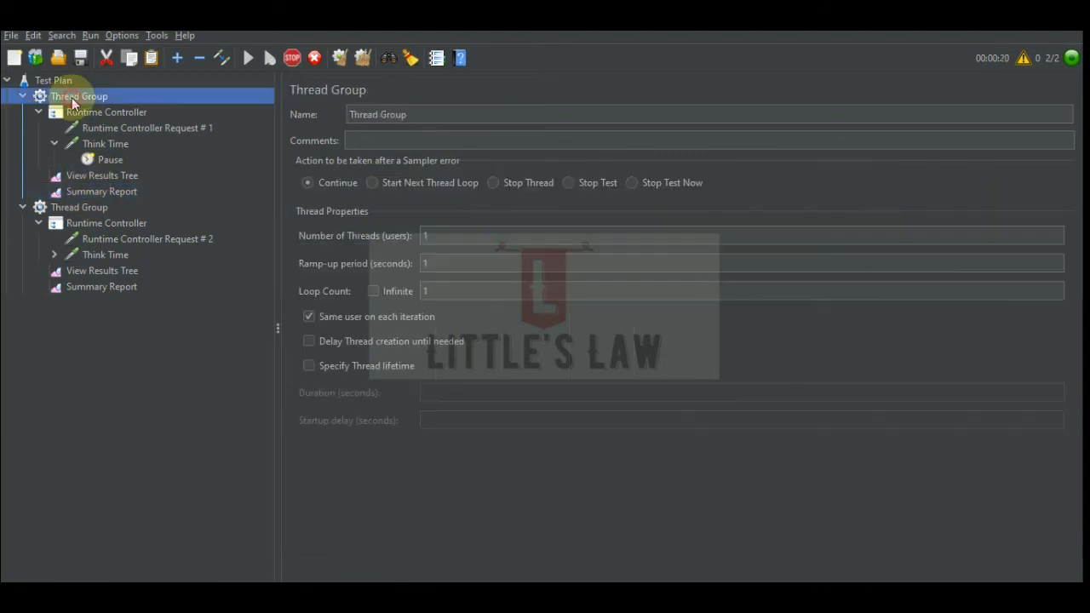
click(94, 193)
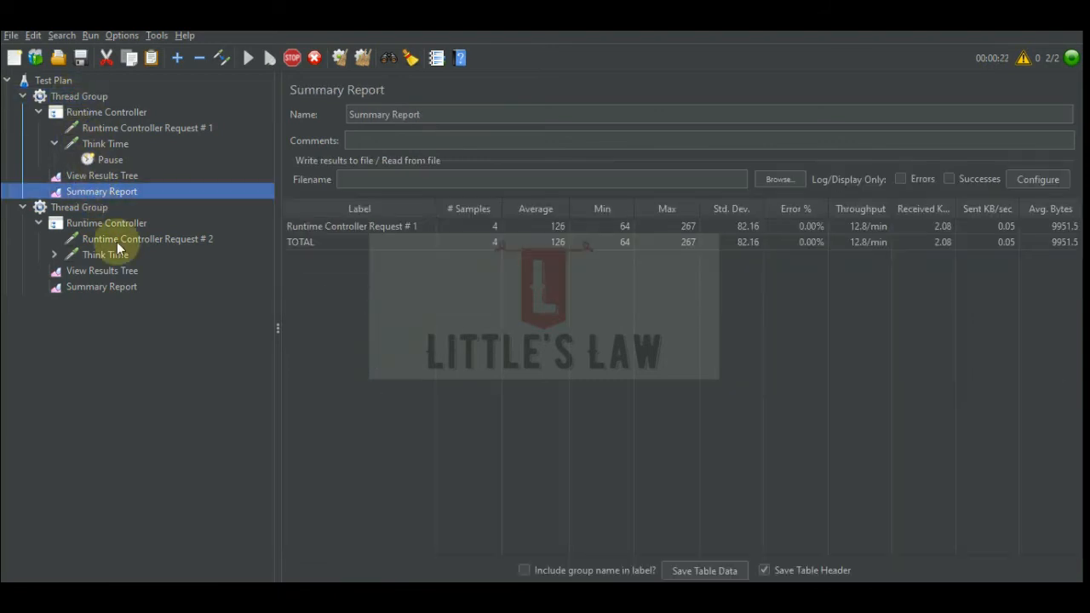
- Check the second Thread Group's Summary Report and add a View Results Tree listener directly under the Test Plan
click(112, 287)
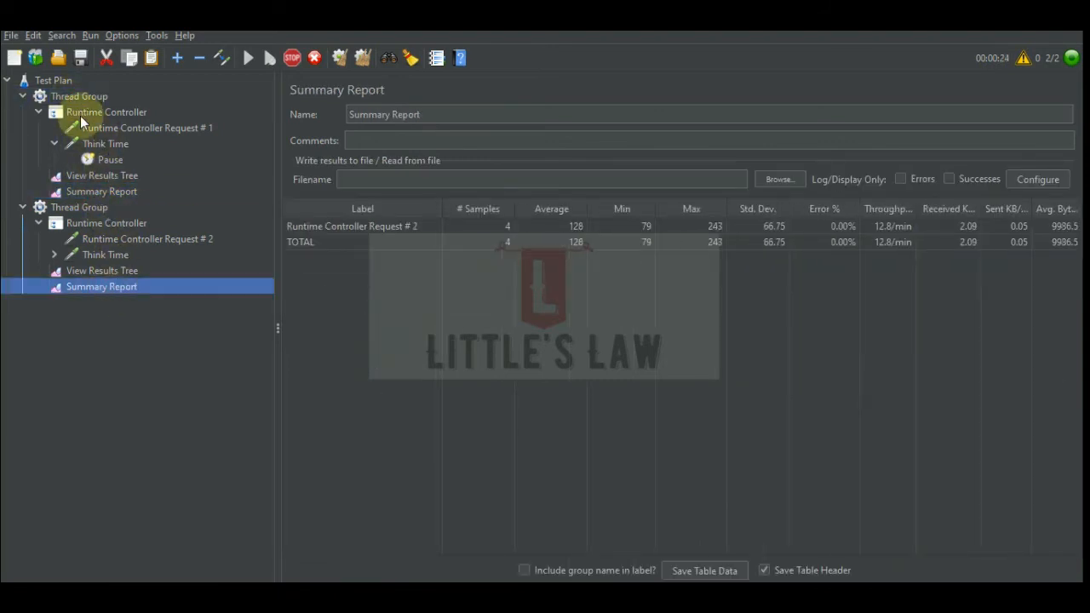
click(52, 81)
right_click(58, 82)
mouse_move(75, 93)
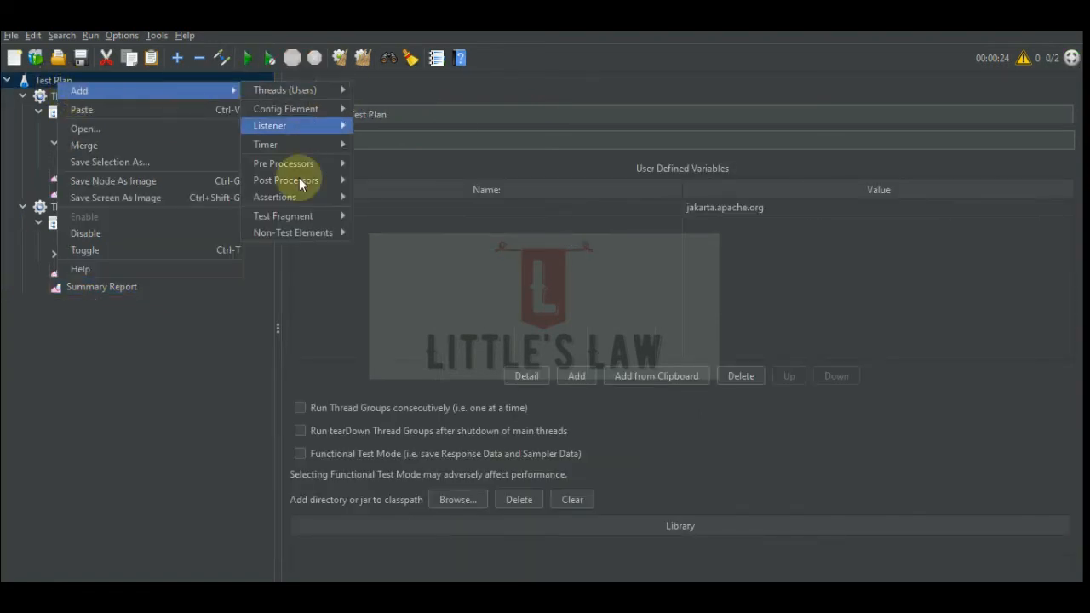
mouse_move(292, 126)
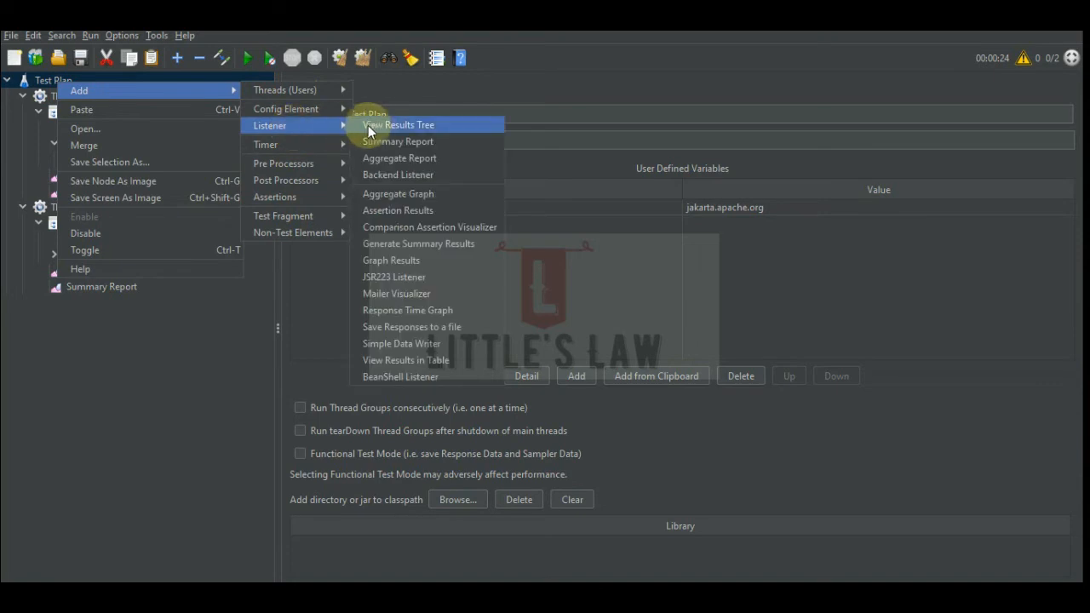
click(372, 125)
- Add a Summary Report listener directly under the Test Plan
click(60, 77)
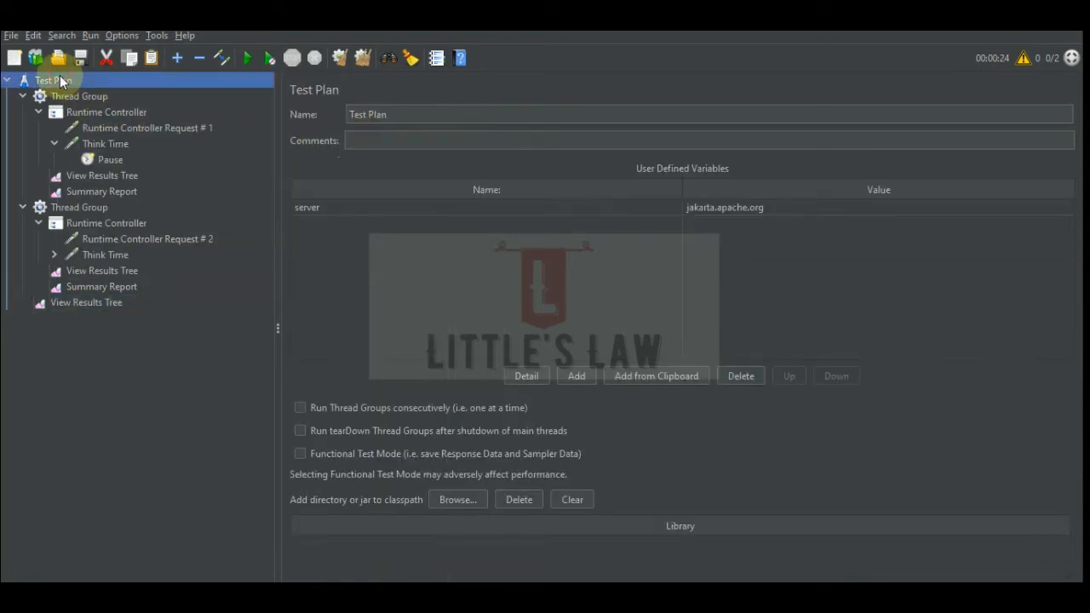
right_click(68, 78)
mouse_move(85, 84)
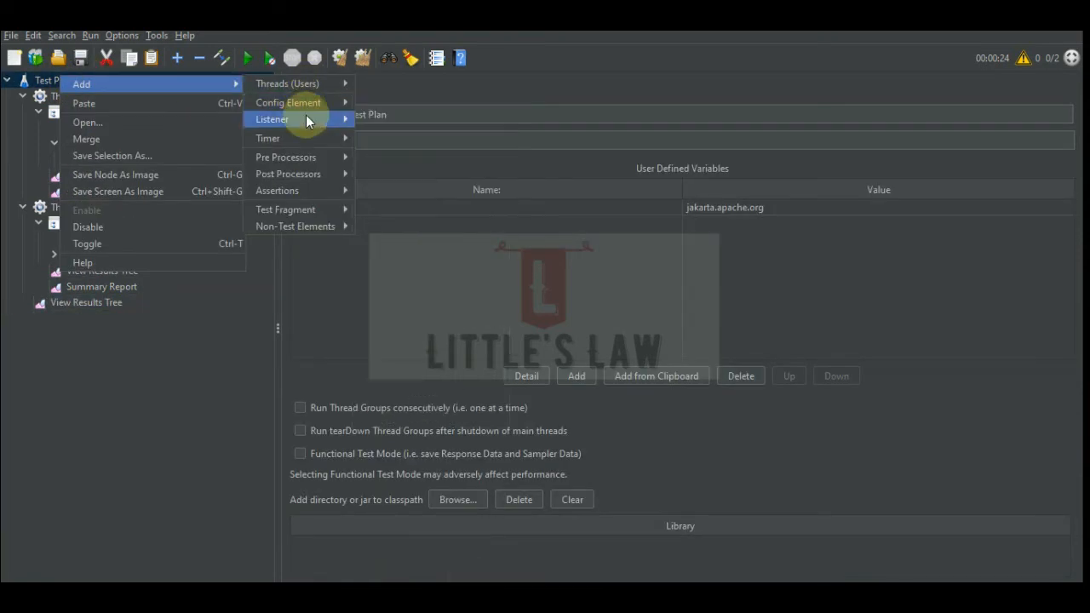
mouse_move(306, 118)
click(379, 134)
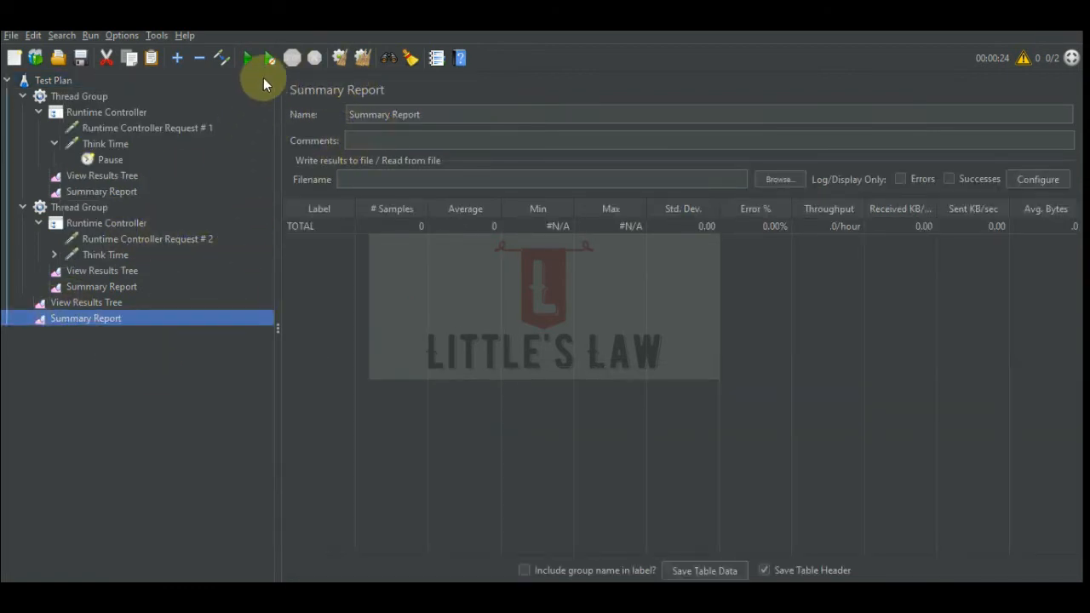
- Run the test plan with the plan-level Summary Report open and widen its Label column to show full request names
click(247, 58)
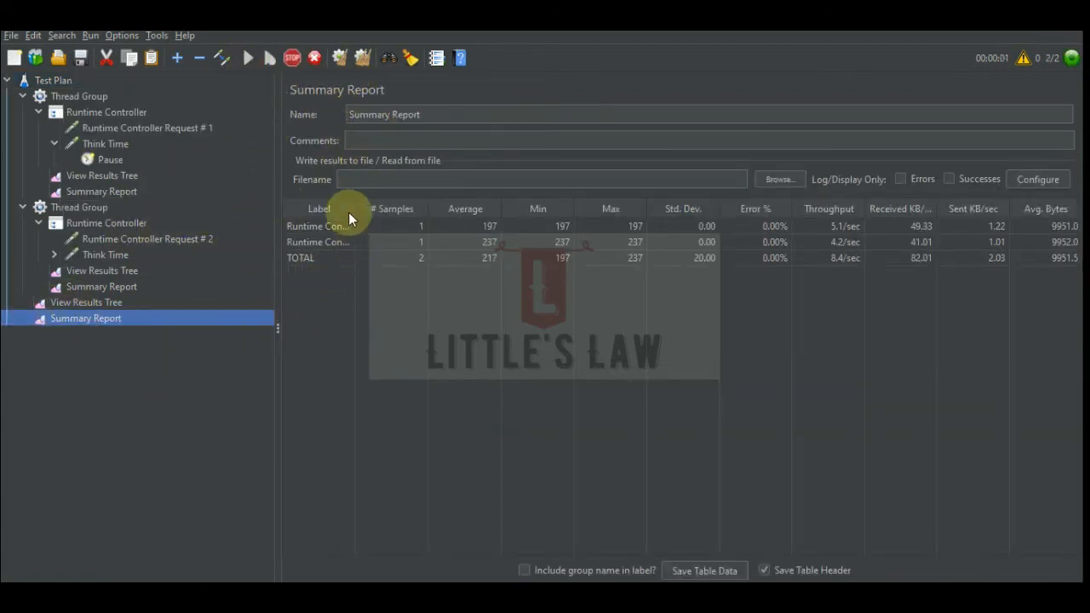
drag(354, 207, 443, 205)
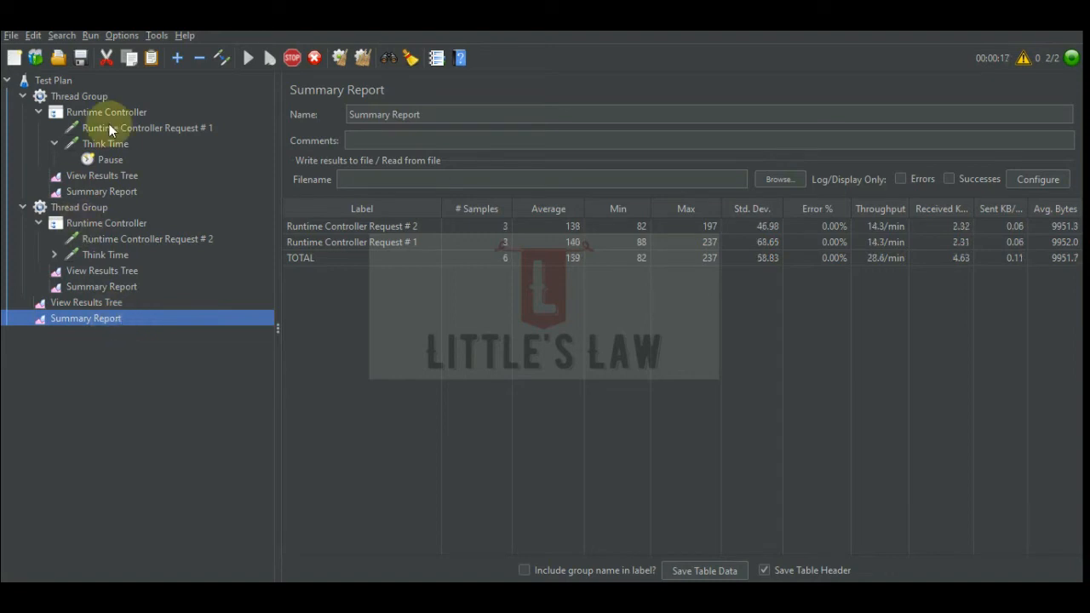
- Review both Runtime Controllers' runtimes and both Thread Groups' thread properties against the sample counts in the plan-level Summary Report
click(95, 224)
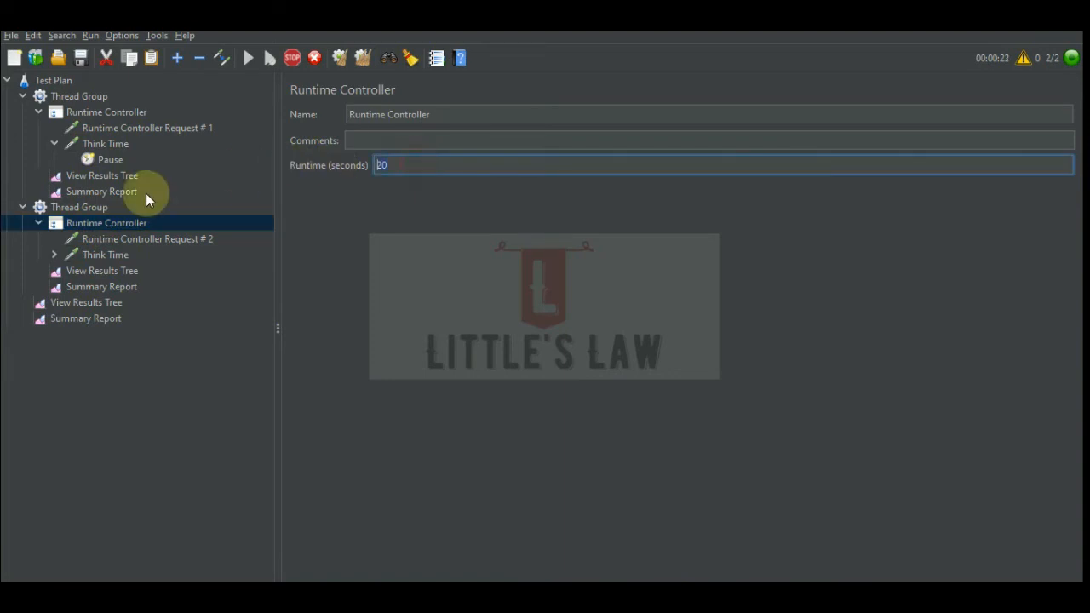
click(75, 207)
click(462, 291)
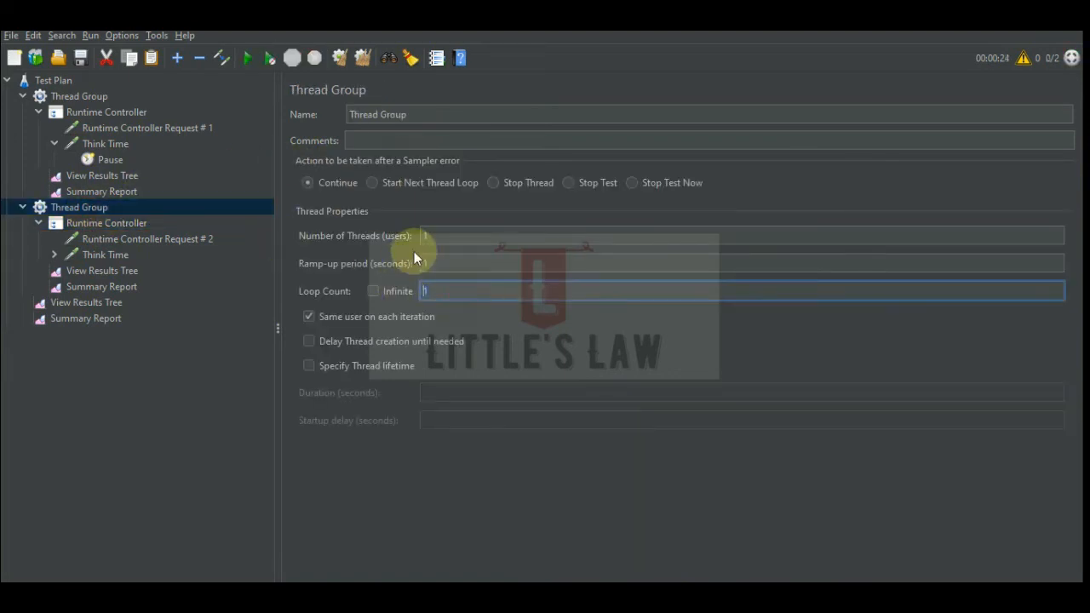
click(449, 263)
click(436, 236)
click(96, 114)
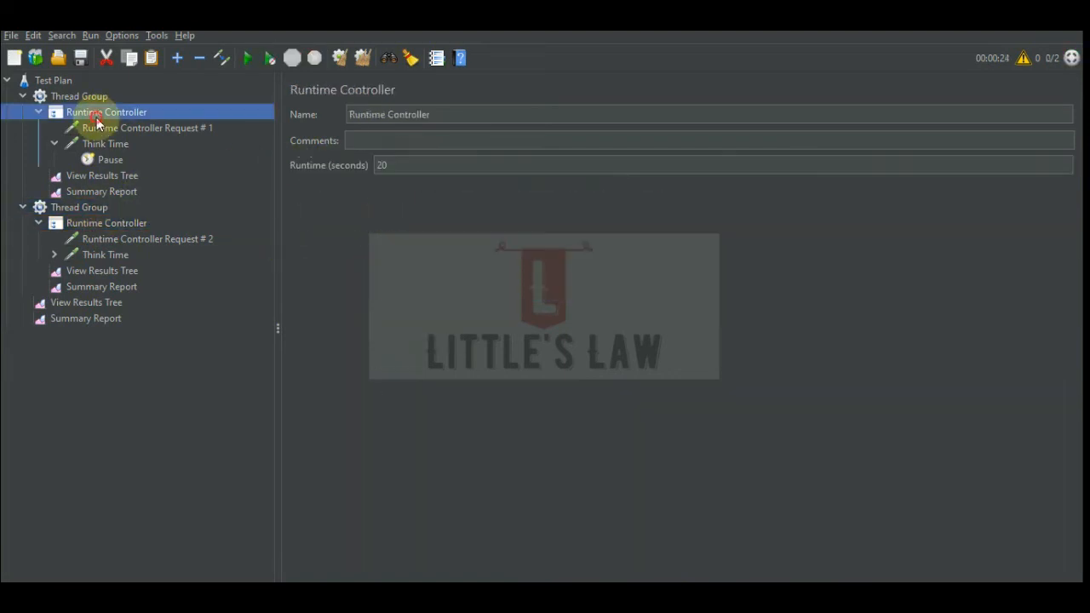
click(99, 98)
click(100, 320)
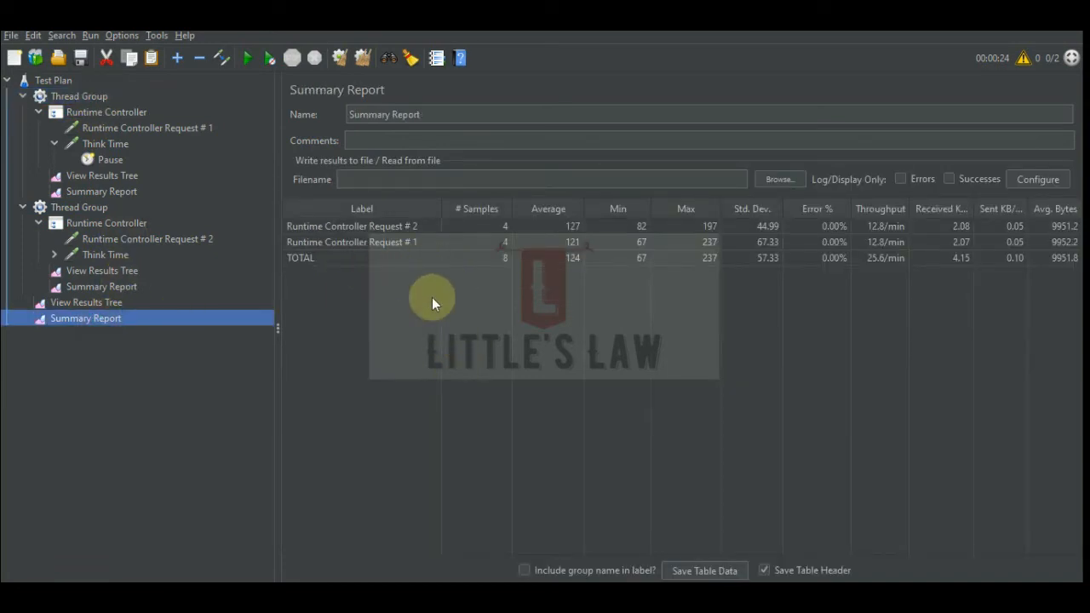
- Disable the second Thread Group
click(88, 210)
right_click(90, 208)
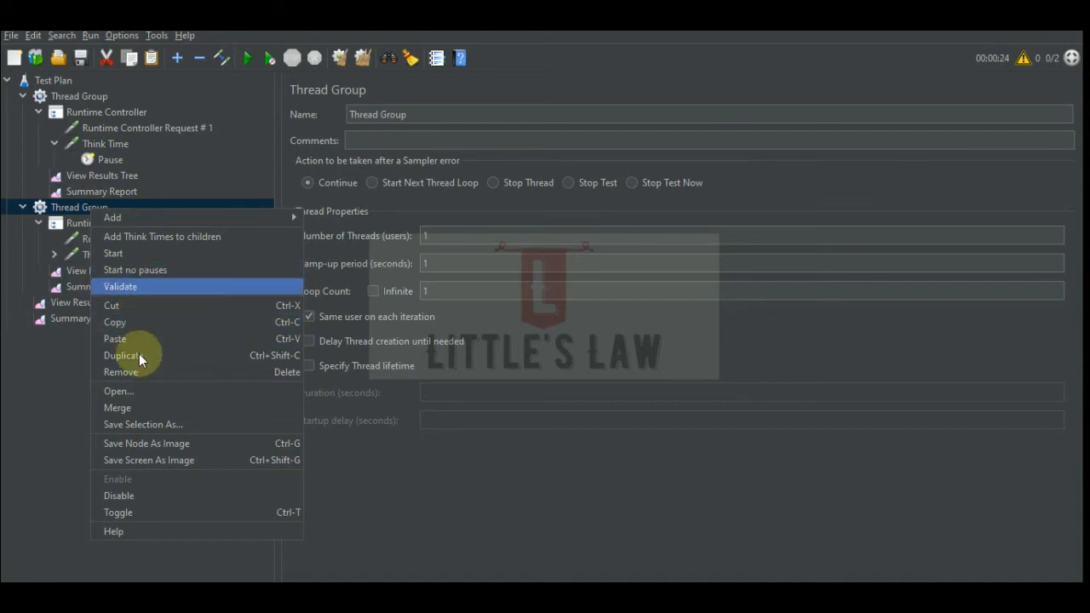
click(123, 496)
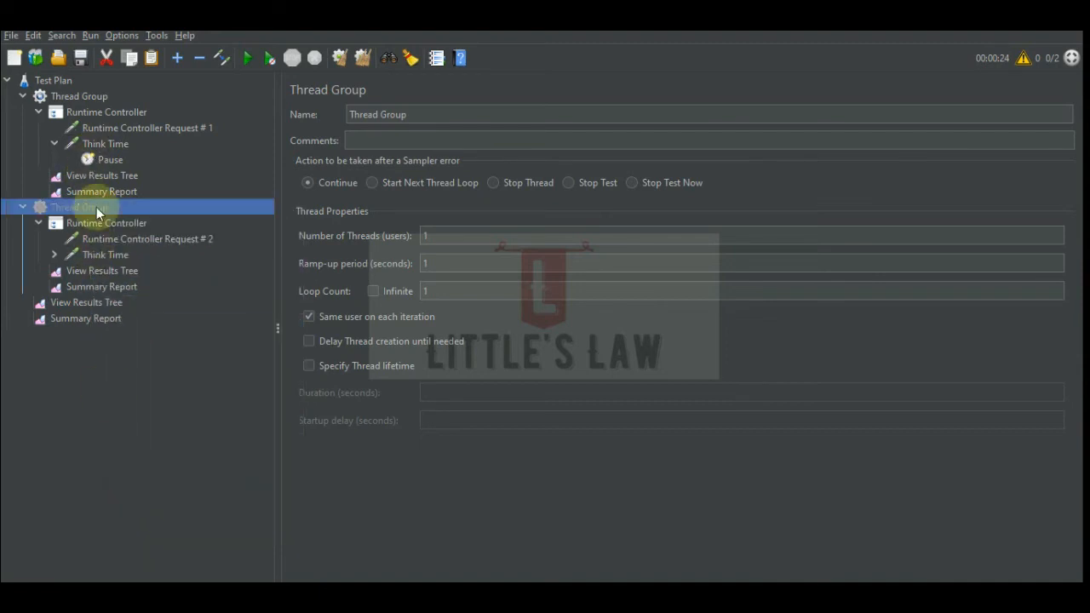
click(100, 114)
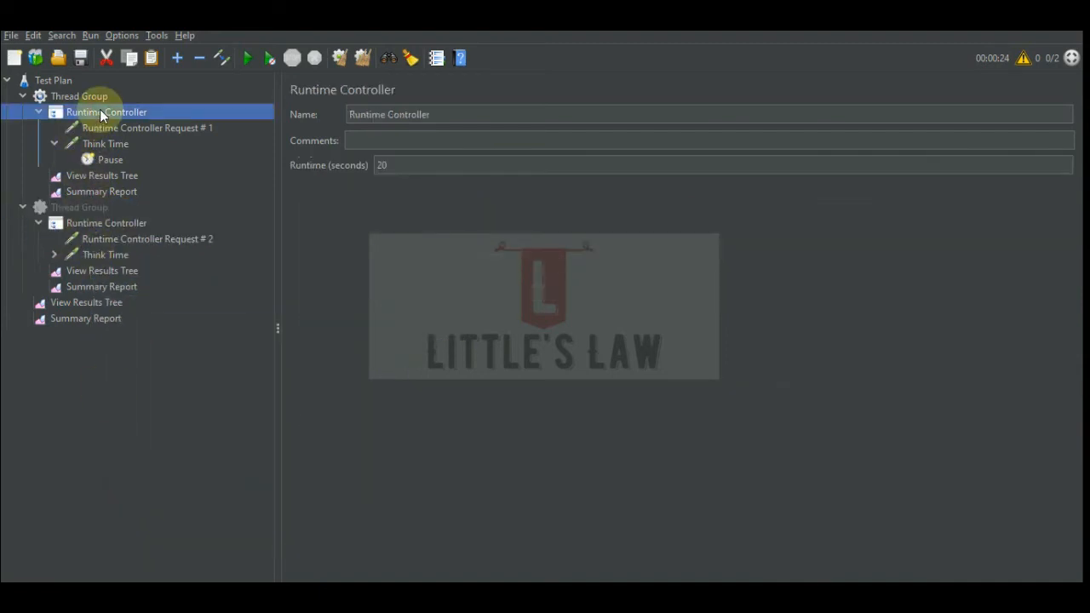
right_click(100, 109)
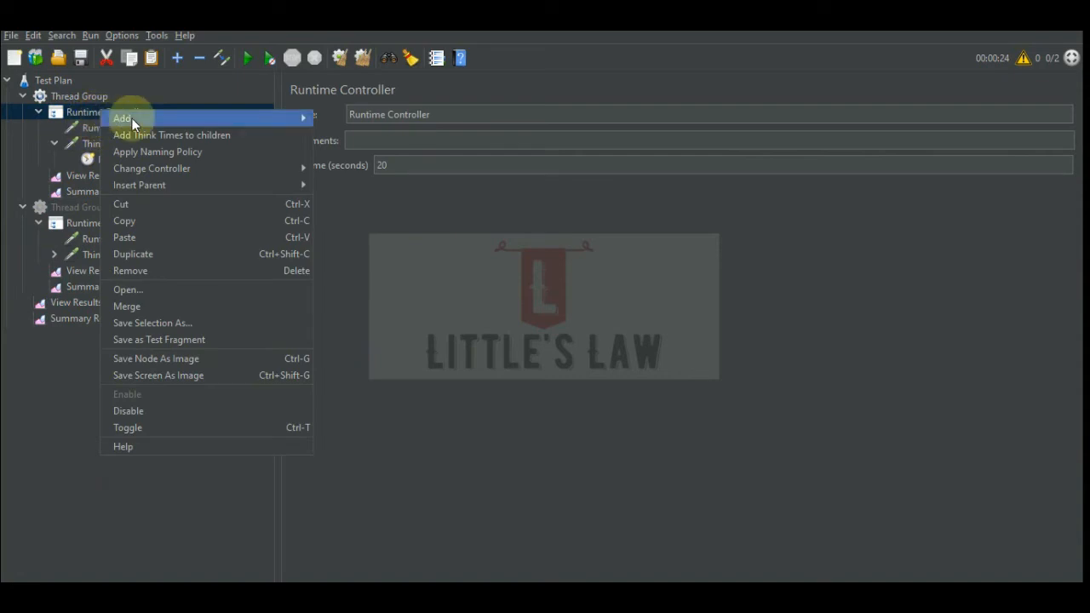
mouse_move(134, 117)
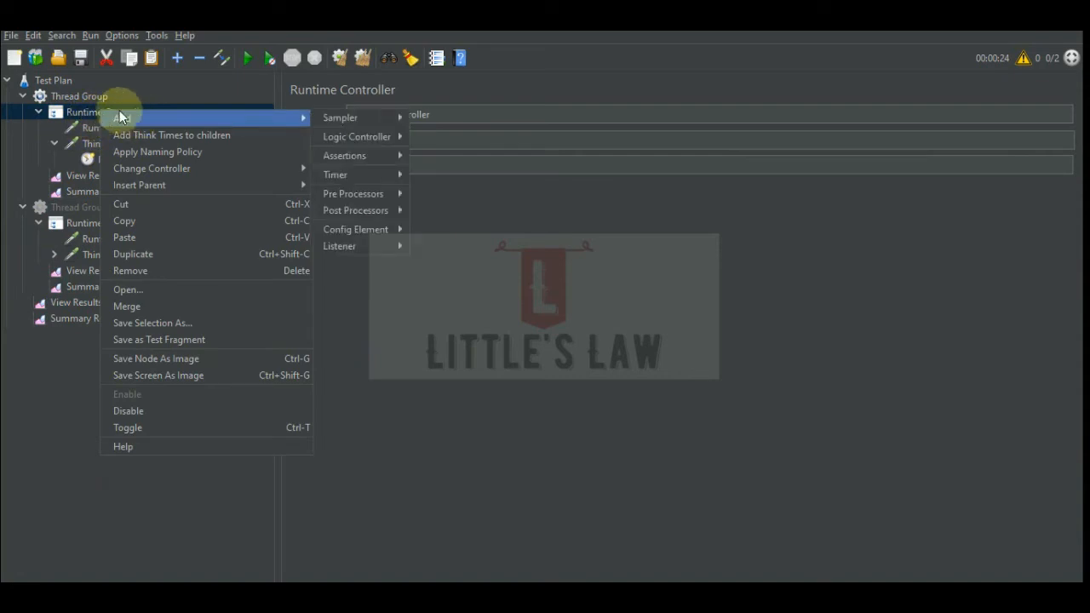
click(75, 114)
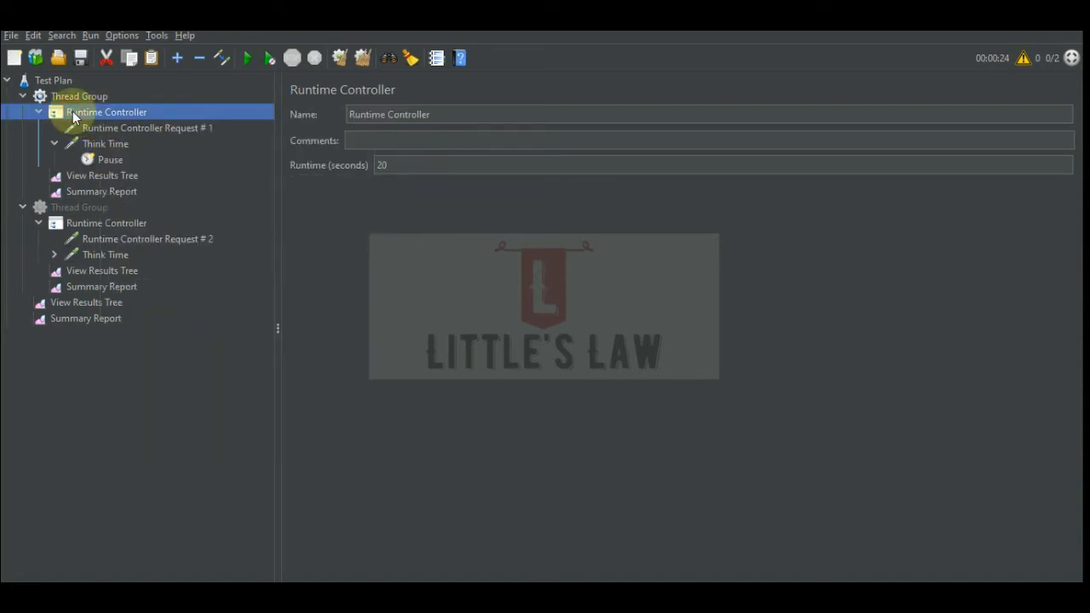
- Insert a Once Only Controller as the parent of Runtime Controller Request # 1 and expand it in the tree
click(111, 128)
right_click(111, 128)
mouse_move(220, 152)
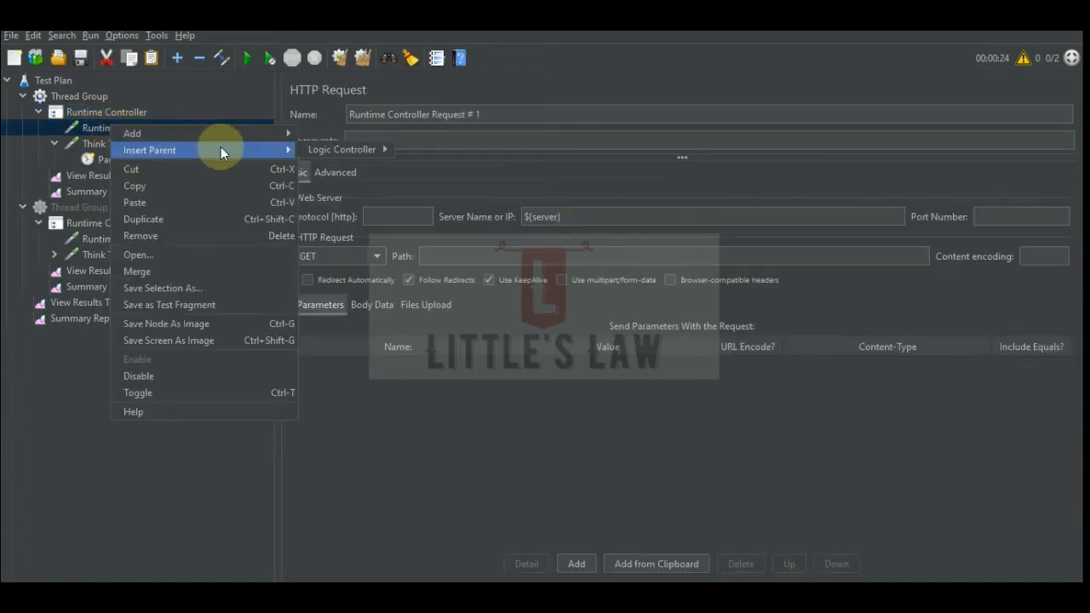
mouse_move(371, 148)
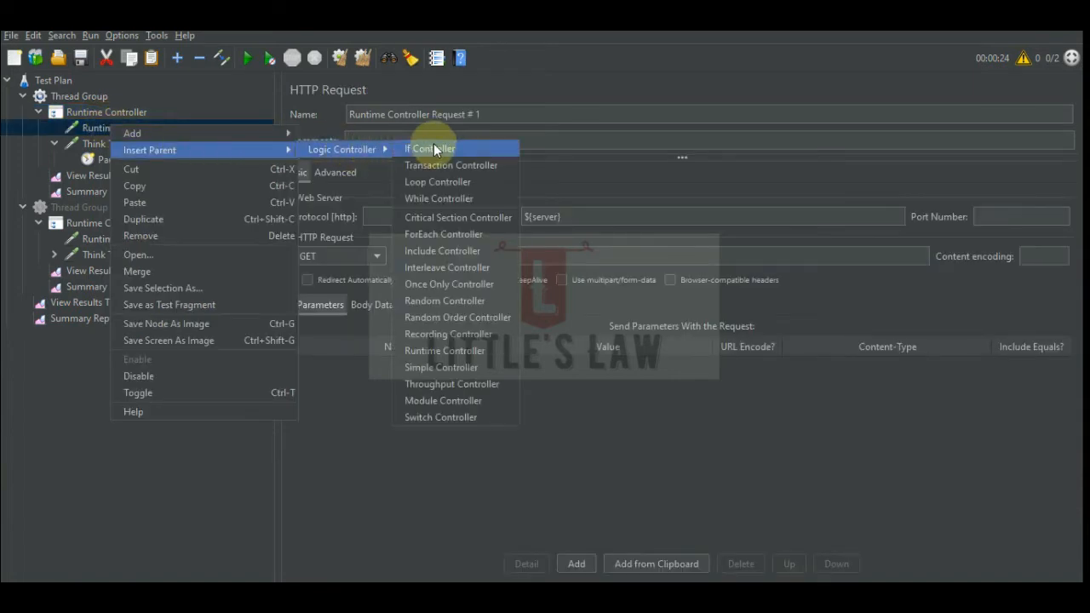
click(453, 284)
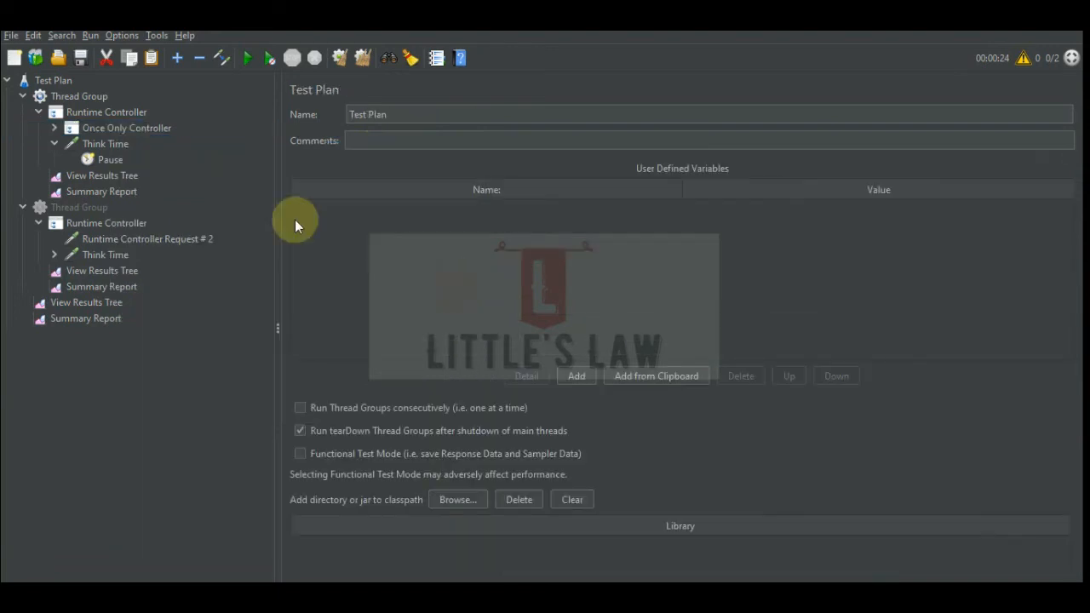
click(55, 129)
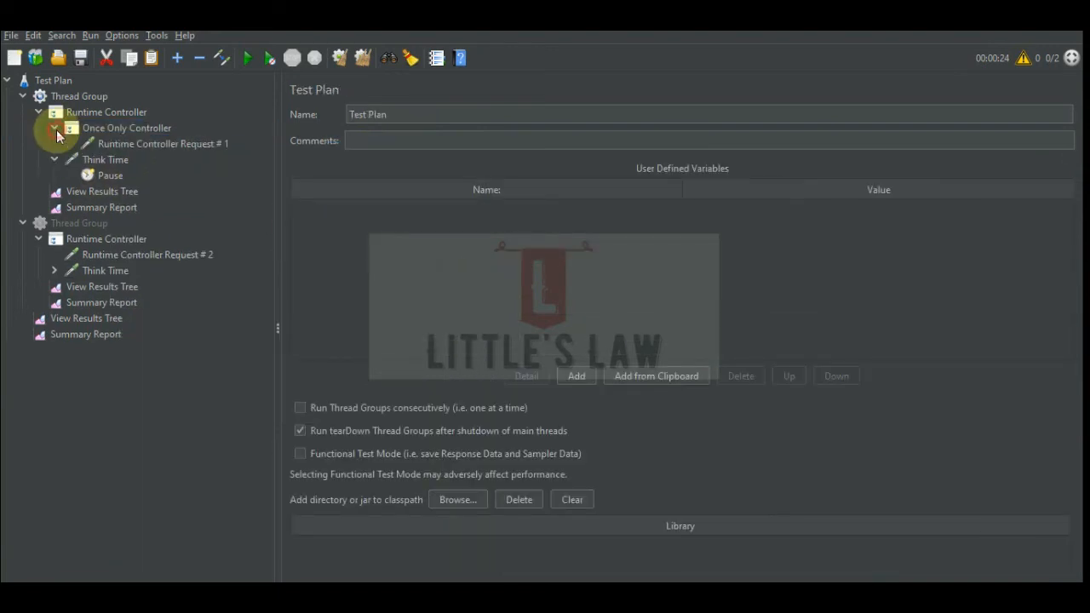
- Review the first Runtime Controller's runtime and clear all previous results with the first Thread Group's View Results Tree open
click(108, 117)
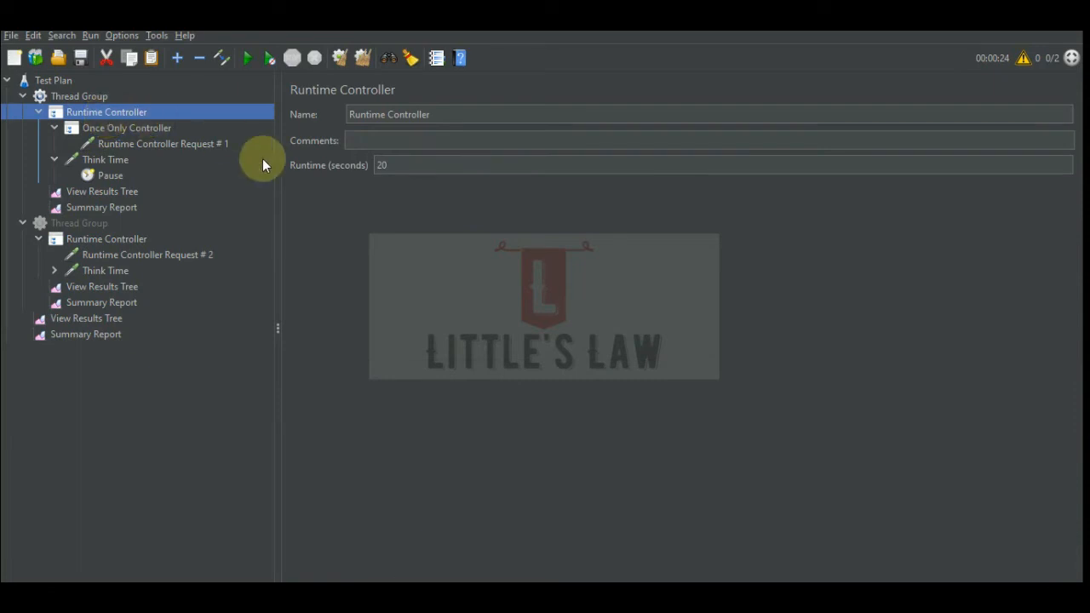
click(380, 165)
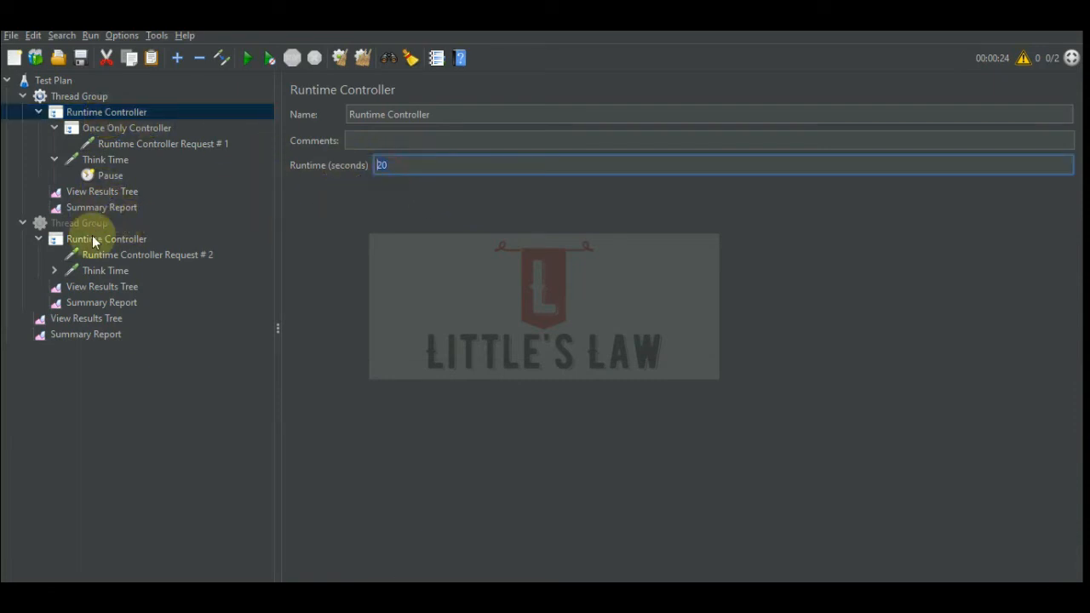
click(109, 192)
click(361, 58)
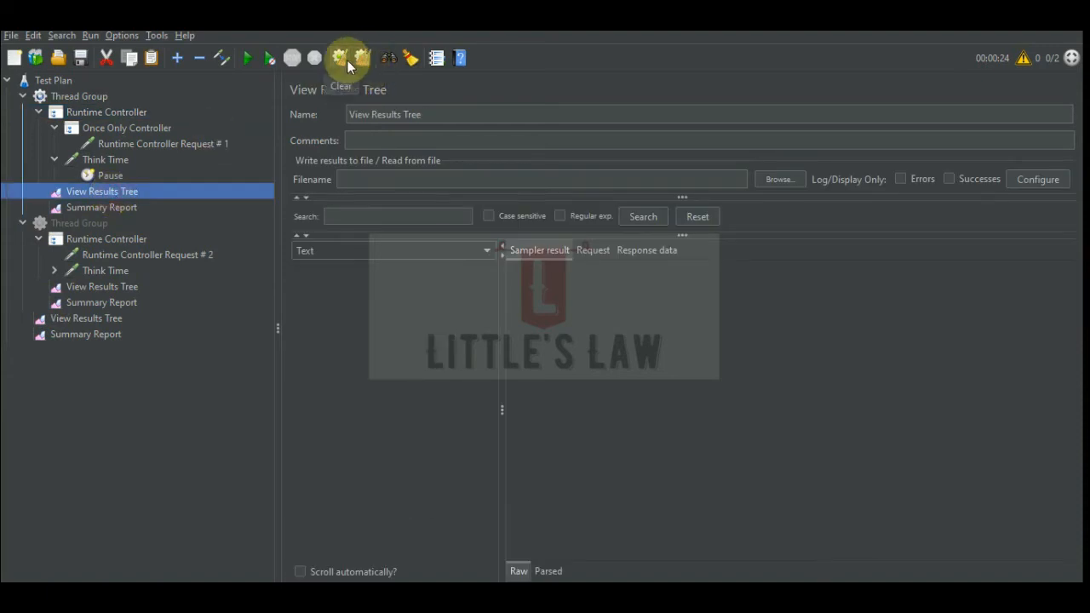
- Run the test plan and examine the first Thread Group's View Results Tree and Summary Report against the Runtime Controller's runtime
click(247, 60)
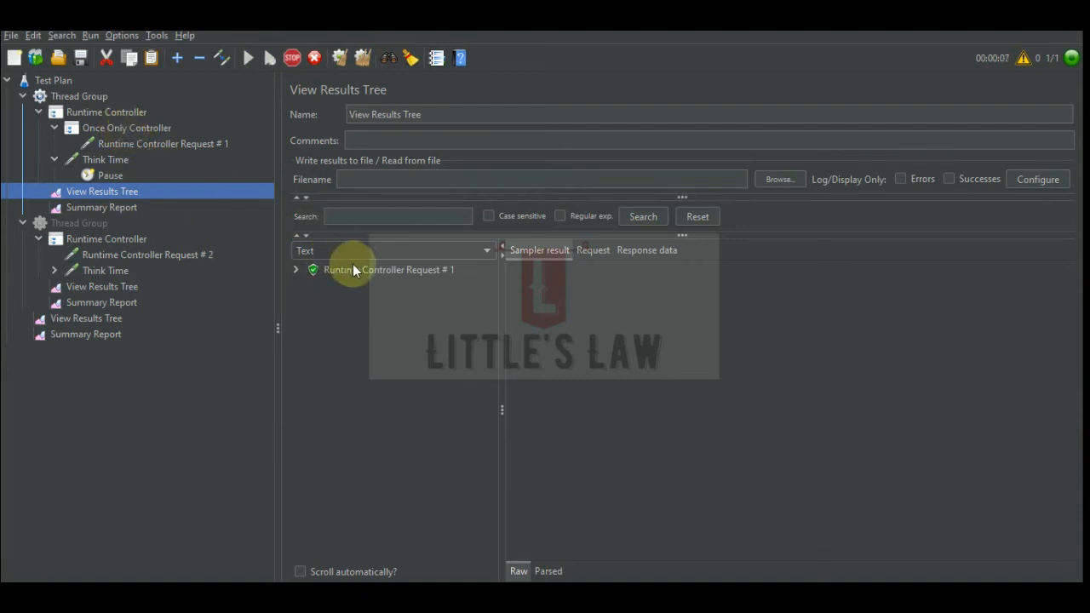
click(101, 207)
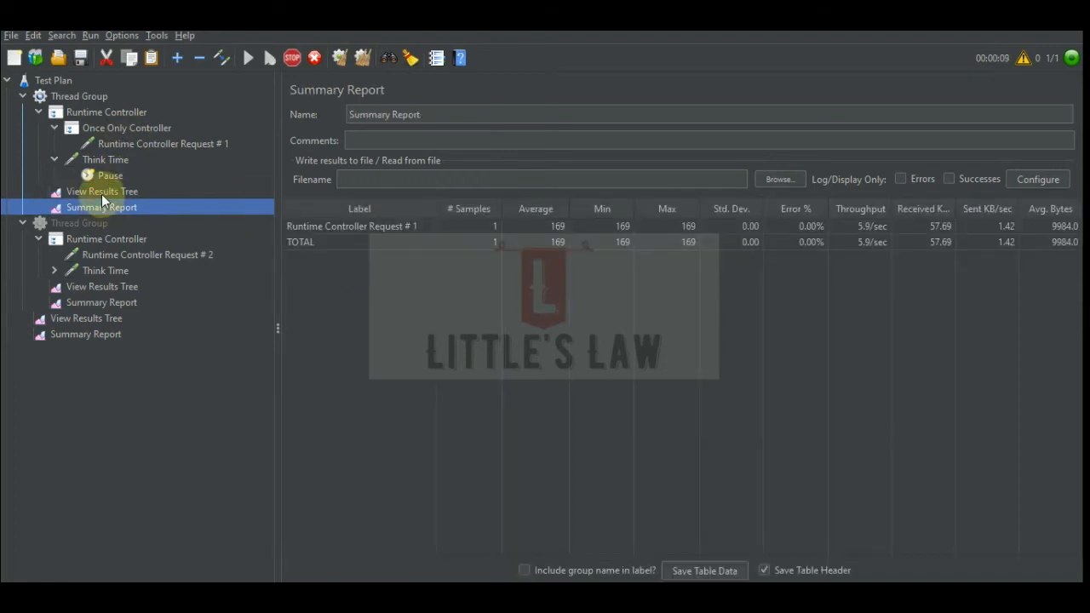
click(101, 193)
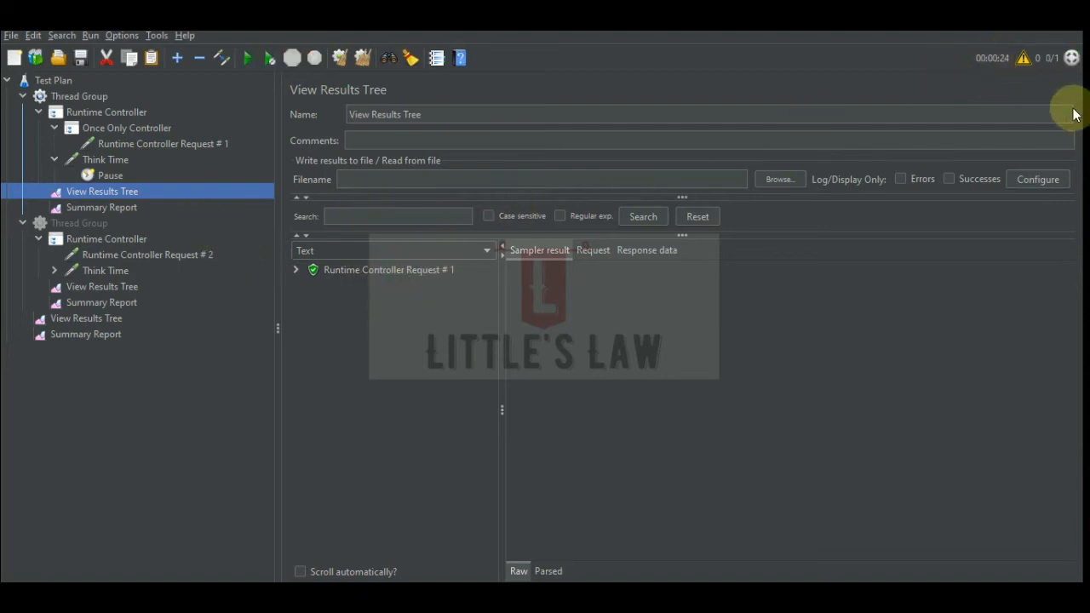
click(106, 112)
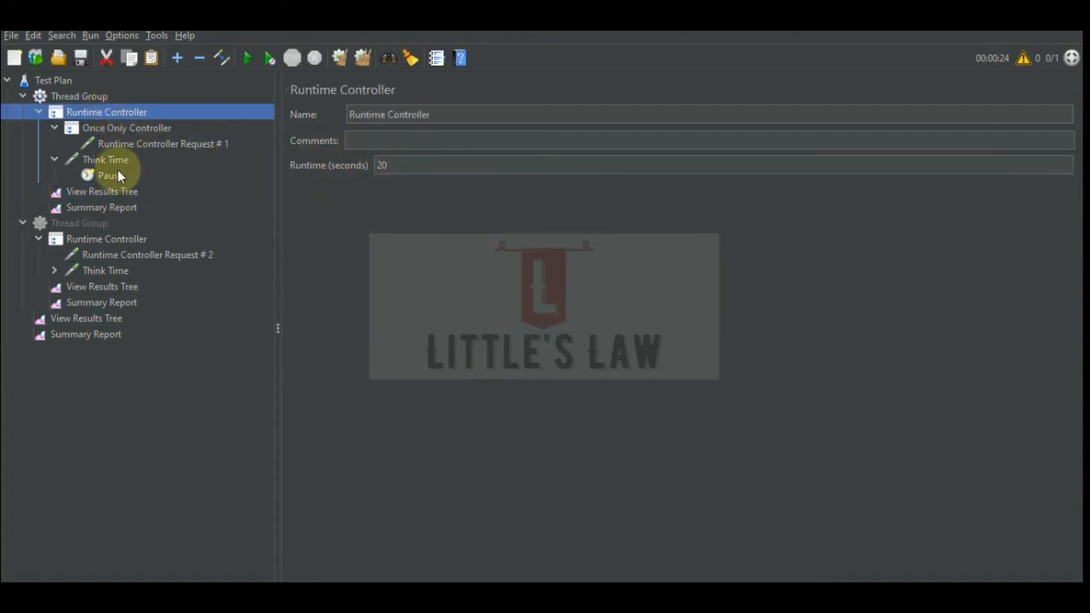
click(102, 192)
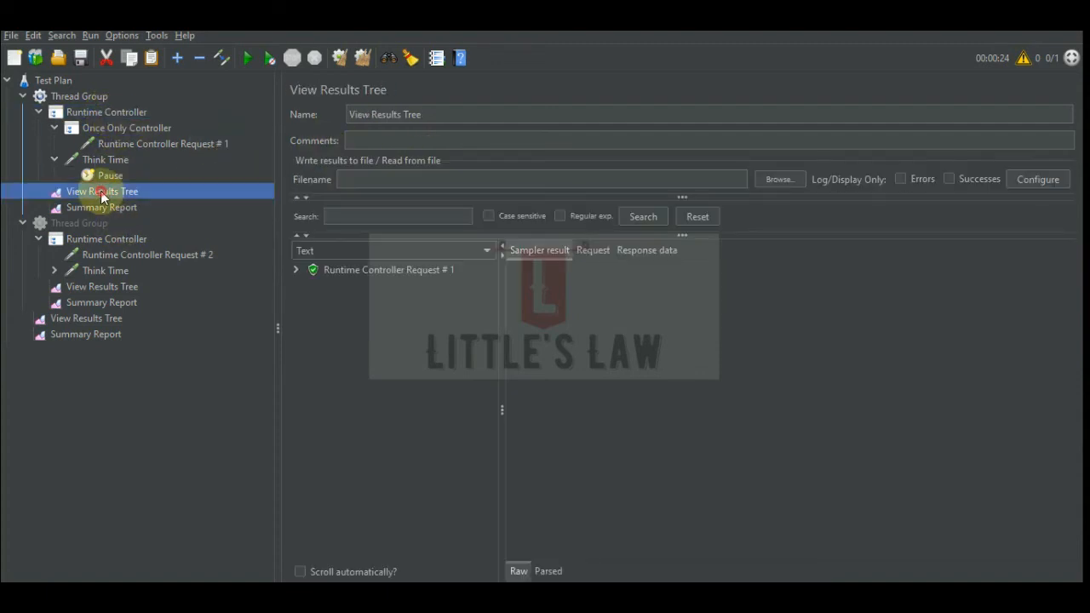
- Change the Once Only Controller inside the first Runtime Controller to a Random Controller
click(114, 126)
right_click(113, 128)
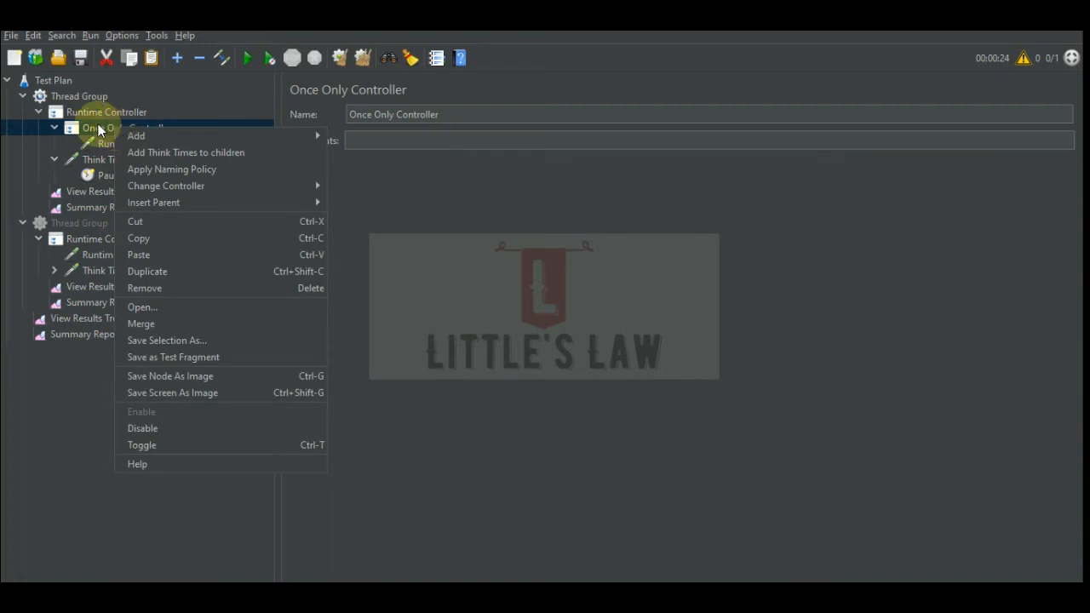
mouse_move(193, 185)
mouse_move(357, 187)
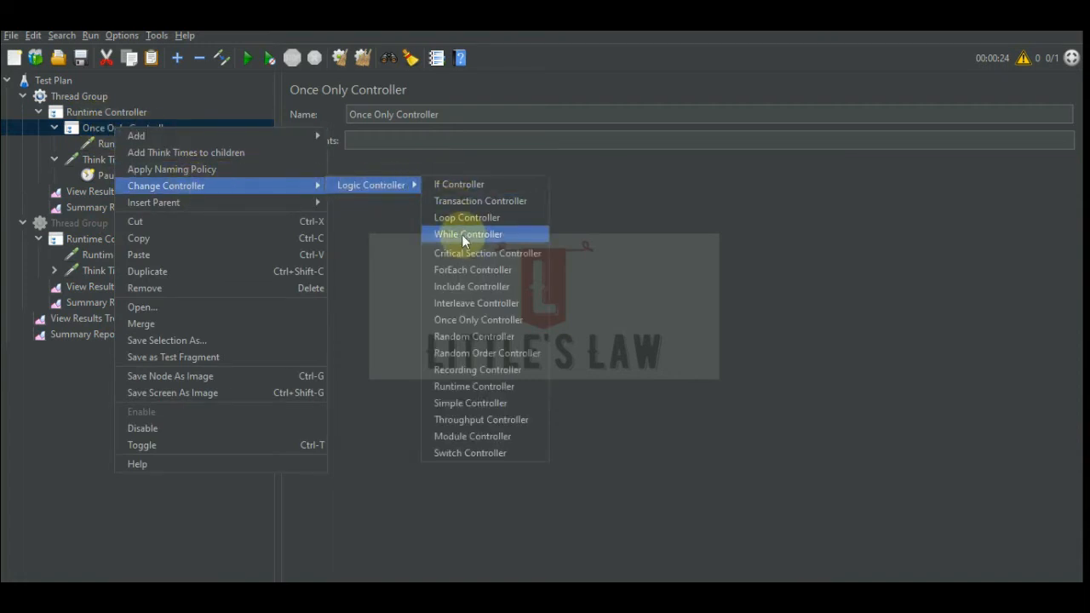
click(474, 336)
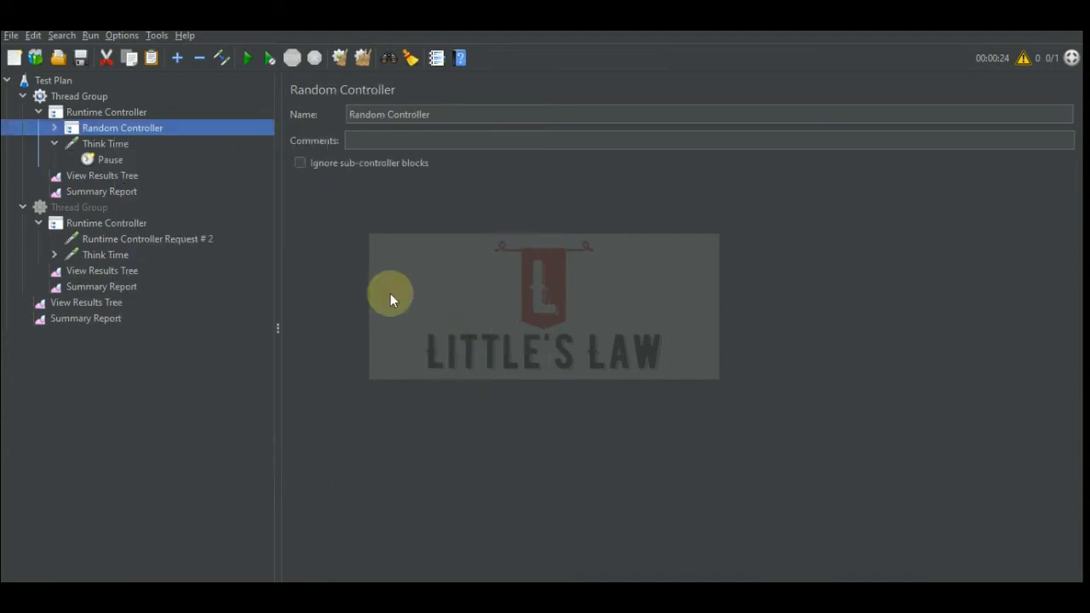
- Duplicate Runtime Controller Request # 1 twice inside the Random Controller
click(160, 144)
right_click(166, 148)
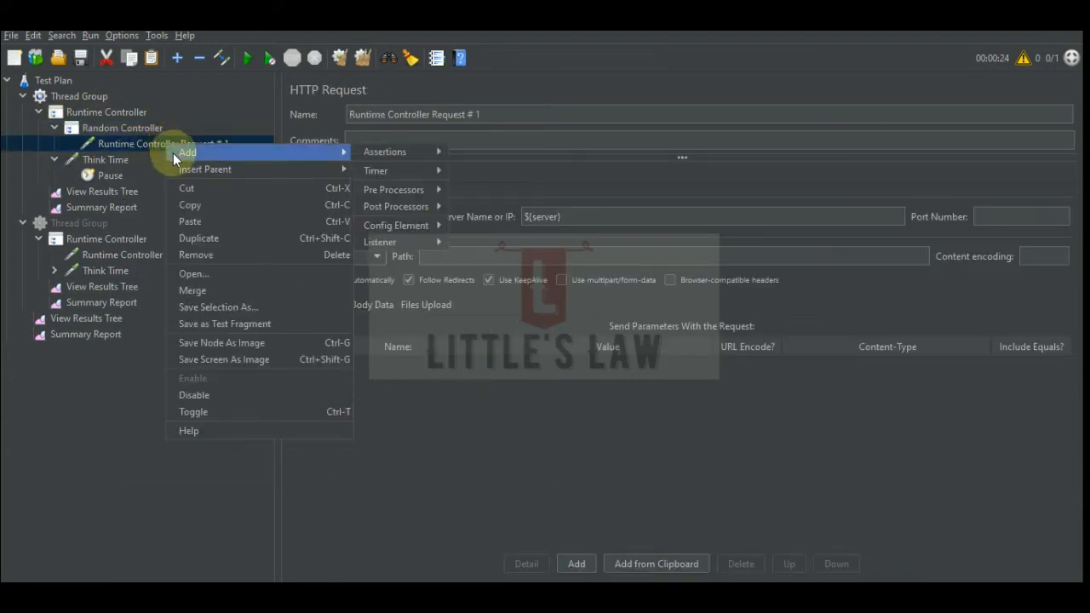
click(196, 237)
right_click(139, 160)
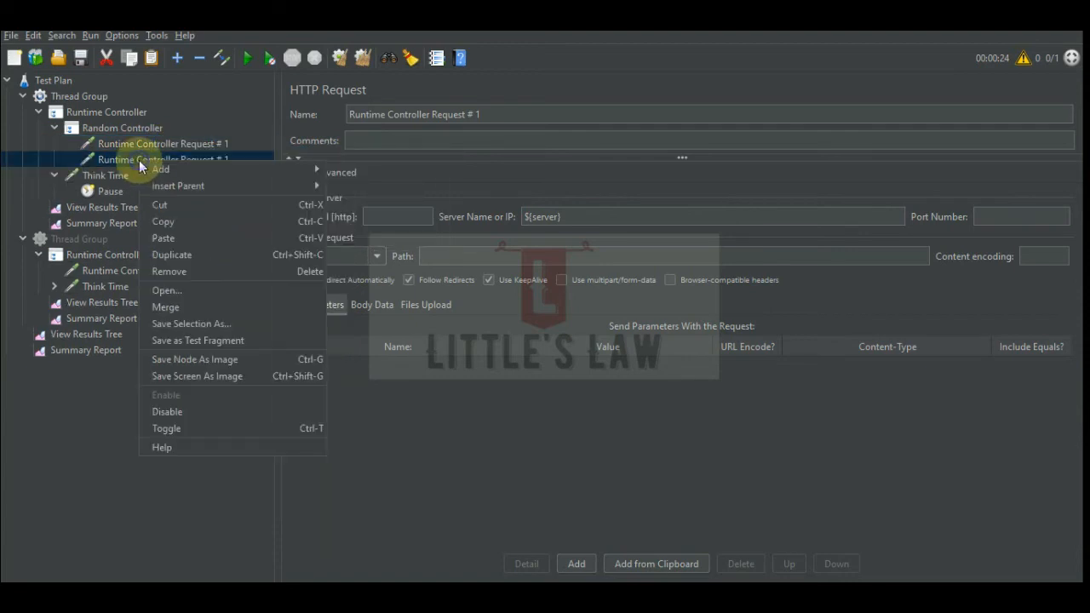
click(175, 255)
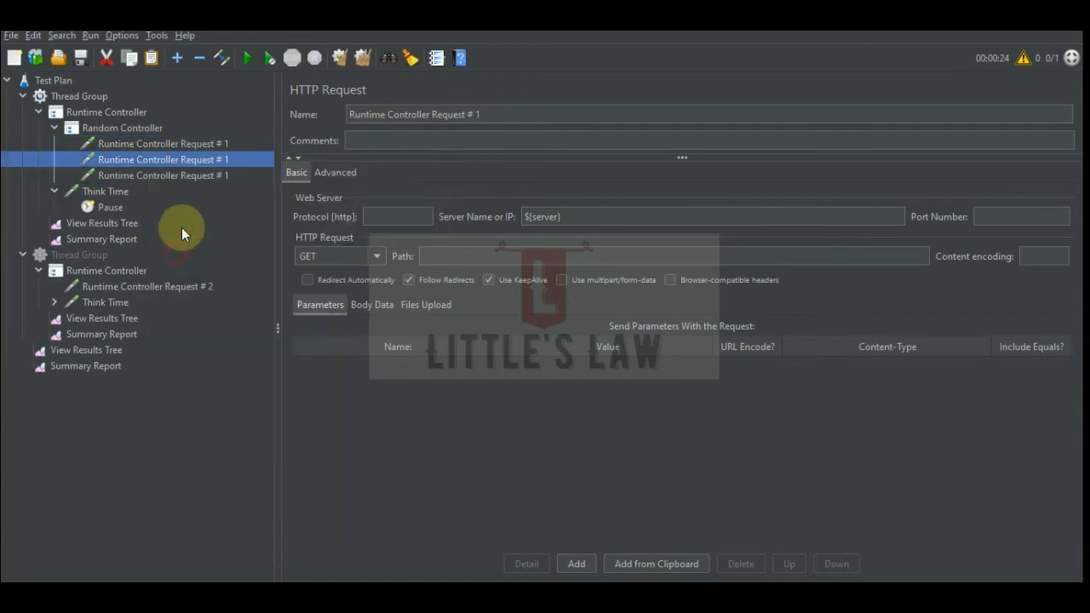
- Rename the two duplicated requests as Runtime Controller Request # 2 and Runtime Controller Request # 3
click(490, 115)
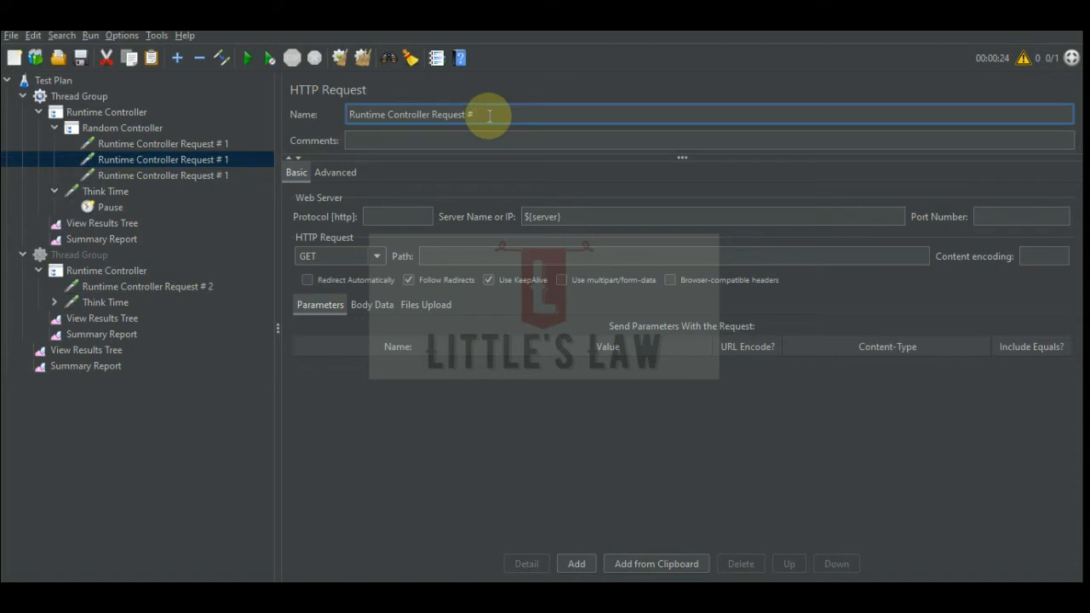
text(2)
click(180, 178)
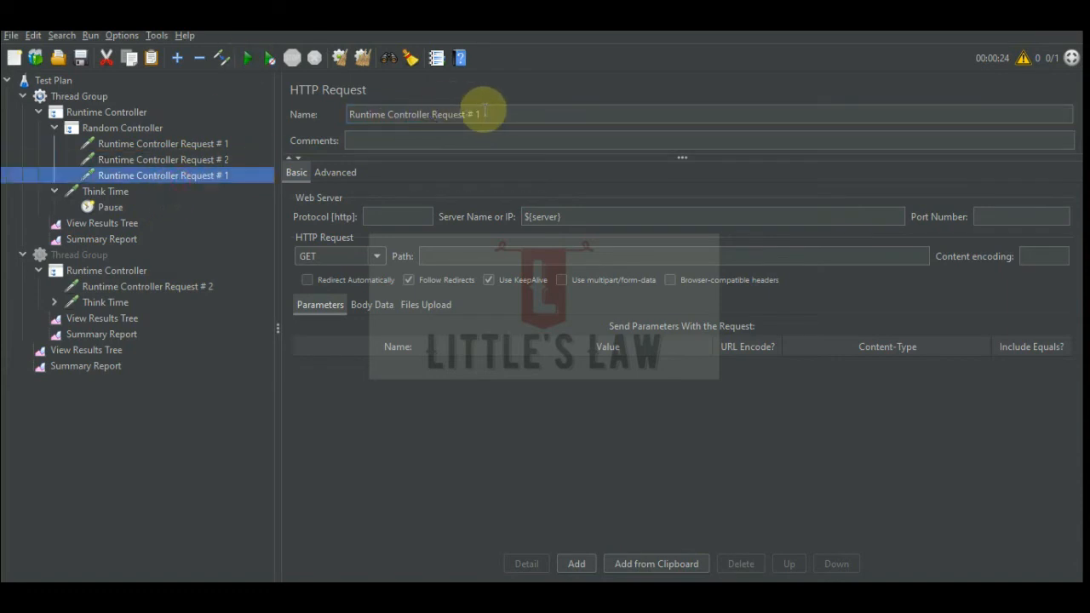
click(501, 114)
key(BackSpace)
text(3)
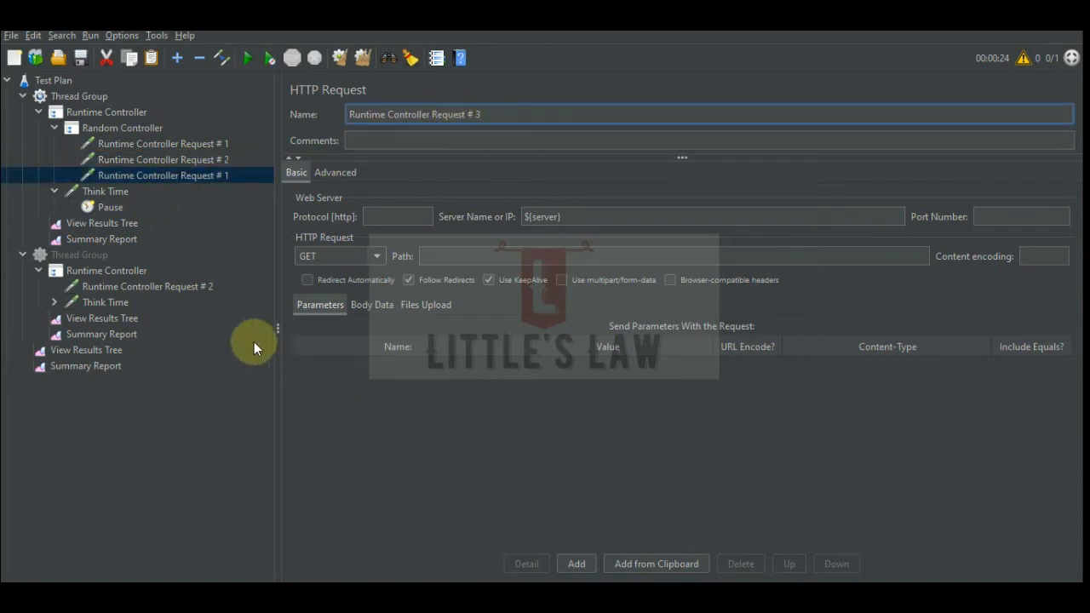
- Review the Random Controller and its parent Runtime Controller, and run the test plan with the first Thread Group's View Results Tree open
click(119, 129)
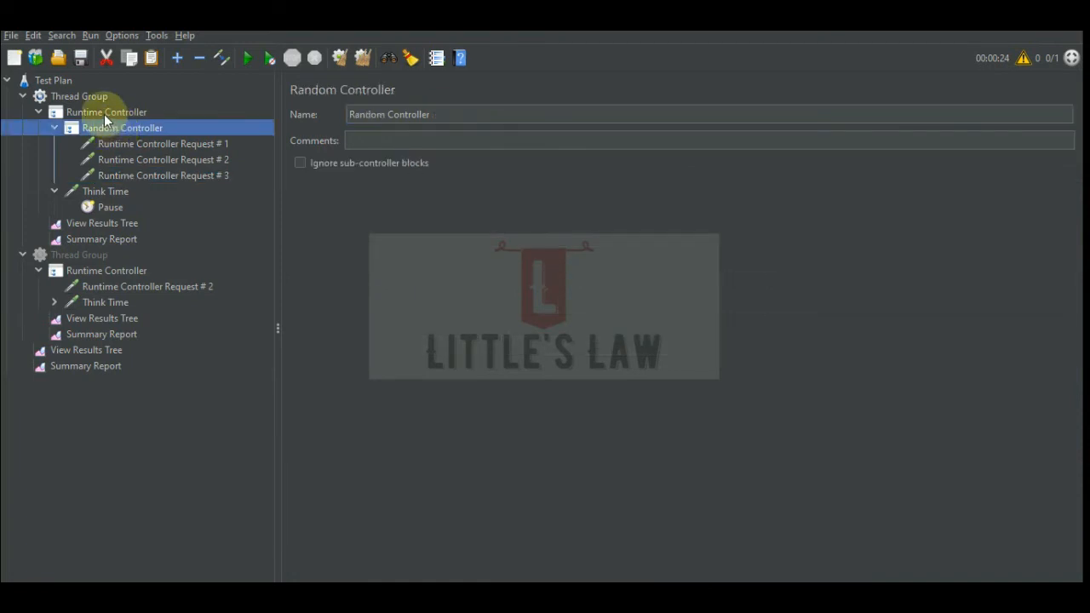
click(104, 114)
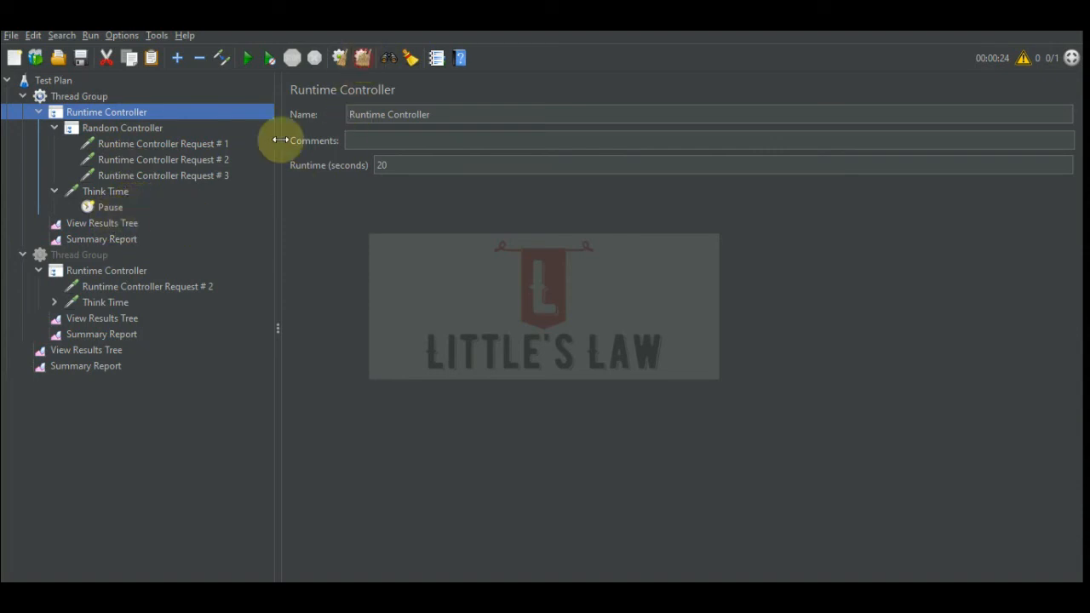
click(98, 225)
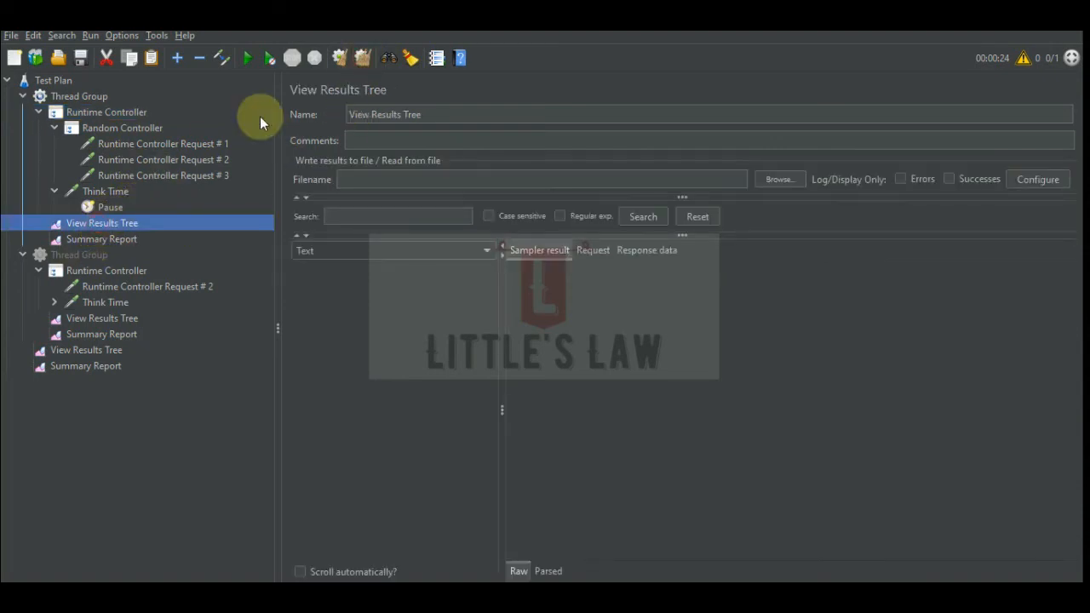
click(248, 58)
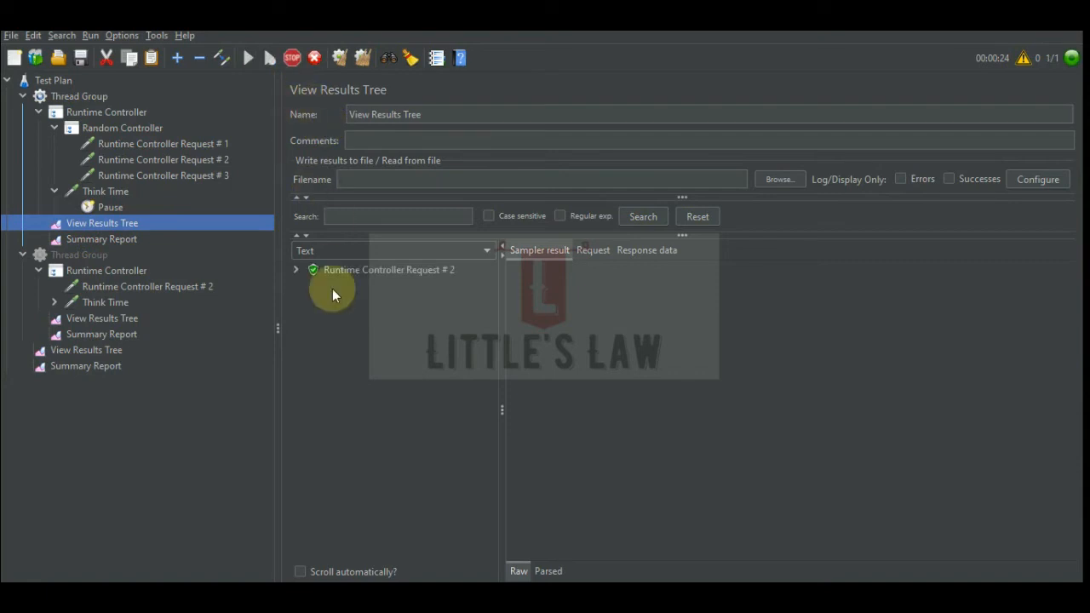
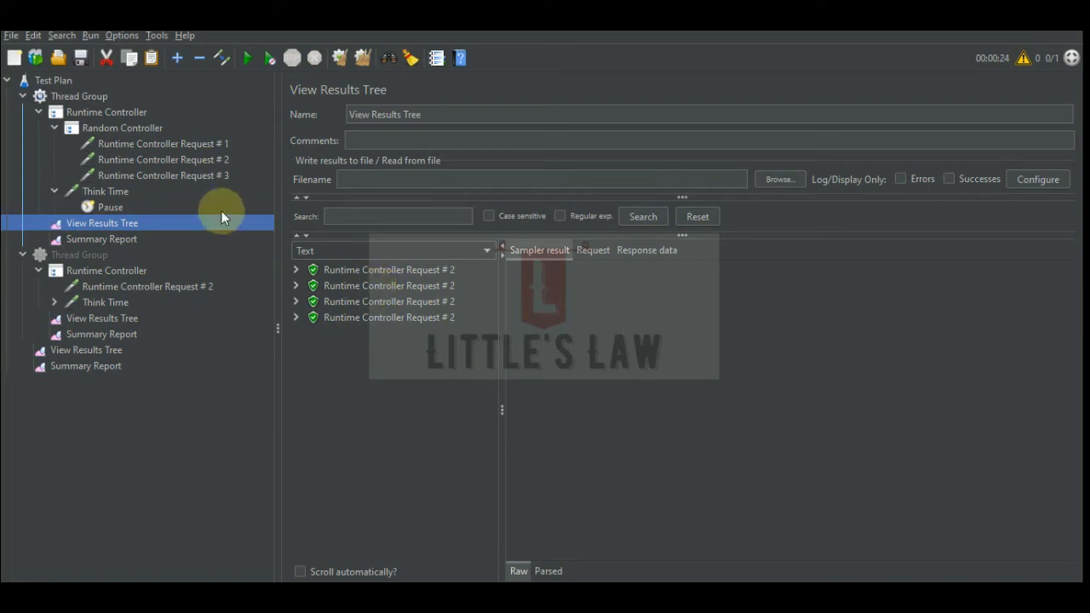
- Change the Random Controller inside the first Runtime Controller to a Random Order Controller and expand it in the tree
click(120, 129)
right_click(120, 128)
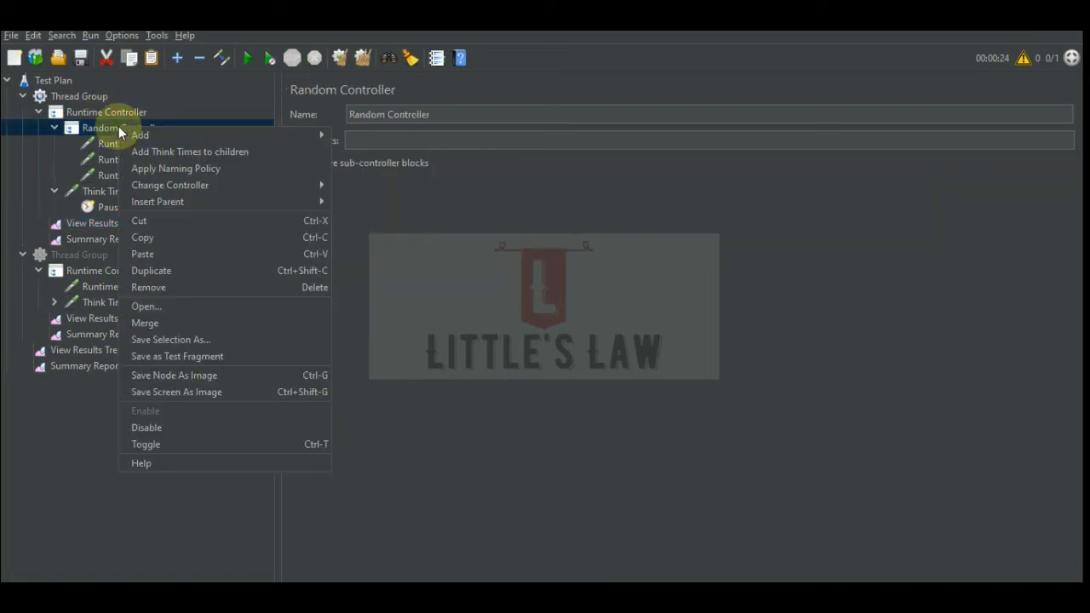
mouse_move(321, 181)
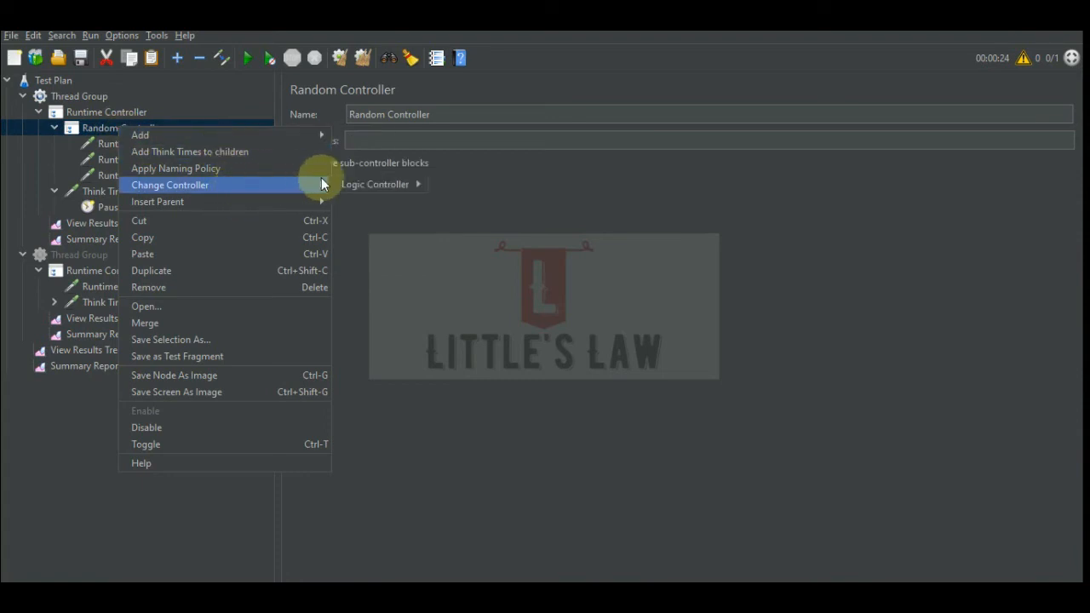
mouse_move(382, 184)
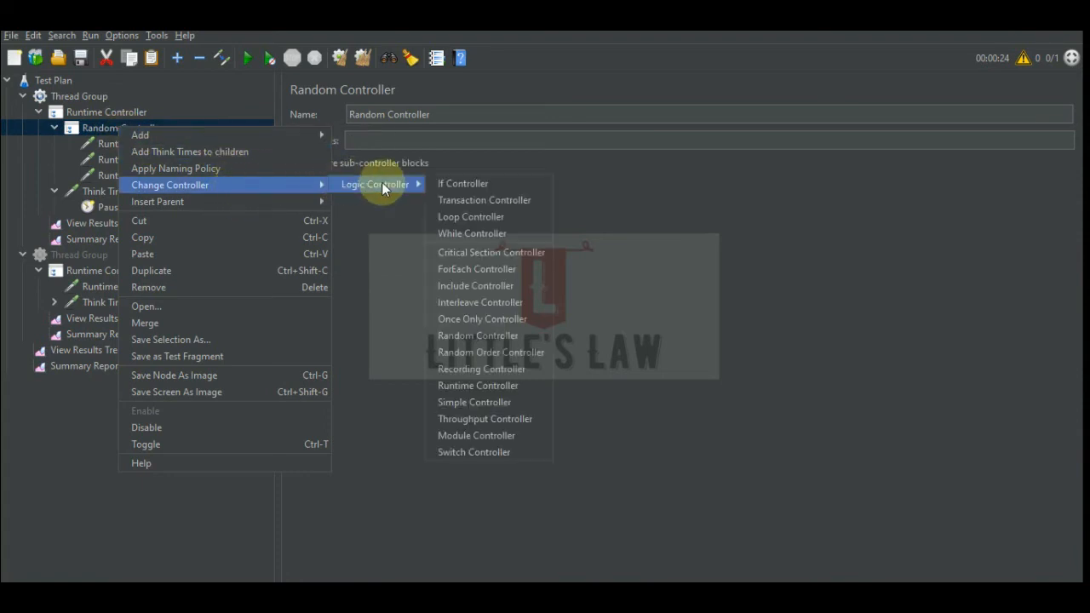
click(492, 352)
click(55, 128)
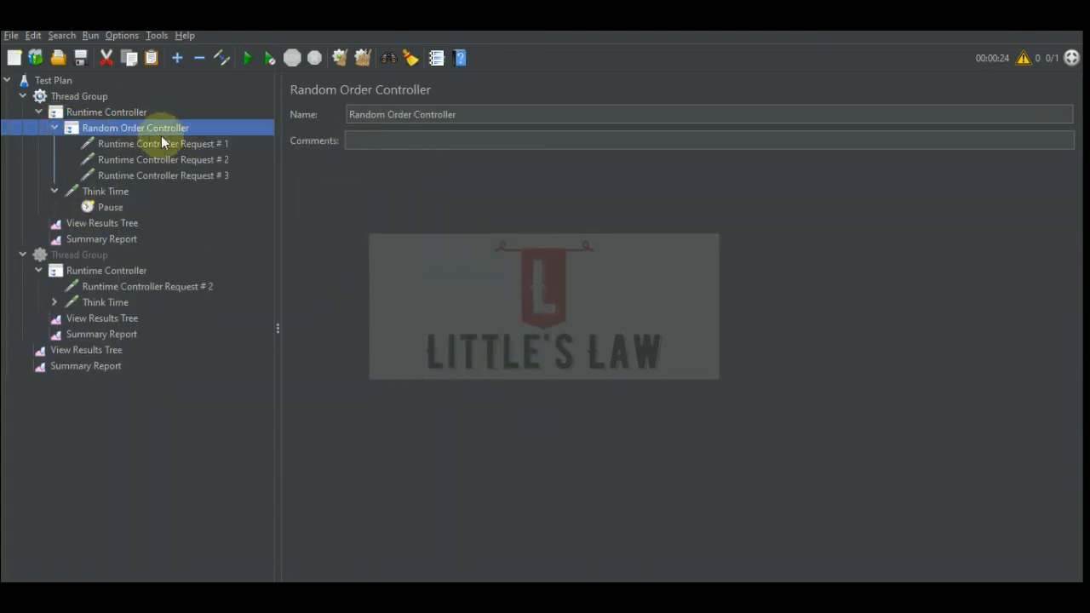
- Clear all previous results and run the test plan with the first Thread Group's View Results Tree open
click(103, 192)
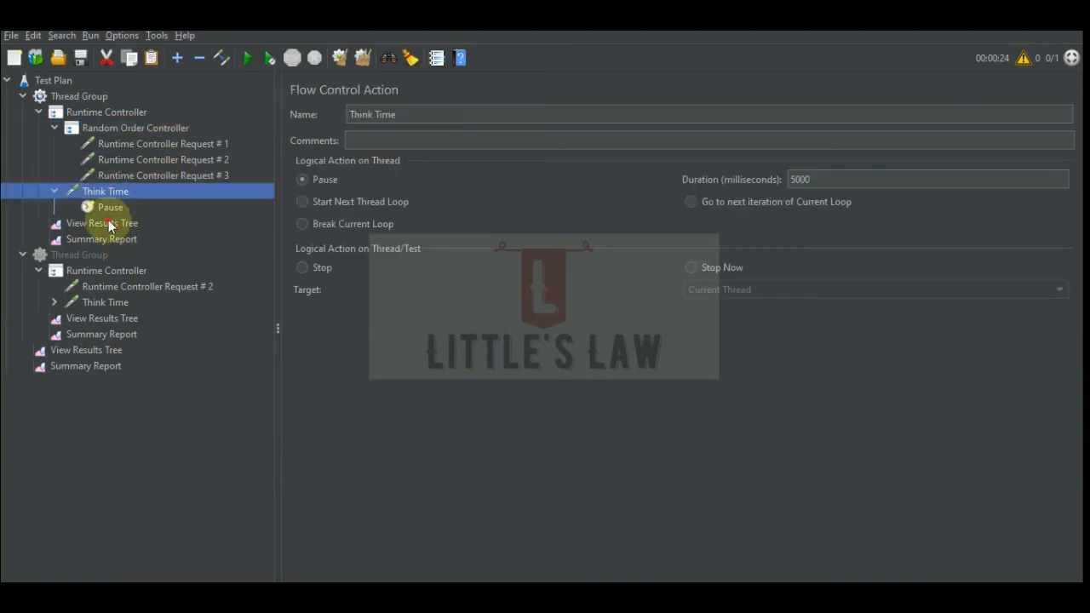
click(100, 223)
click(364, 62)
click(246, 59)
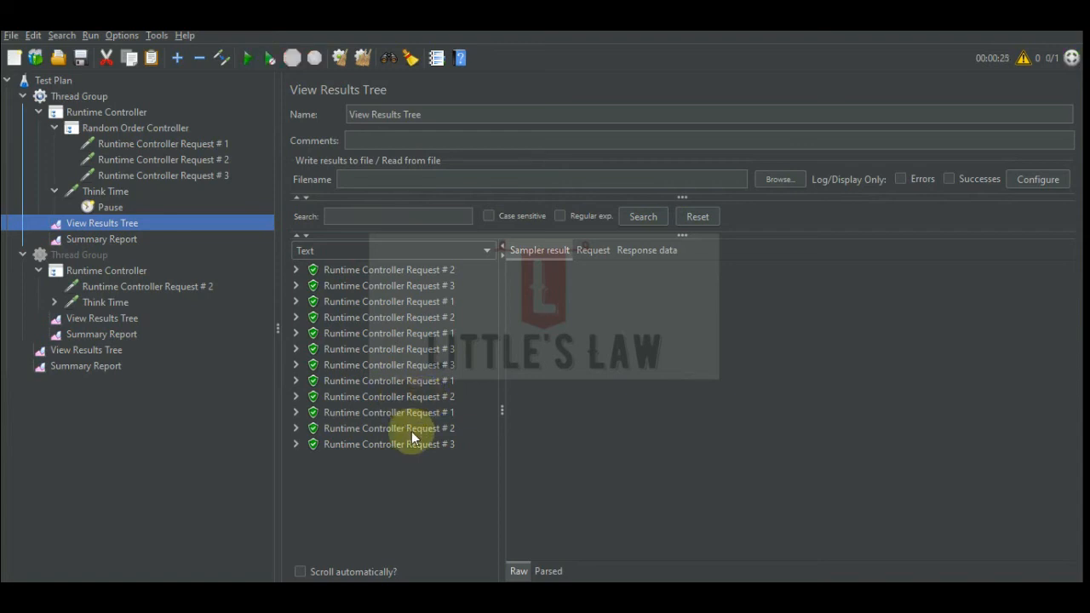
- Change the Random Order Controller inside the first Runtime Controller to a Throughput Controller
click(149, 129)
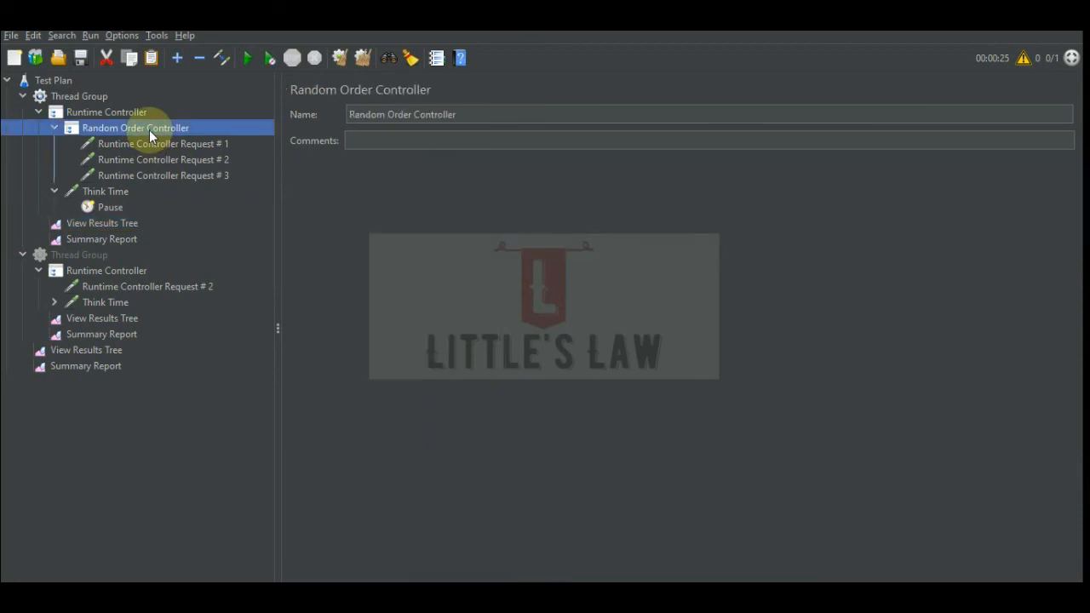
right_click(149, 129)
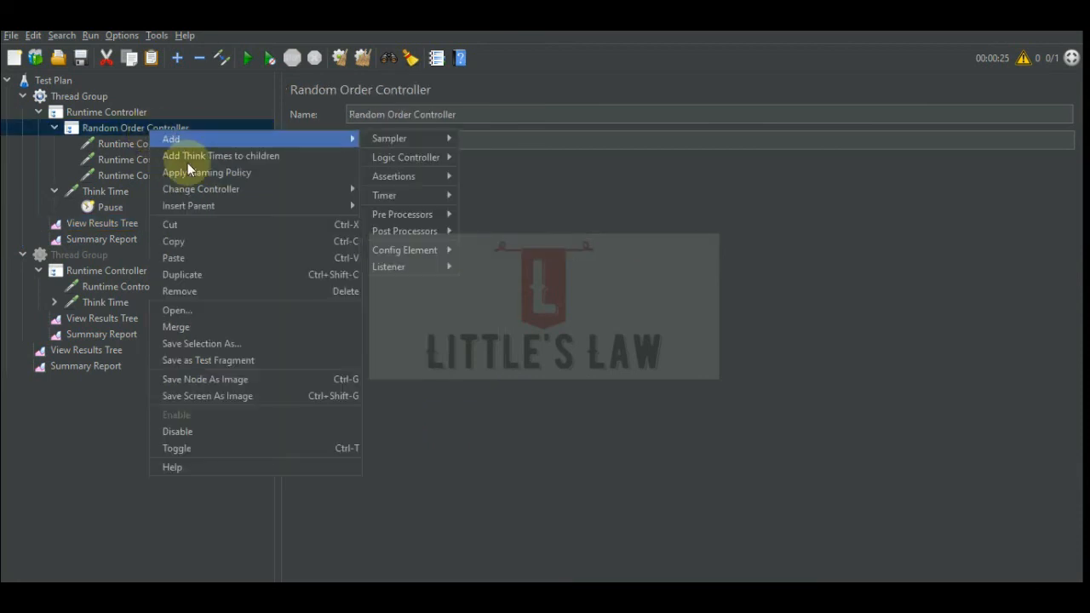
mouse_move(200, 189)
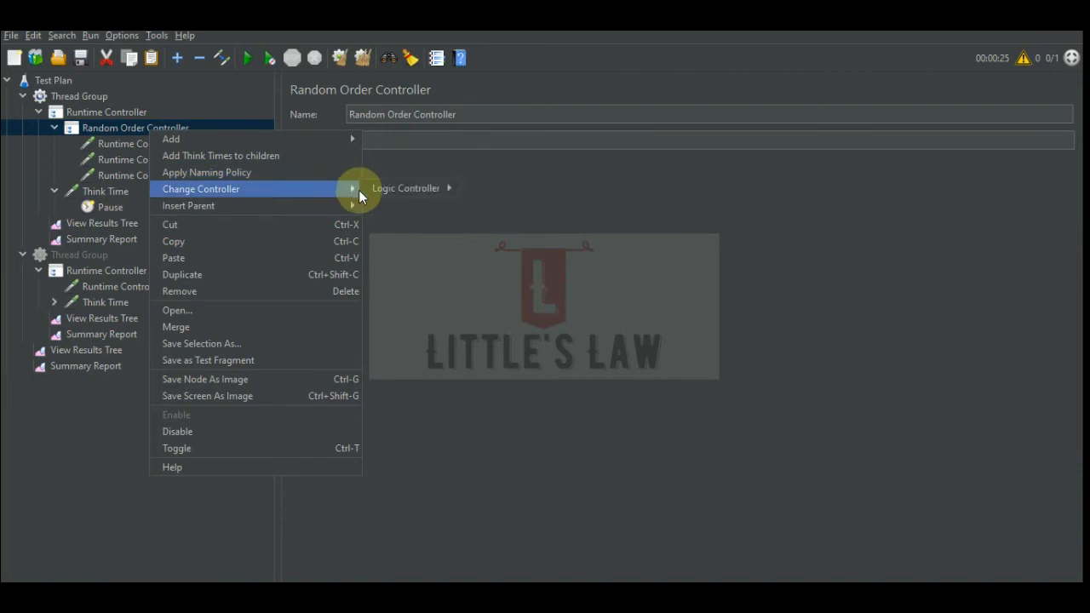
mouse_move(460, 197)
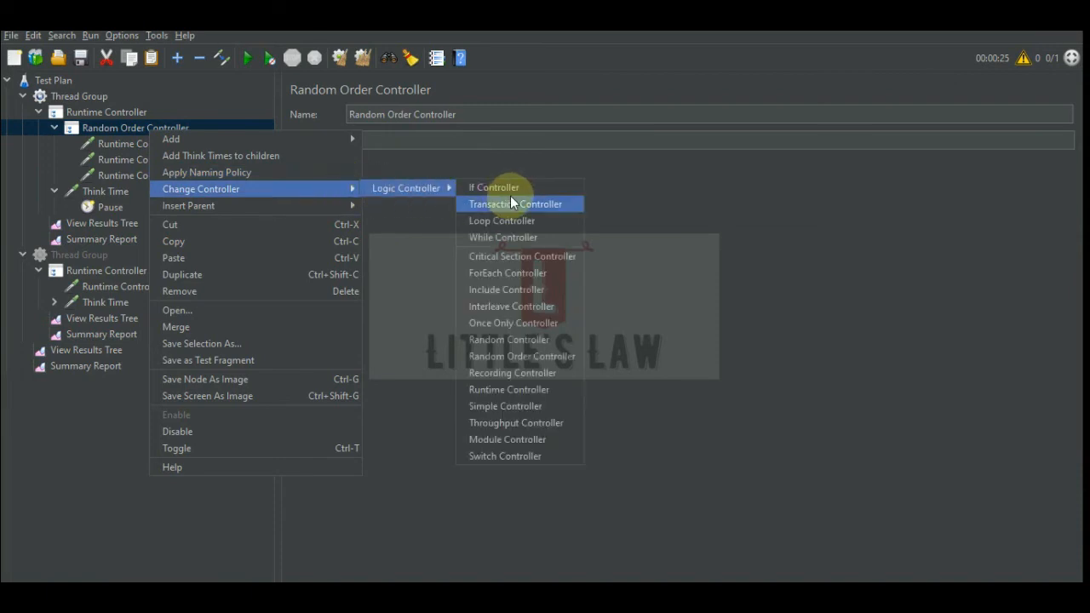
click(525, 423)
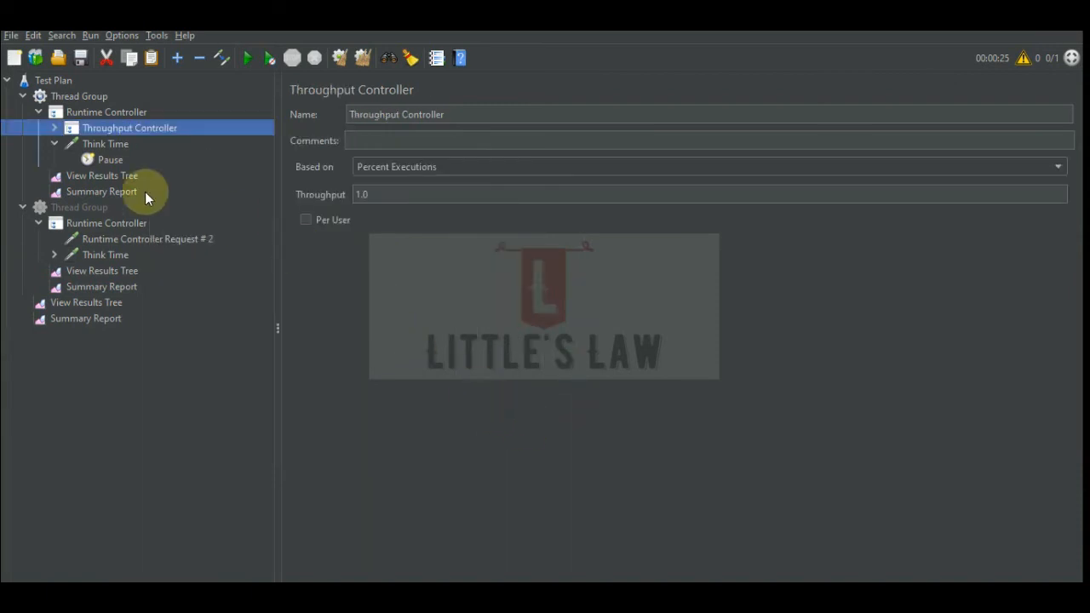
- Review the parent Runtime Controller's runtime and set the Throughput Controller's throughput to 20 with Percent Executions
click(121, 109)
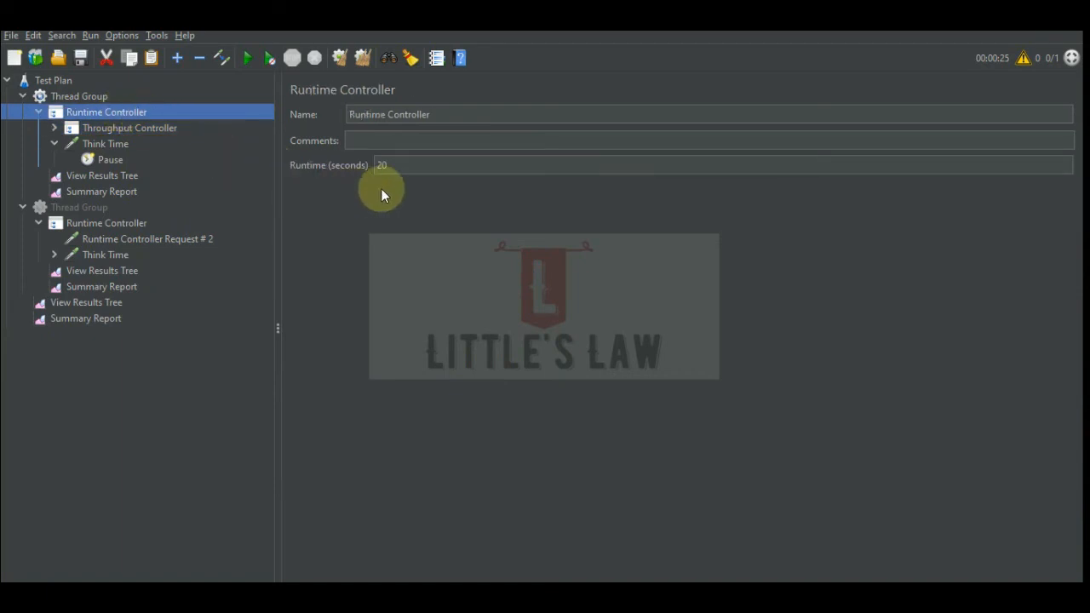
click(130, 129)
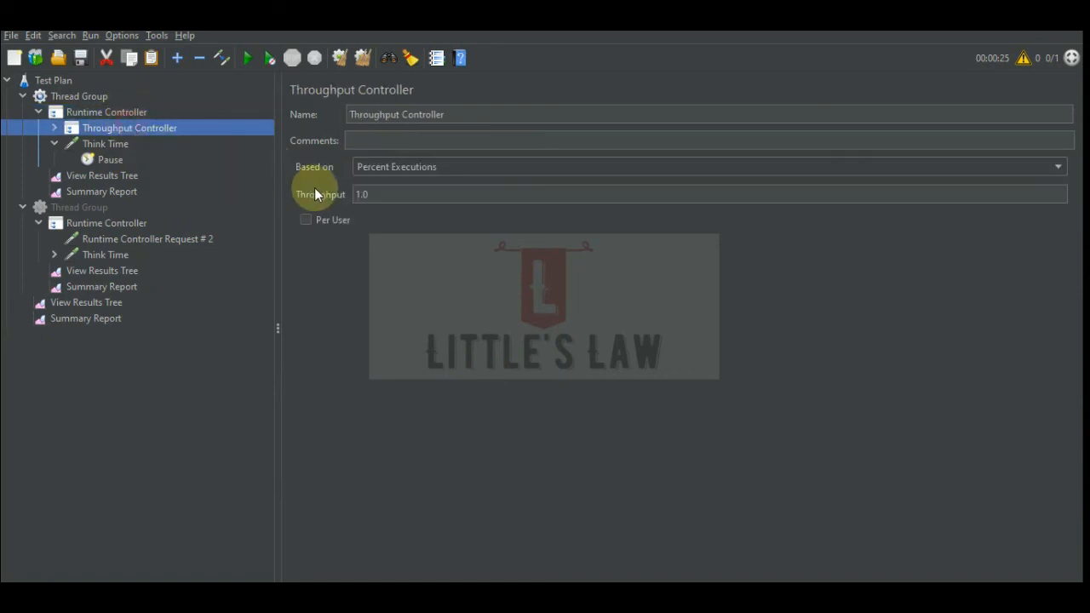
click(377, 195)
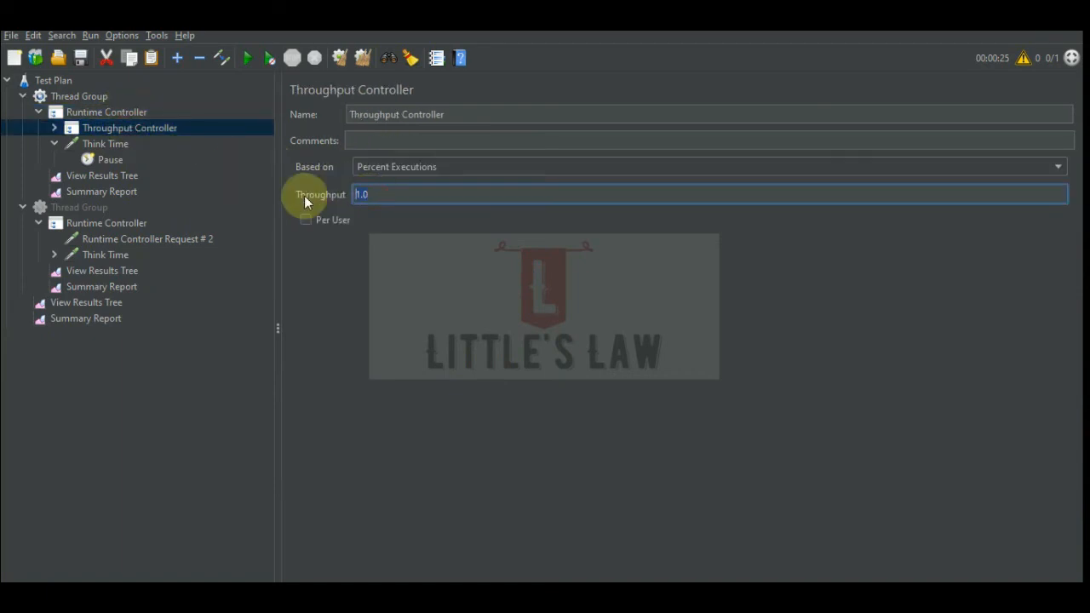
text(20)
- Disable Runtime Controller Request # 2 and # 3 inside the Throughput Controller
click(55, 128)
click(163, 161)
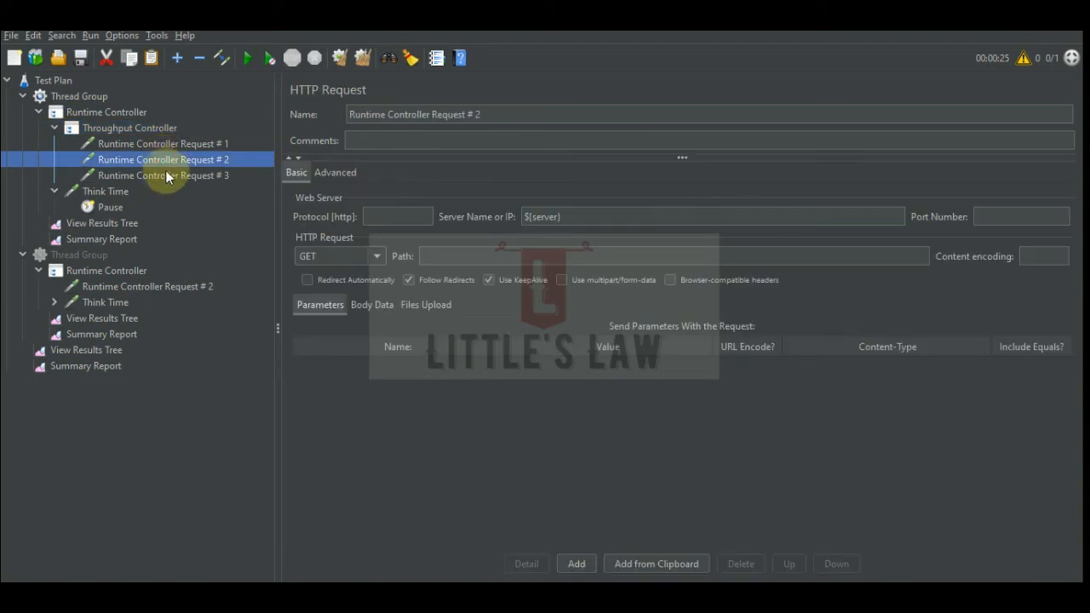
ctrl+click(169, 175)
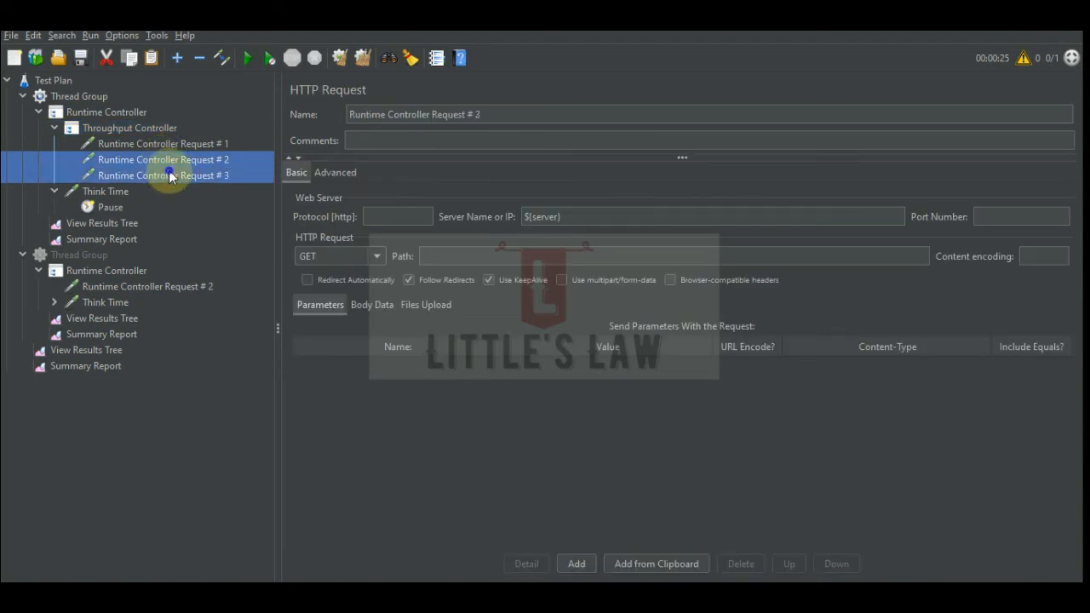
right_click(170, 175)
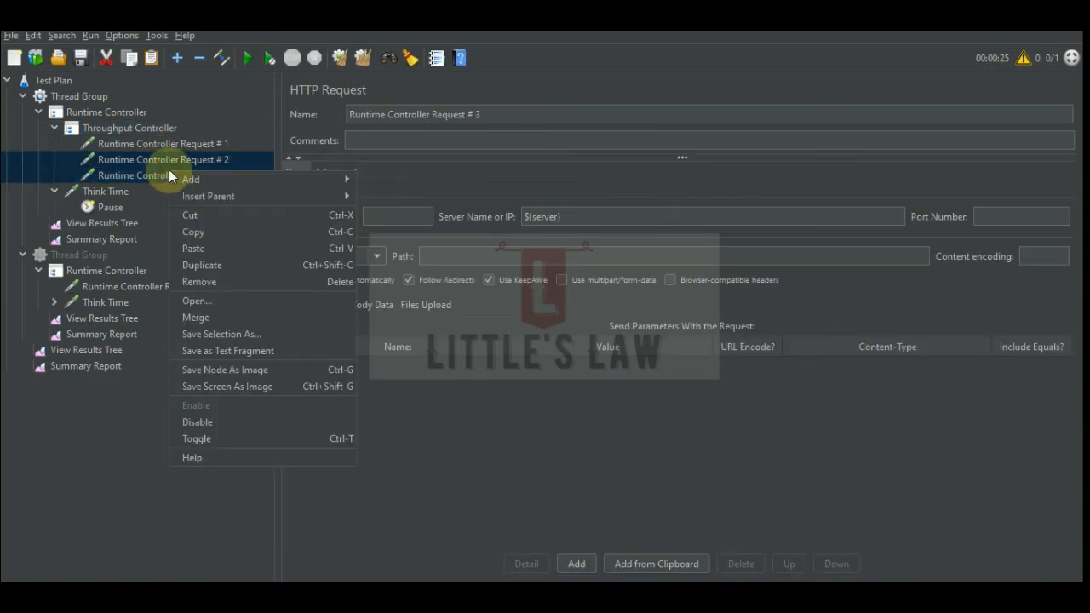
click(197, 422)
- Run the test plan with previous results cleared and check the first Thread Group's results against the Runtime and Throughput Controller settings
click(125, 221)
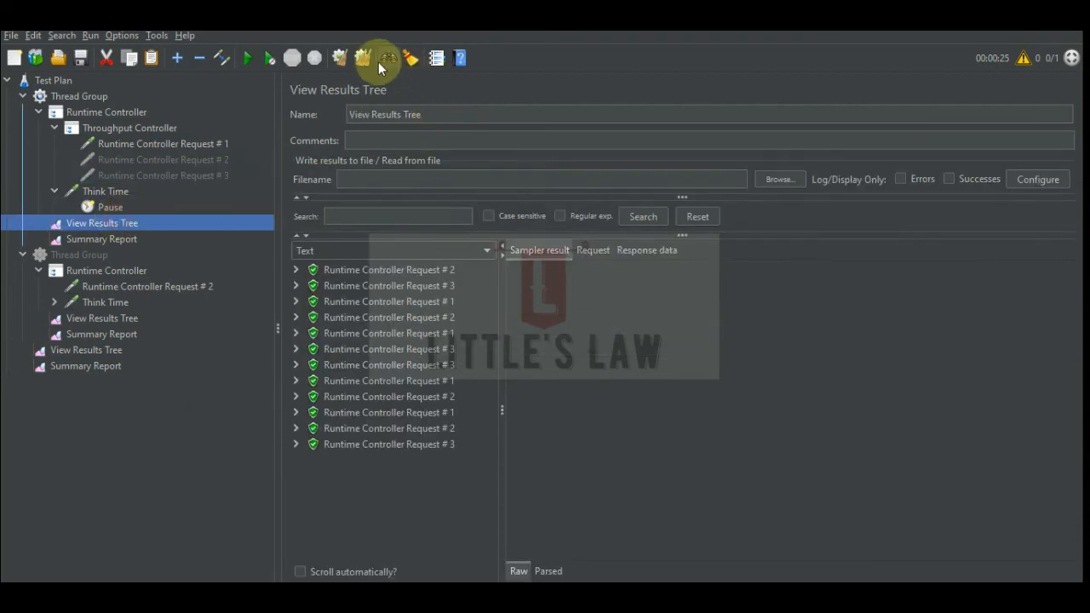
click(253, 55)
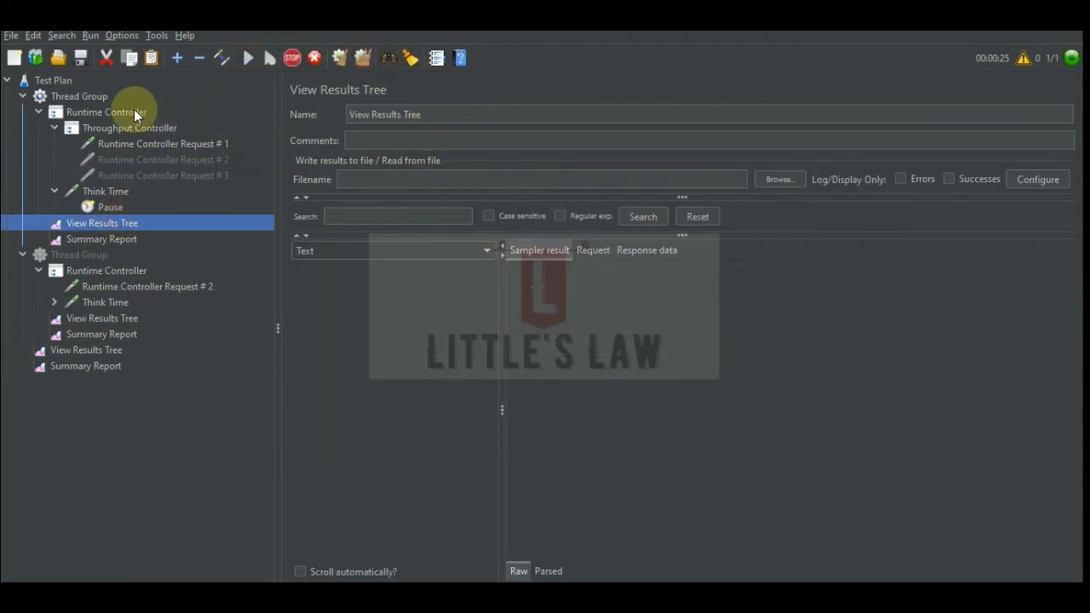
click(130, 112)
double_click(402, 165)
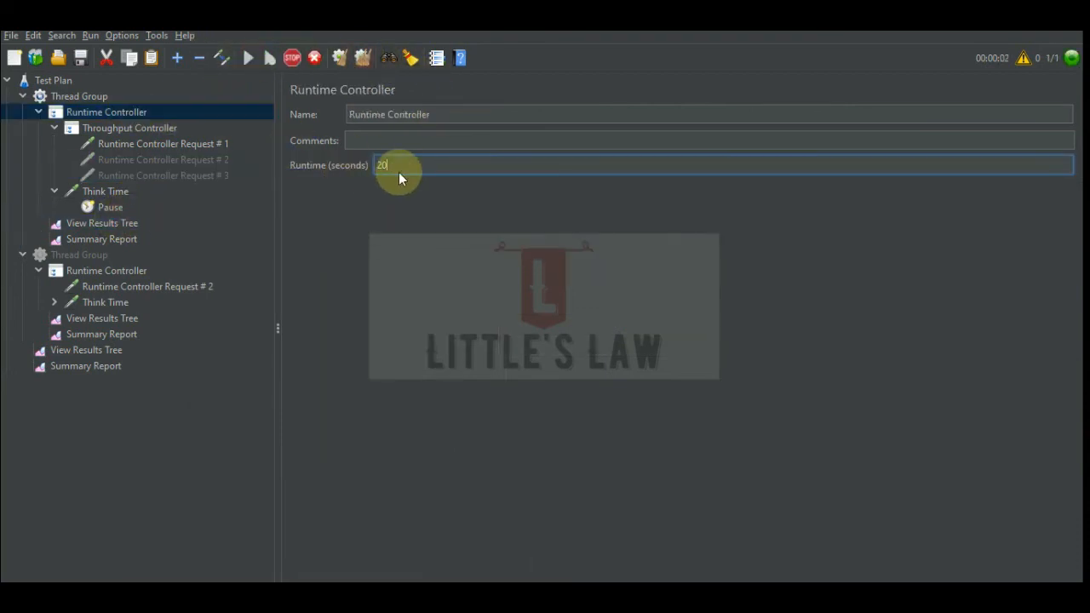
drag(406, 164, 370, 163)
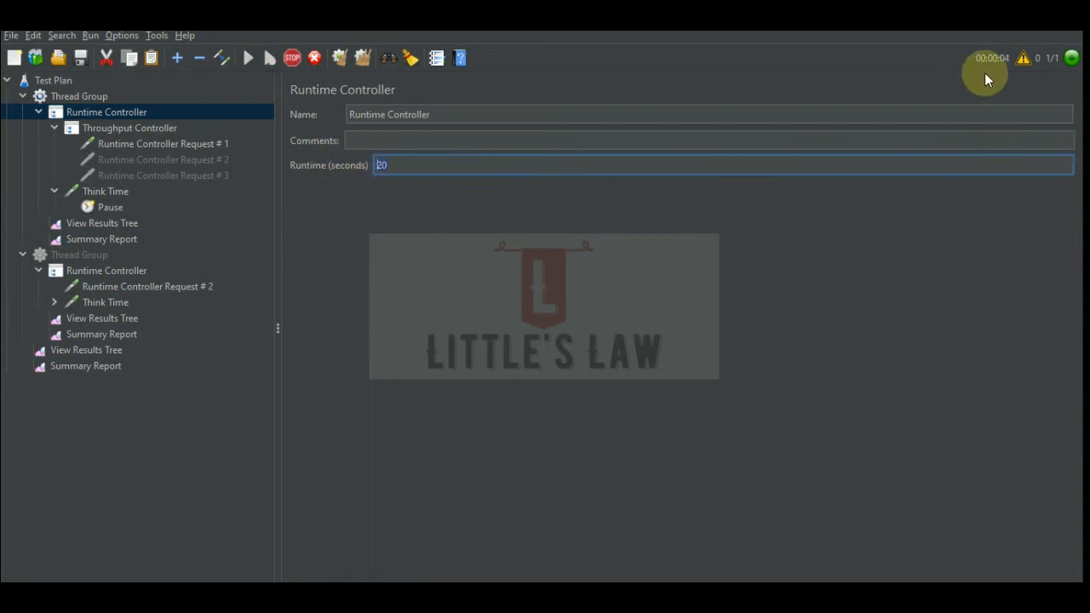
click(129, 130)
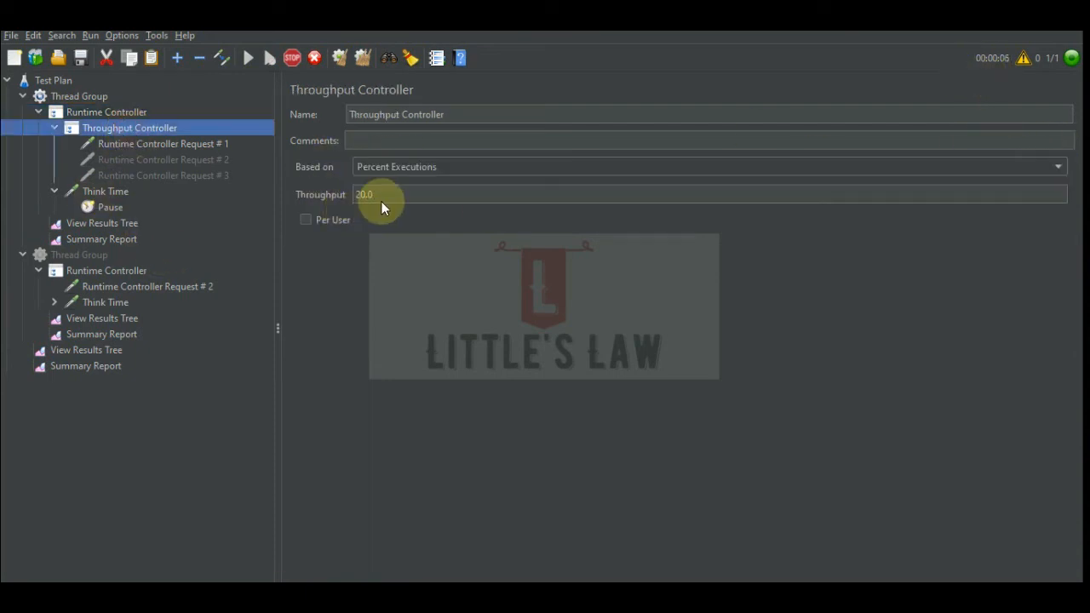
drag(383, 195, 309, 190)
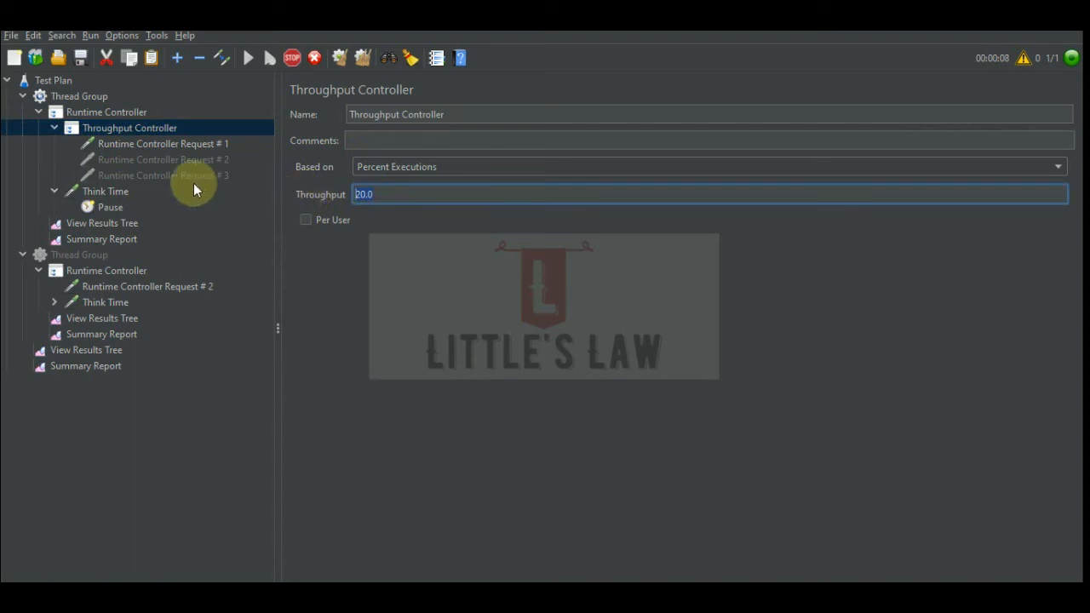
click(110, 223)
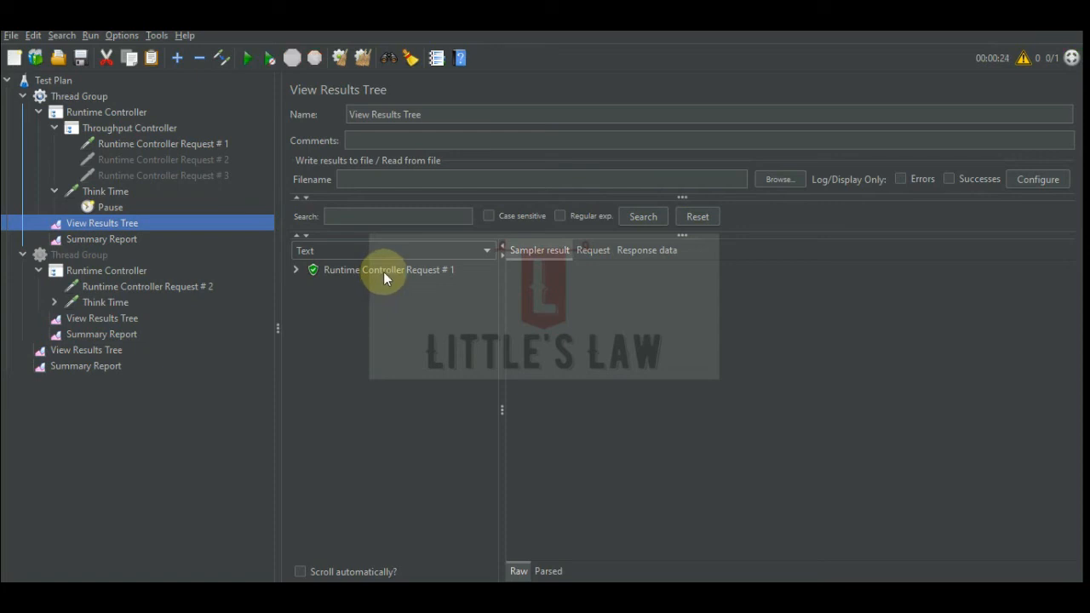
- Review the first Runtime Controller's runtime and set the nested Throughput Controller to be based on Total Executions with a throughput of 20
click(131, 112)
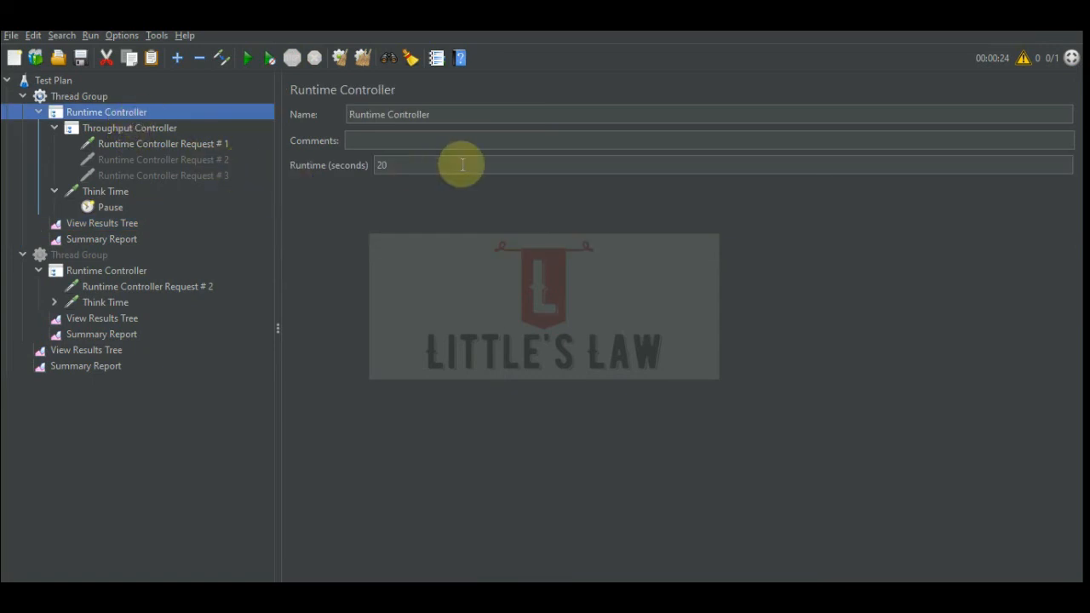
click(418, 165)
click(126, 128)
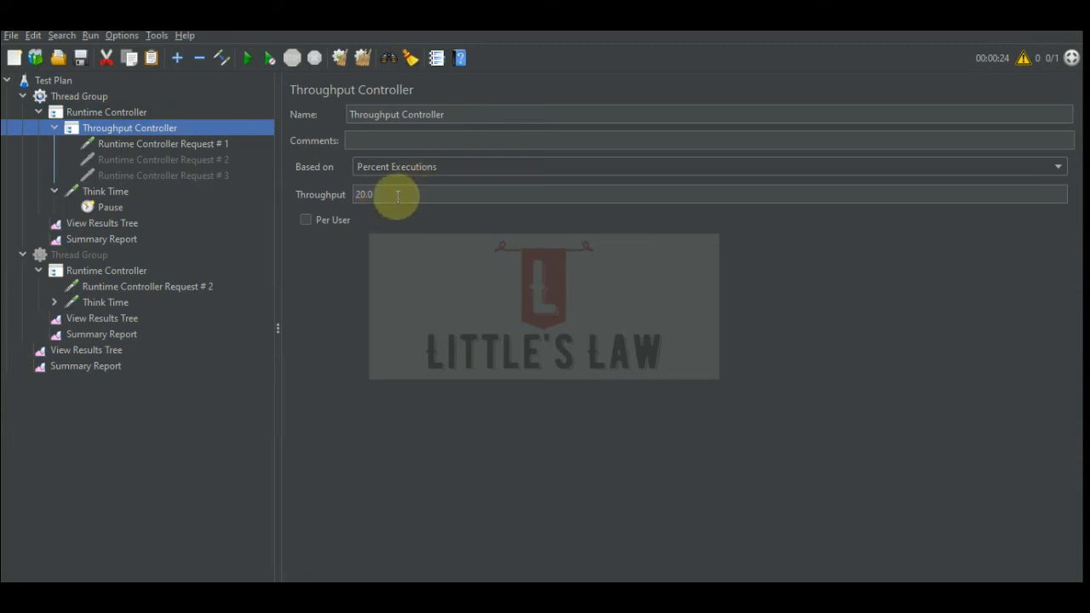
double_click(362, 194)
click(413, 168)
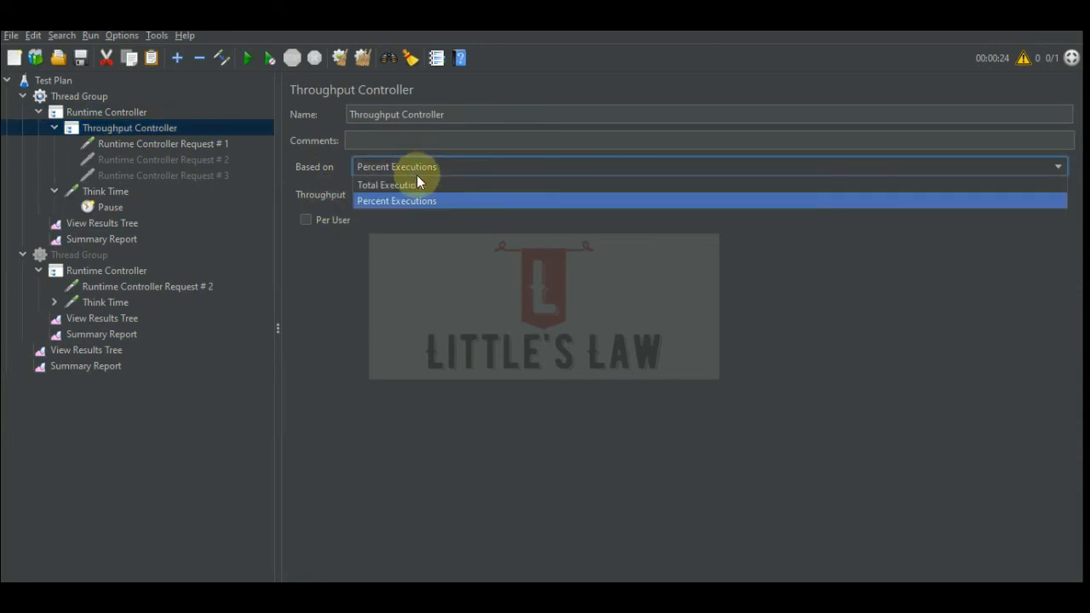
click(416, 184)
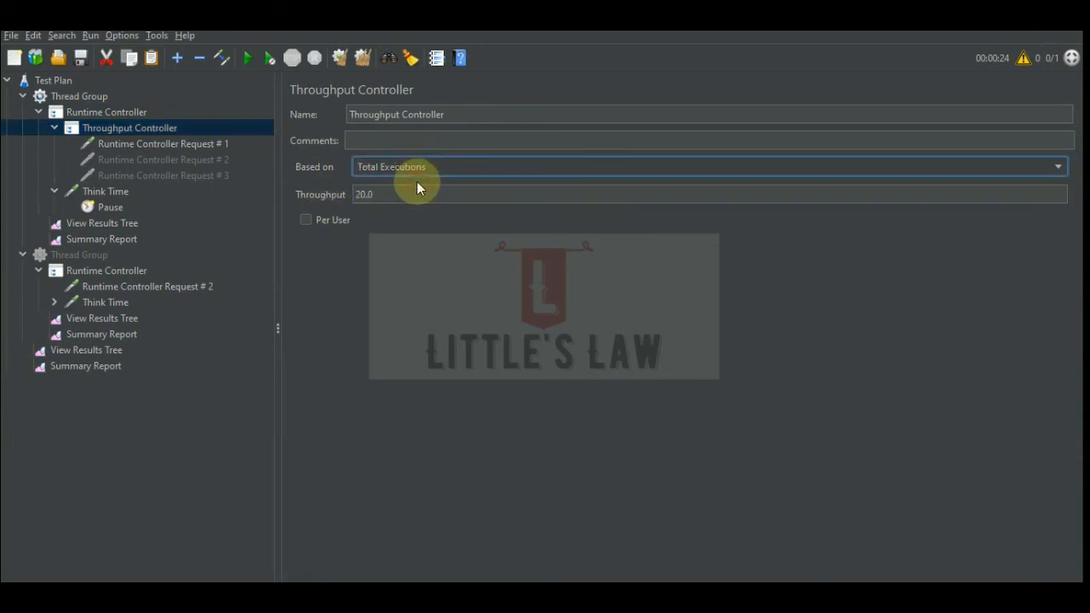
- Run the test plan with previous results cleared, reviewing the Throughput Controller's and Runtime Controller's settings while it executes
click(97, 223)
click(361, 59)
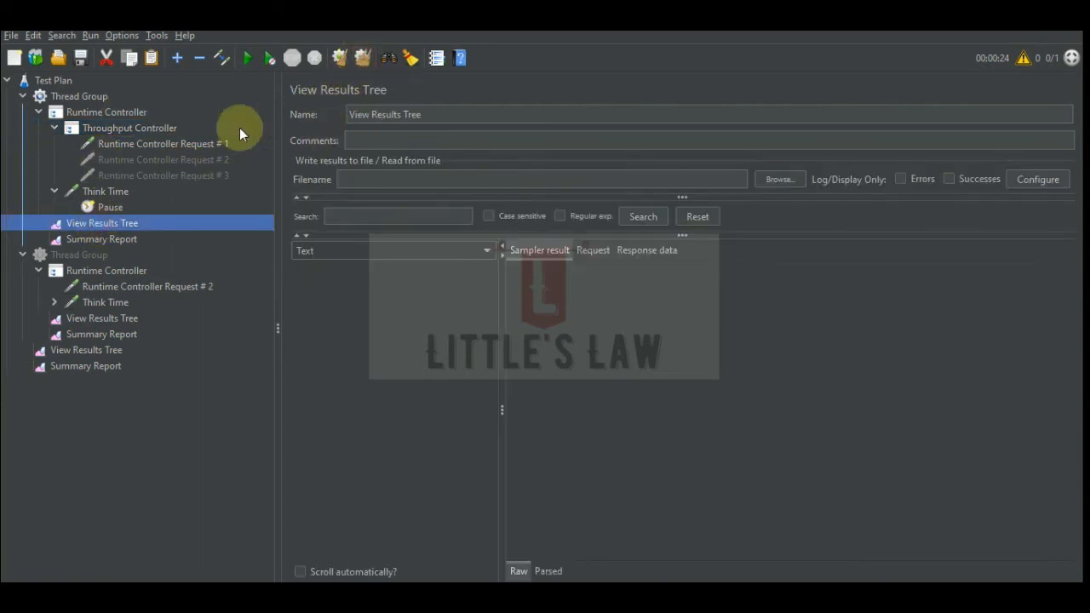
click(243, 65)
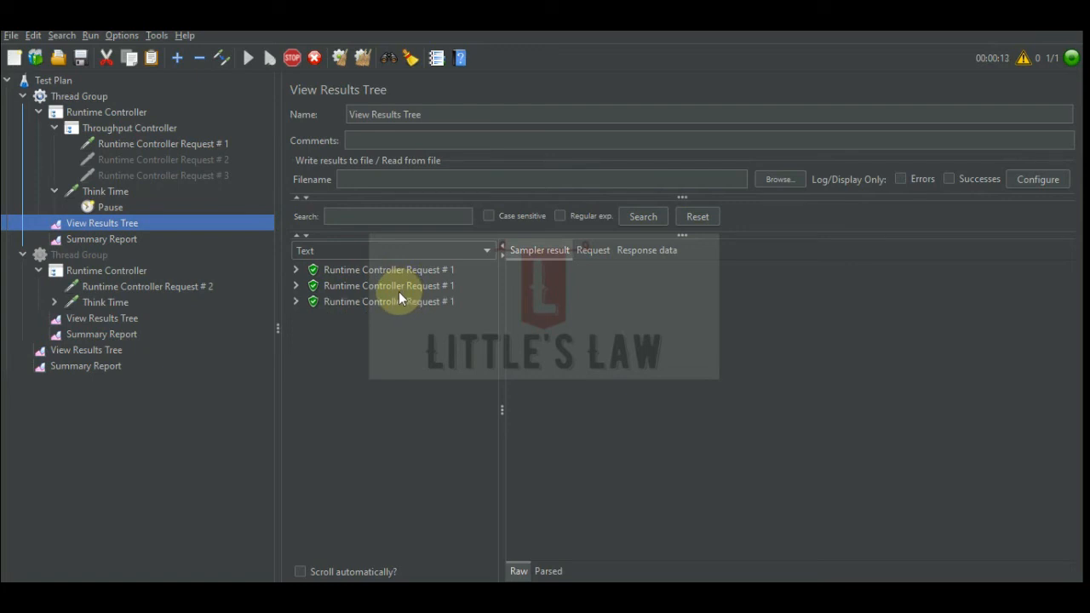
click(139, 130)
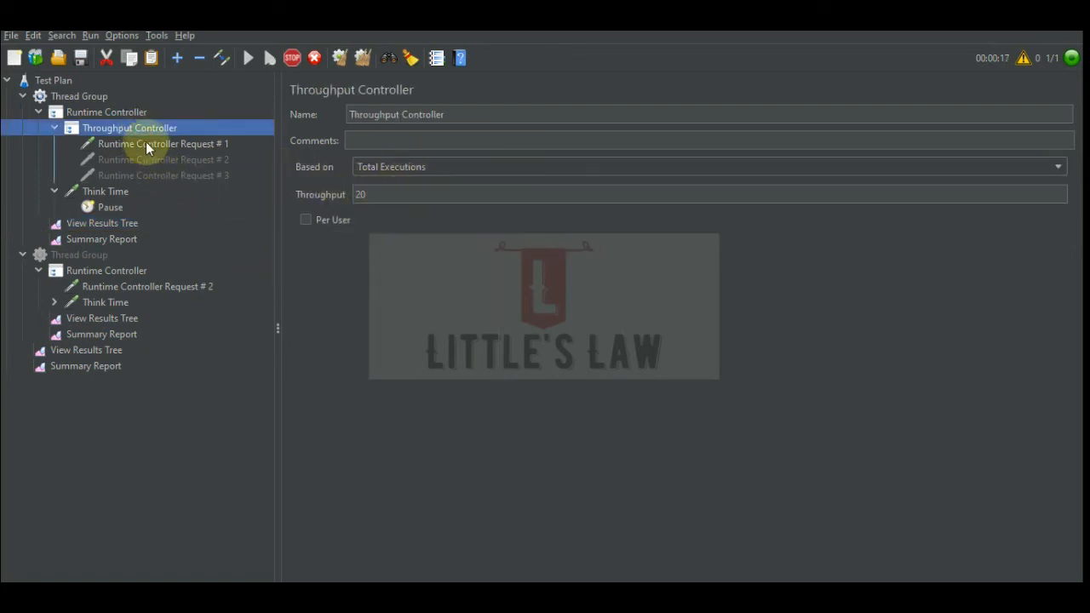
click(94, 113)
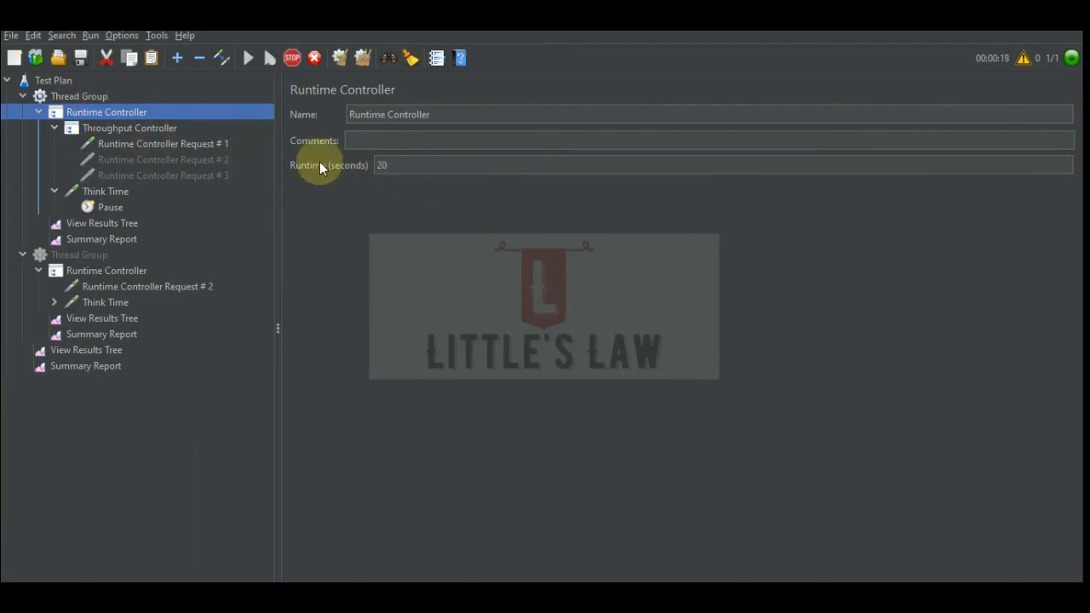
click(379, 165)
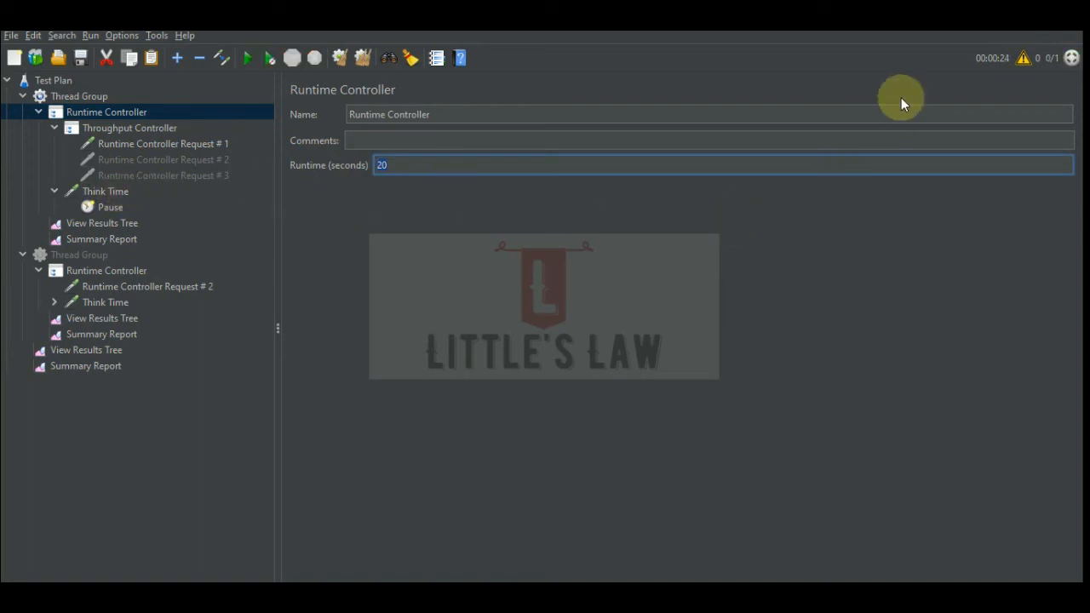
- Inspect each sample in the first Thread Group's View Results Tree and compare the run with the Throughput and Runtime Controller settings
click(88, 225)
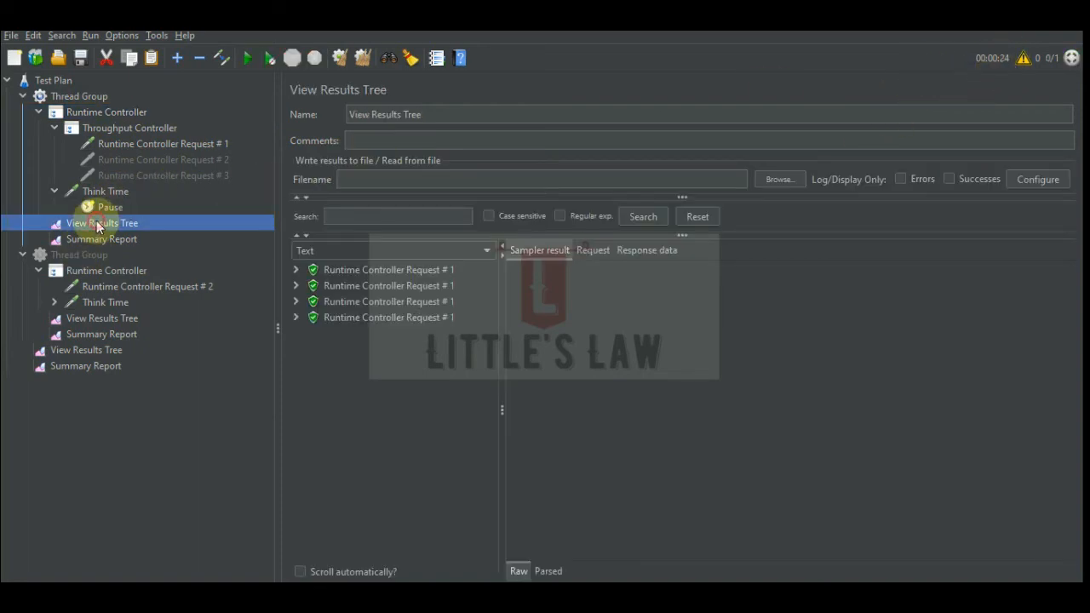
click(397, 271)
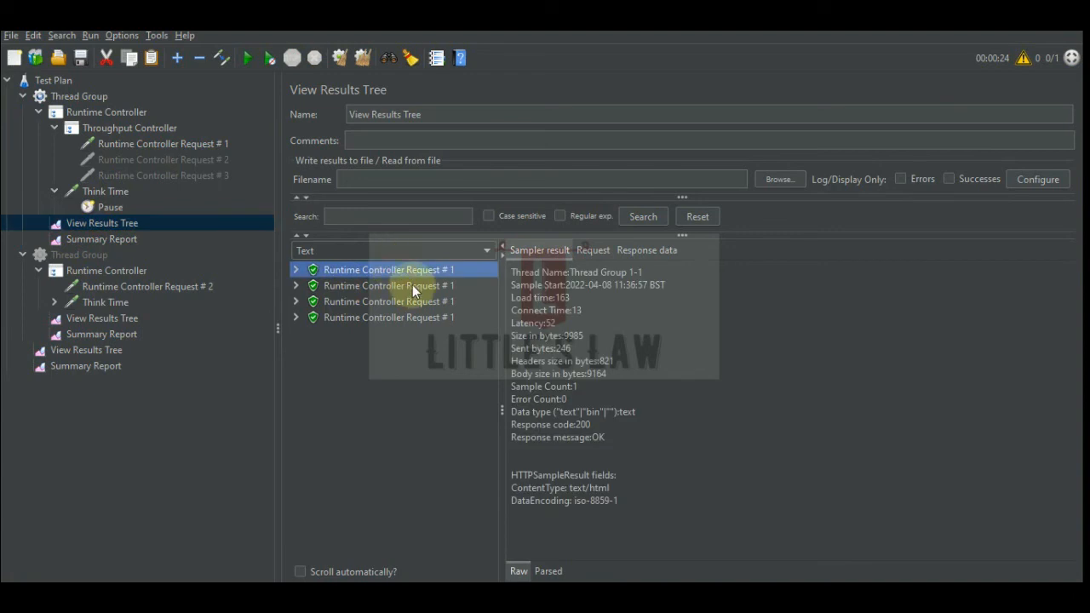
click(412, 286)
click(418, 301)
click(419, 317)
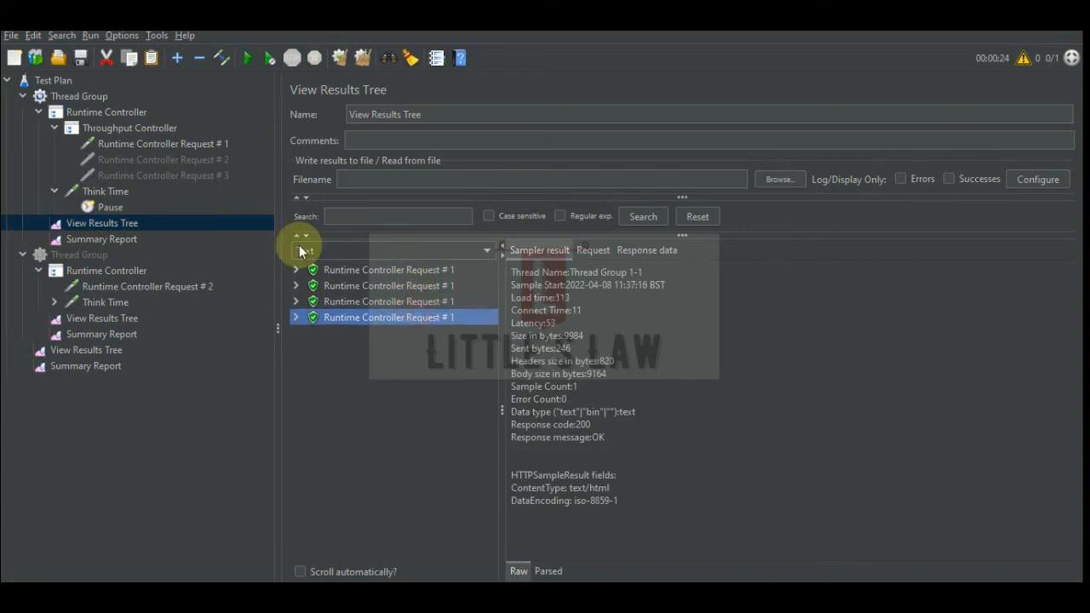
click(100, 128)
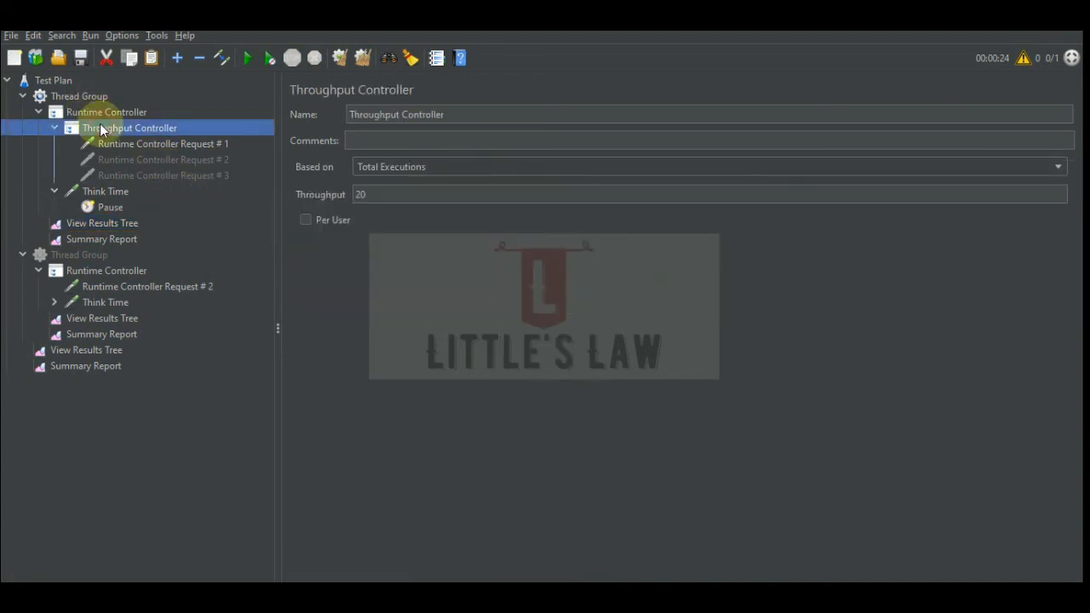
click(107, 112)
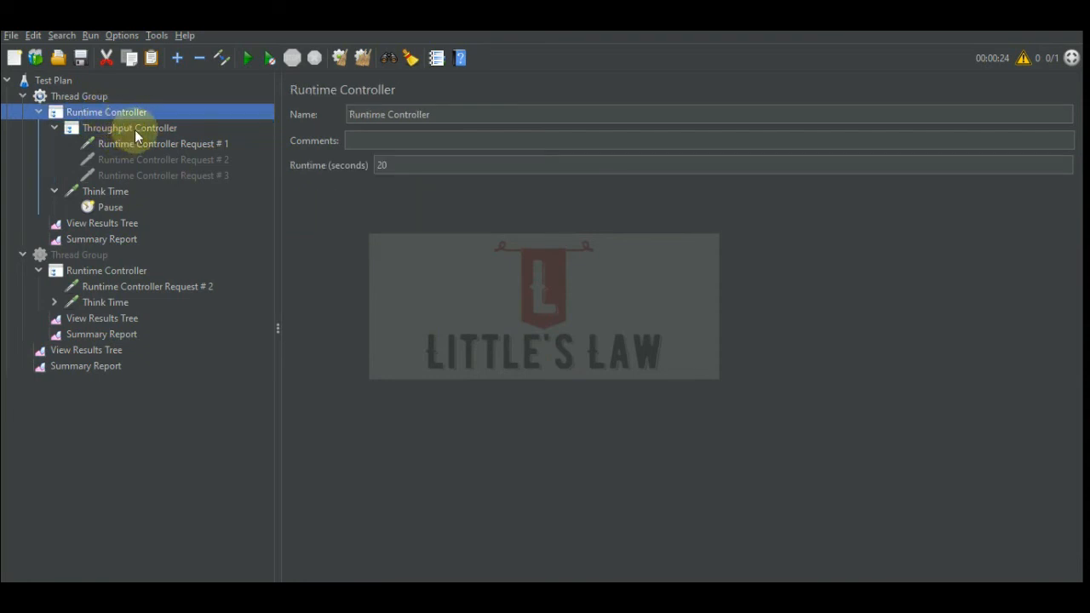
- Change the Throughput Controller inside the first Runtime Controller to a Loop Controller with a loop count of 10
click(135, 129)
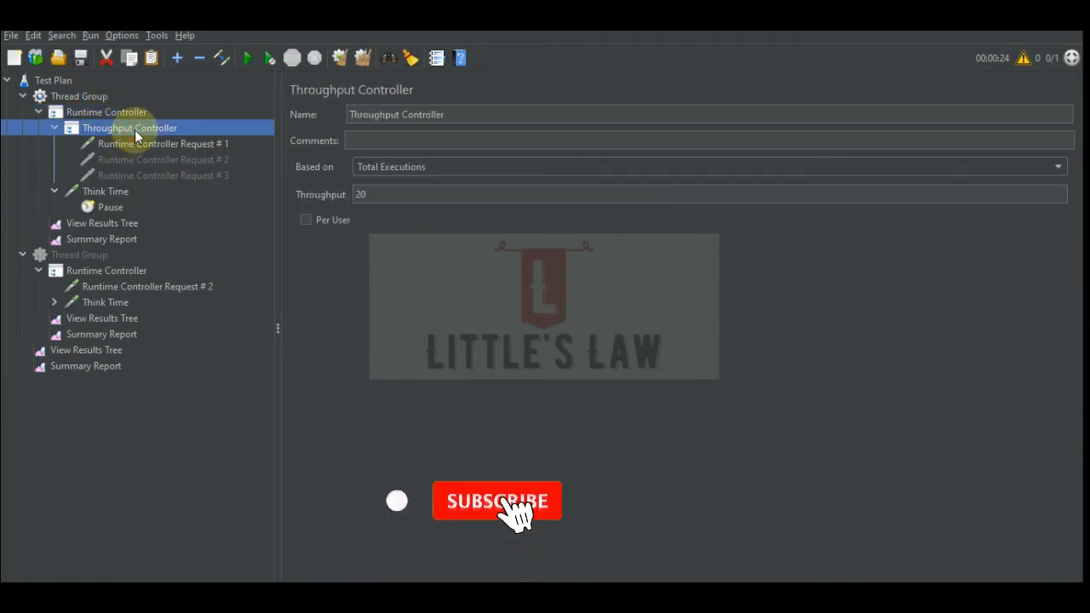
right_click(134, 130)
mouse_move(253, 189)
mouse_move(395, 188)
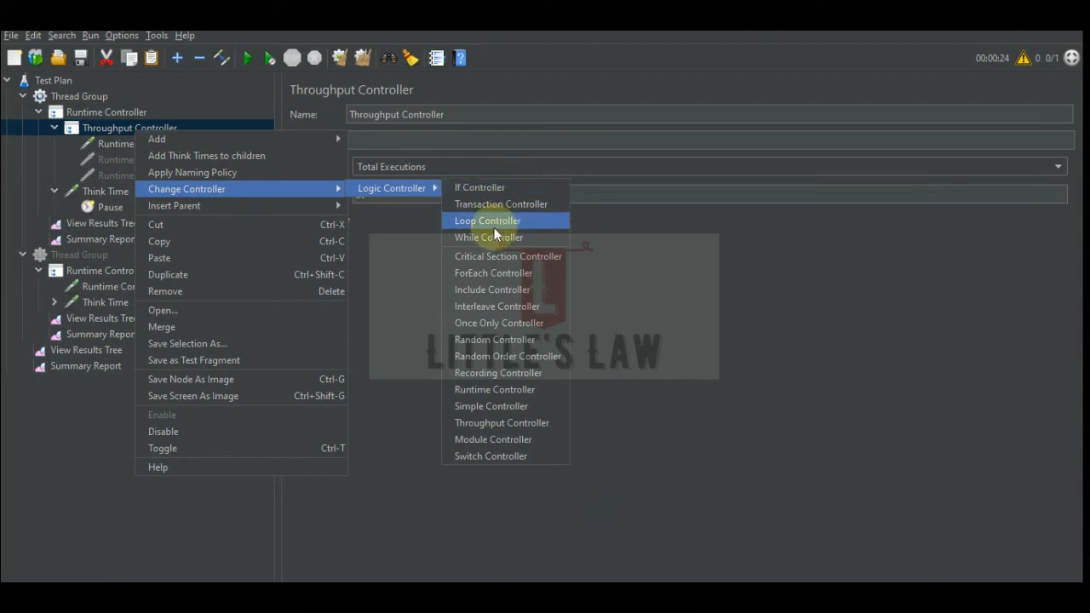
click(491, 223)
click(407, 164)
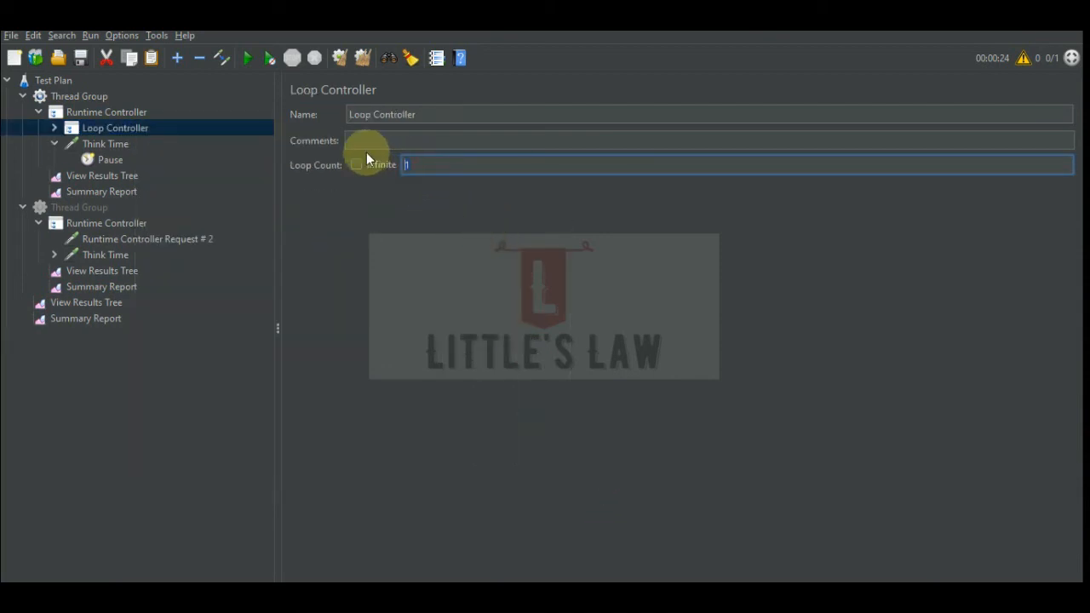
text(0)
- Run the test plan and check the first Thread Group's results against its loop count, the Runtime Controller's runtime and the Loop Controller
click(78, 97)
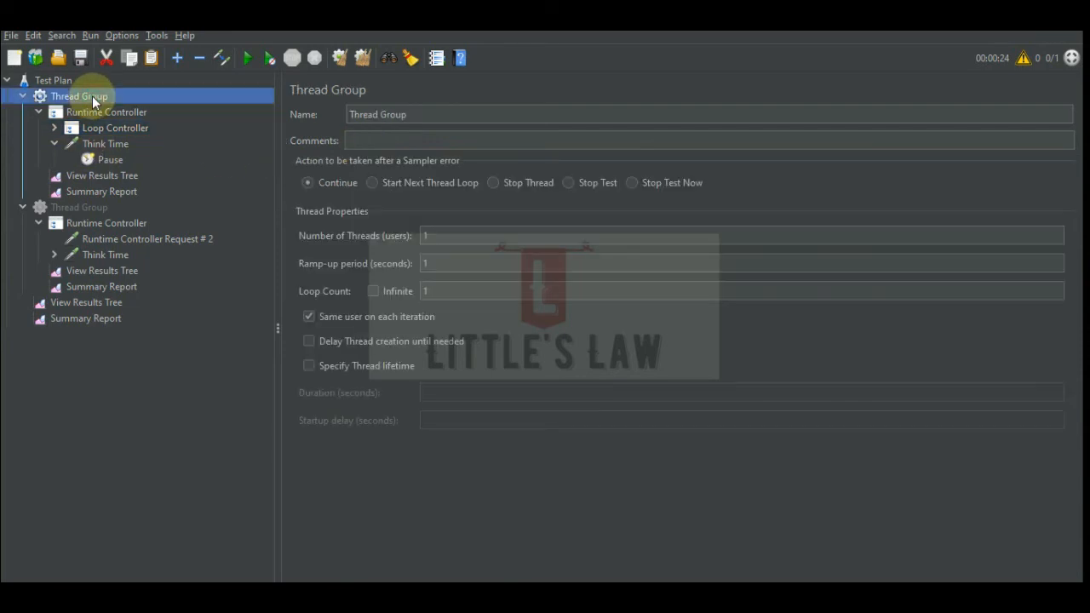
double_click(421, 291)
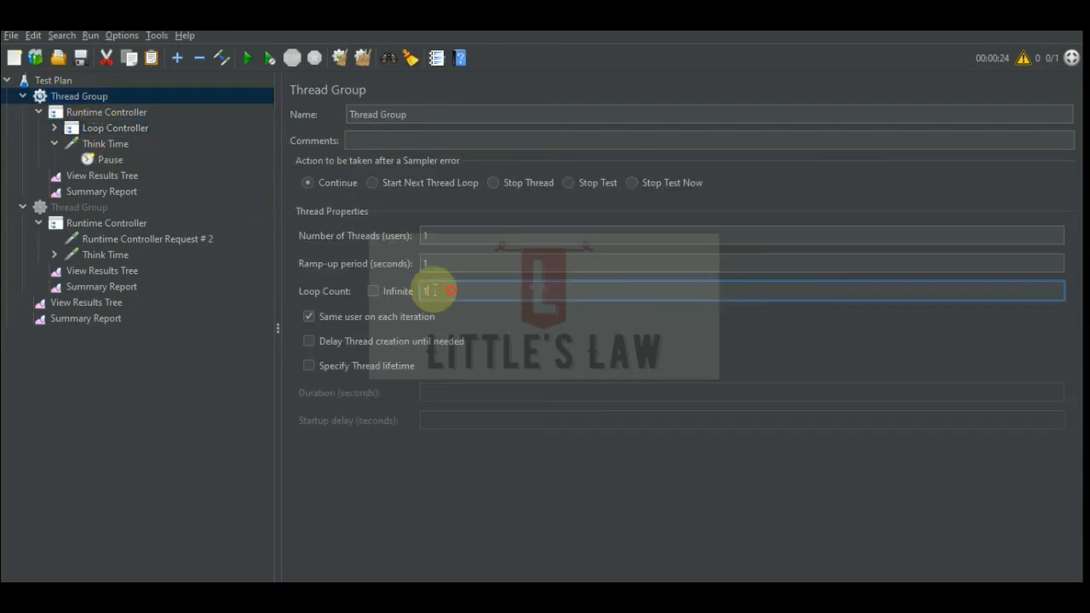
click(124, 129)
click(122, 112)
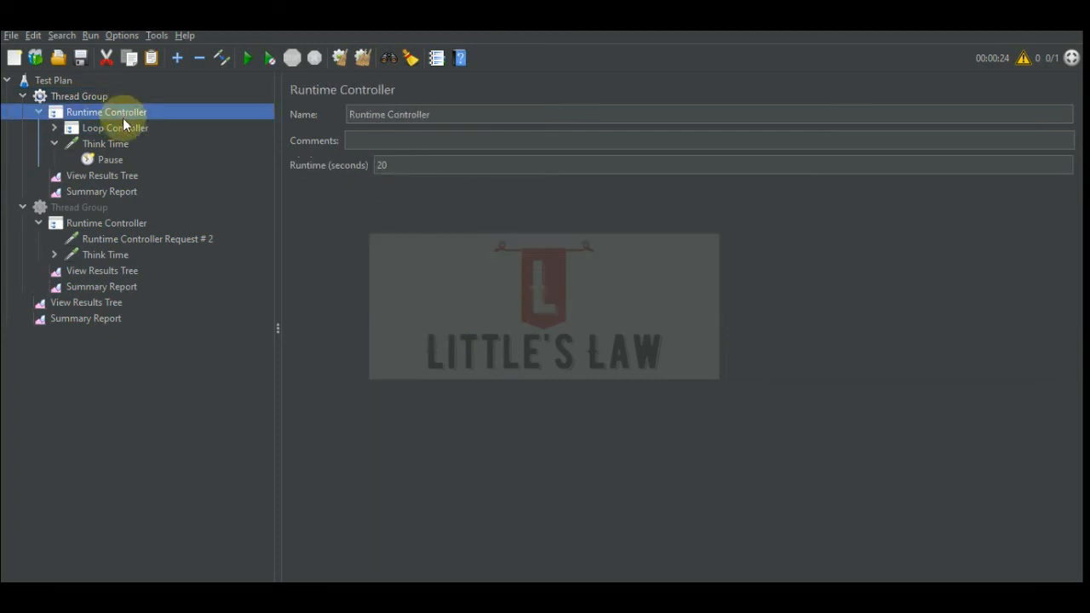
click(119, 130)
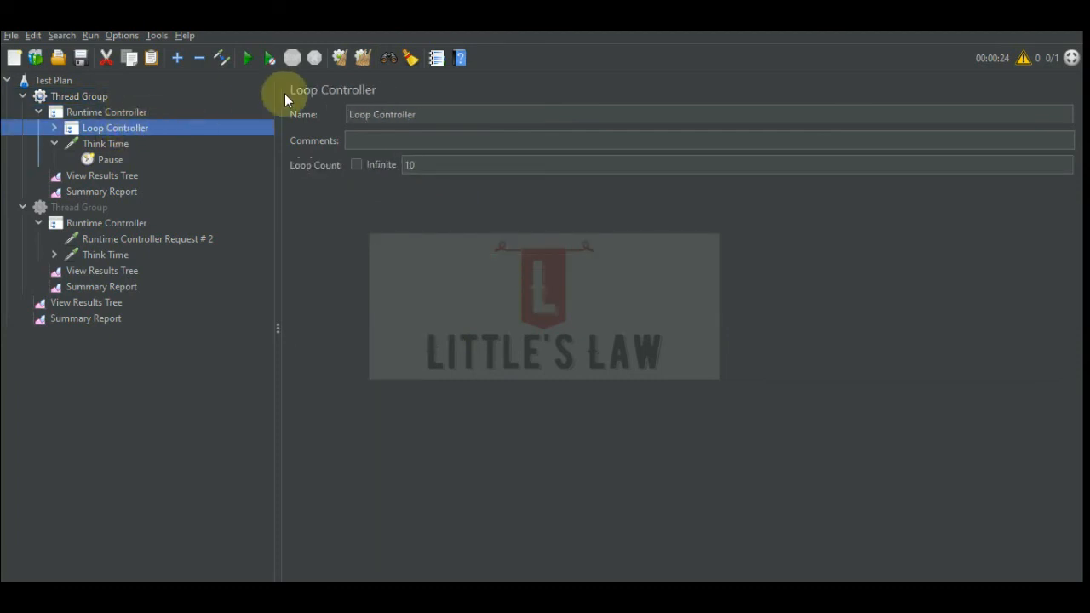
click(248, 57)
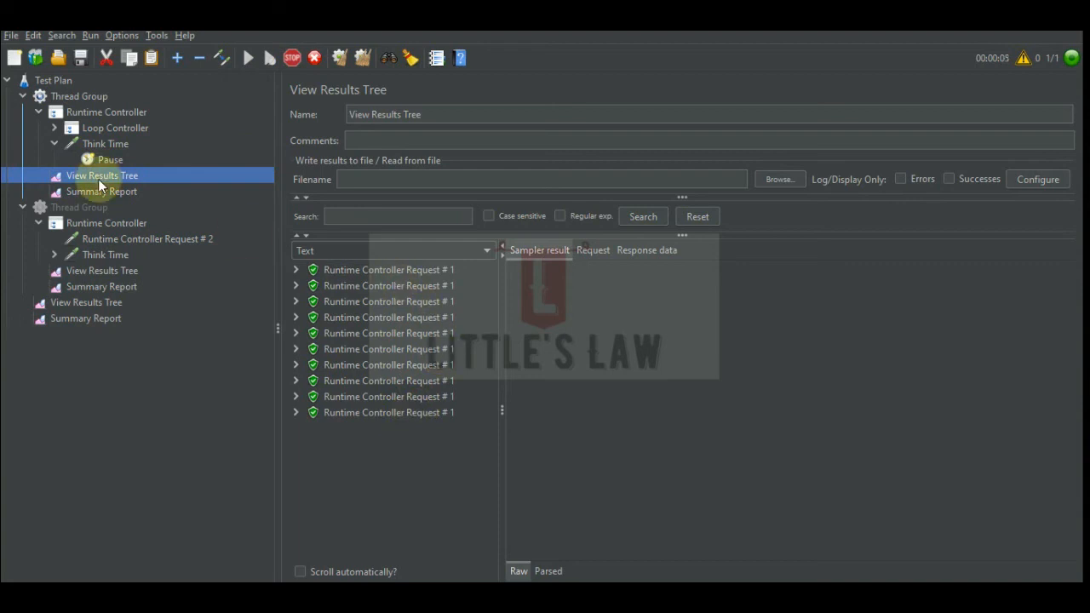
click(55, 127)
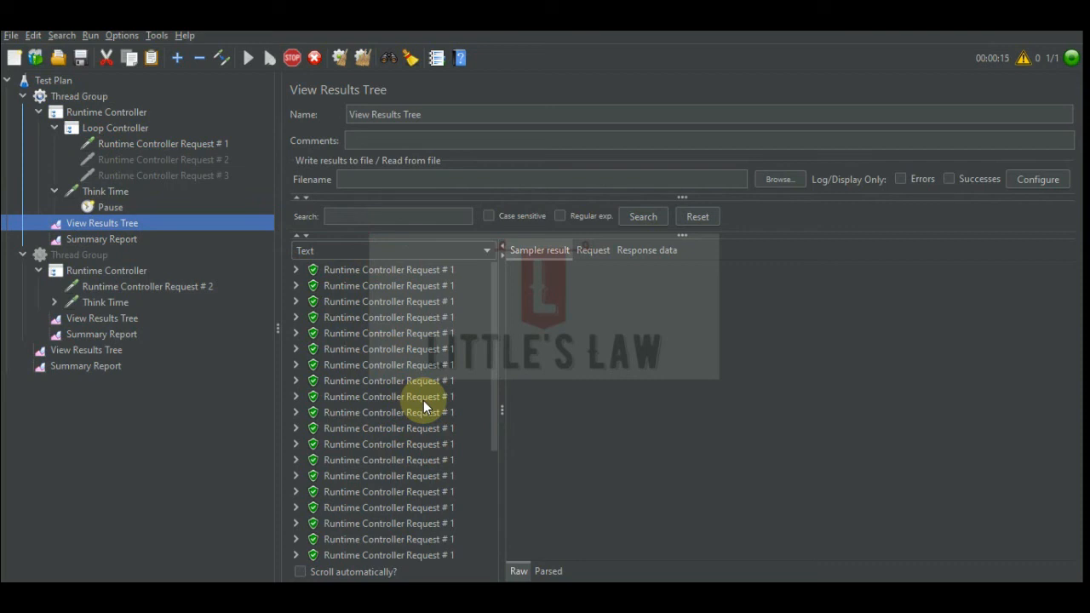
click(103, 240)
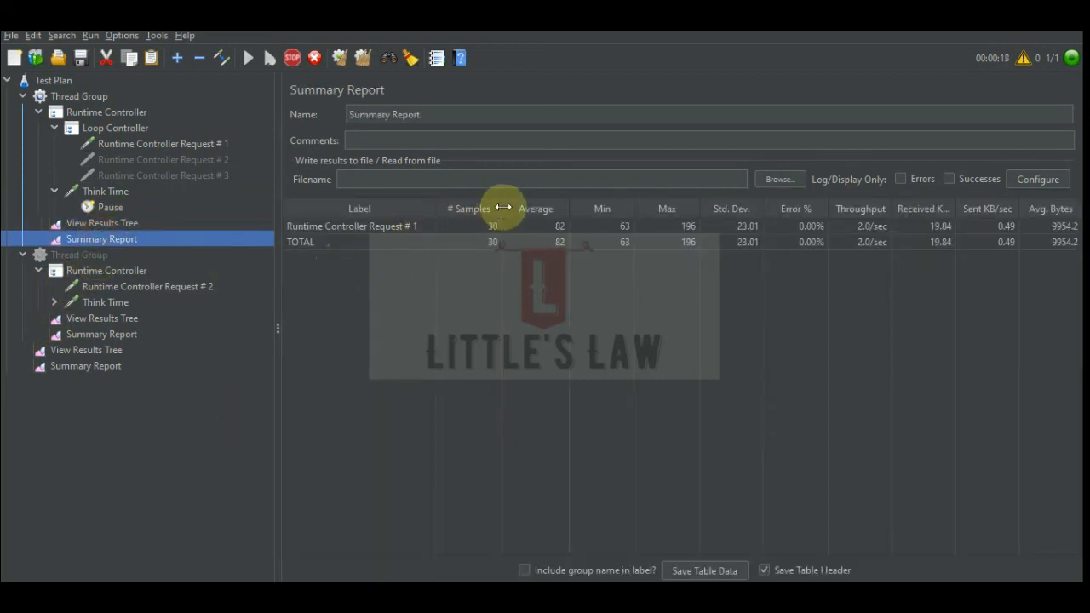
drag(503, 208, 517, 207)
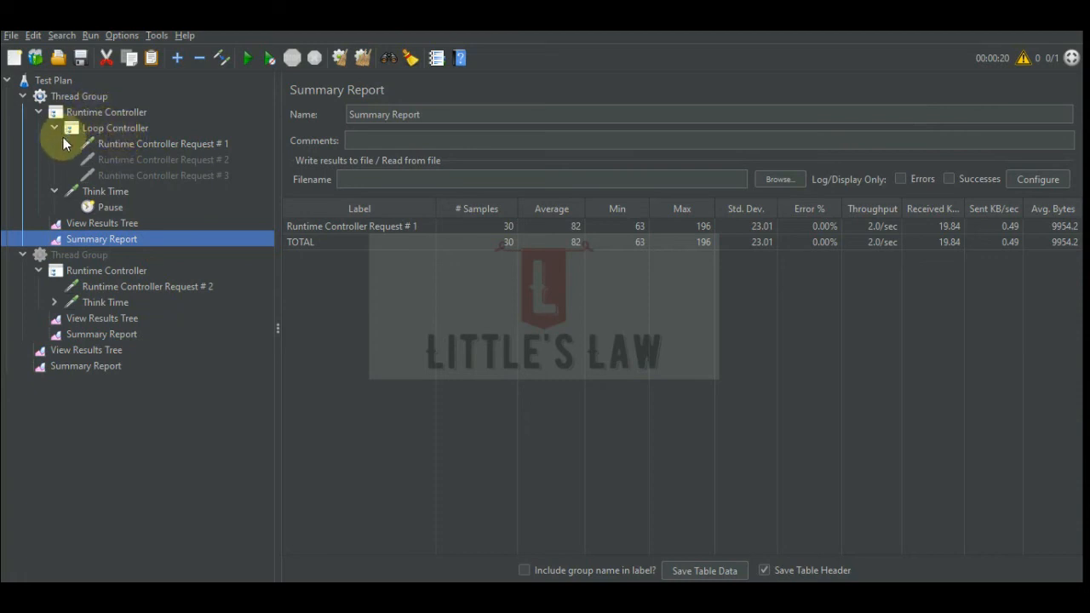
- Remove the Loop Controller and its child requests from the first Runtime Controller
click(109, 129)
right_click(109, 129)
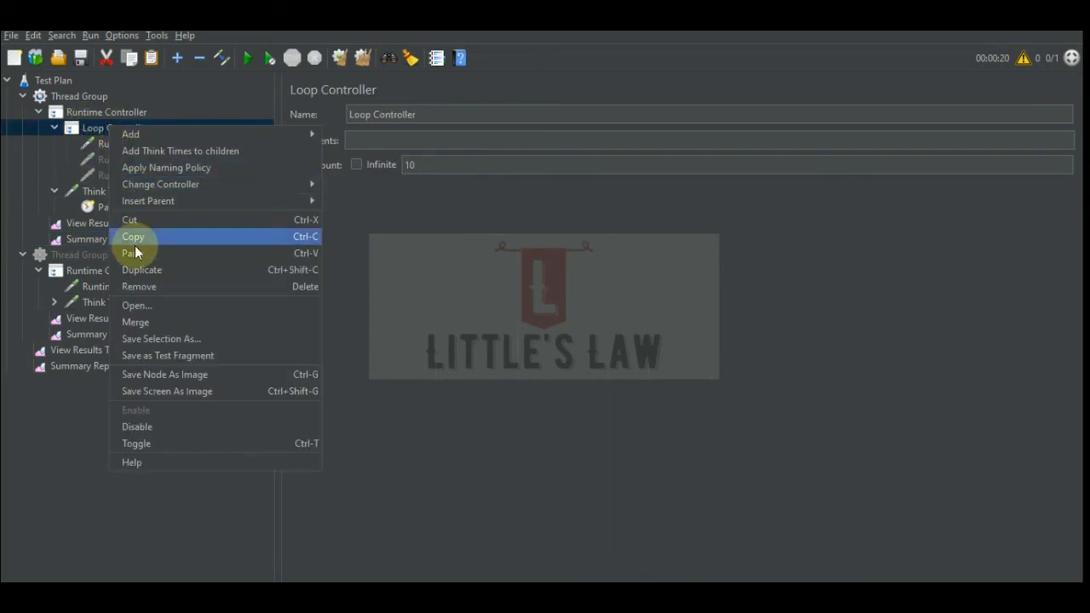
click(145, 288)
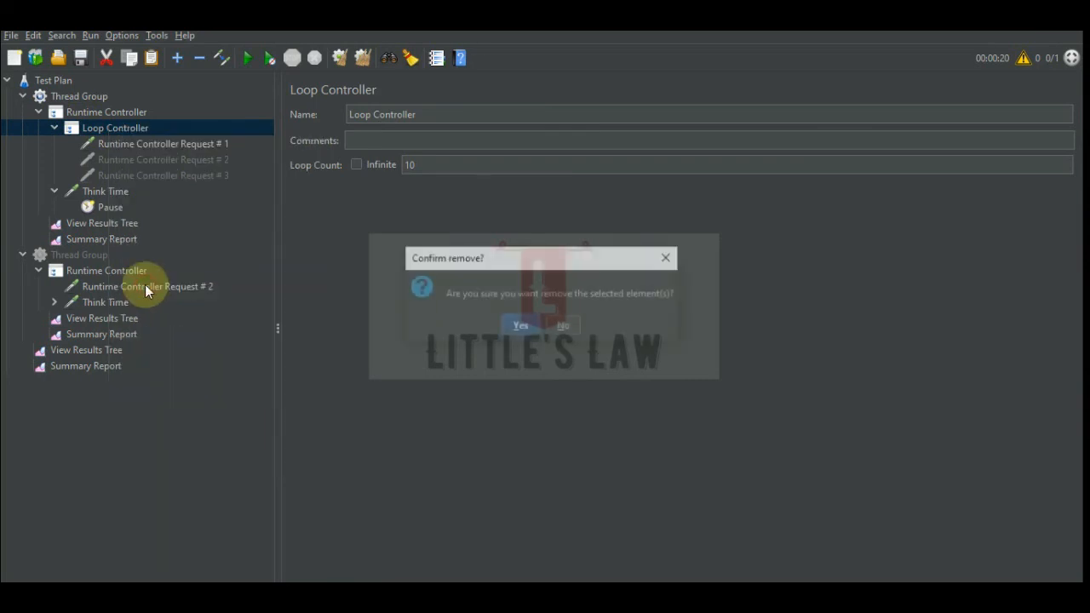
click(509, 324)
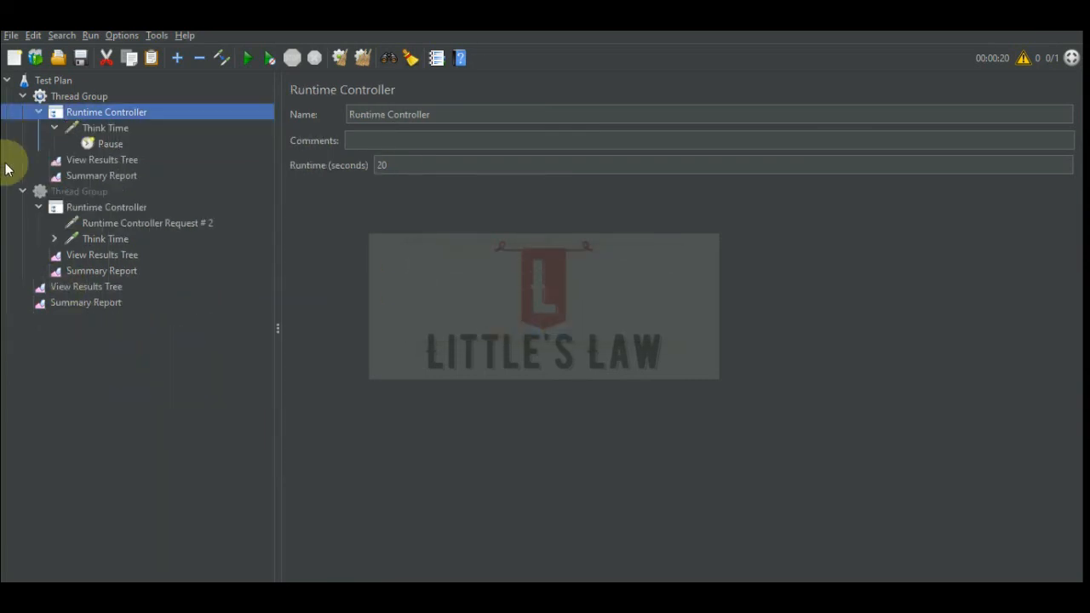
- Copy Runtime Controller Request # 2 from the disabled Thread Group into the first Runtime Controller, placing it above Think Time
right_click(105, 224)
key(Escape)
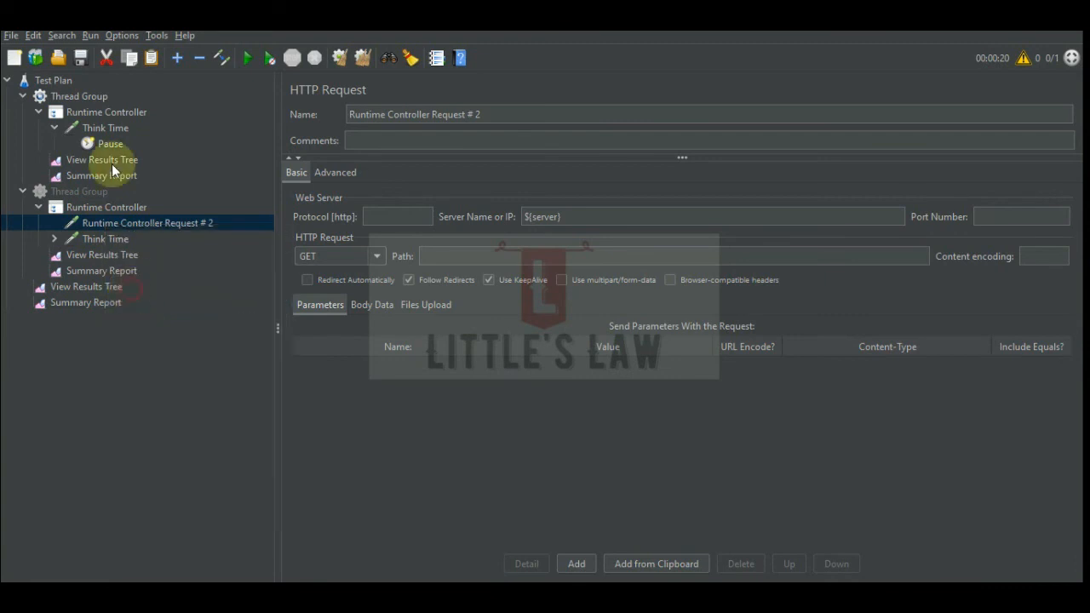
right_click(104, 114)
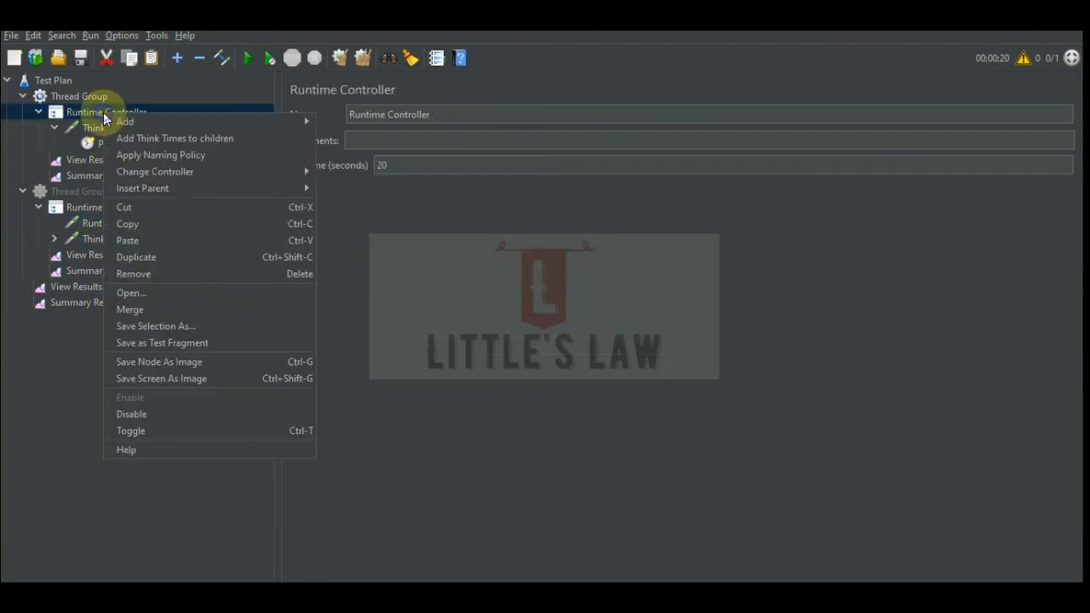
click(136, 240)
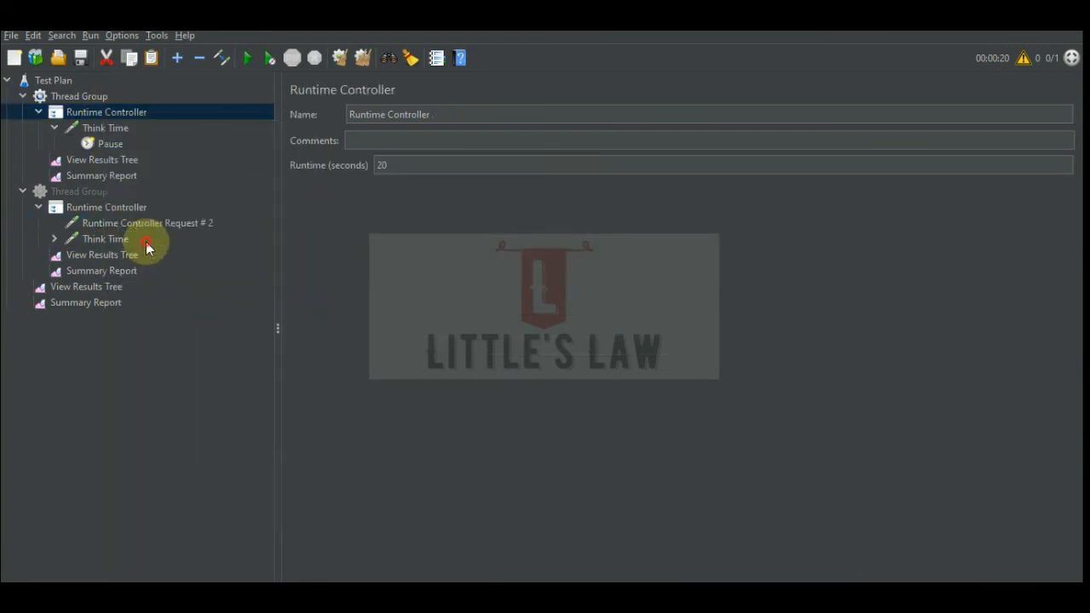
click(39, 112)
click(40, 112)
drag(100, 166, 124, 117)
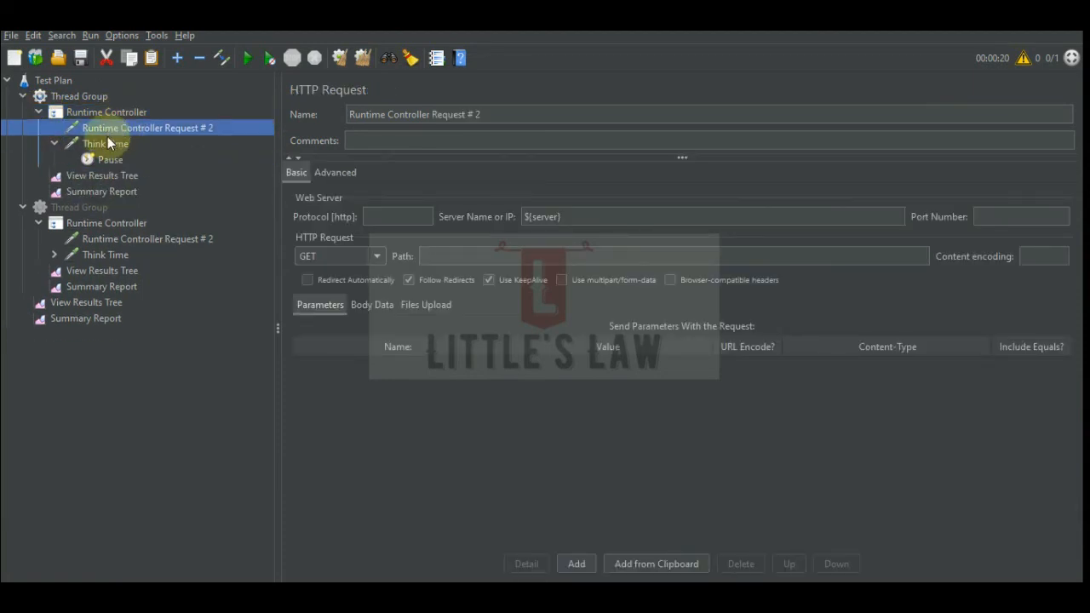
- Insert a Loop Controller as the parent of the Runtime Controller in the first Thread Group
click(109, 112)
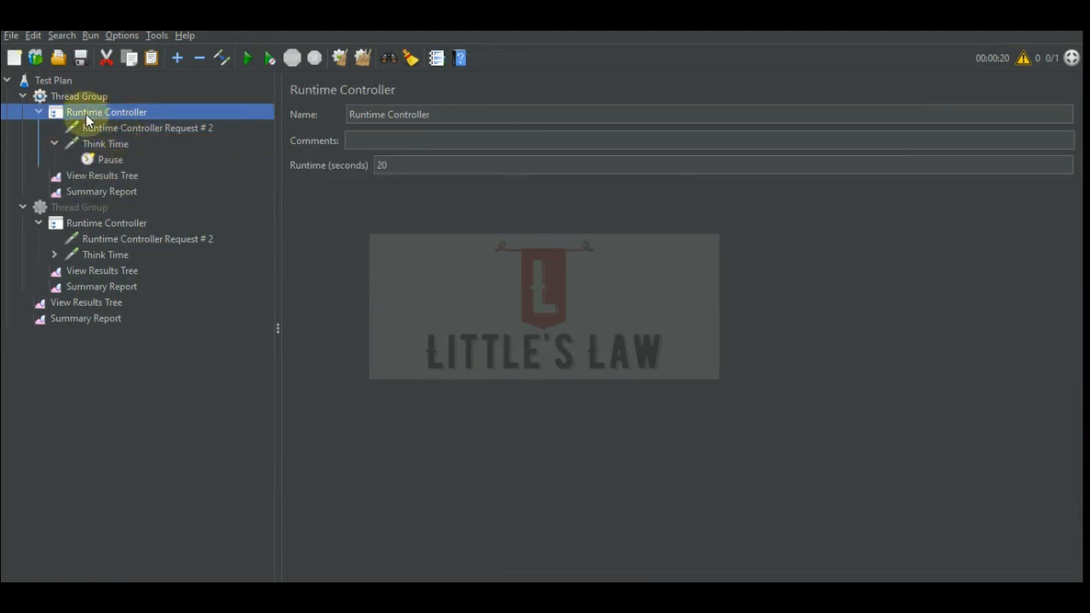
right_click(88, 120)
mouse_move(190, 173)
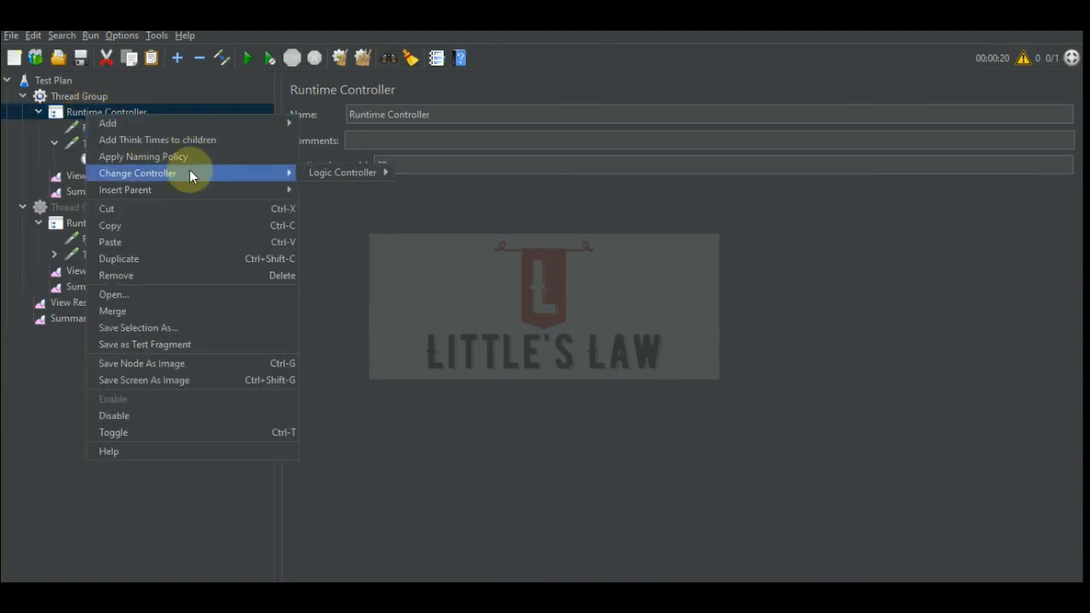
mouse_move(316, 189)
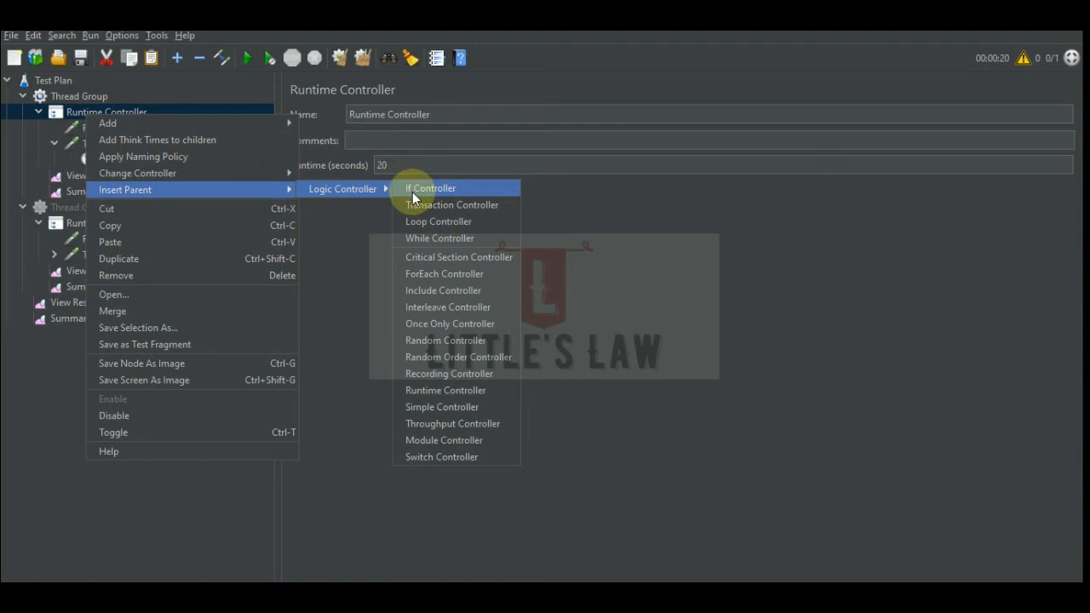
click(426, 222)
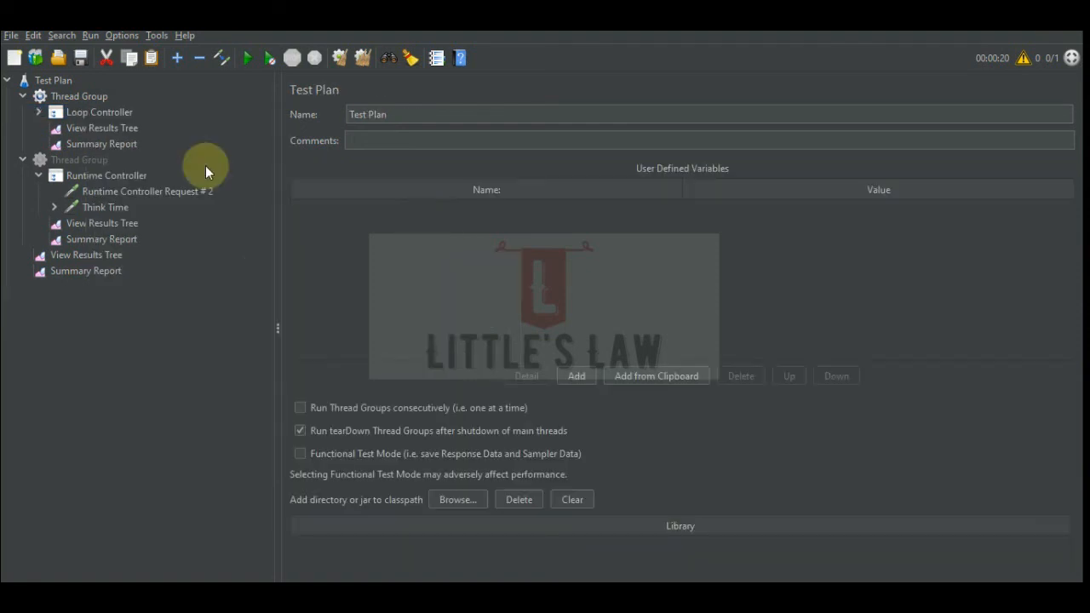
click(39, 111)
click(89, 114)
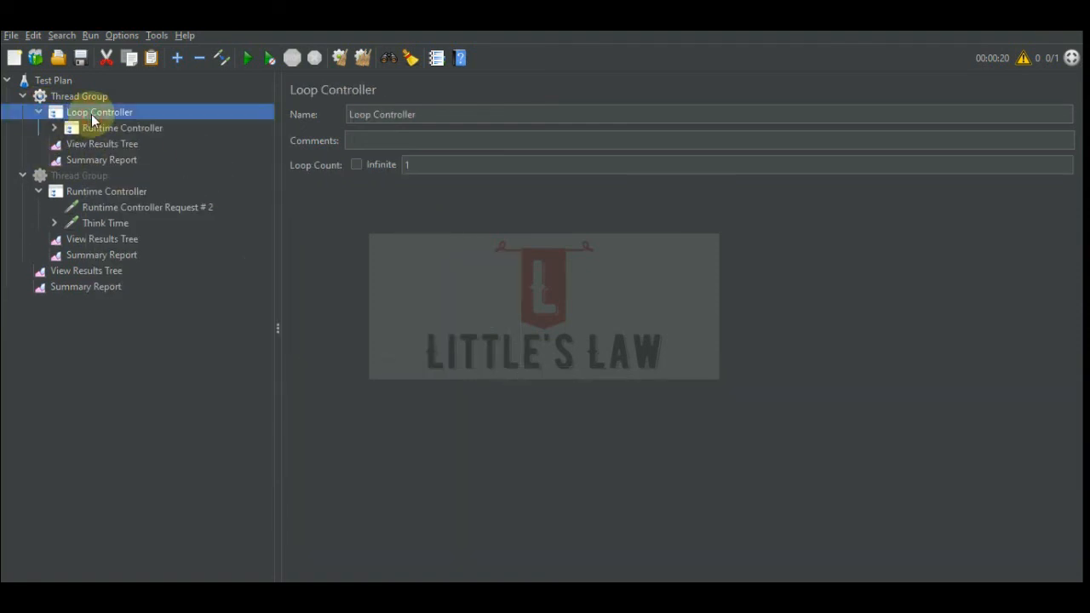
- Set the parent Loop Controller's loop count to 10 and expand the Runtime Controller nested inside it
click(96, 132)
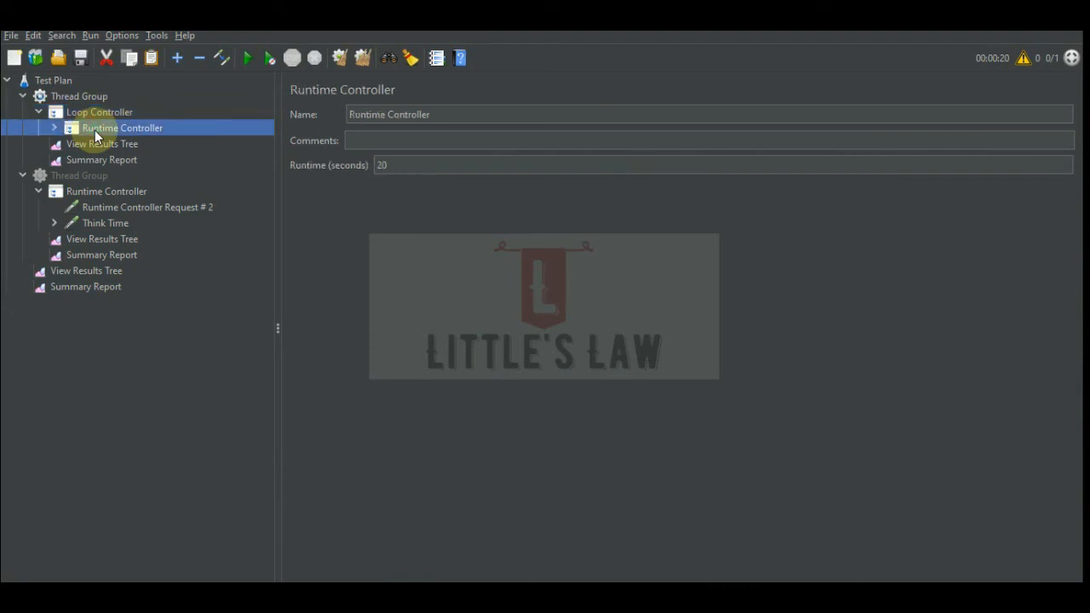
click(96, 112)
double_click(417, 164)
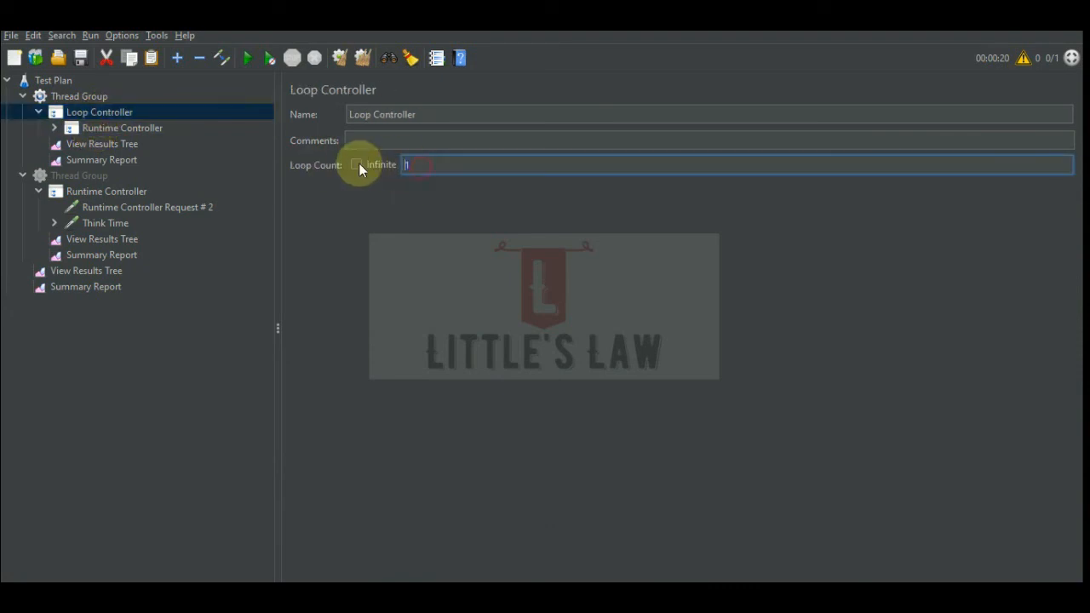
text(10)
click(100, 127)
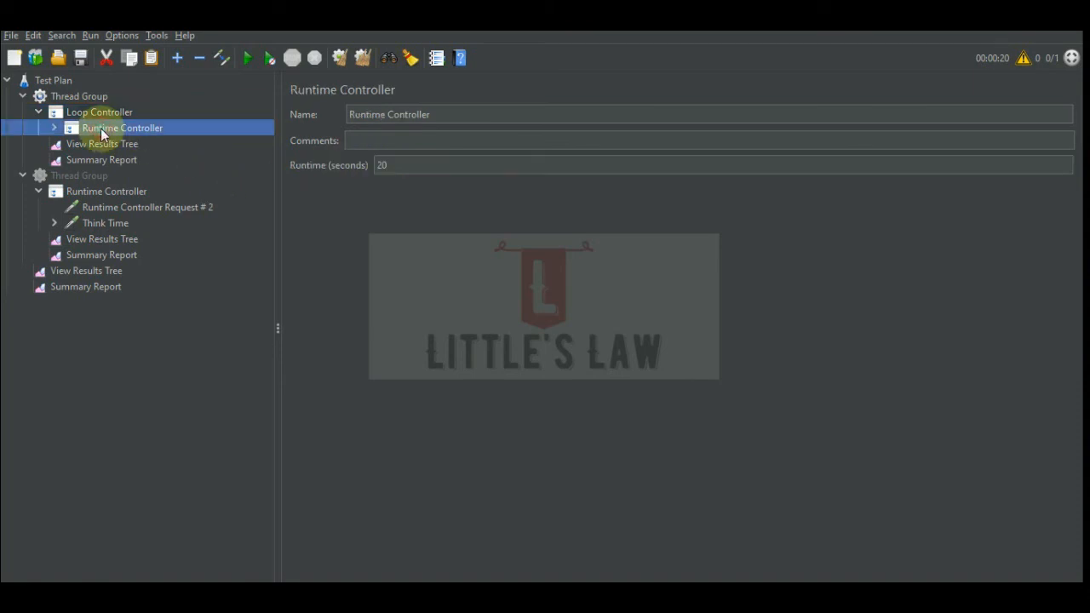
click(53, 128)
- Clear all previous results and run the test plan with the first Thread Group's Summary Report open
click(114, 191)
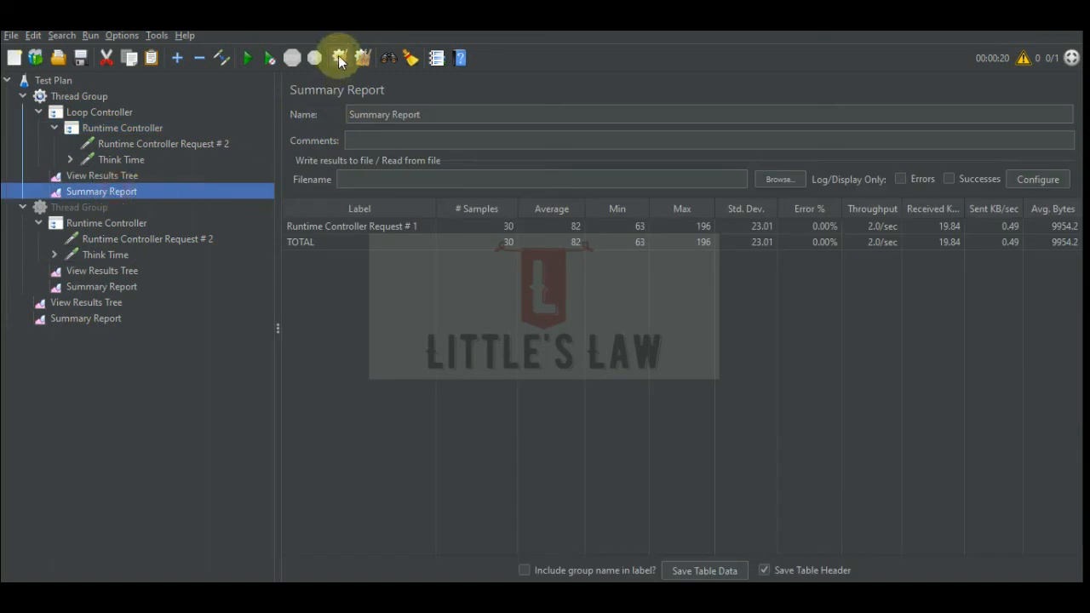
click(370, 57)
click(246, 57)
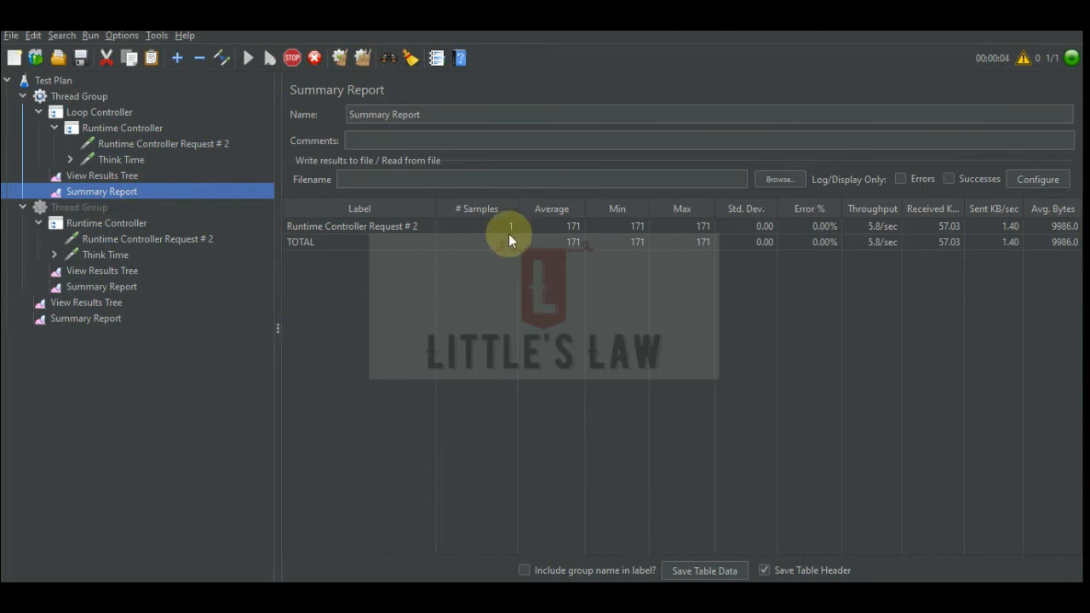
- Compare the running test's results with the Loop Controller's loop count and the Runtime Controller's runtime, and stop the test
click(117, 112)
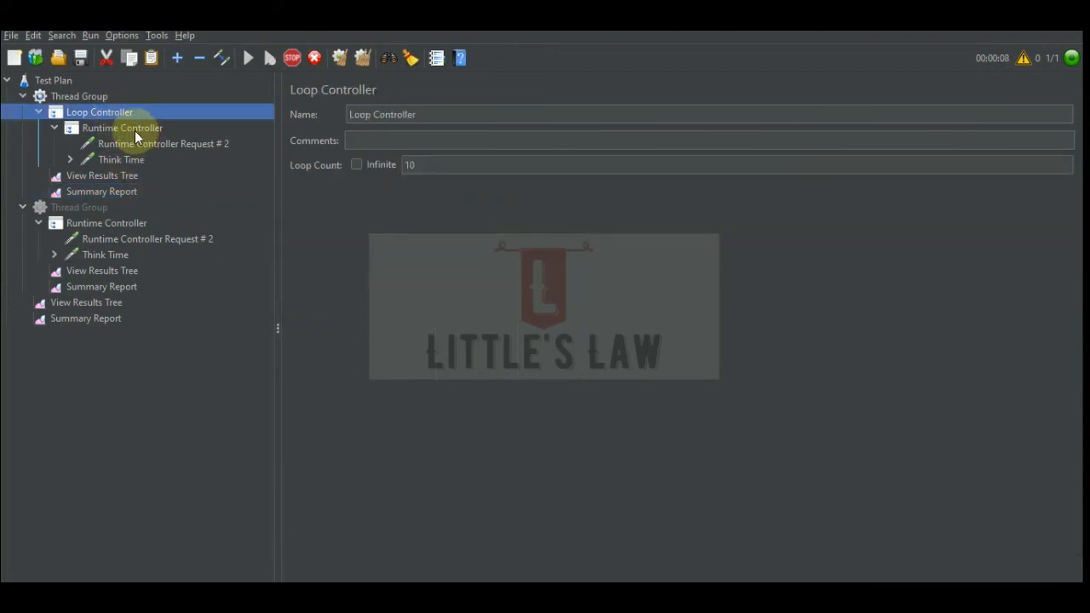
click(135, 131)
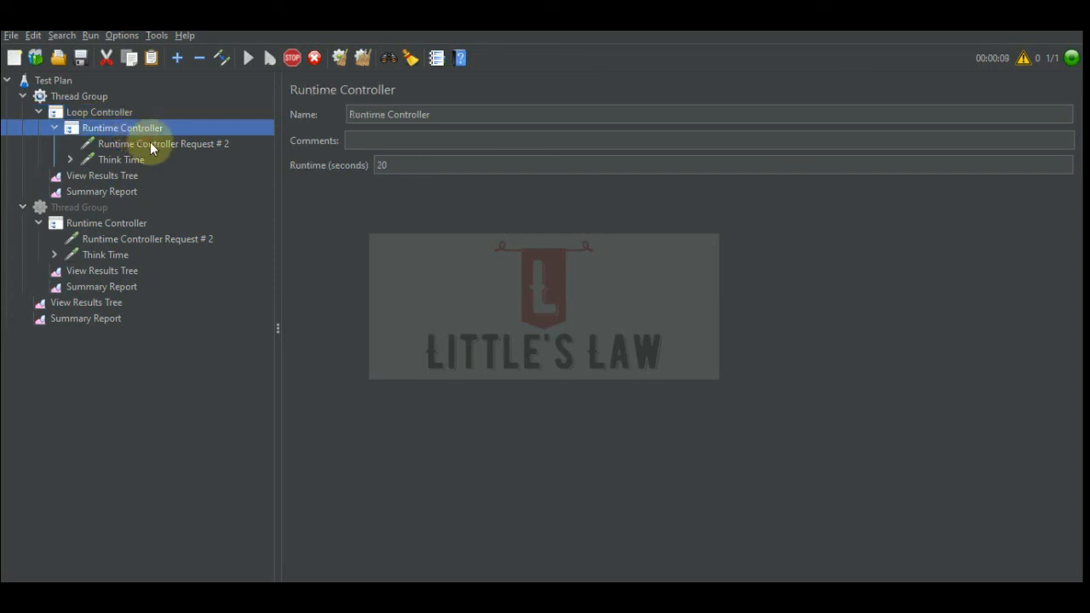
click(110, 177)
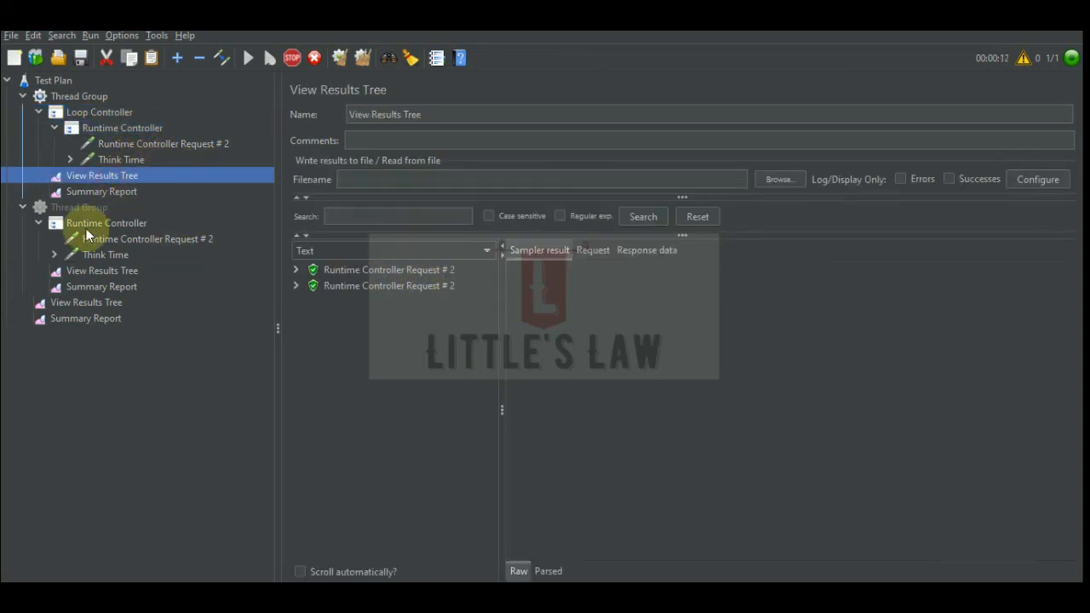
click(96, 192)
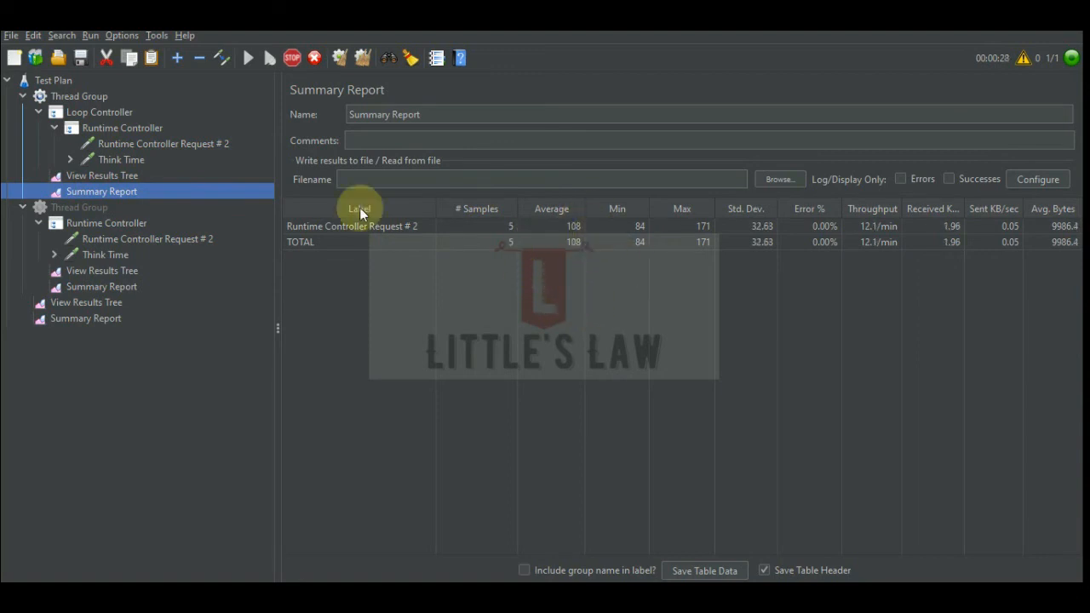
click(96, 112)
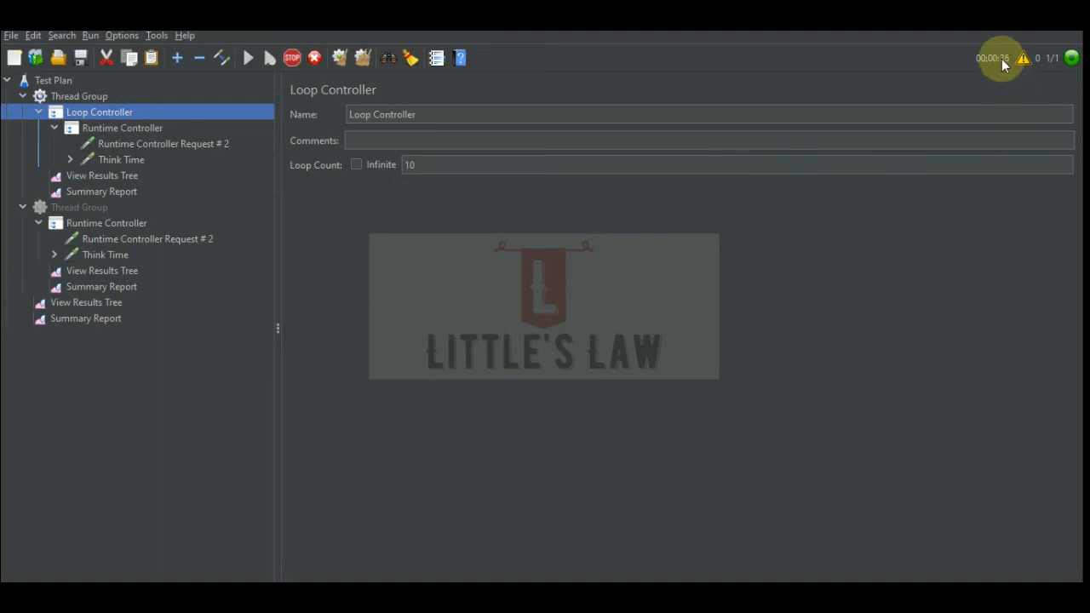
click(105, 191)
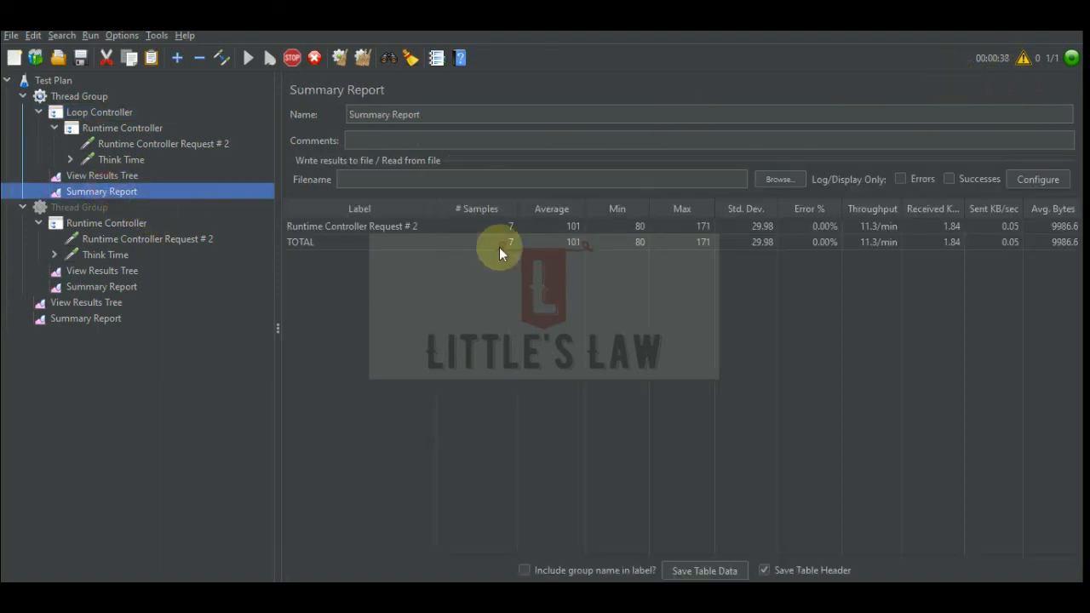
click(110, 114)
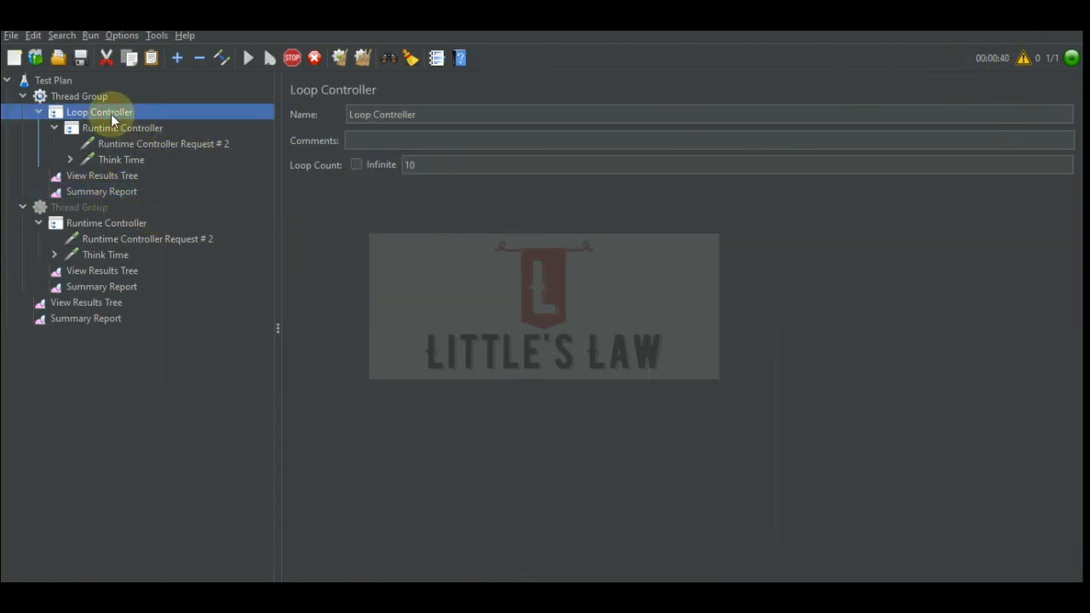
click(102, 191)
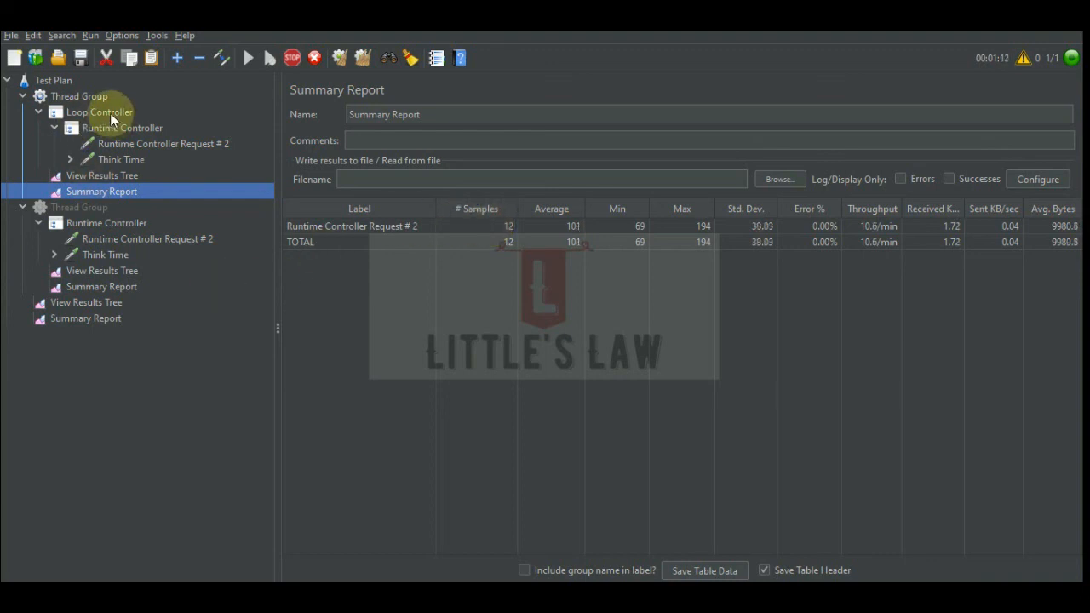
click(292, 58)
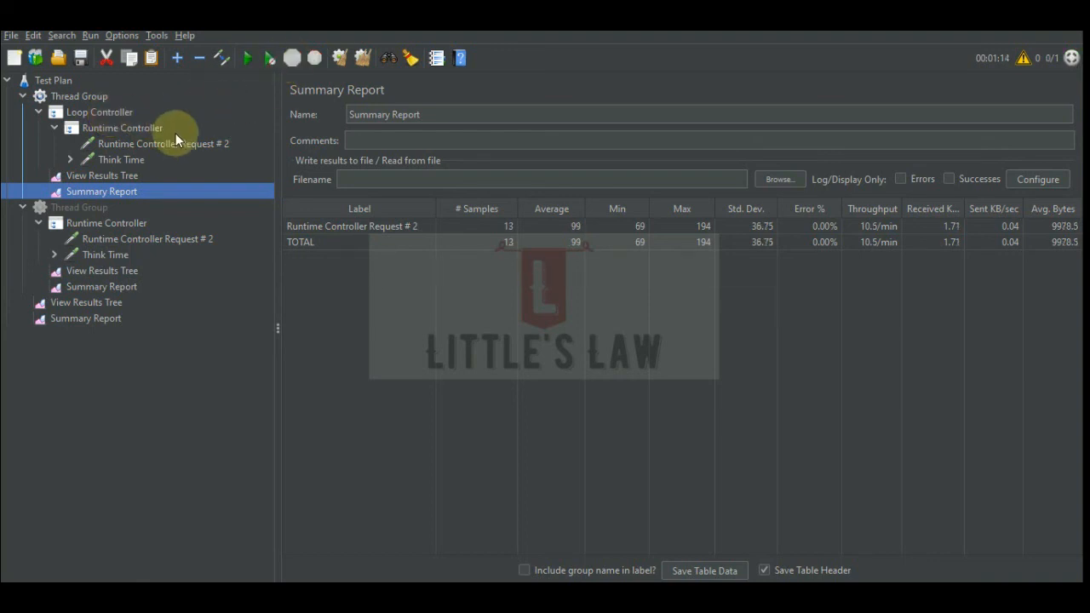
- Change the parent Loop Controller in the first Thread Group to an Interleave Controller
click(99, 111)
right_click(100, 111)
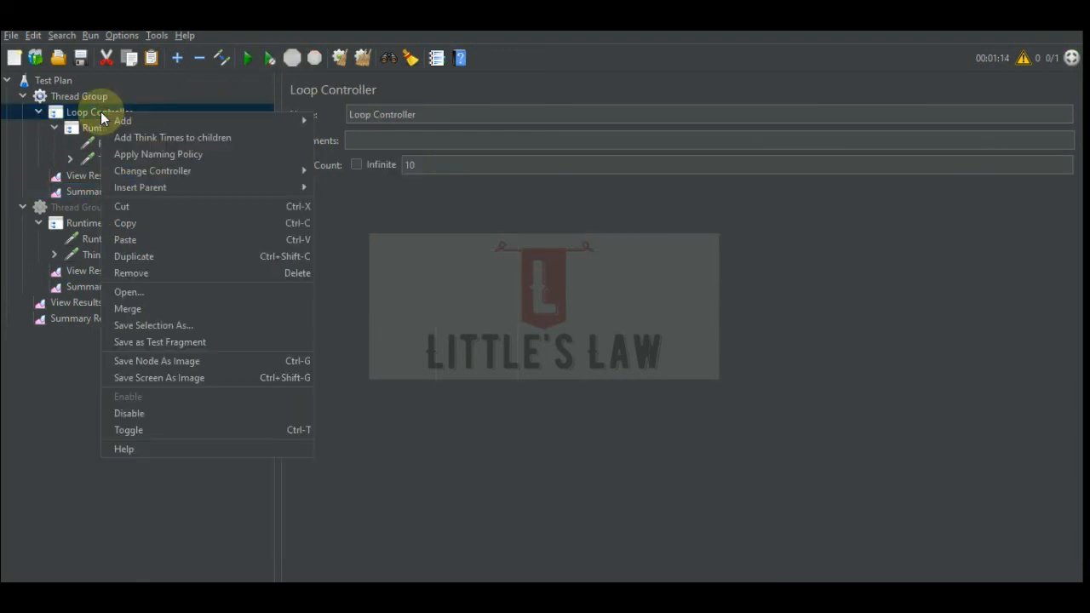
mouse_move(267, 171)
mouse_move(352, 168)
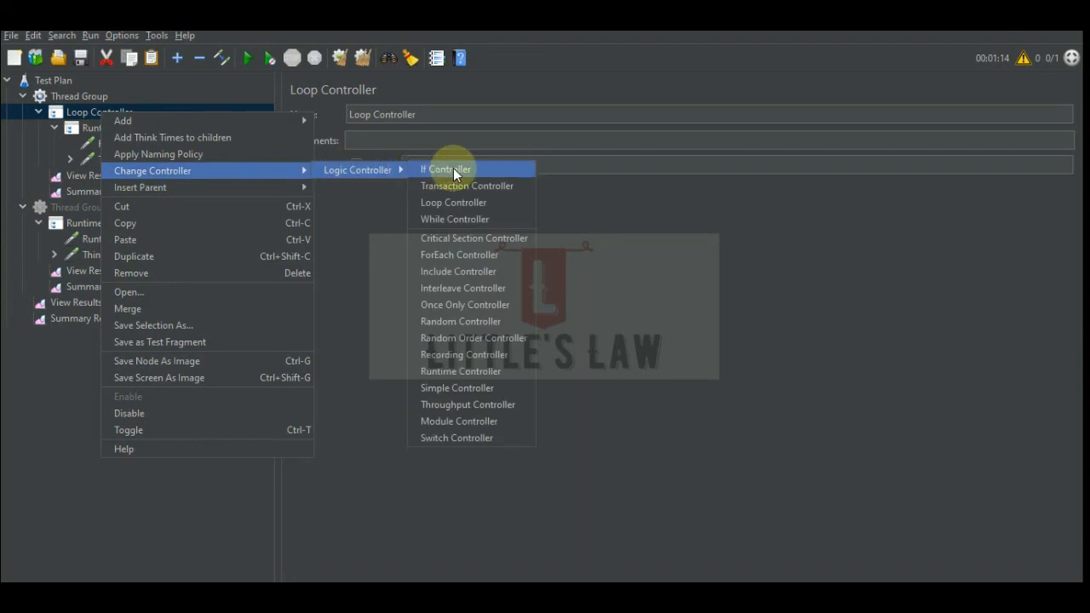
click(473, 289)
click(40, 113)
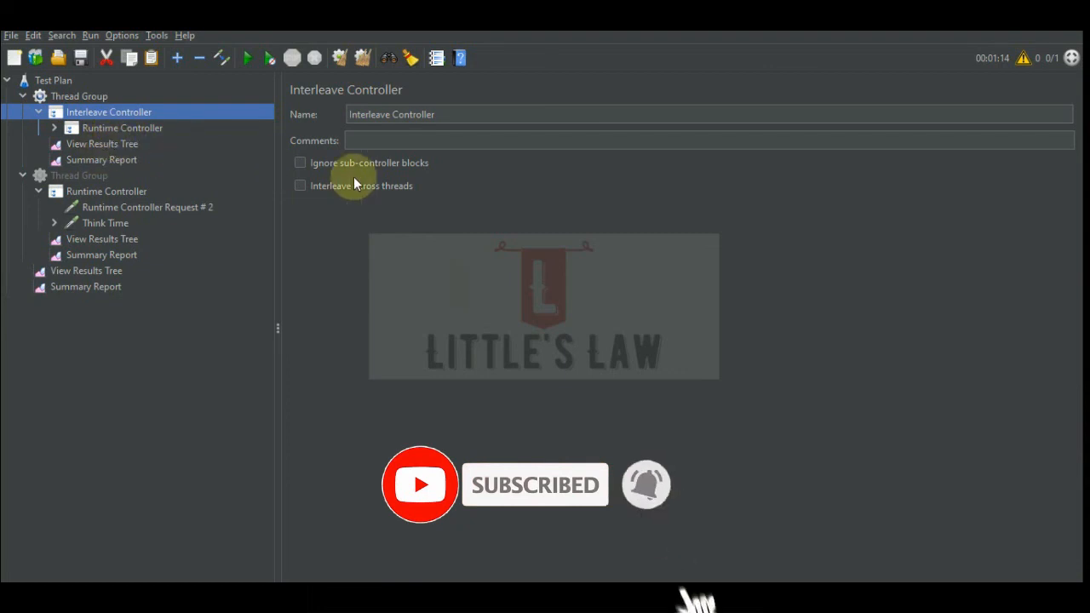
- Clear the previous results and run the test plan with the Interleave Controller as parent
click(128, 143)
click(121, 161)
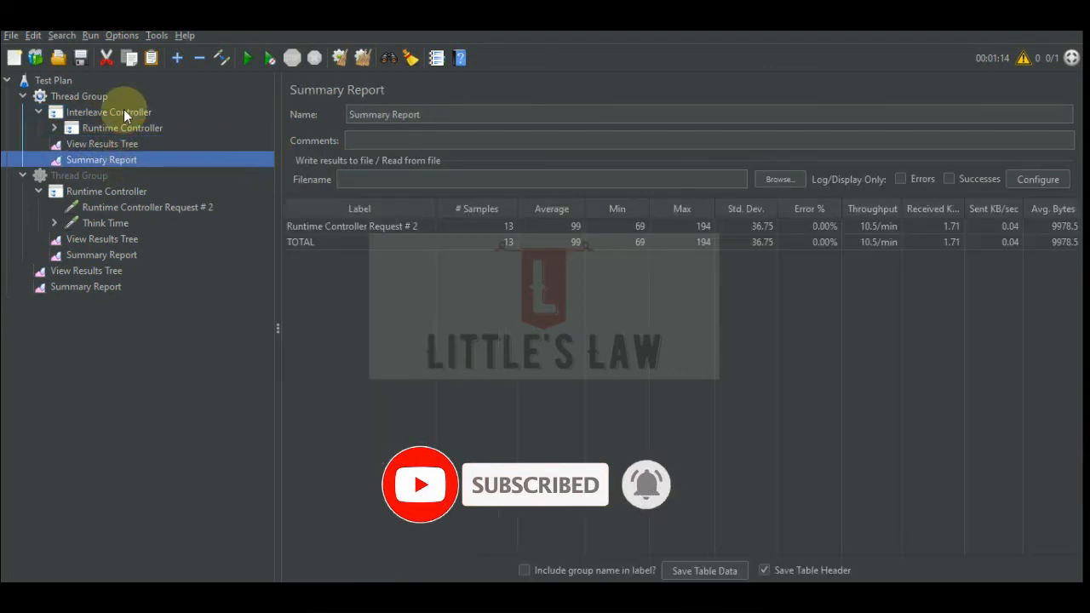
click(124, 112)
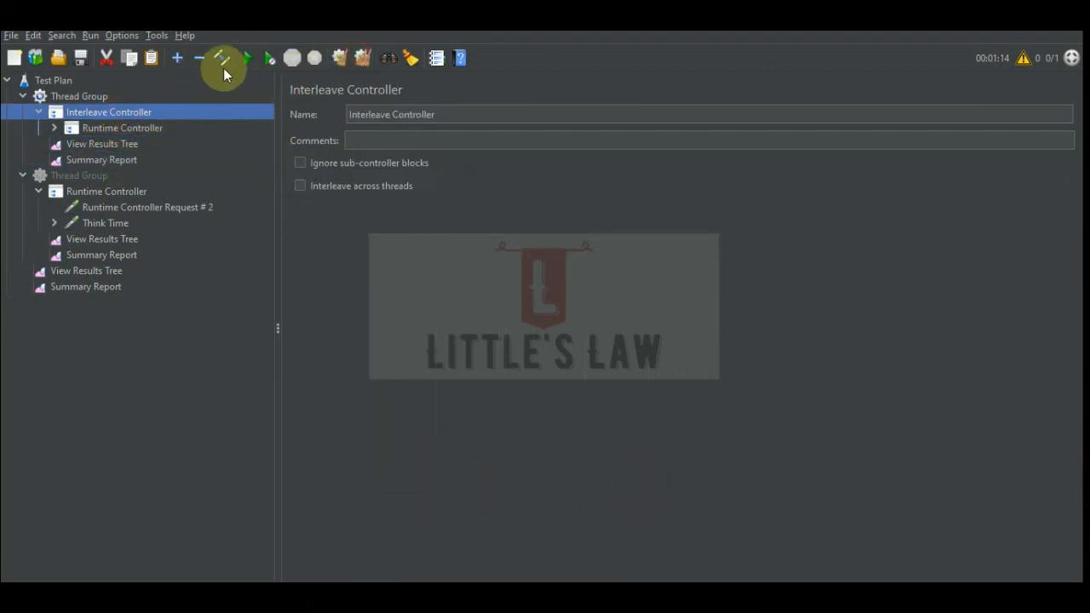
click(247, 58)
- Check the first Thread Group's results against its thread settings, the Interleave Controller options and the Runtime Controller's runtime
click(103, 159)
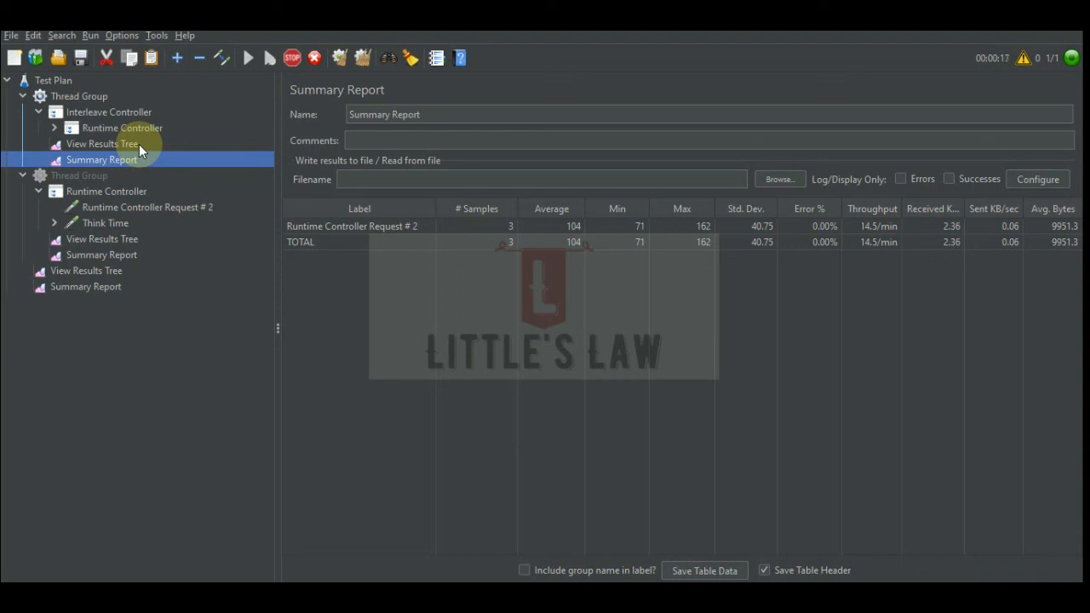
click(77, 95)
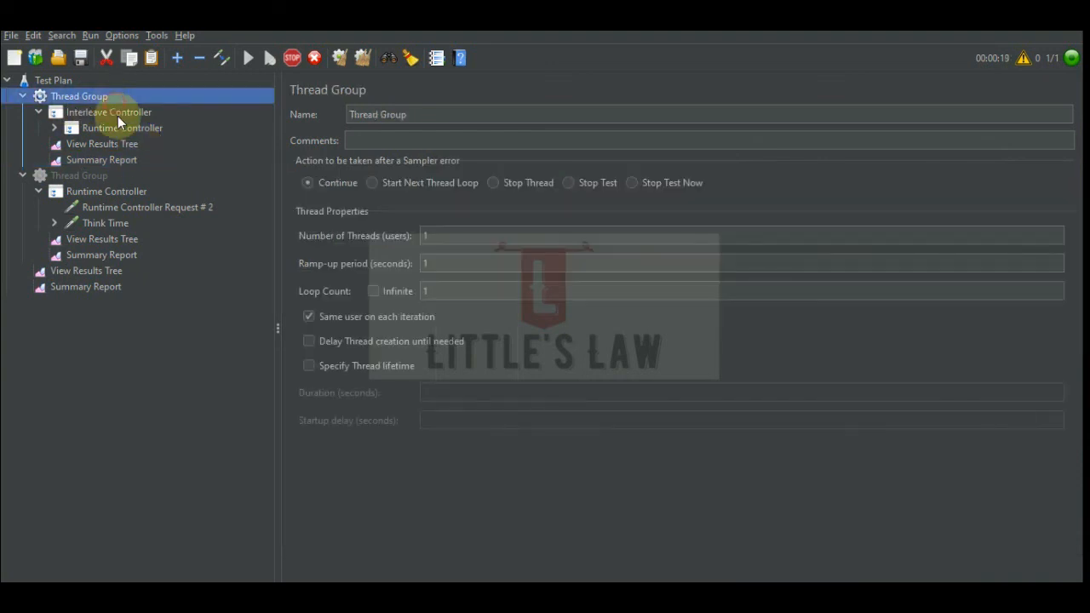
click(109, 111)
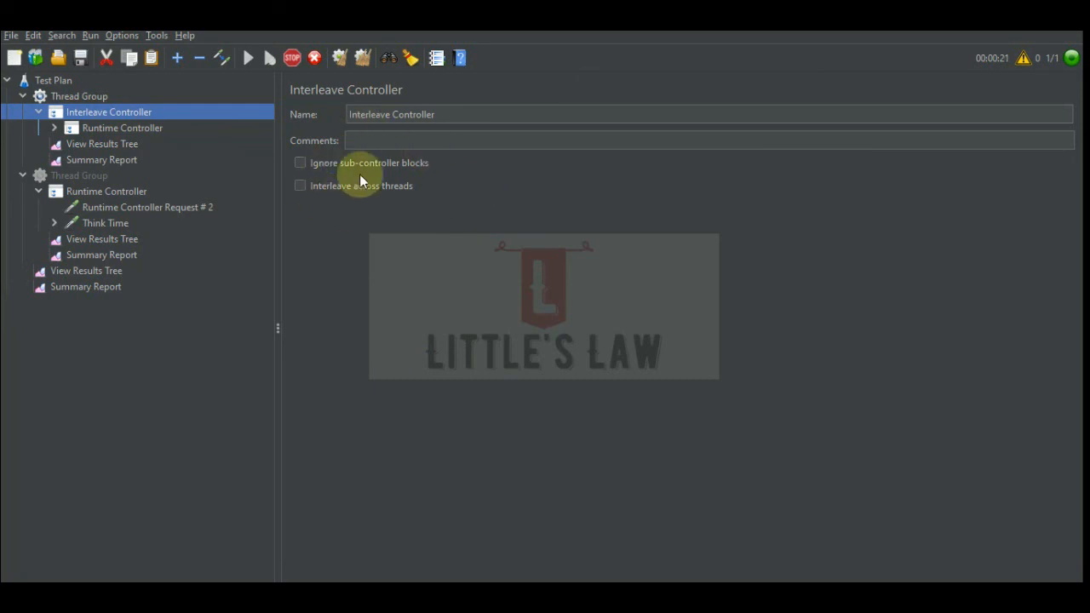
click(113, 145)
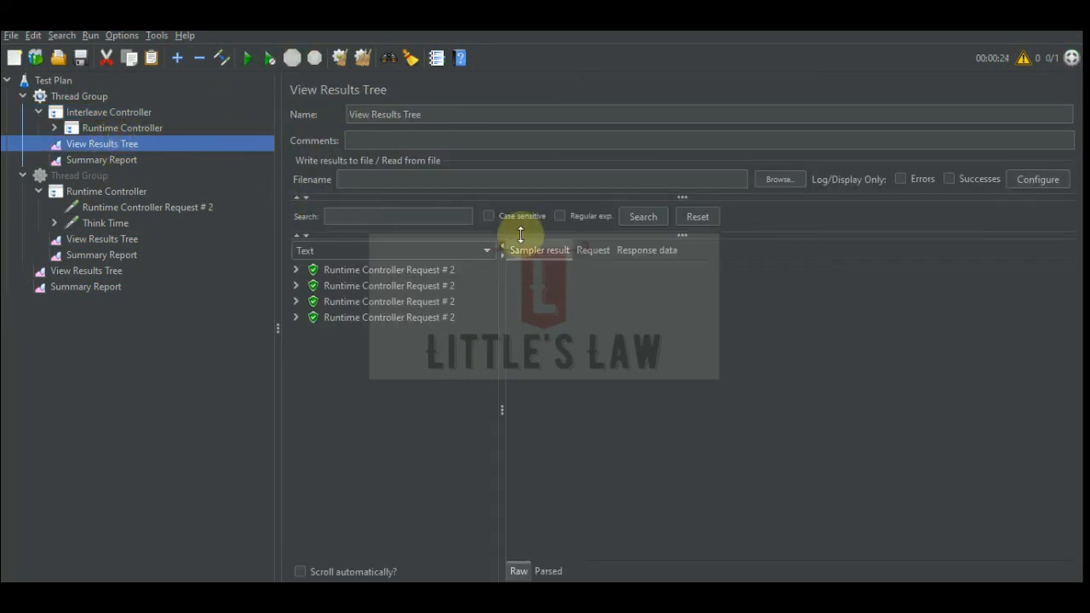
click(106, 132)
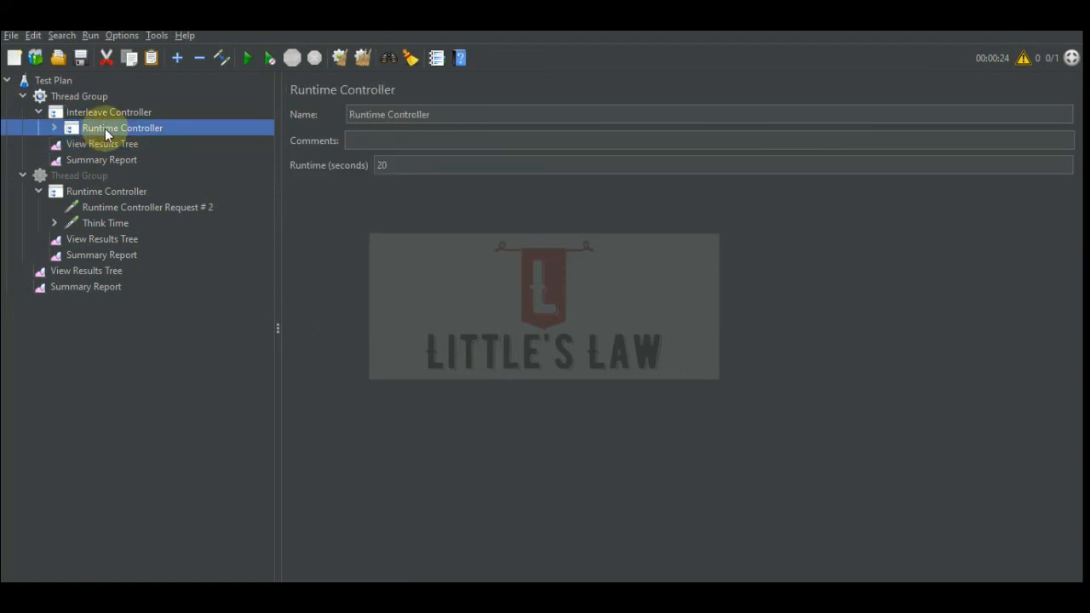
drag(414, 168, 360, 165)
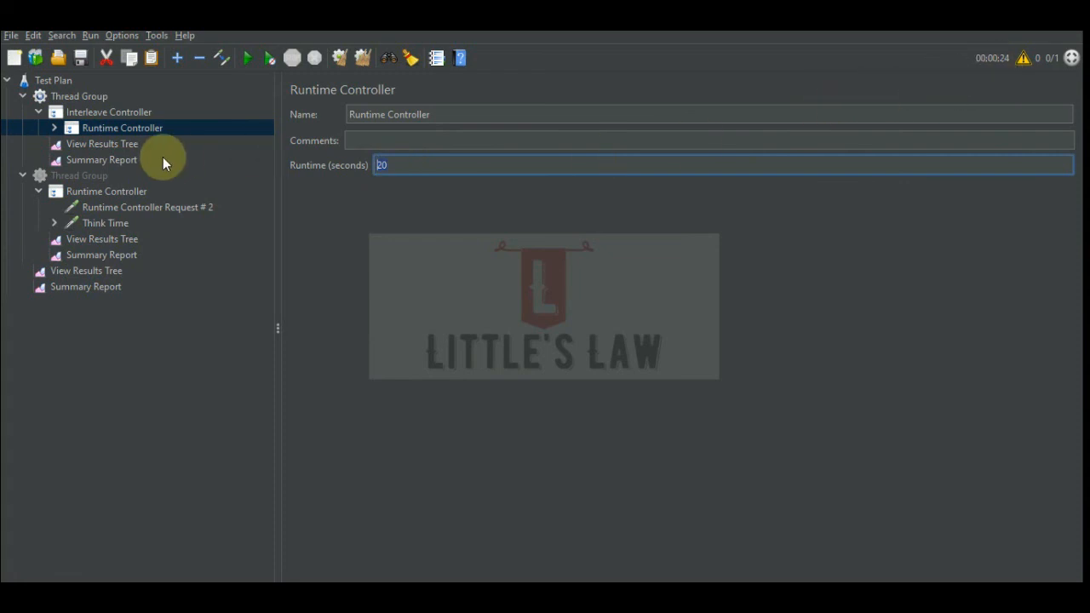
- Change the parent Interleave Controller to a Once Only Controller and expand it
click(93, 119)
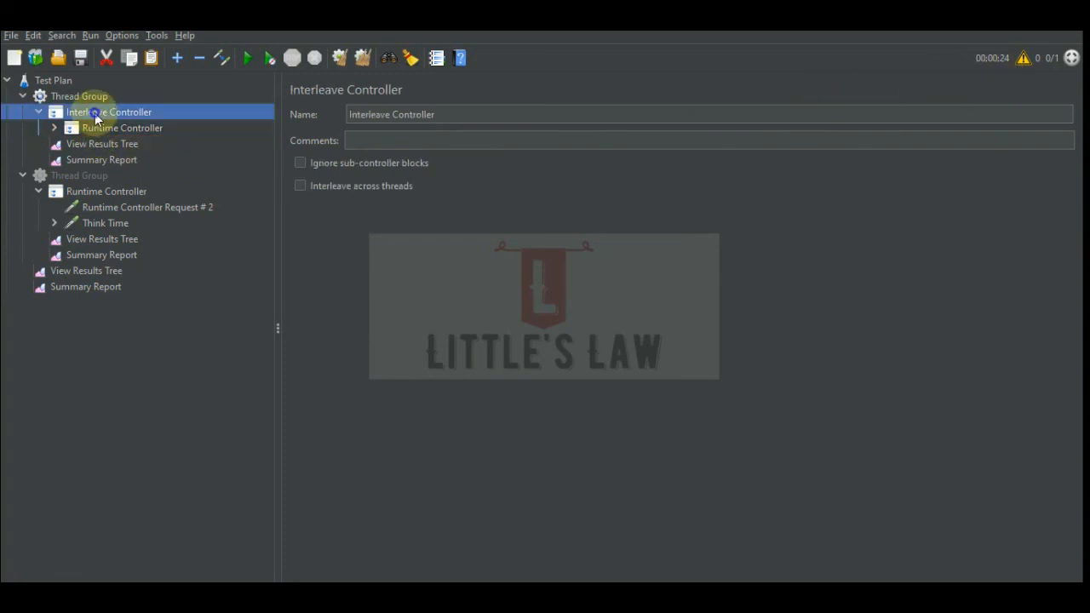
right_click(96, 120)
mouse_move(247, 171)
mouse_move(359, 171)
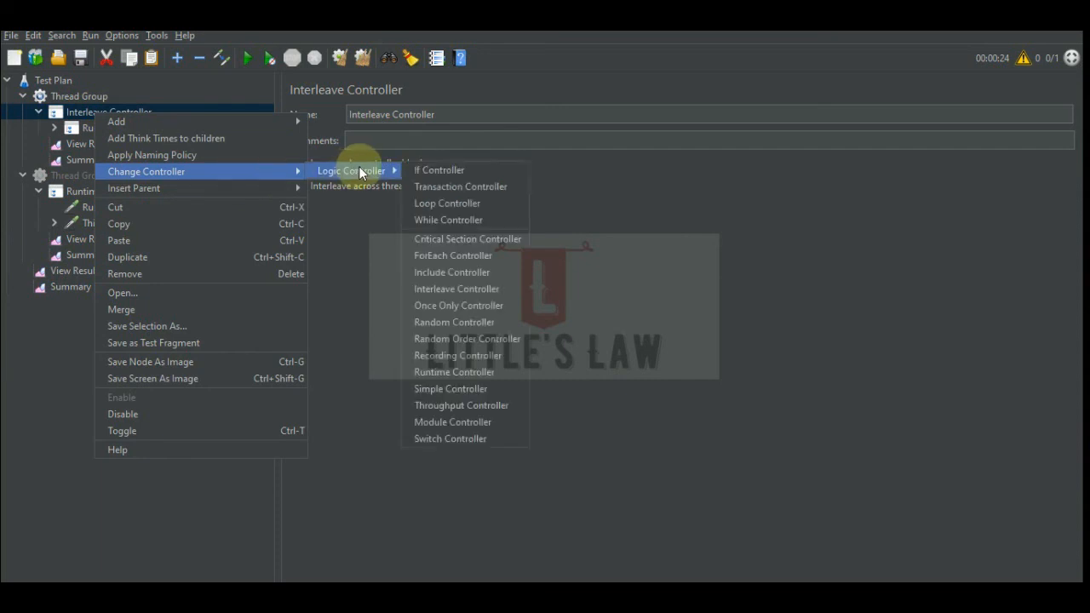
click(449, 303)
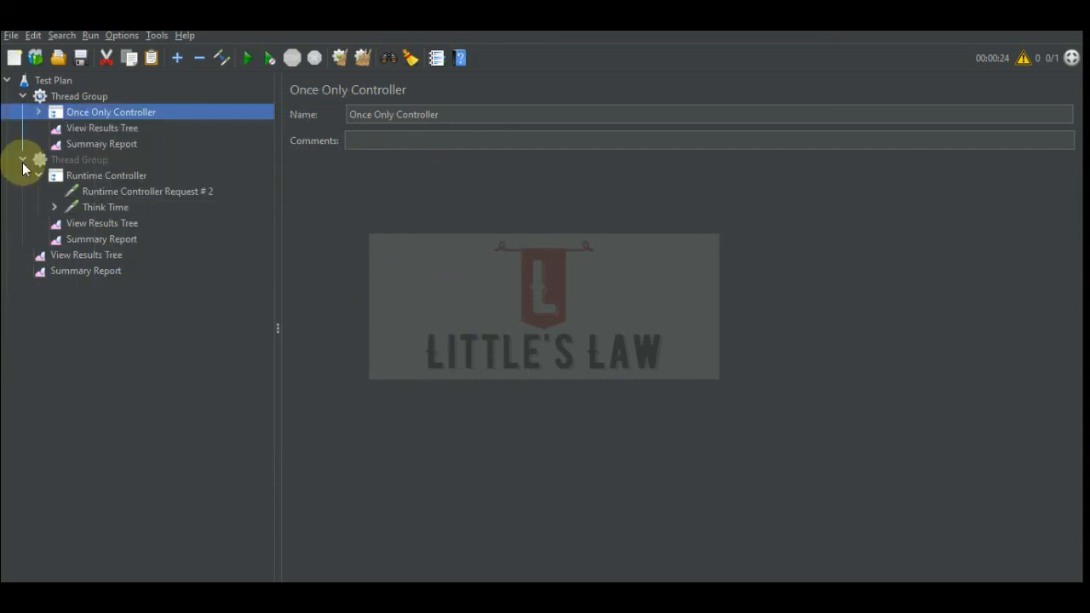
click(38, 112)
- Clear the previous results, run the test plan with the Once Only Controller as parent, and check the summary against both controllers' settings
click(147, 160)
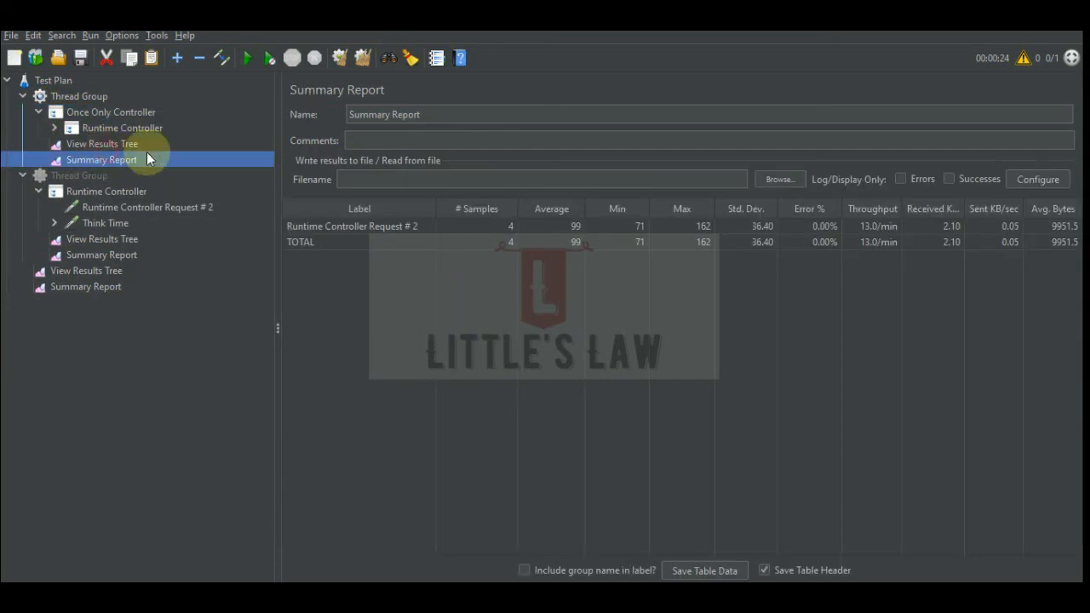
click(363, 56)
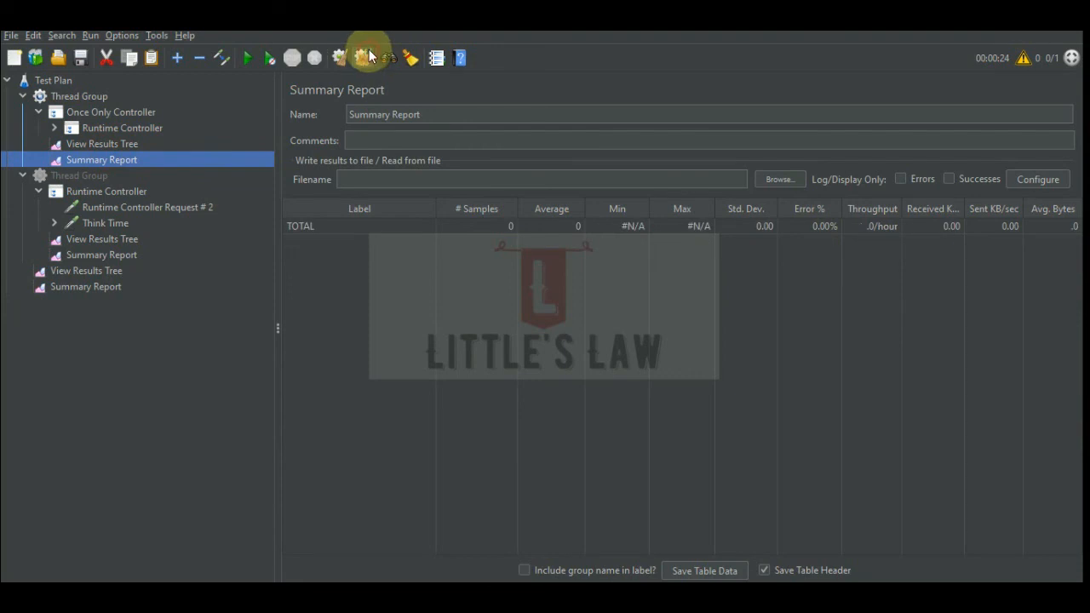
click(247, 56)
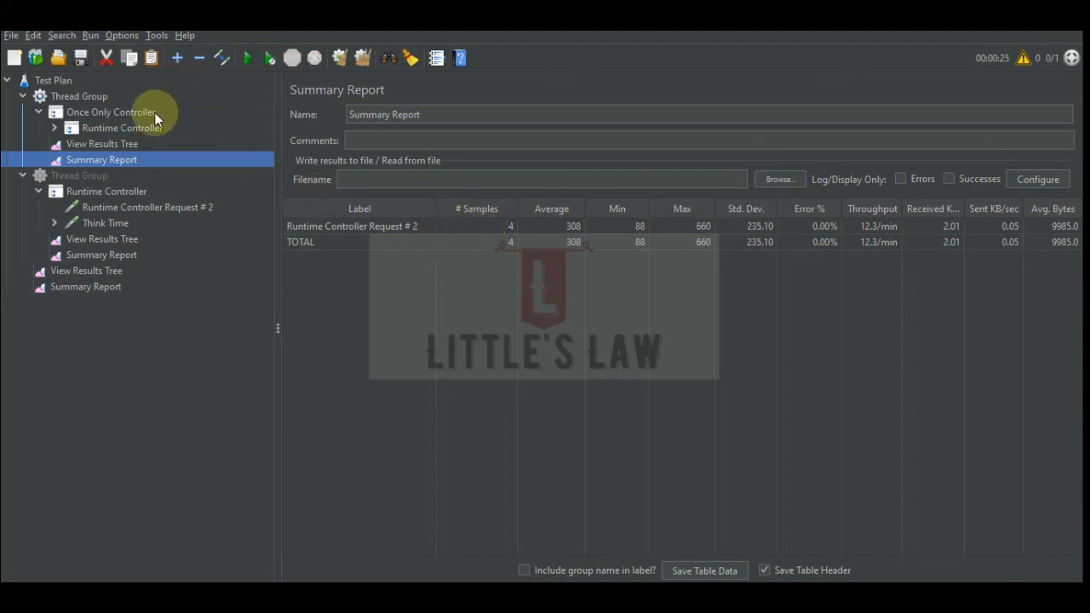
click(100, 116)
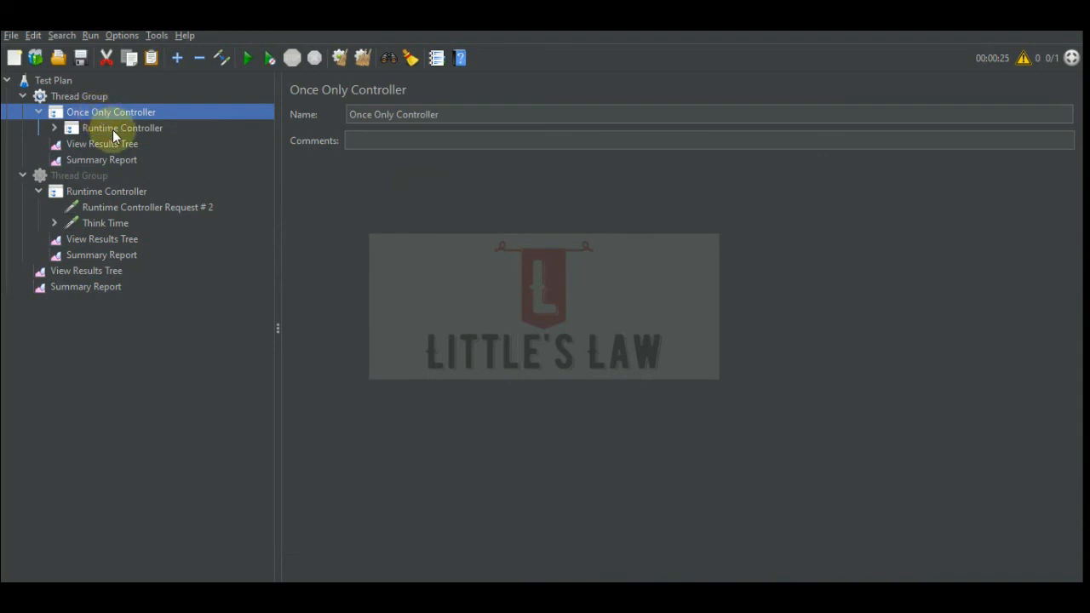
click(113, 129)
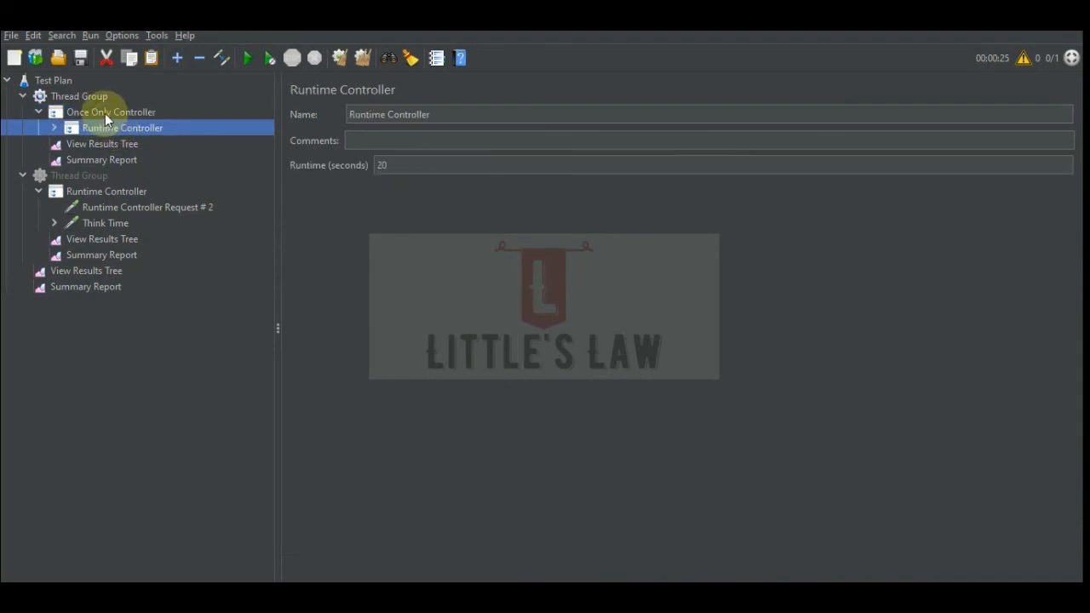
- Change the parent Once Only Controller in the first Thread Group to a Throughput Controller
click(105, 114)
right_click(105, 114)
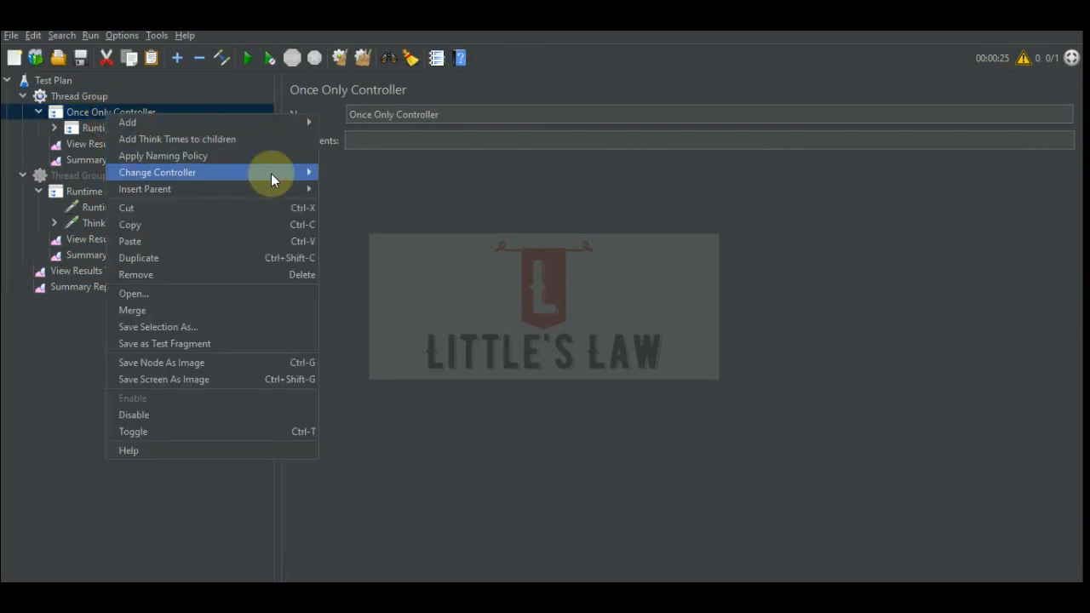
mouse_move(270, 173)
mouse_move(377, 168)
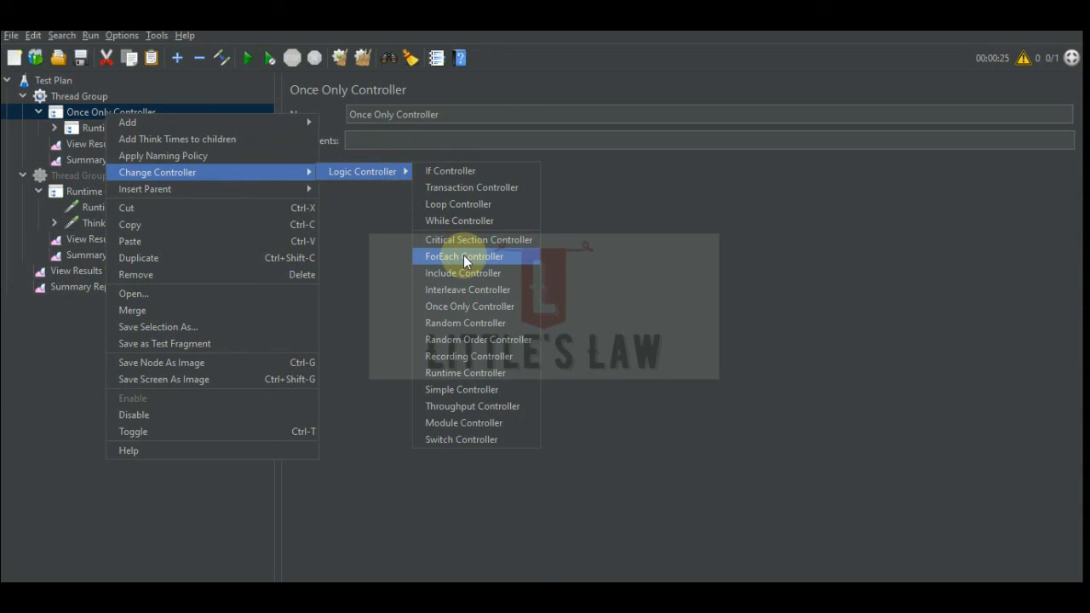
click(465, 406)
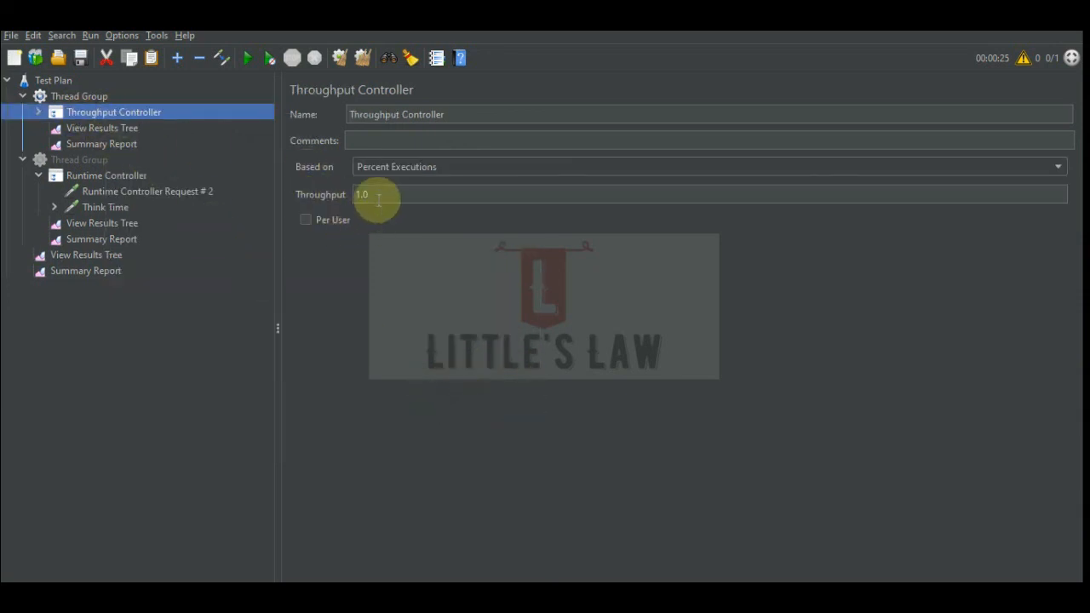
- Base the Throughput Controller on Total Executions with a throughput of 10, counted per user
click(392, 167)
click(393, 181)
click(384, 197)
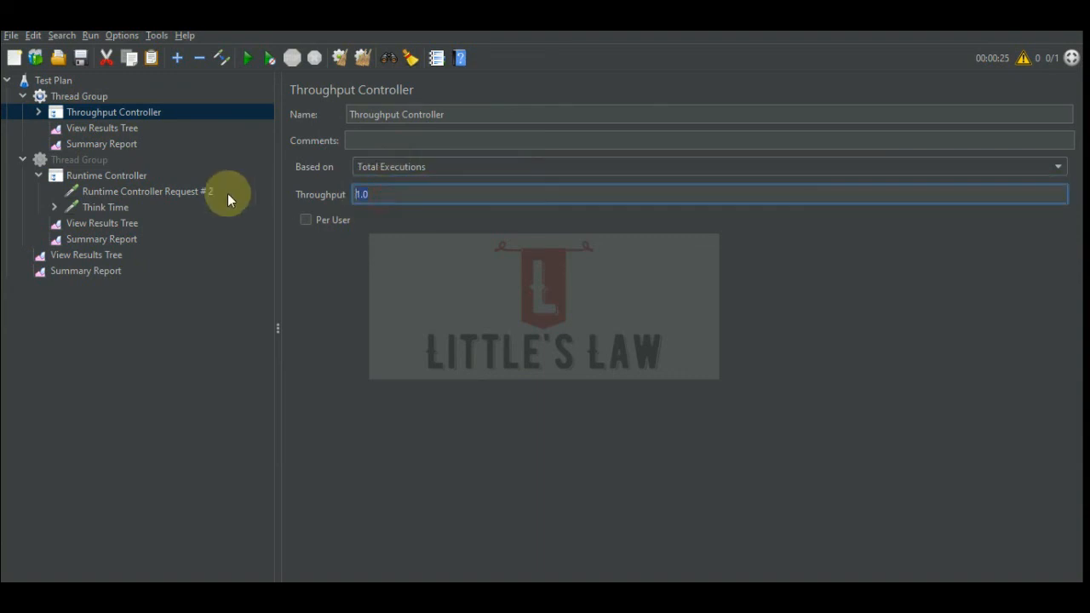
key(BackSpace)
key(BackSpace)
text(0)
click(306, 219)
- Set the first Thread Group's number of threads to 2
click(75, 97)
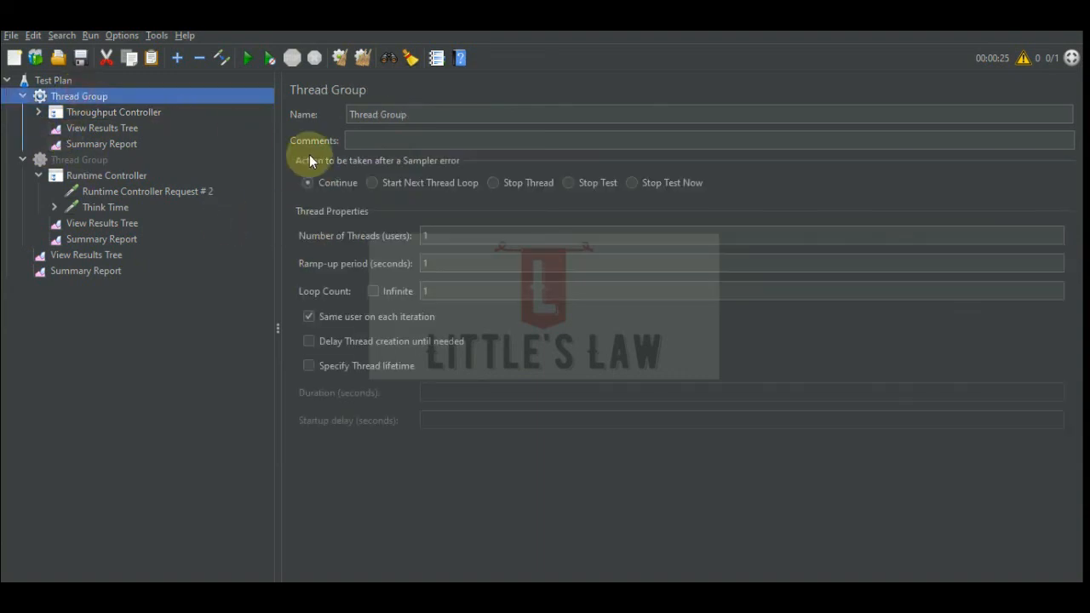
double_click(430, 237)
text(2)
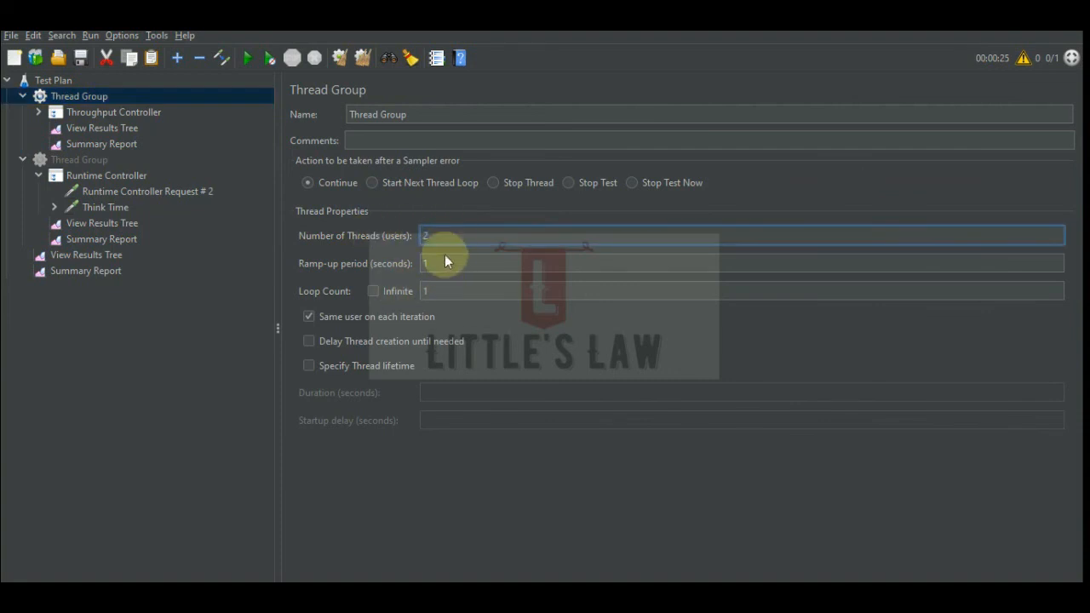
- Re-enter 10 as the Throughput Controller's throughput
click(97, 114)
double_click(379, 194)
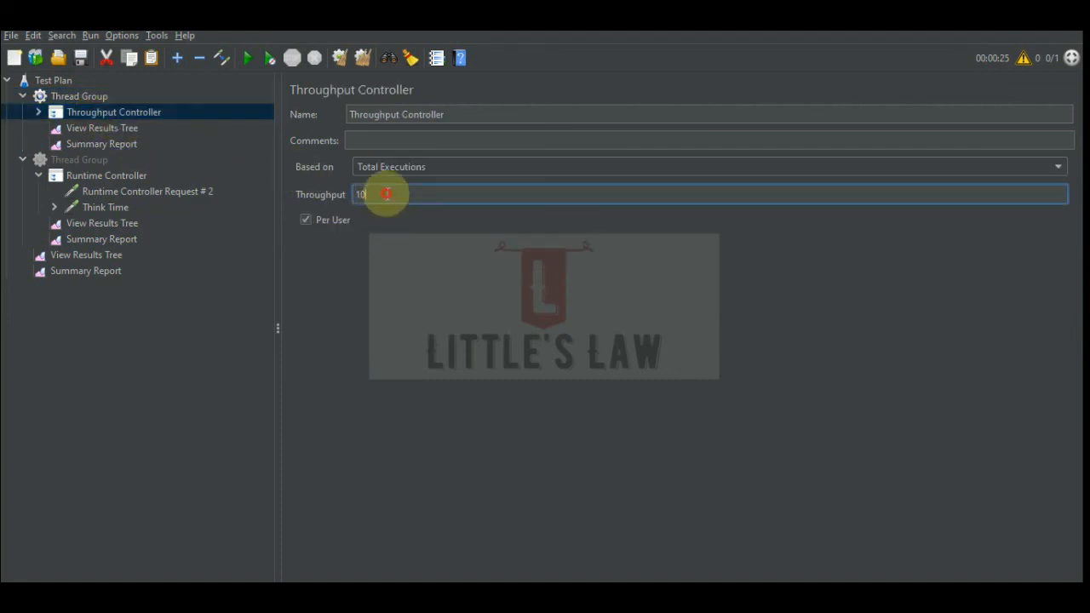
text(2)
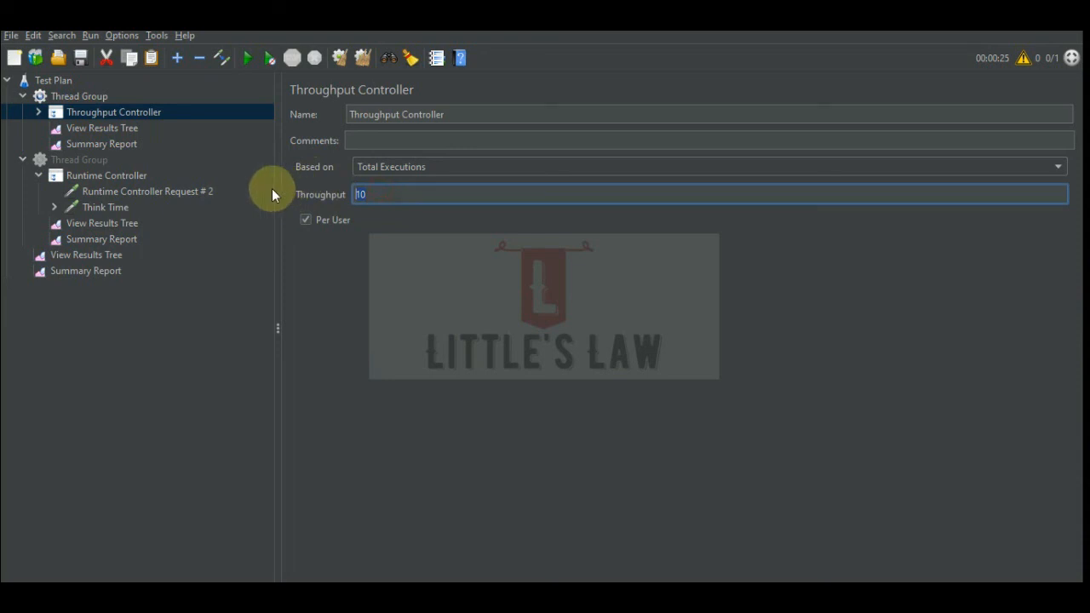
text(0)
key(BackSpace)
key(BackSpace)
text(10)
- Expand the Throughput Controller, clear the previous results and run the test plan with it as parent of the Runtime Controller
click(38, 111)
click(118, 128)
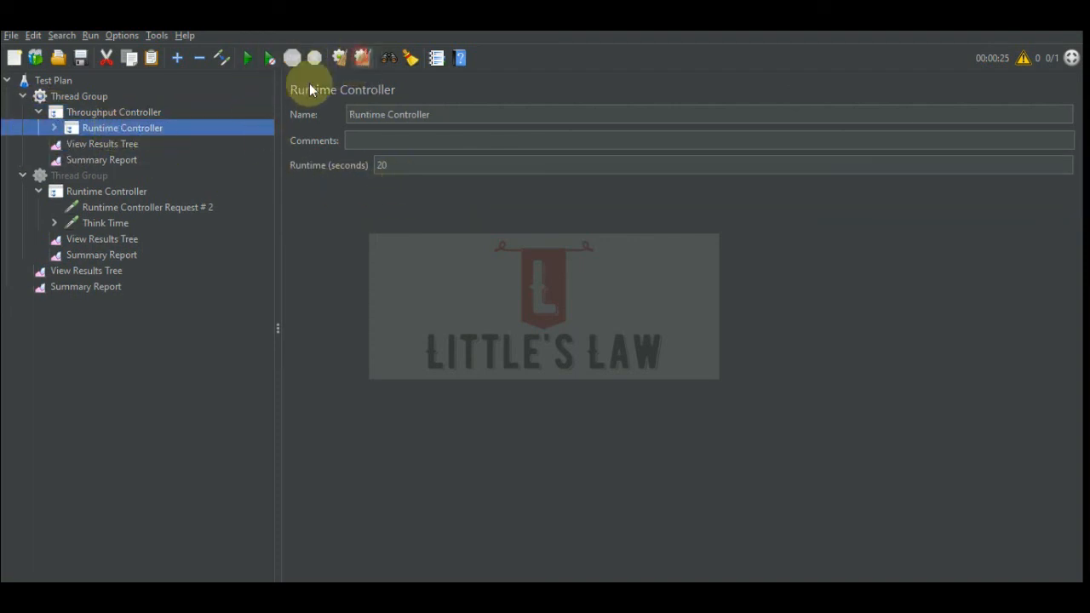
click(248, 57)
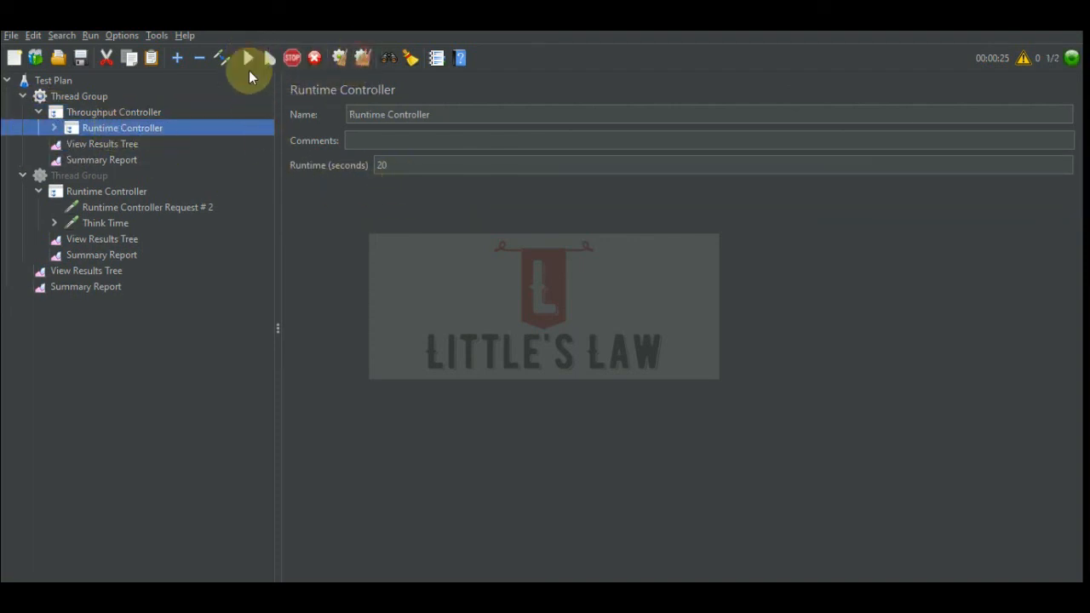
- Examine the first Thread Group's results tree and summary report against the Throughput Controller's throughput and the Runtime Controller's runtime
click(106, 144)
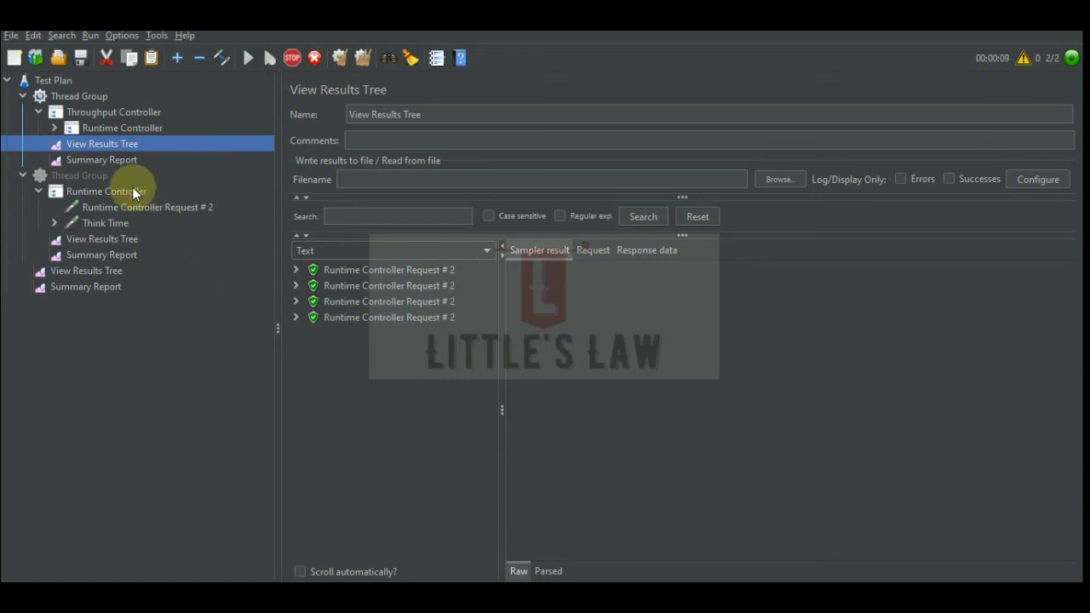
click(102, 160)
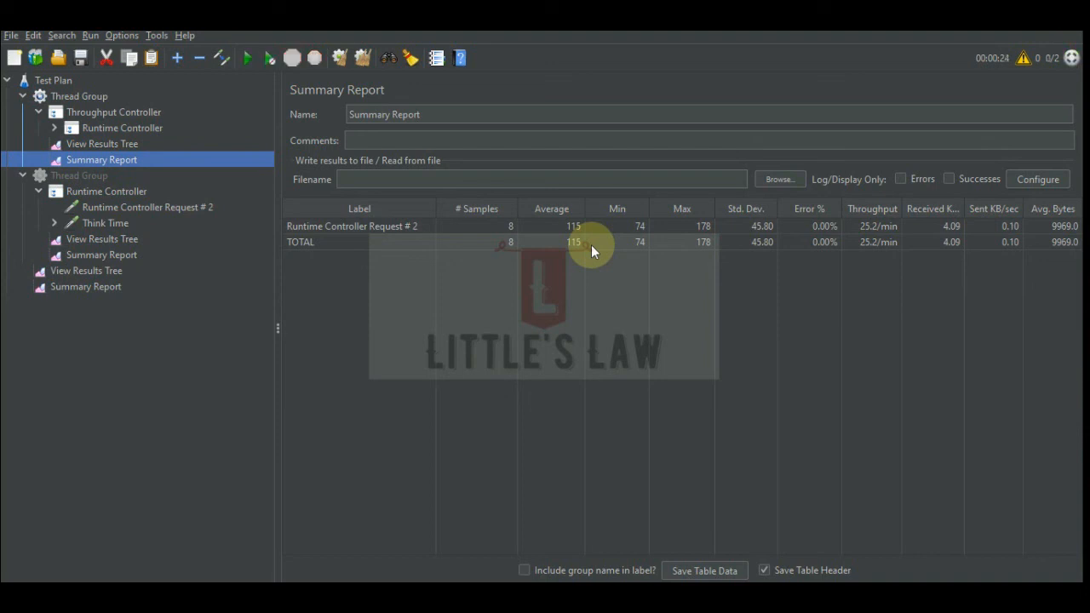
click(156, 115)
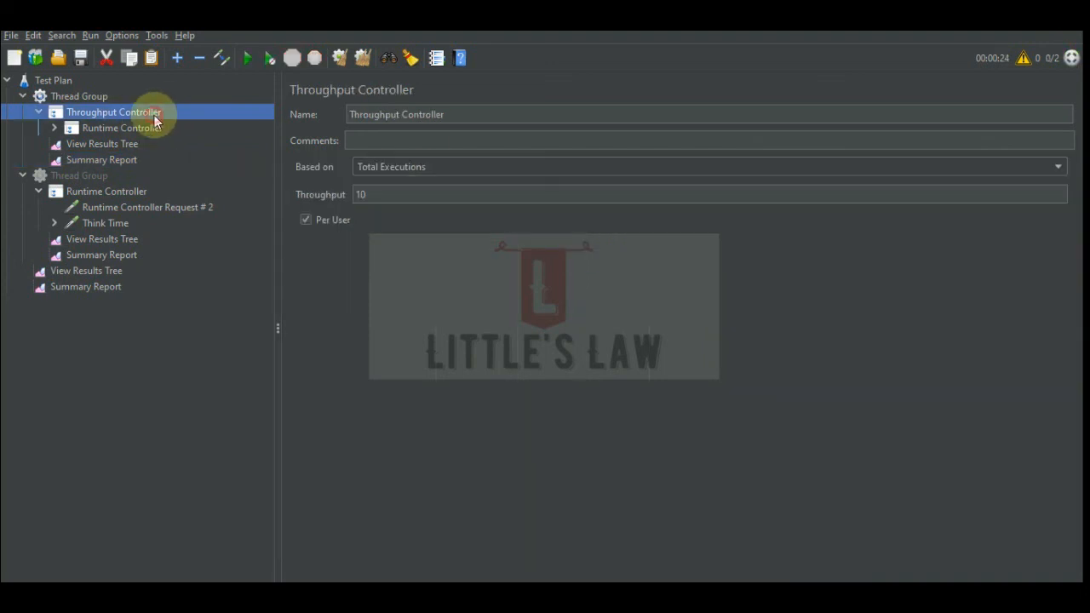
click(375, 195)
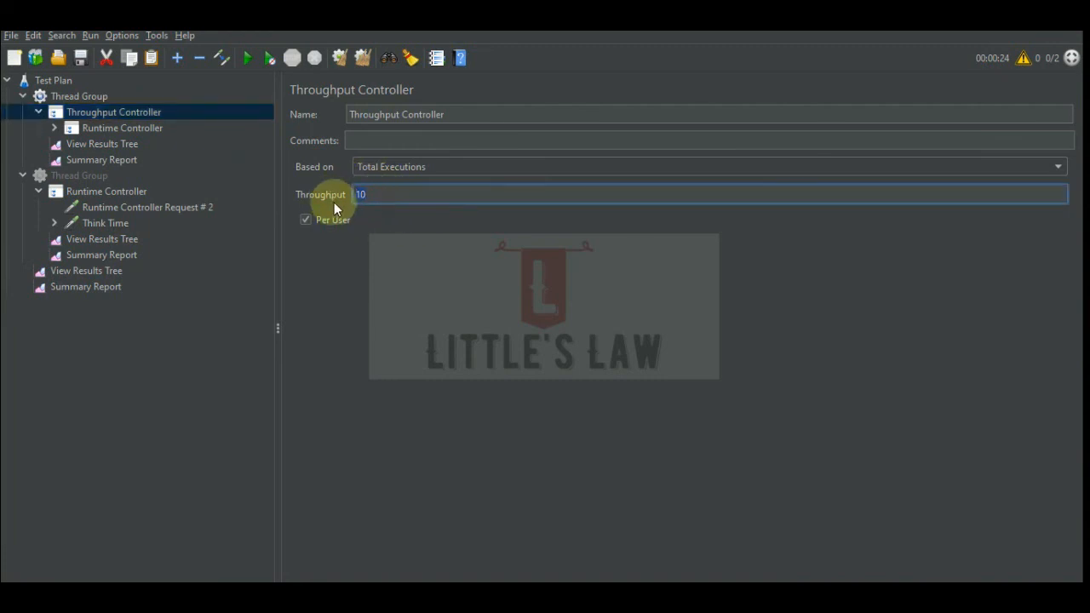
click(126, 129)
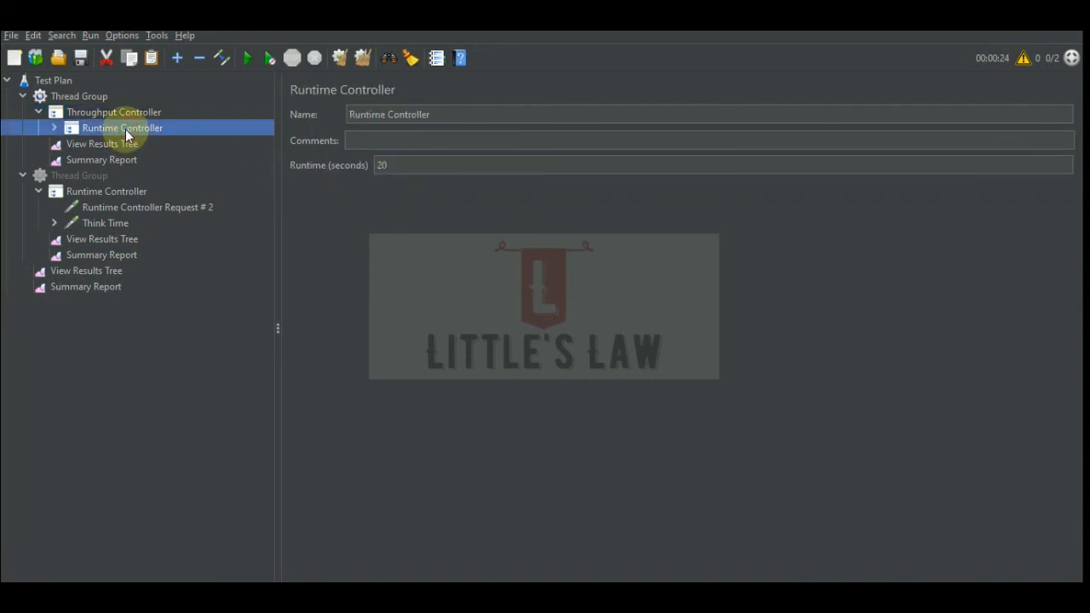
click(118, 111)
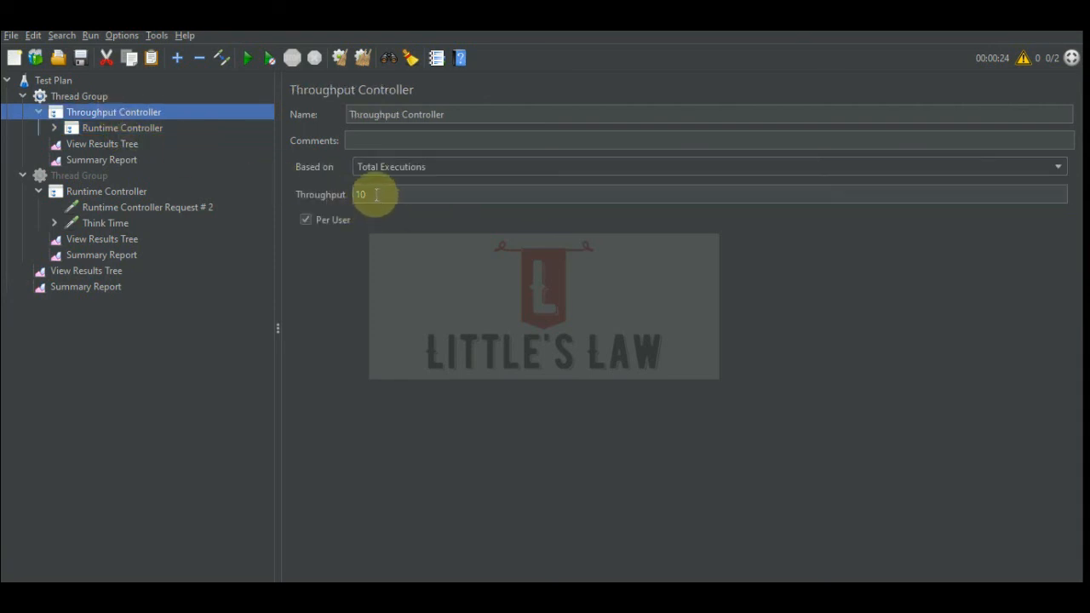
double_click(368, 194)
click(136, 127)
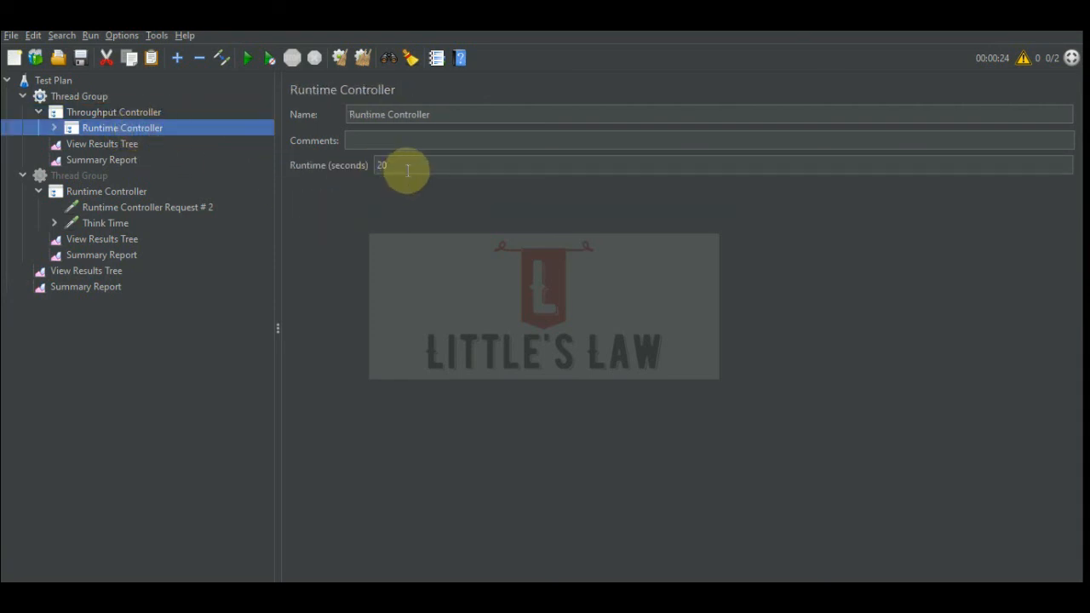
double_click(399, 165)
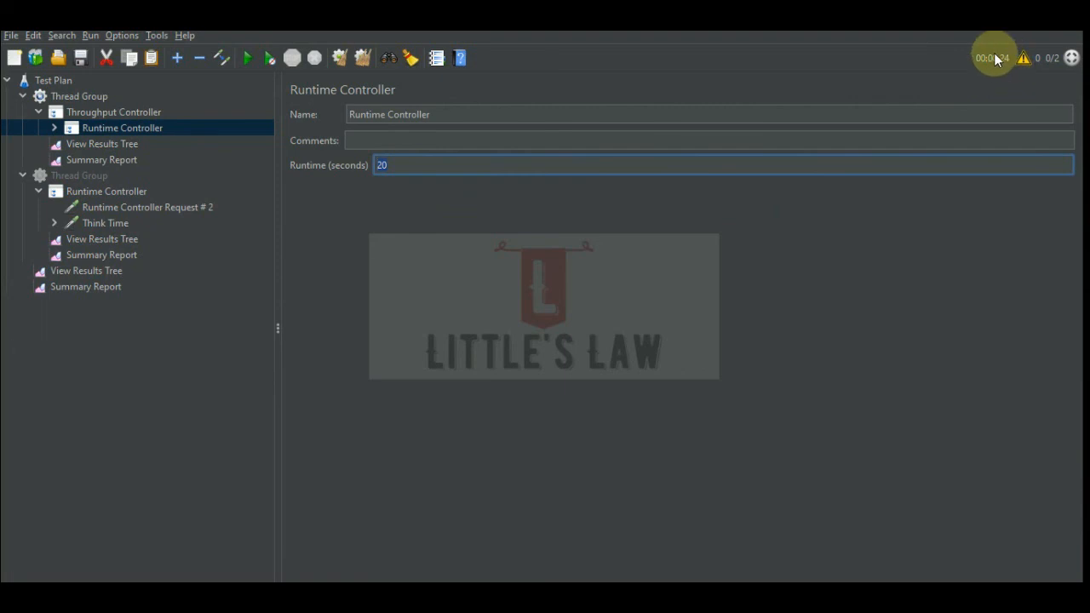